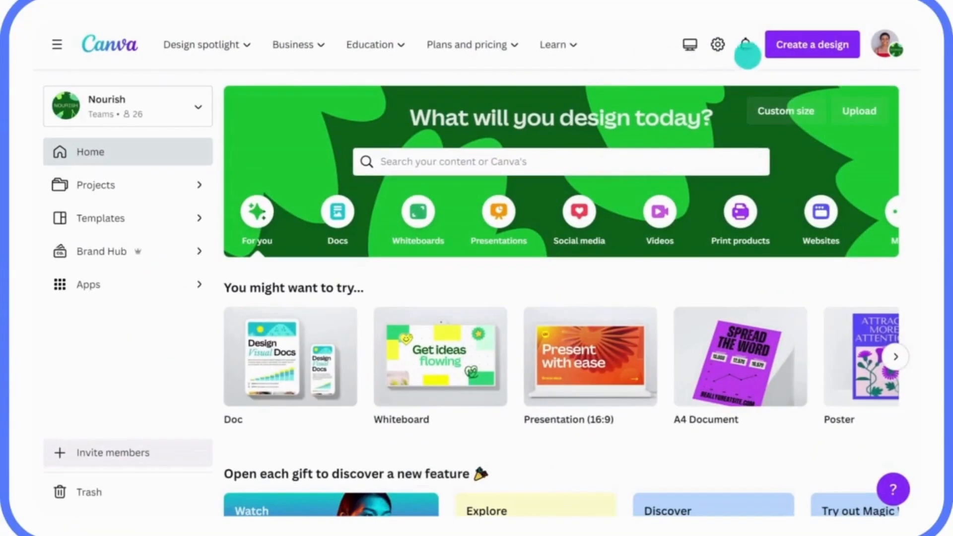
Create a new blank Instagram Post (4:5) design.
click(800, 52)
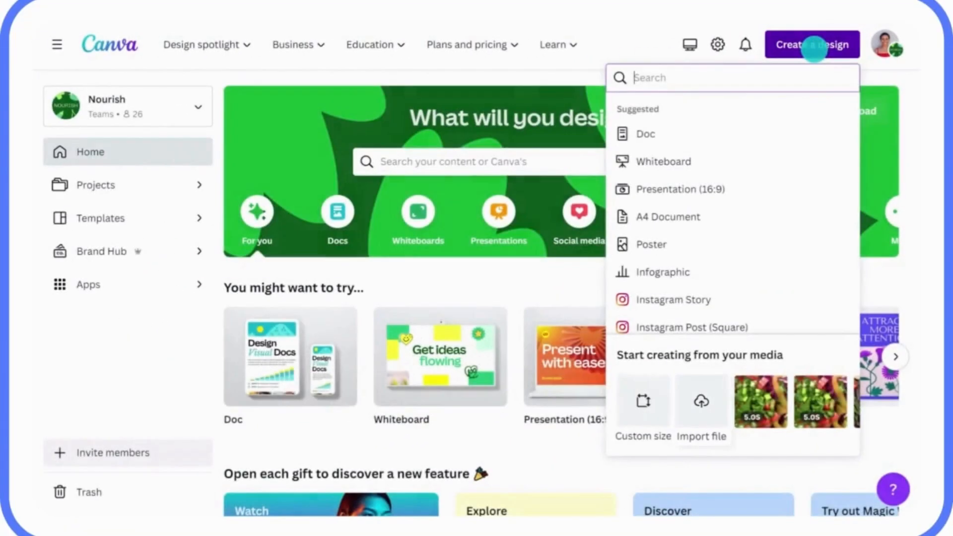
click(701, 386)
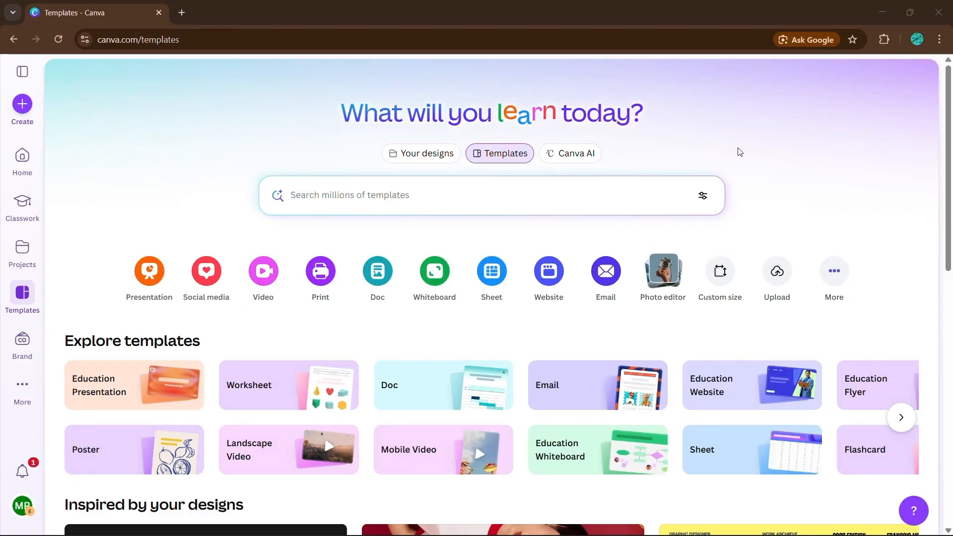
click(25, 109)
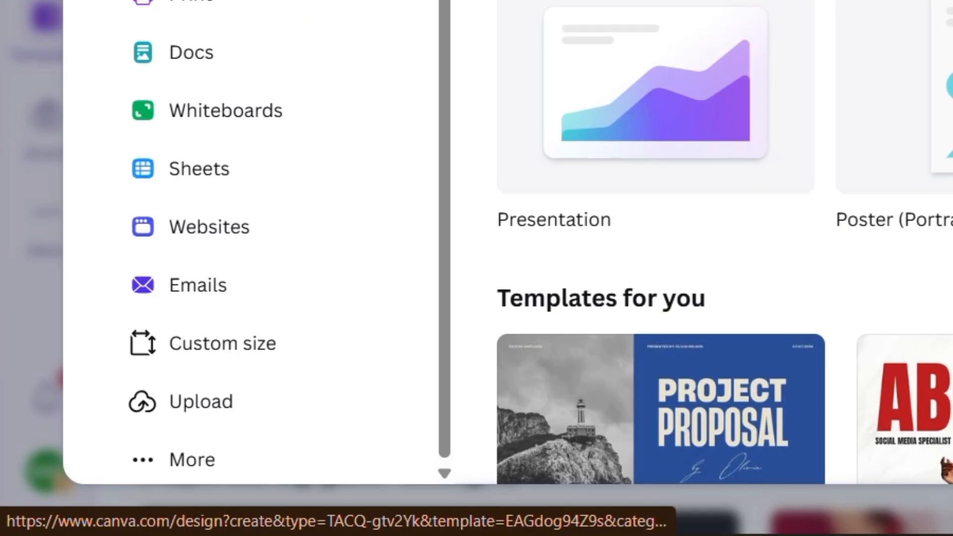
click(790, 327)
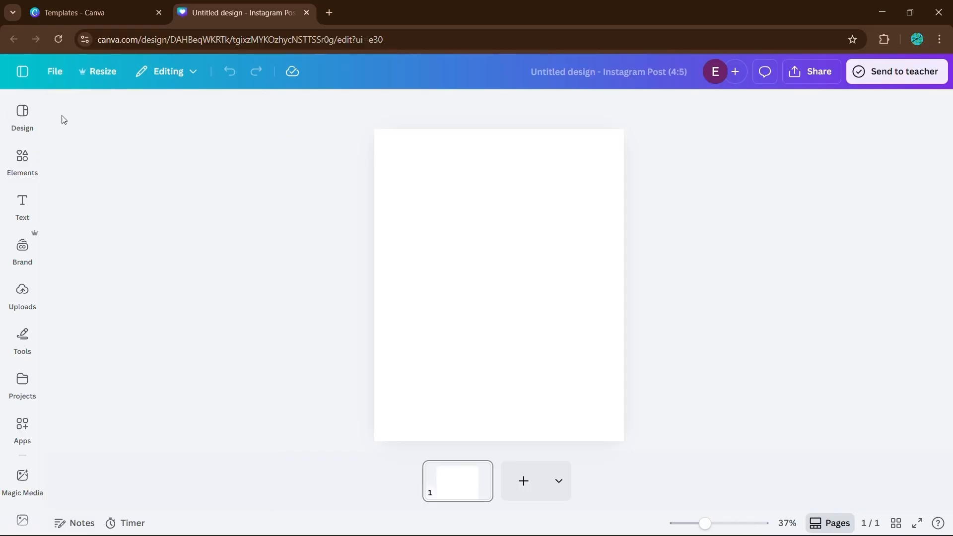
Add a basic square shape to the page from the Elements shapes category.
click(26, 425)
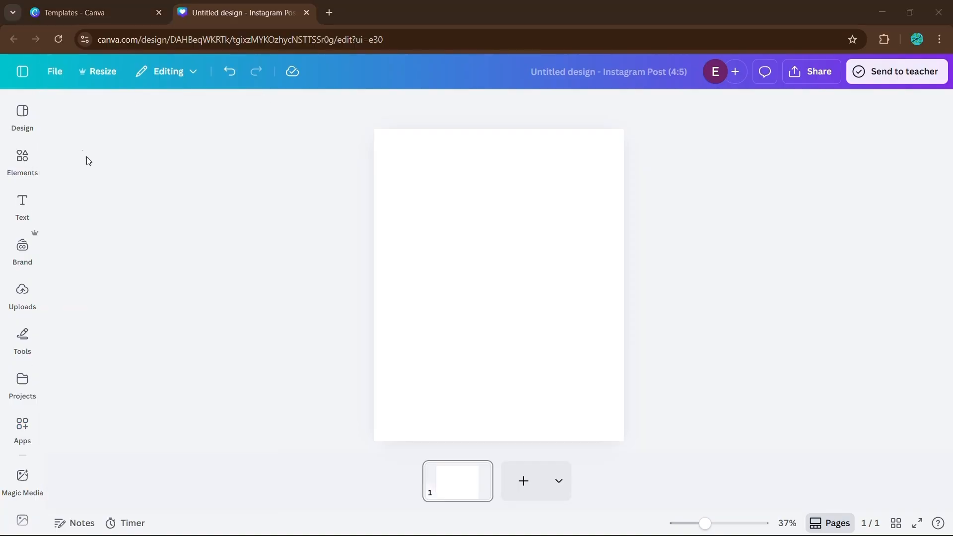
click(18, 161)
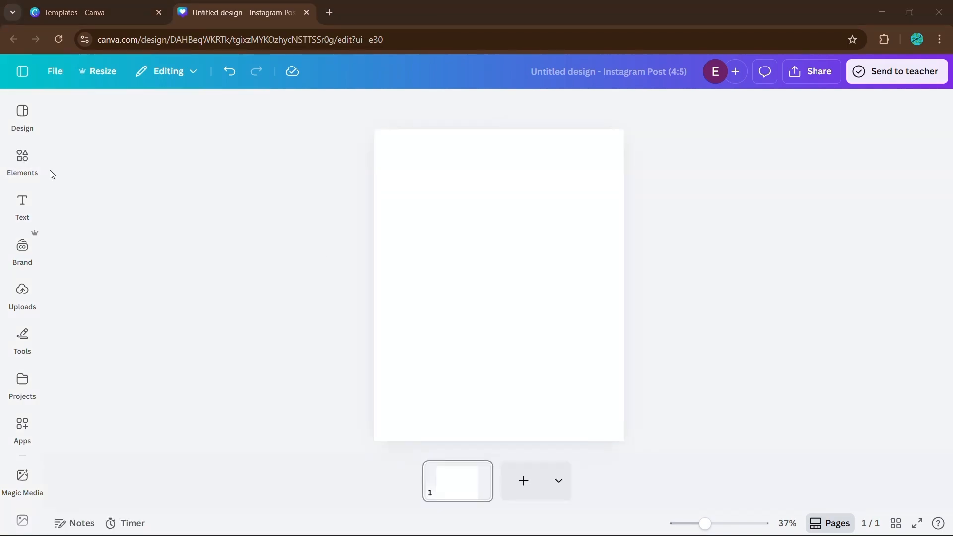
click(24, 160)
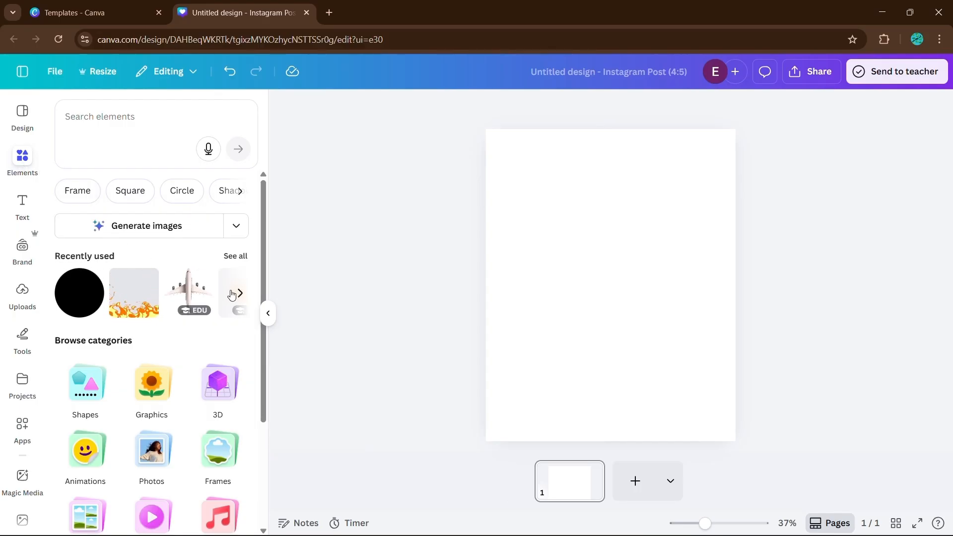
click(236, 256)
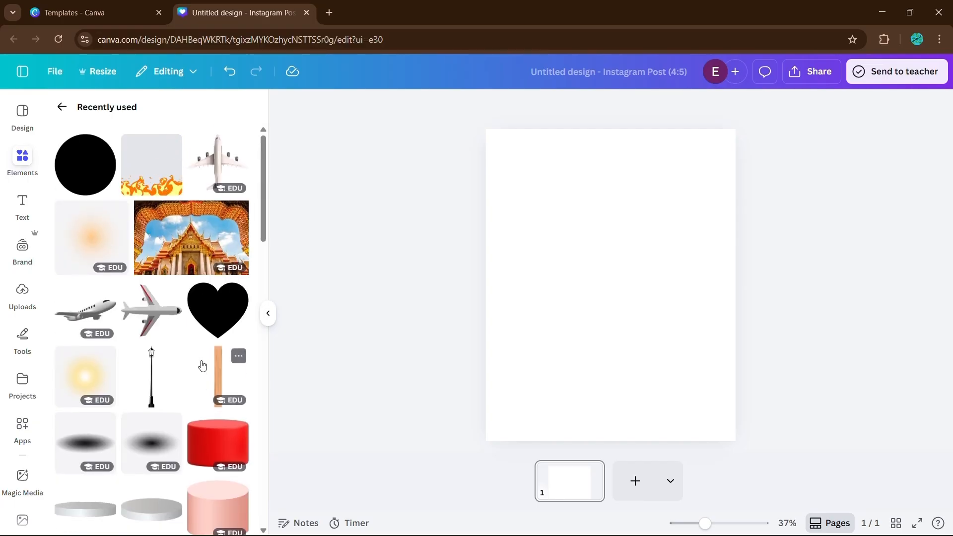
click(62, 108)
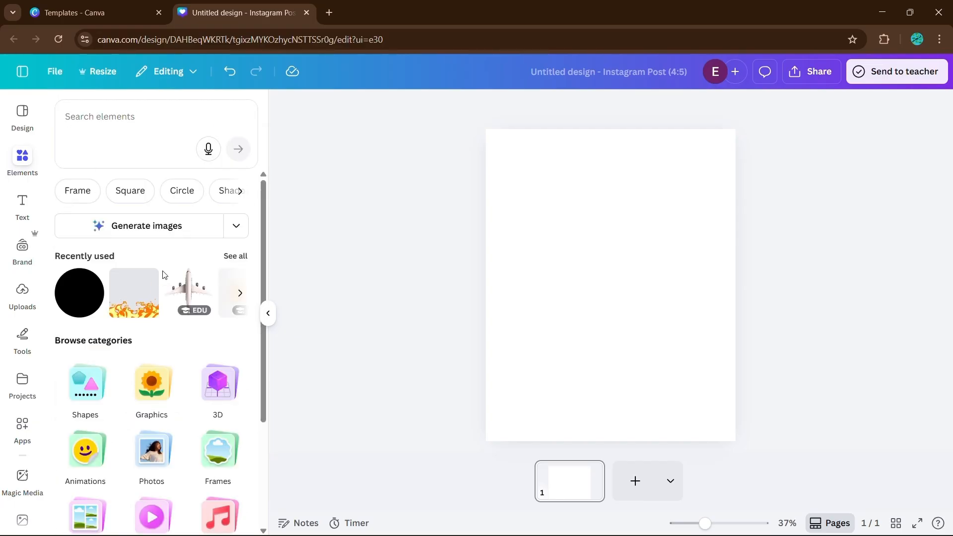
scroll(173, 278, down, 3)
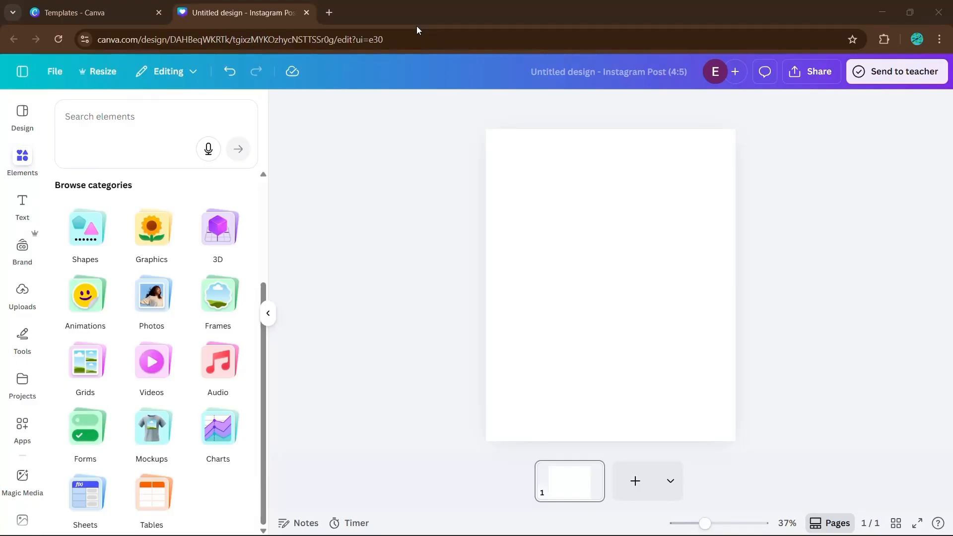
click(85, 233)
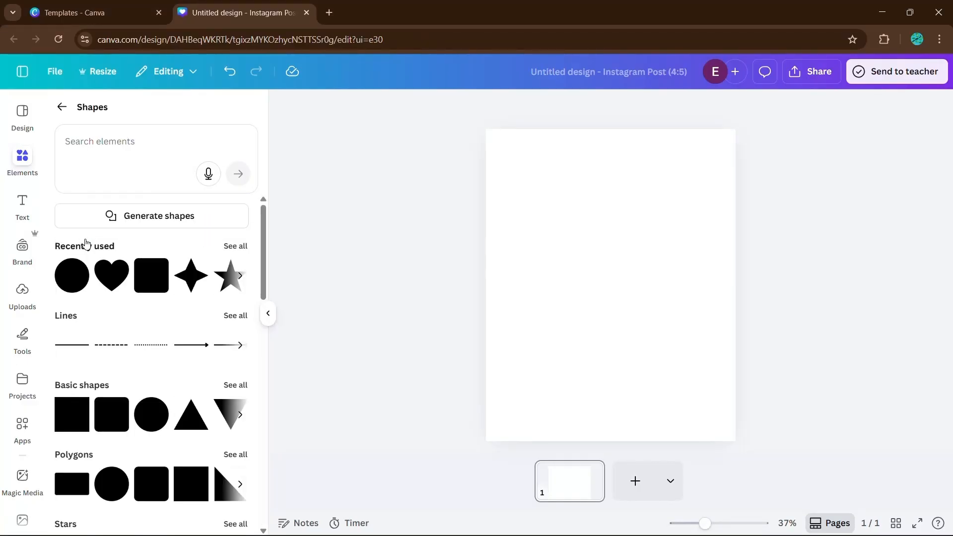
click(73, 412)
click(268, 316)
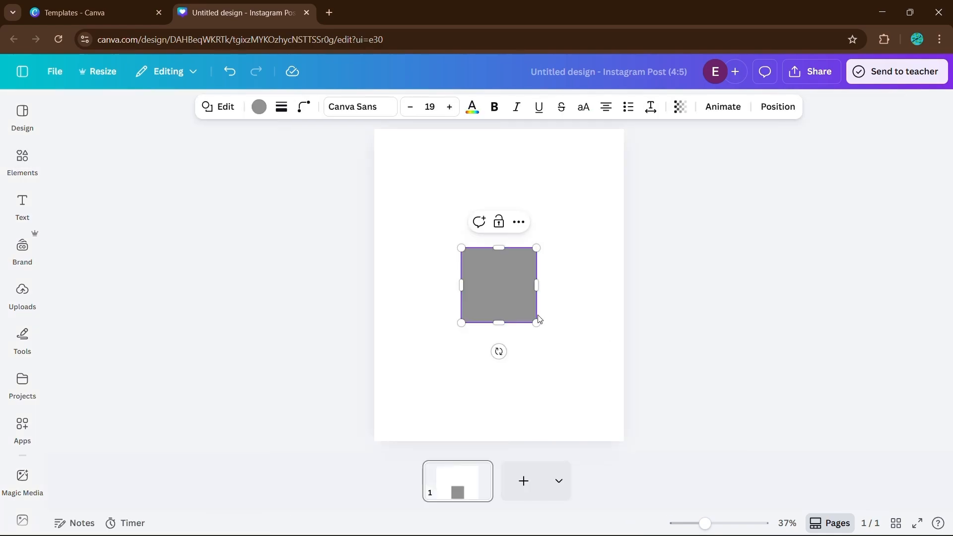
Stretch the square wider into a rectangle and fill it with light blue.
drag(537, 322, 560, 327)
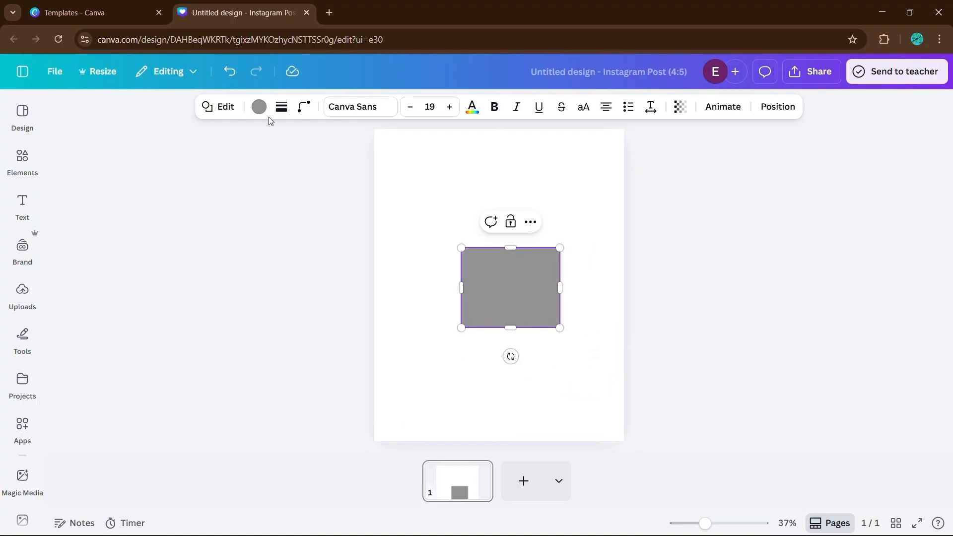
click(259, 107)
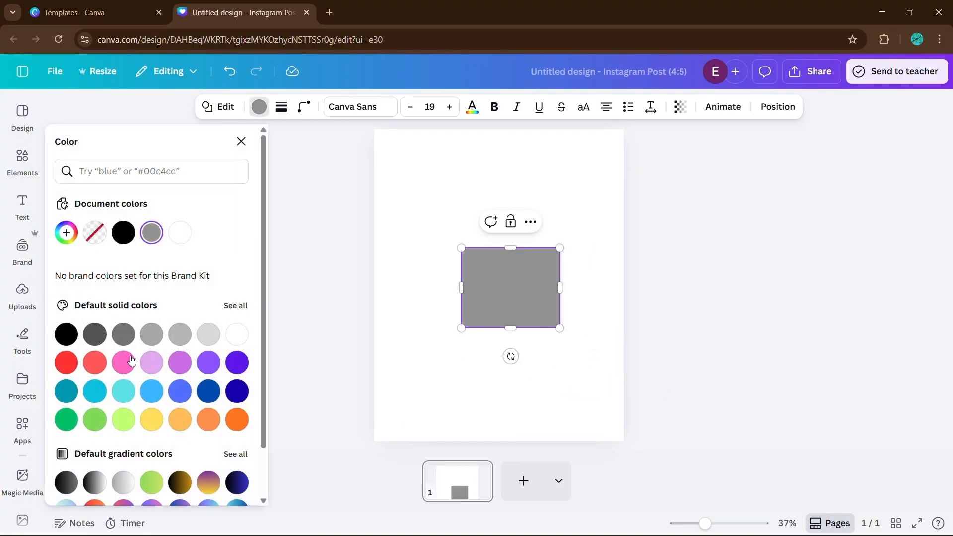
click(151, 392)
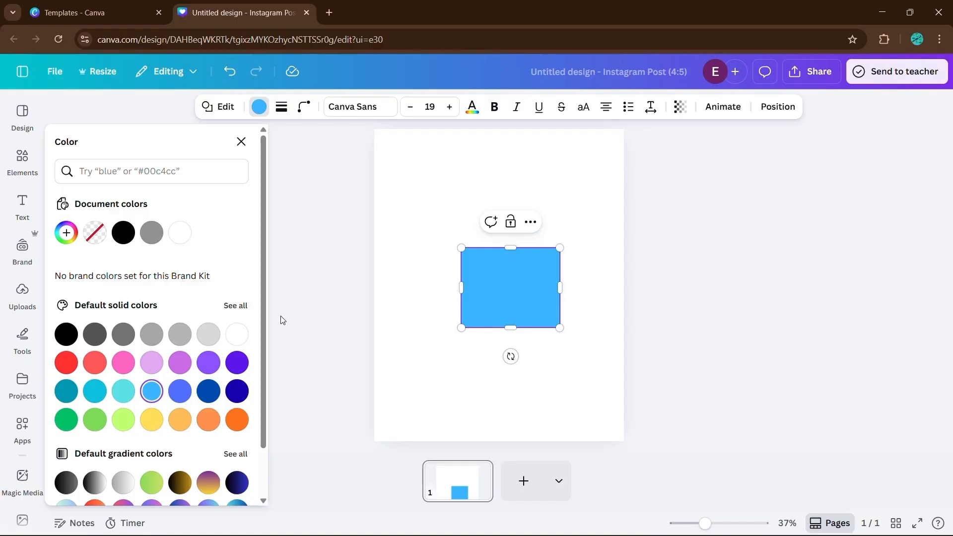
key(Escape)
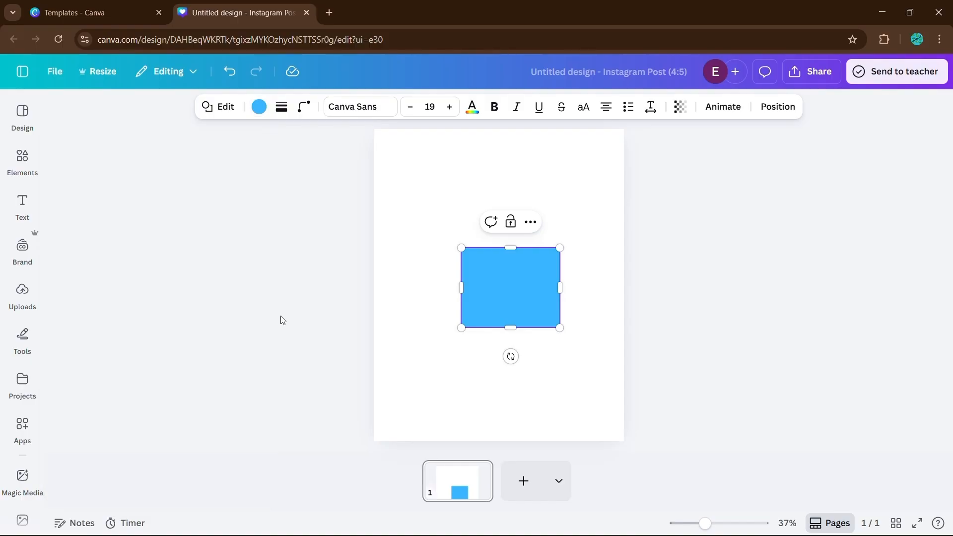
Change the rectangle's fill to a linear gradient running from blue to light purple.
click(259, 107)
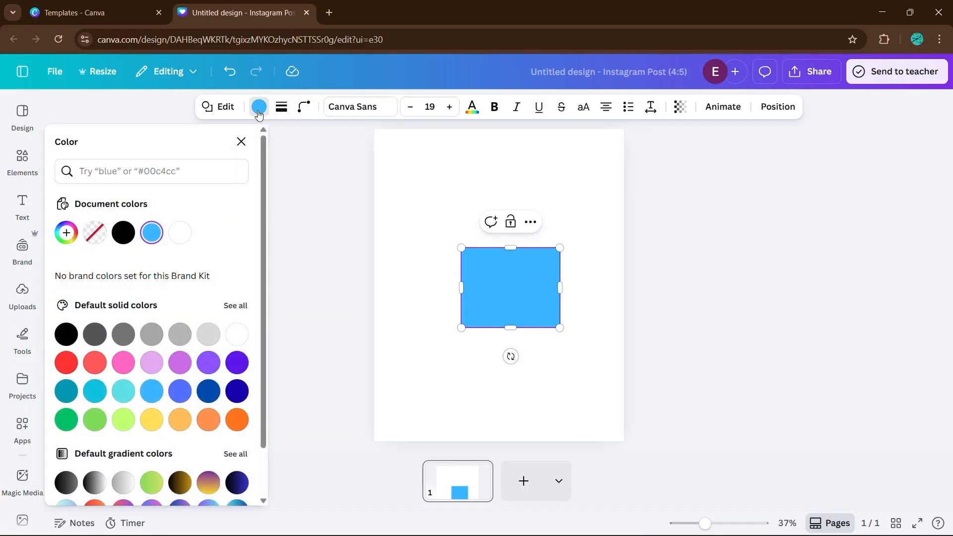
click(153, 235)
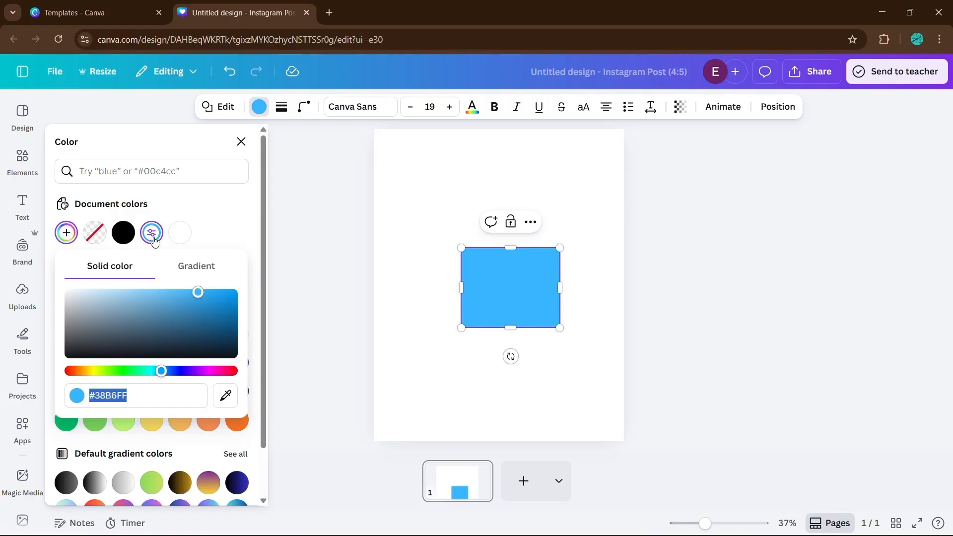
click(183, 270)
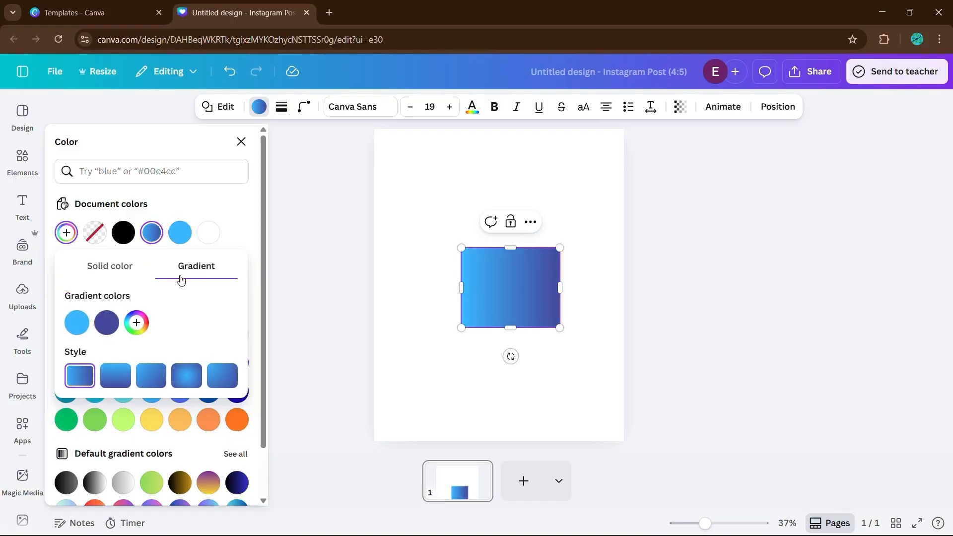
click(106, 323)
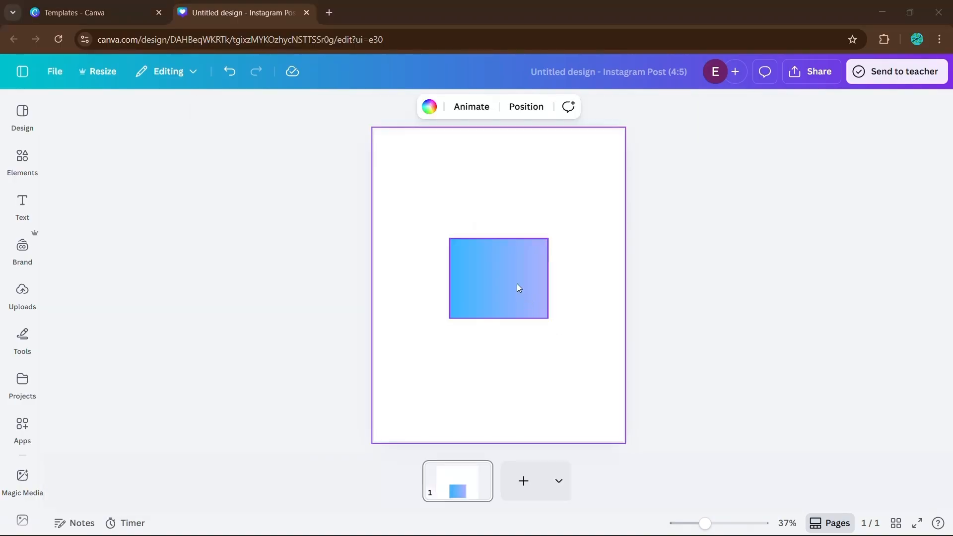
Enter the text EASY CANVA TUTORIALS inside the rectangle.
click(517, 284)
click(514, 287)
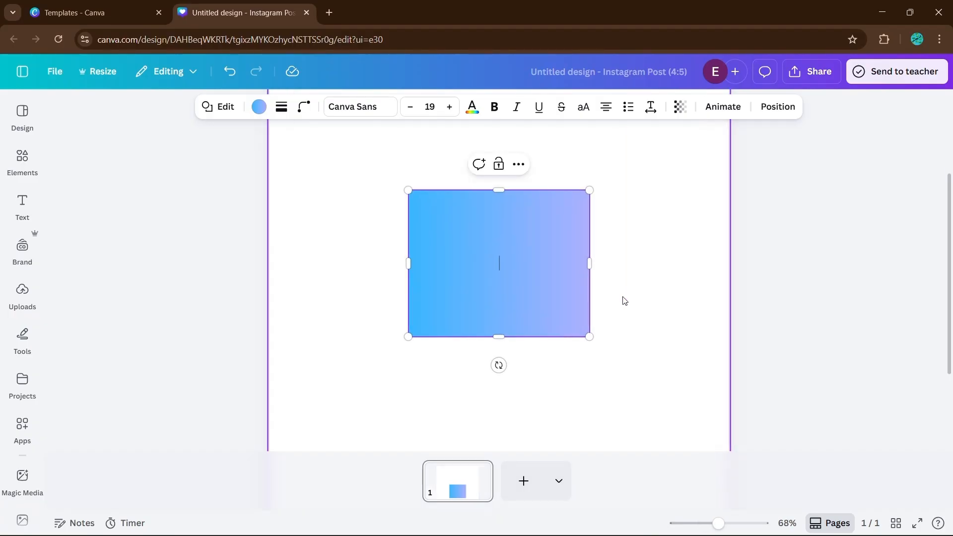
text(EASY CANVA TUTORIALS)
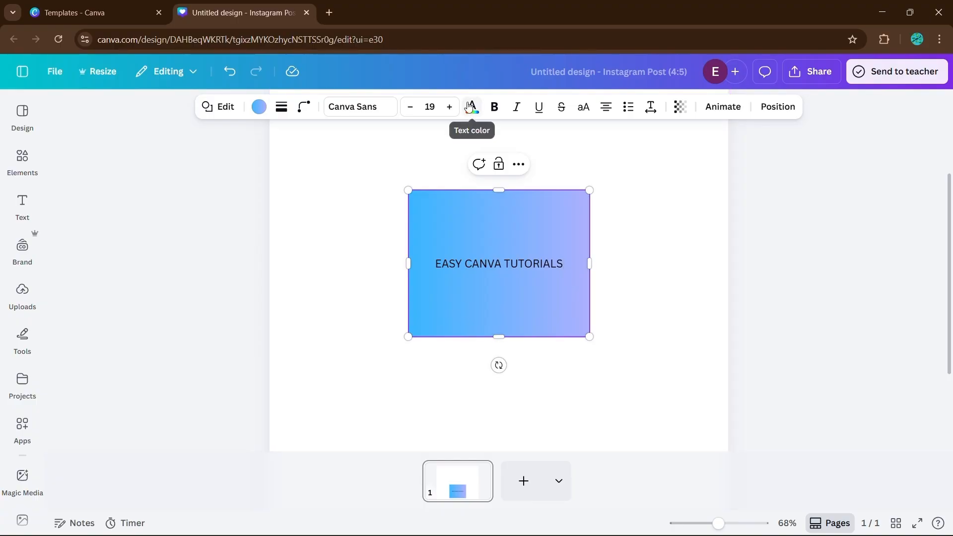
Set the rectangle's text font to Zing Rust Base.
click(370, 110)
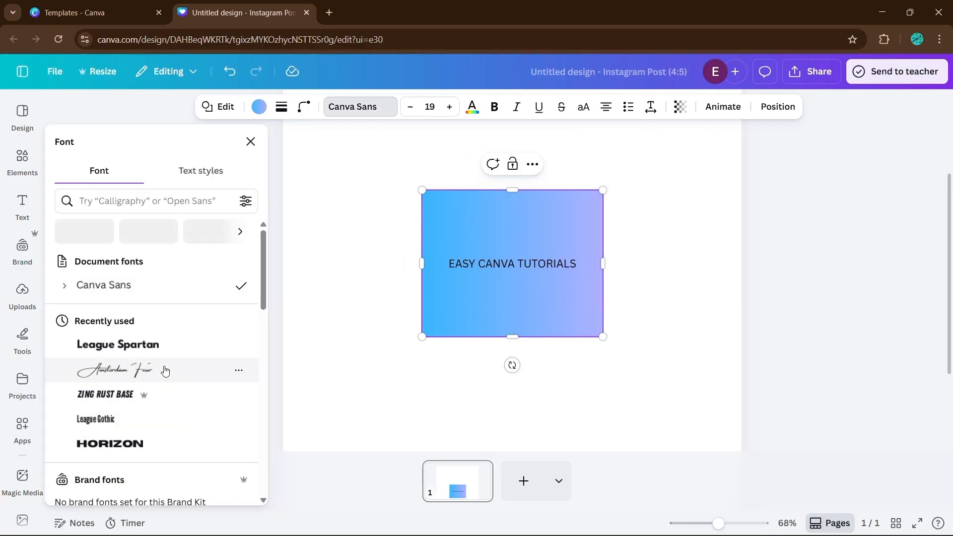
click(150, 354)
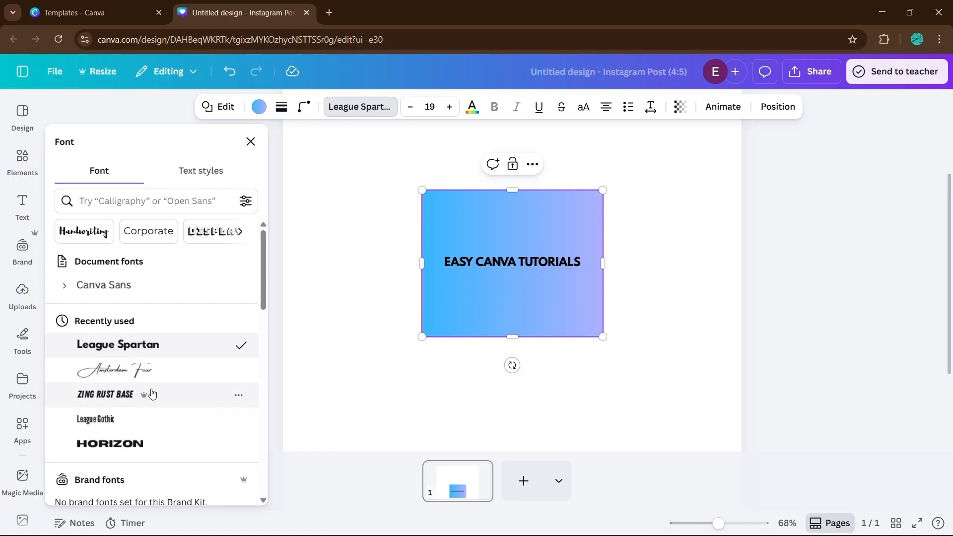
click(143, 402)
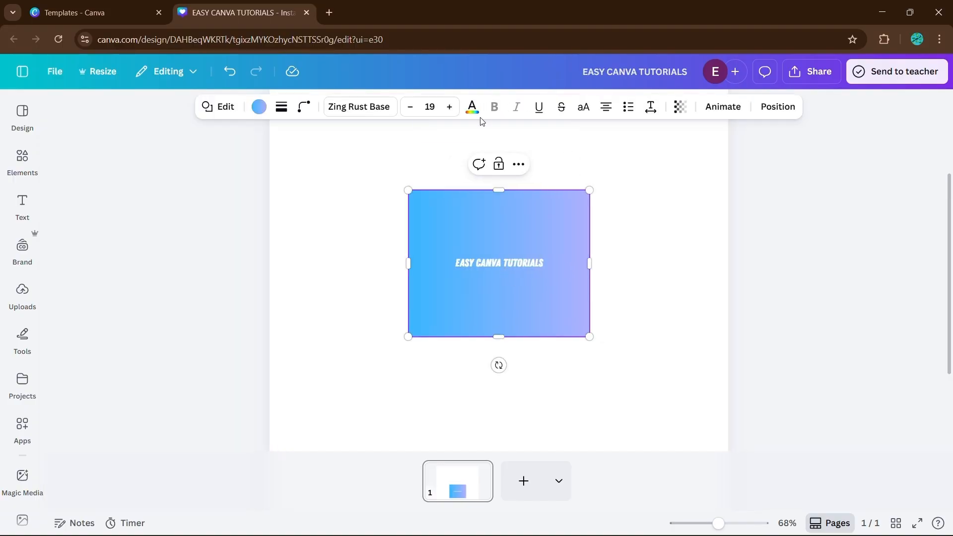
Increase the text size to 61 and set the rectangle's corner rounding to 34.
click(446, 109)
click(594, 242)
scroll(594, 241, down, 3)
click(668, 210)
click(549, 260)
click(303, 106)
drag(237, 158, 278, 159)
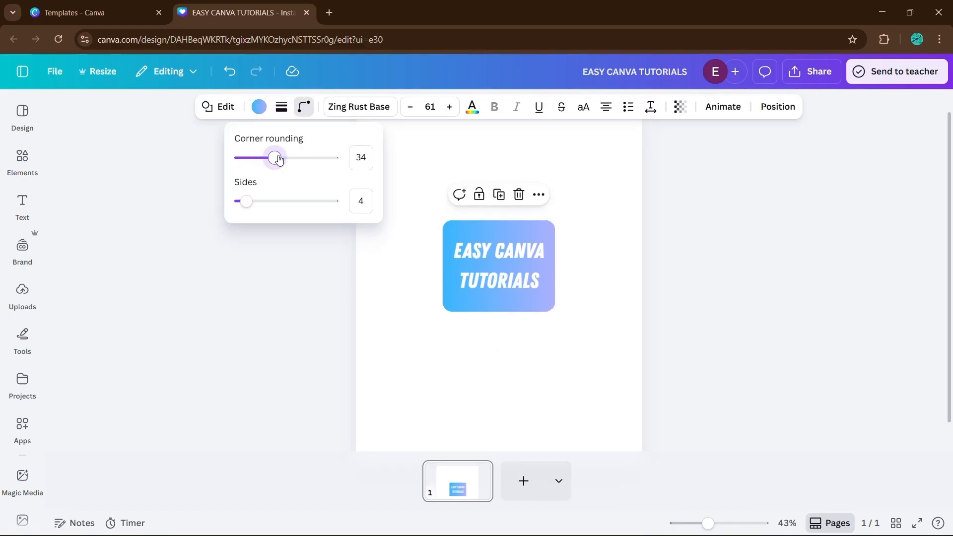
Duplicate the rectangle, color the copy dark grey, and send it to the back as an offset shadow.
click(549, 260)
scroll(549, 260, down, 1)
click(500, 170)
click(245, 107)
click(95, 334)
click(763, 107)
click(209, 206)
click(603, 213)
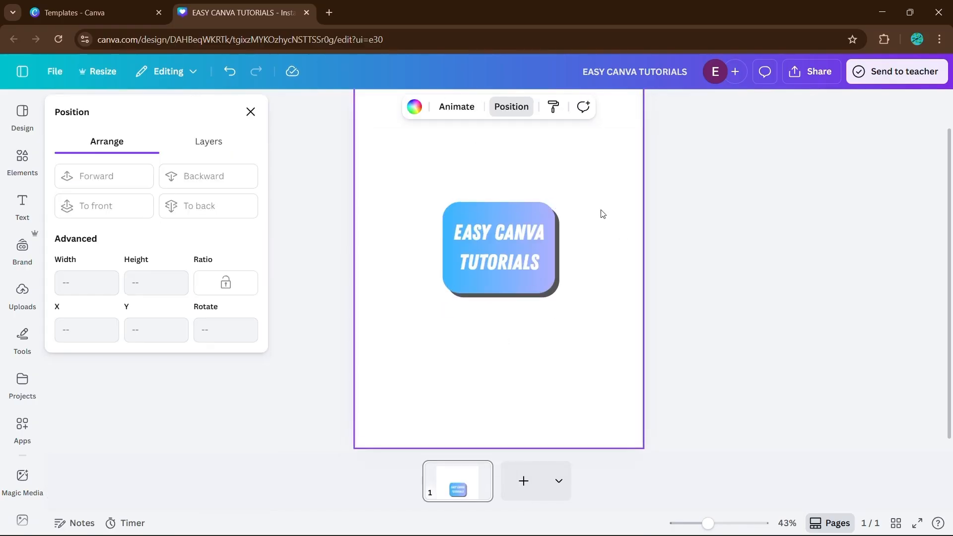
click(250, 113)
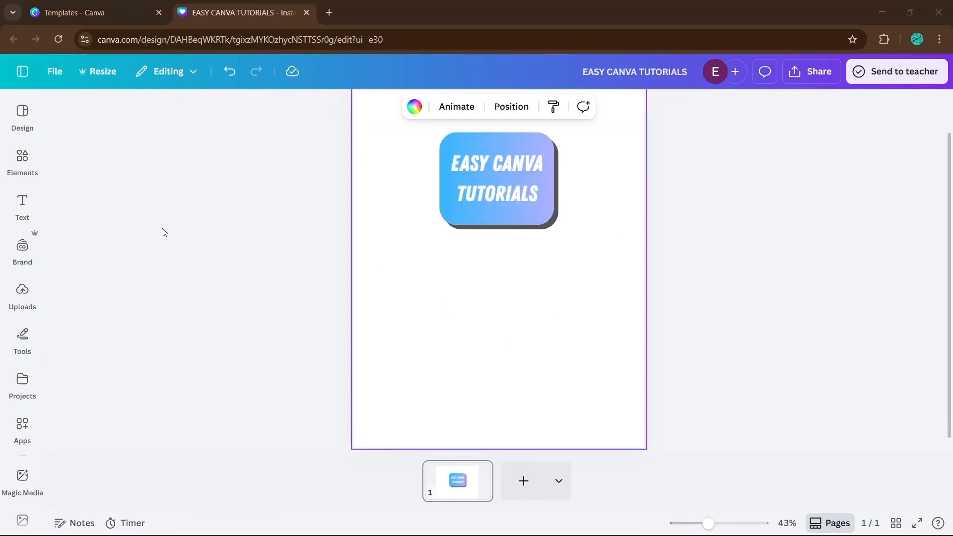
Browse the Graphics category's Magic recommendations for an element to add.
click(24, 164)
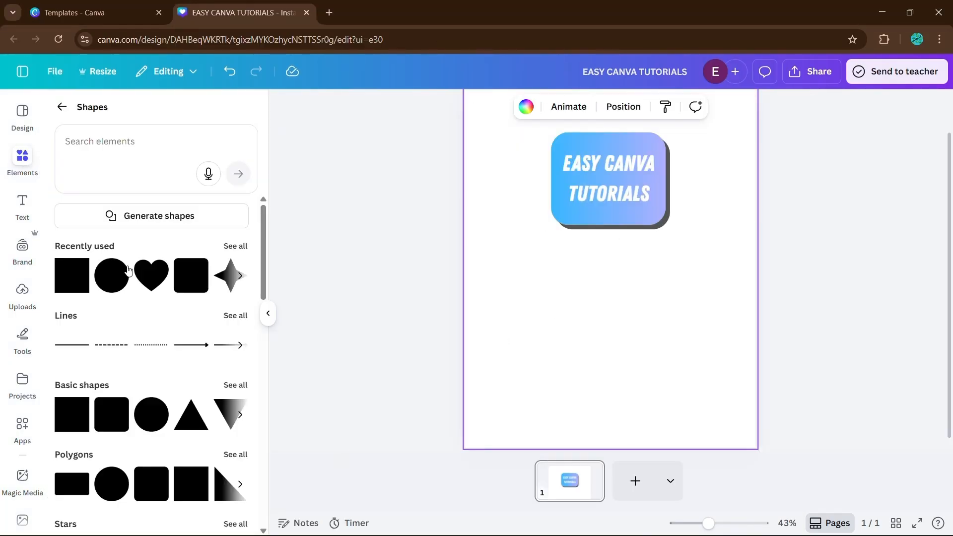
click(61, 107)
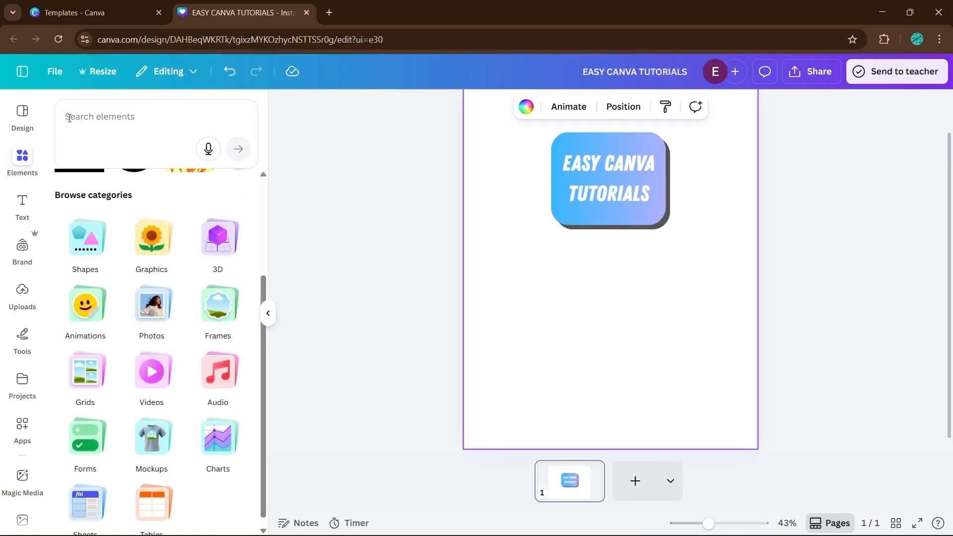
click(166, 262)
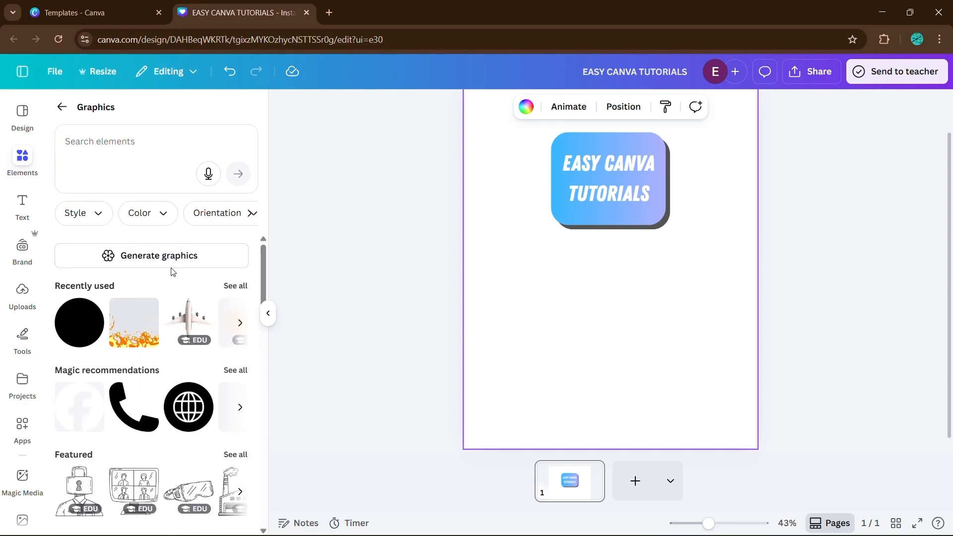
scroll(216, 329, right, 2)
scroll(216, 329, left, 3)
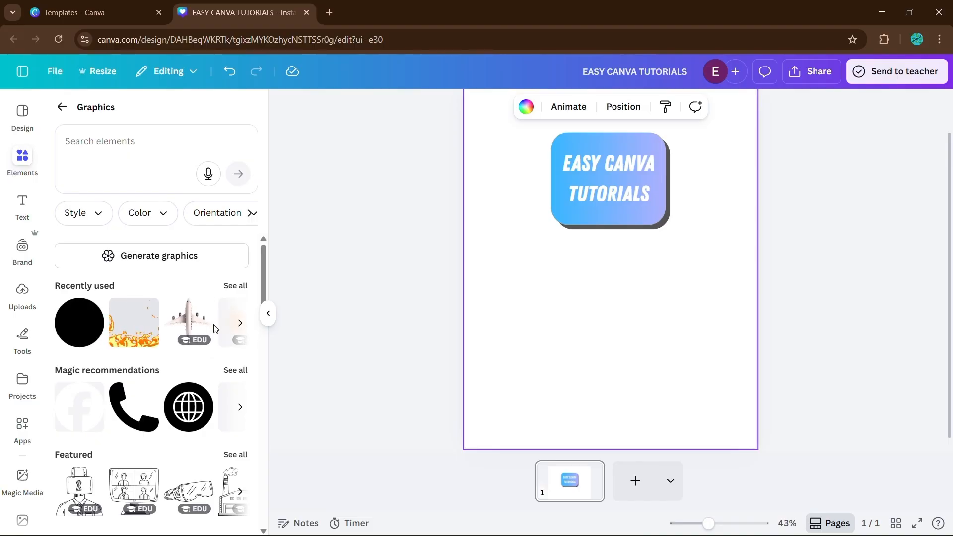
scroll(198, 348, down, 2)
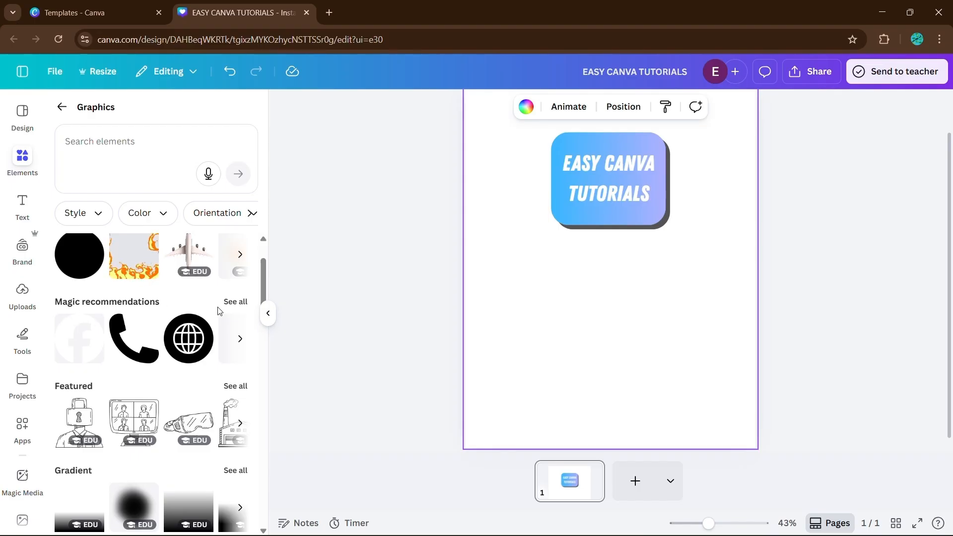
click(238, 302)
scroll(201, 319, down, 8)
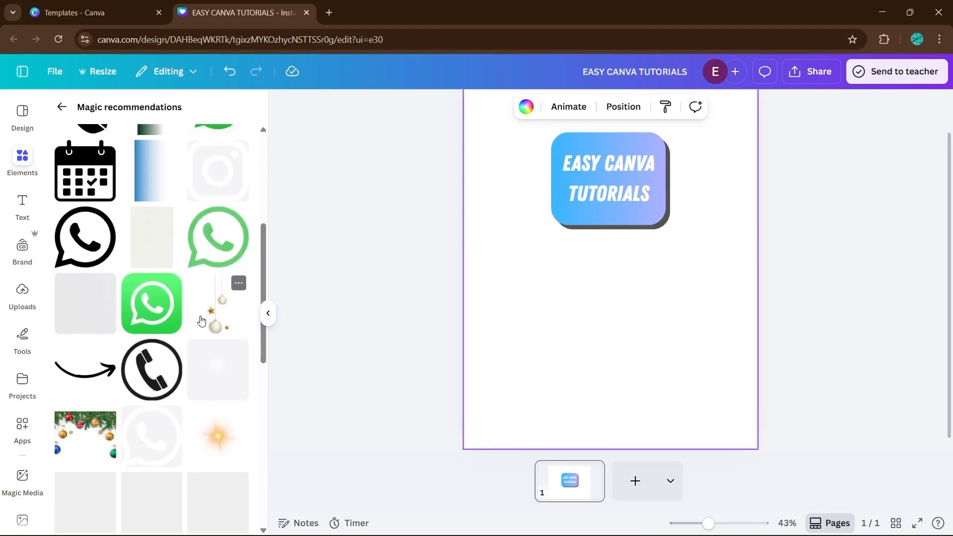
scroll(200, 319, down, 1)
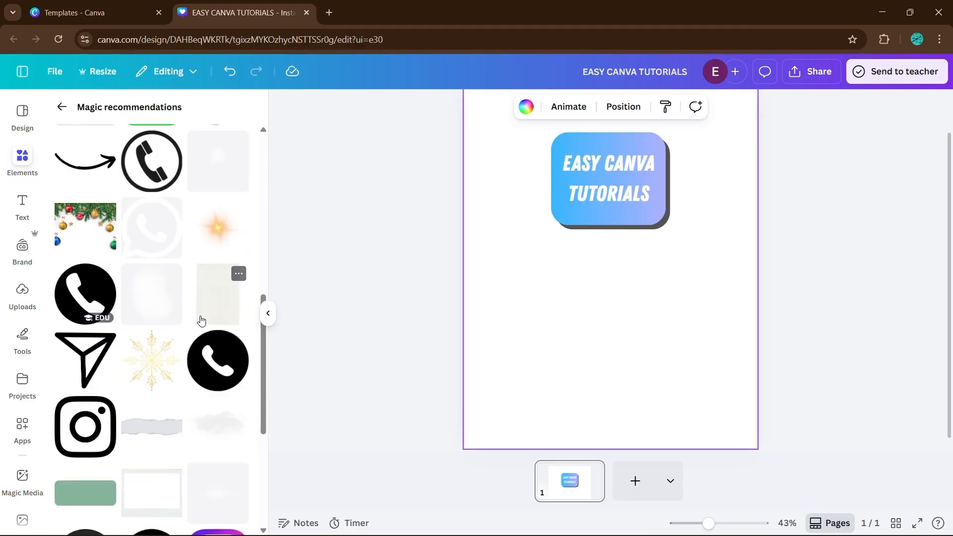
scroll(200, 319, up, 9)
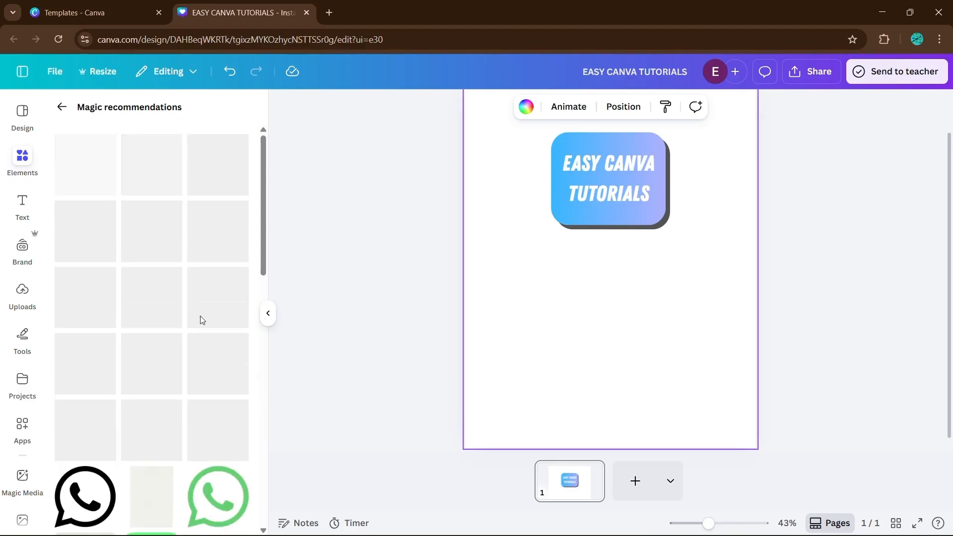
Browse the Graphics categories, including Featured, Gradient, Animations, Social Media and Collections, for a decorative element.
click(61, 107)
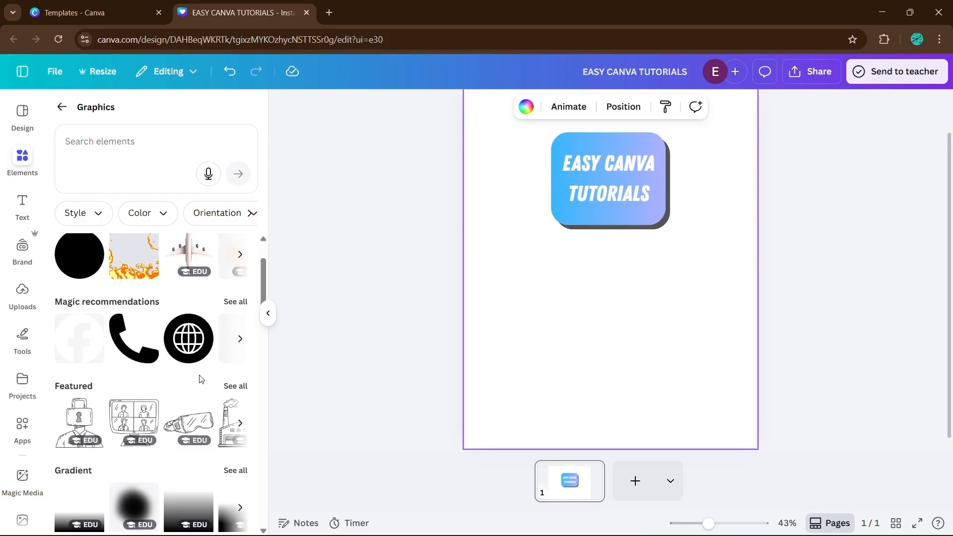
scroll(174, 338, down, 2)
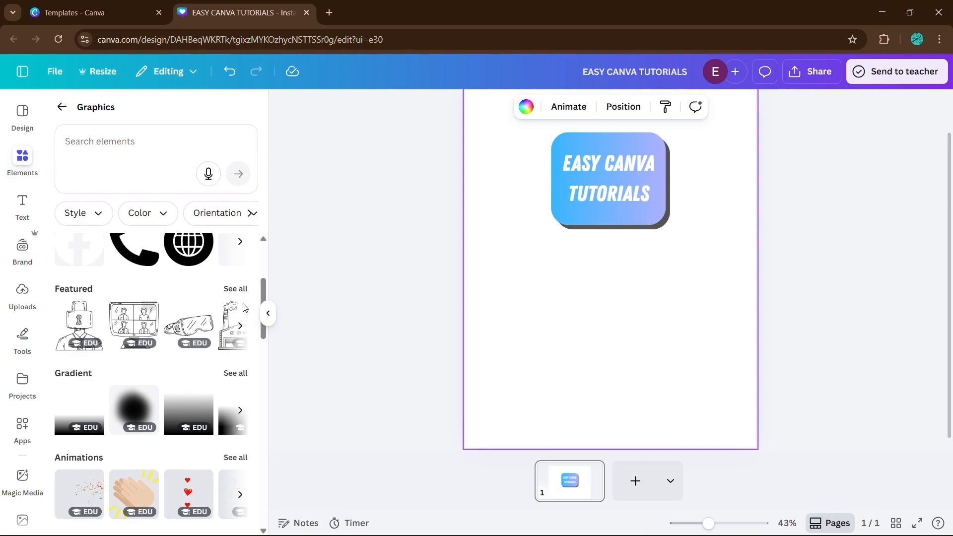
click(235, 288)
scroll(214, 293, down, 5)
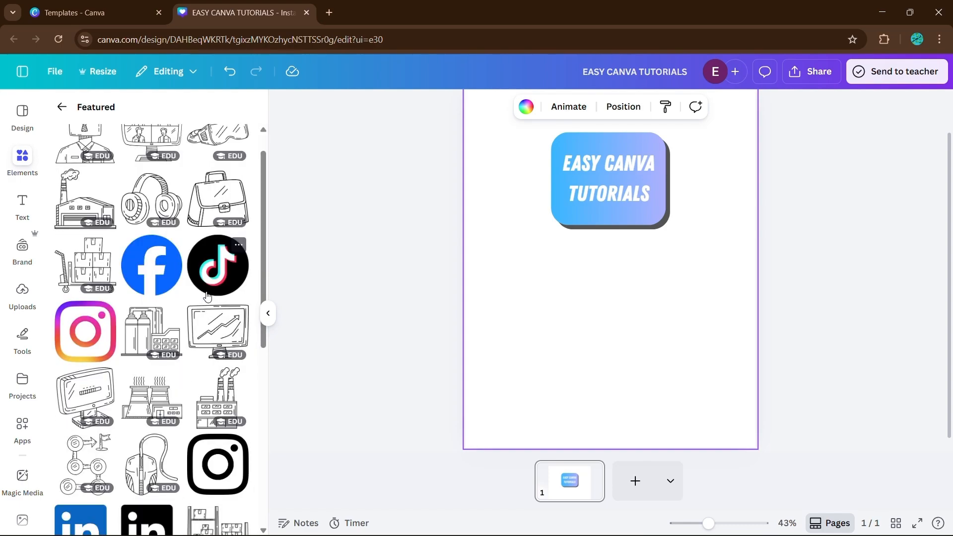
scroll(208, 296, down, 3)
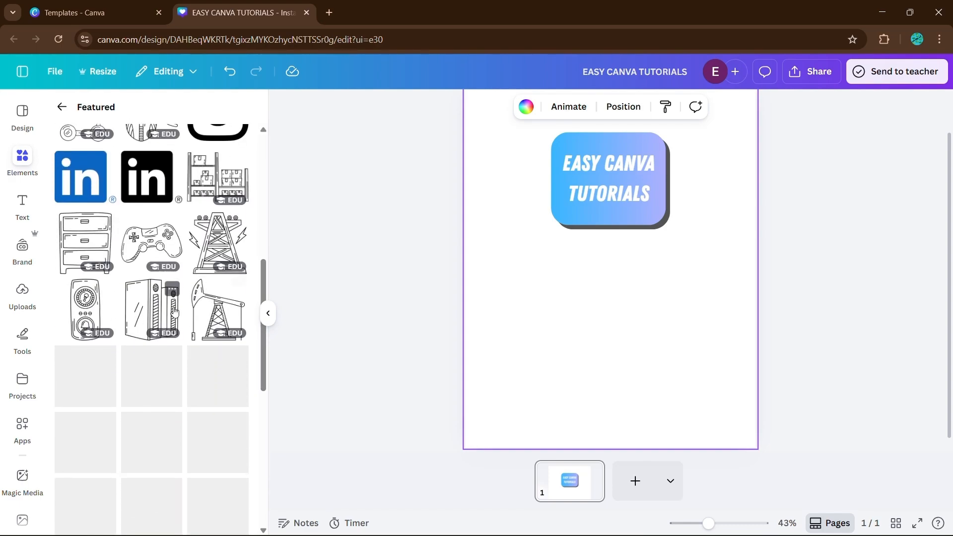
click(62, 107)
scroll(134, 359, down, 2)
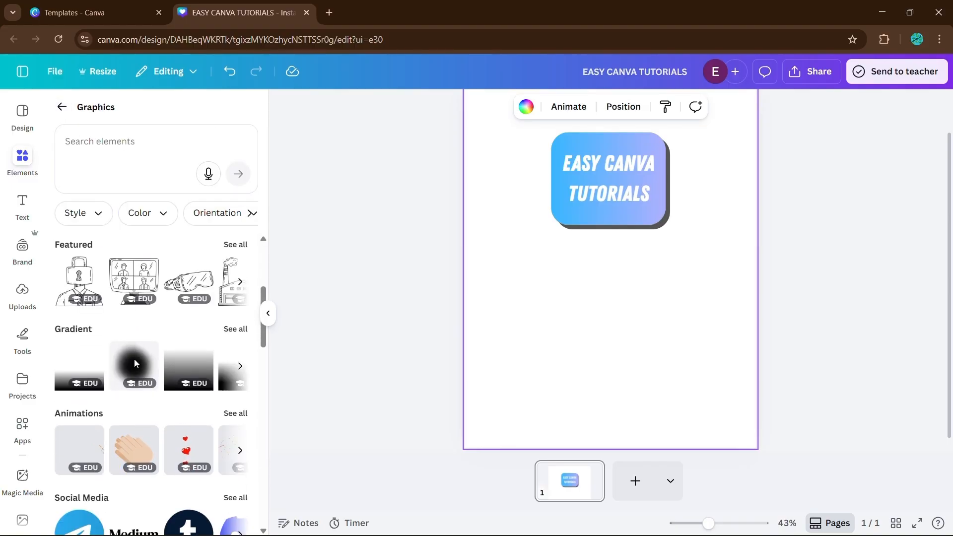
scroll(134, 359, up, 1)
scroll(143, 400, right, 3)
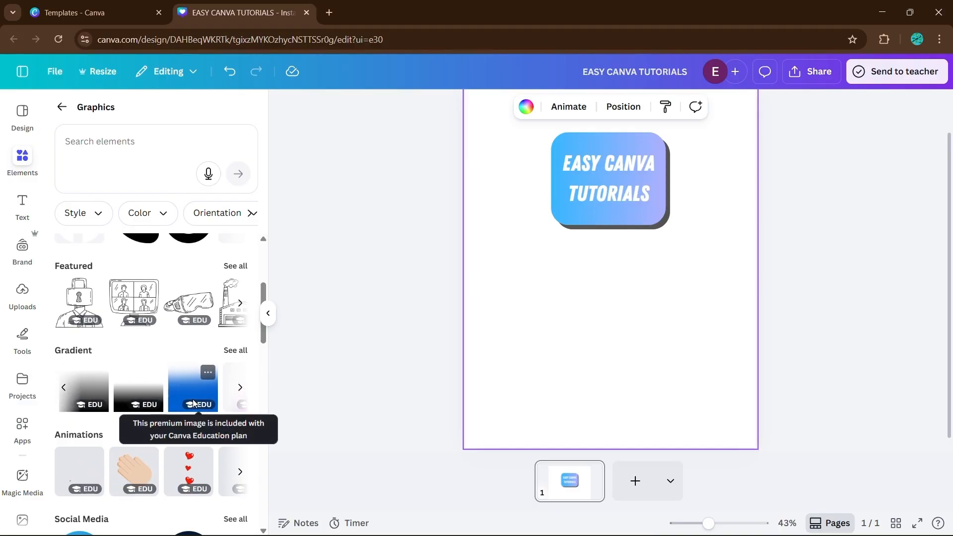
scroll(147, 384, left, 3)
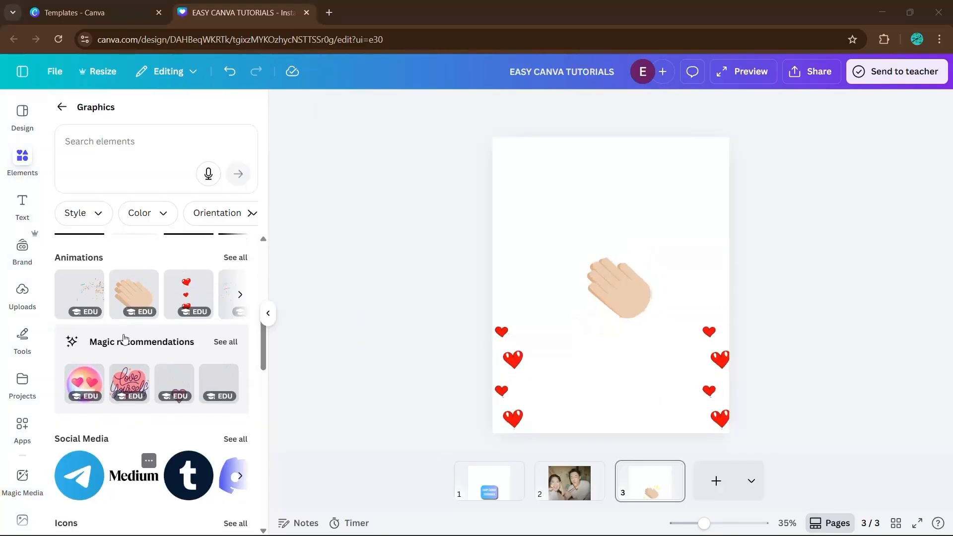
scroll(125, 338, down, 3)
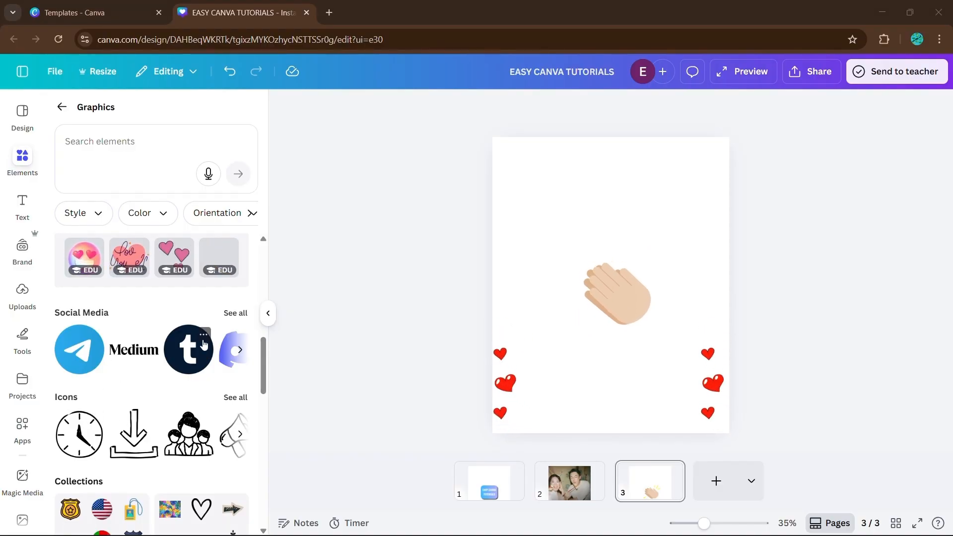
scroll(127, 323, down, 4)
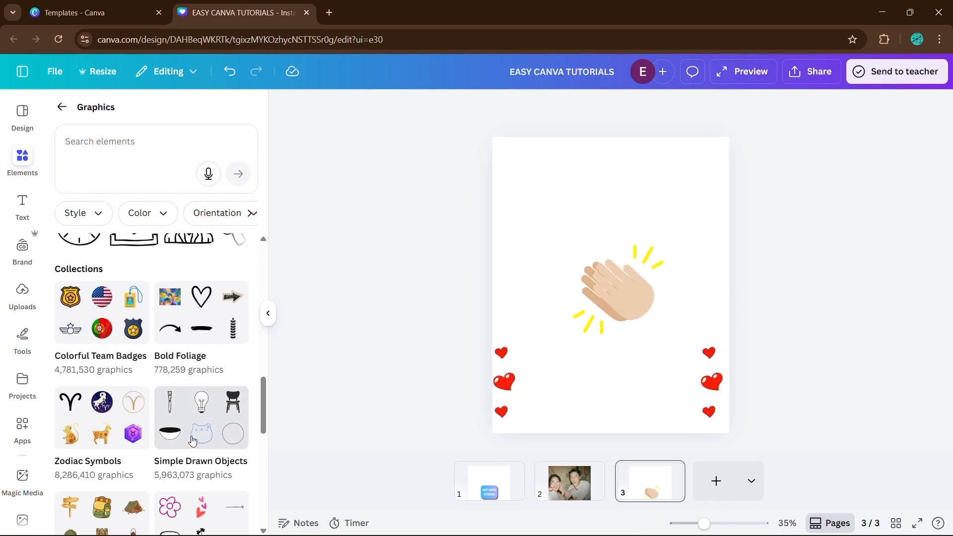
scroll(121, 475, down, 1)
scroll(120, 462, up, 1)
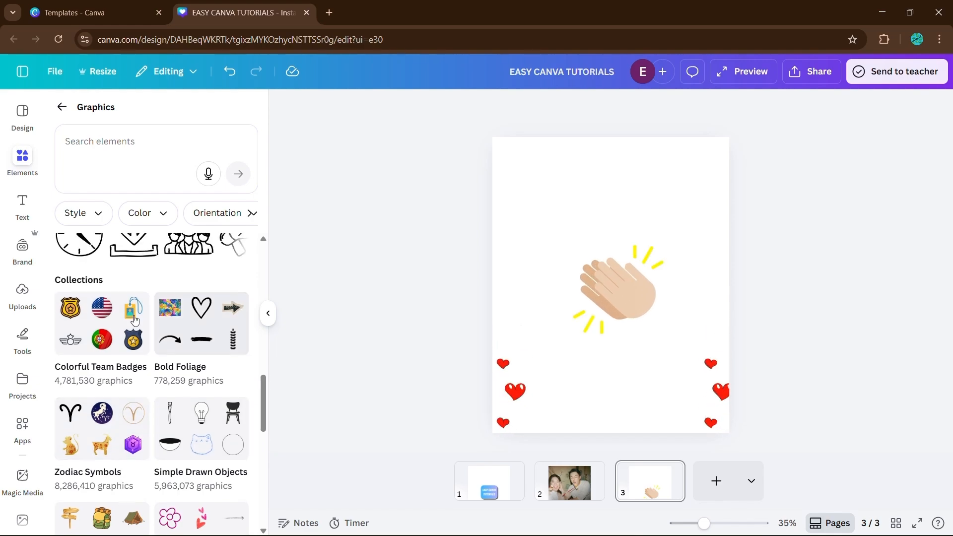
Open the Colorful Team Badges and Handdrawn Love graphic collections to look through their elements.
click(112, 332)
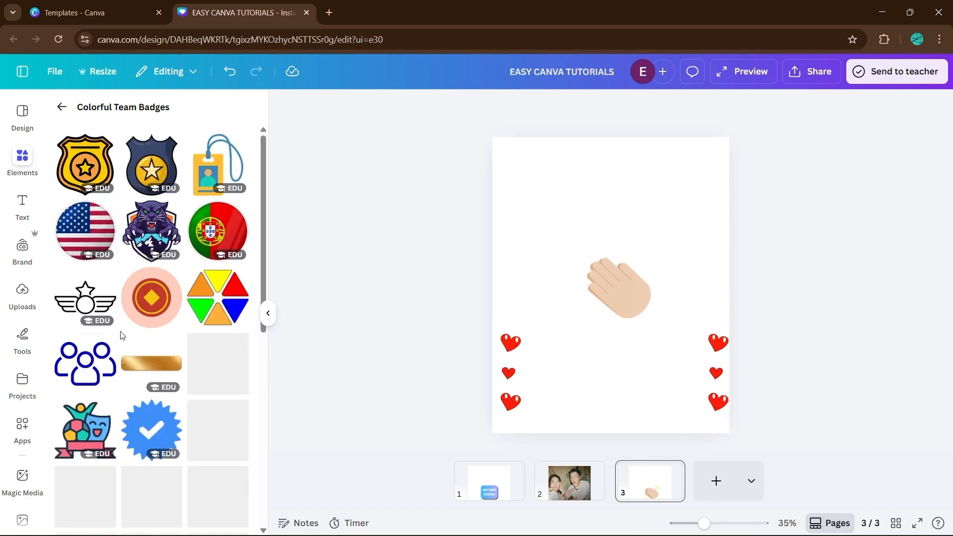
scroll(119, 333, down, 3)
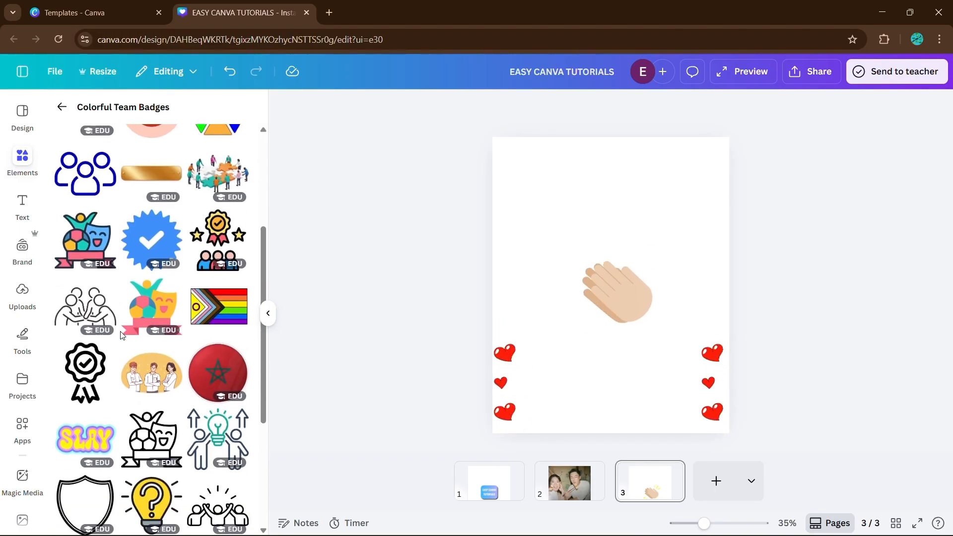
scroll(85, 150, up, 2)
click(63, 107)
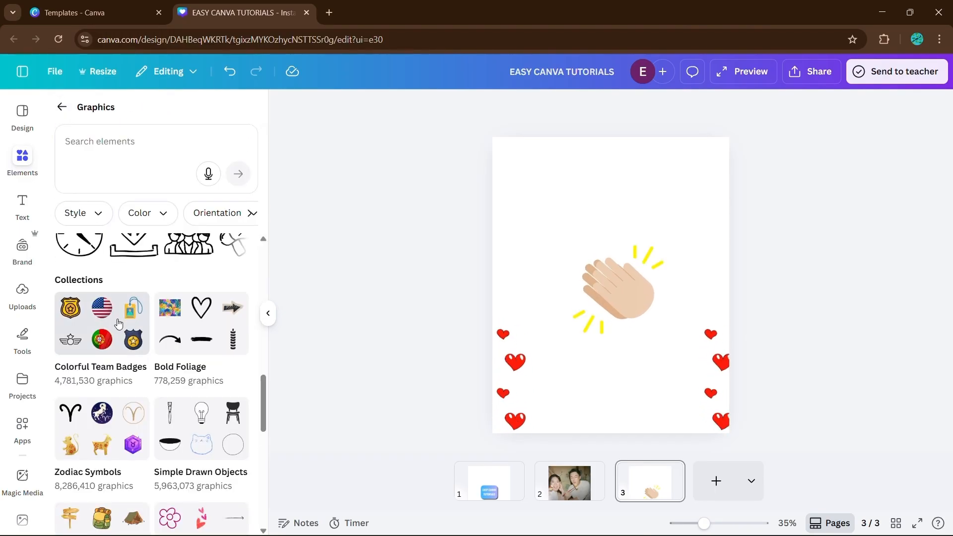
scroll(119, 324, down, 4)
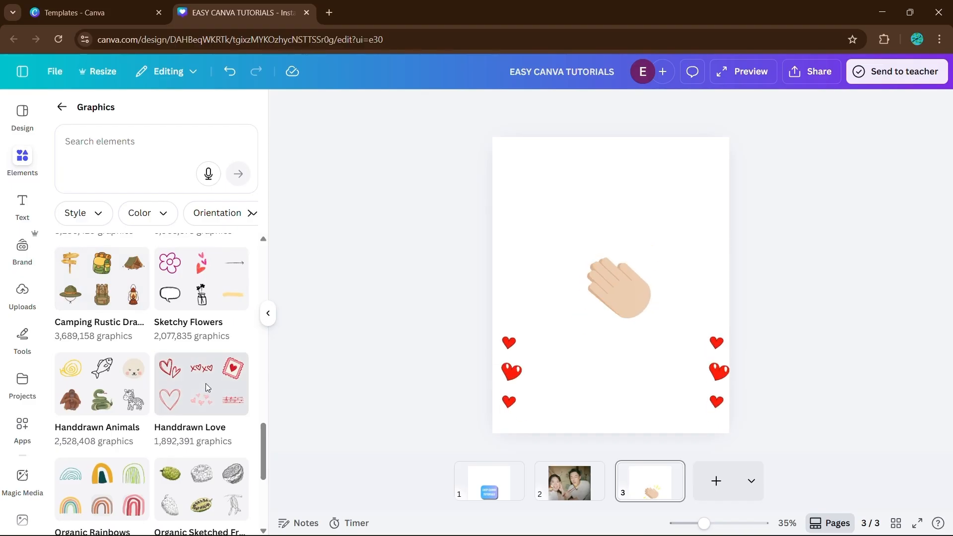
click(206, 383)
scroll(196, 337, down, 5)
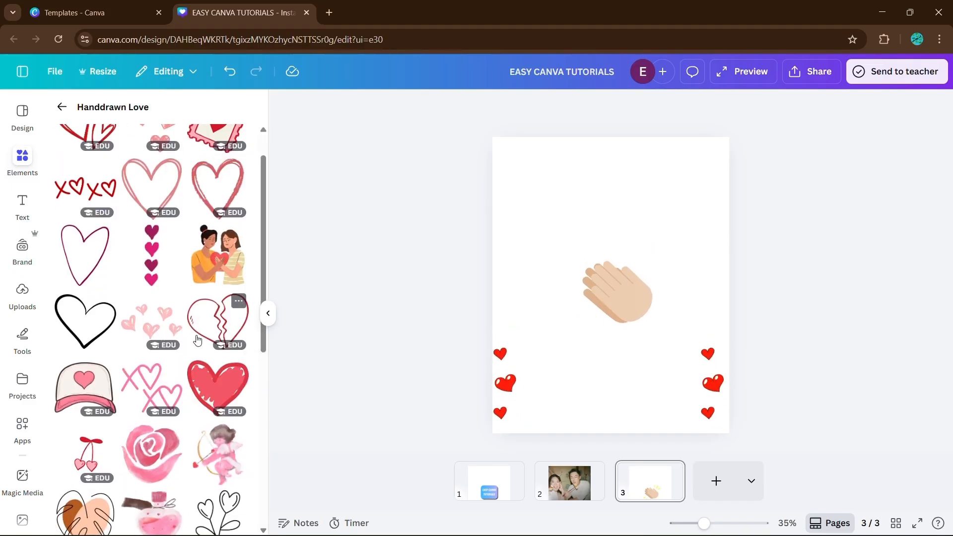
scroll(196, 339, up, 4)
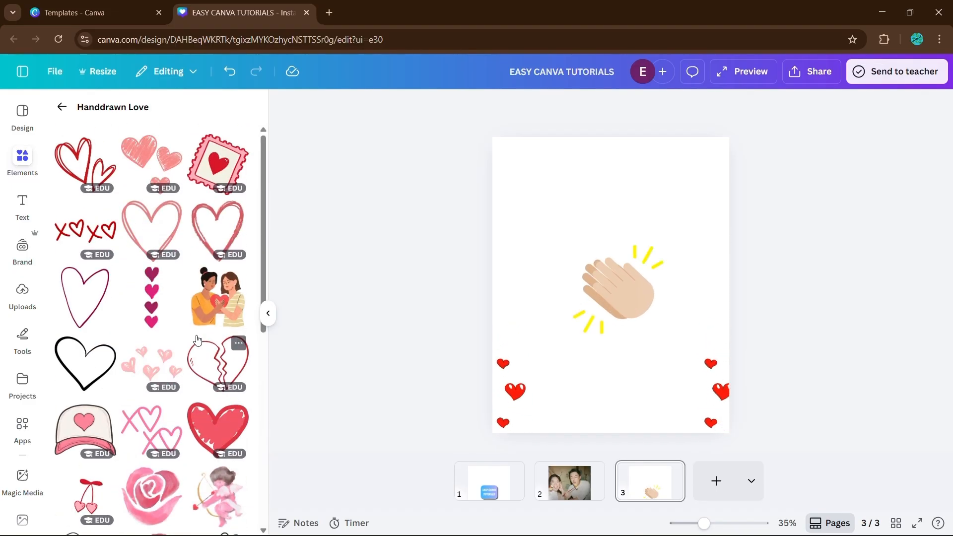
click(63, 109)
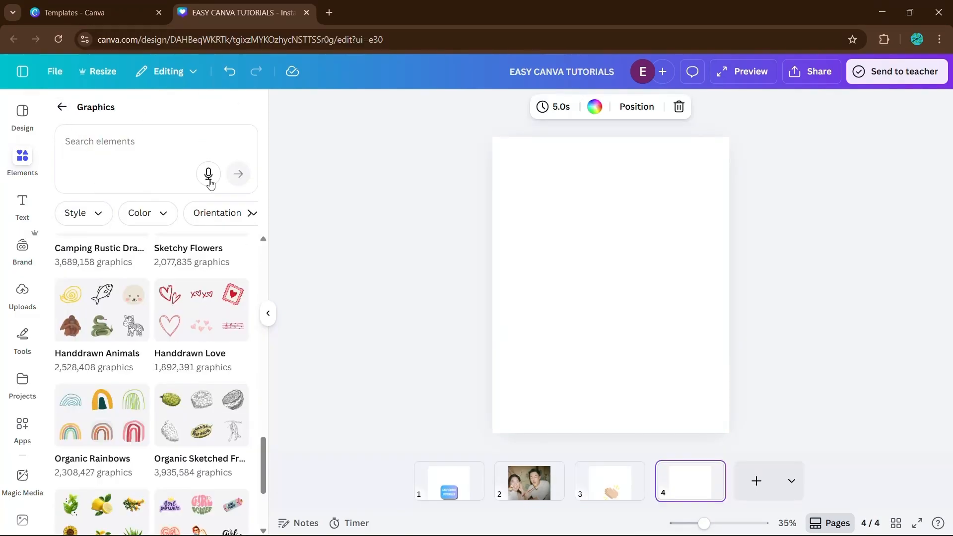
Search the graphics for "minimal arrow" and scroll through the results.
click(120, 152)
text(minimal arrow)
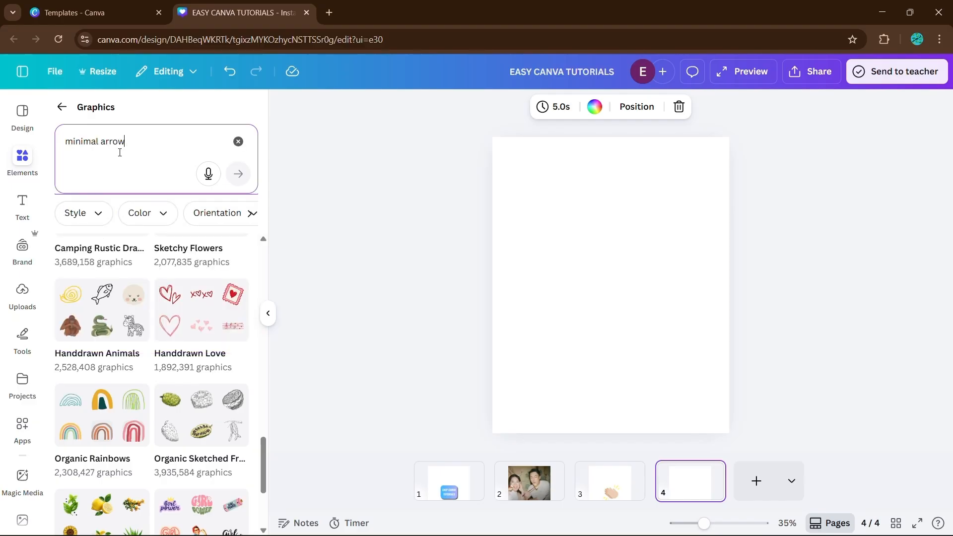
click(239, 174)
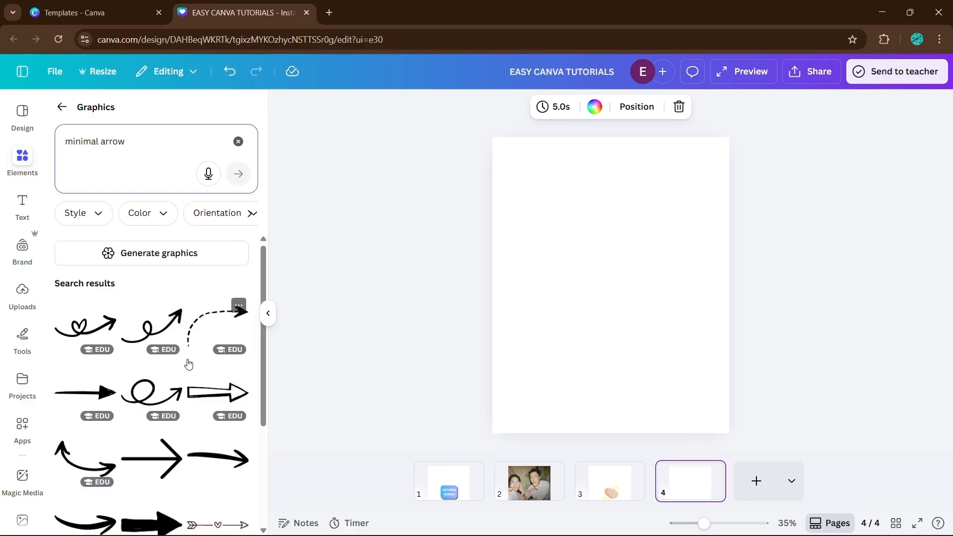
scroll(187, 362, down, 2)
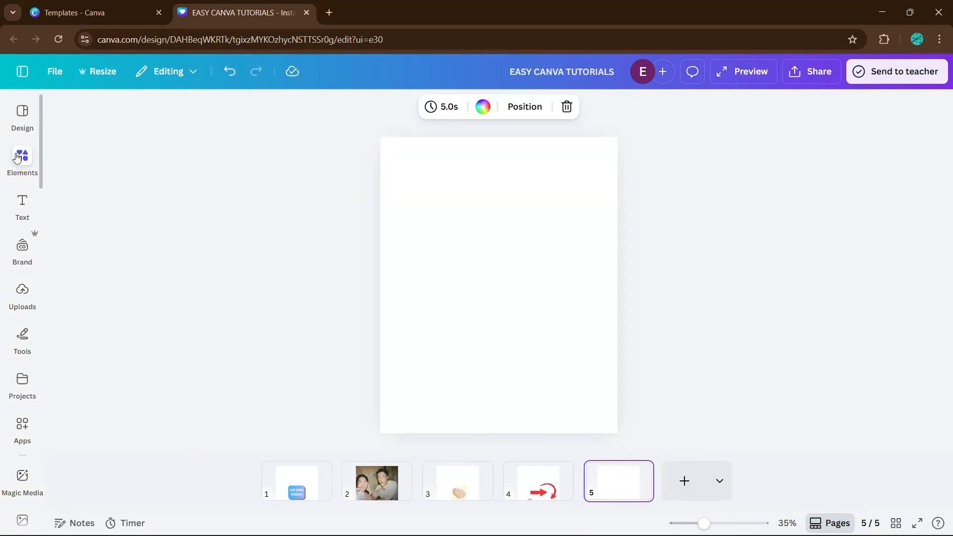
Browse the element type filters available for the travel icon search.
click(16, 157)
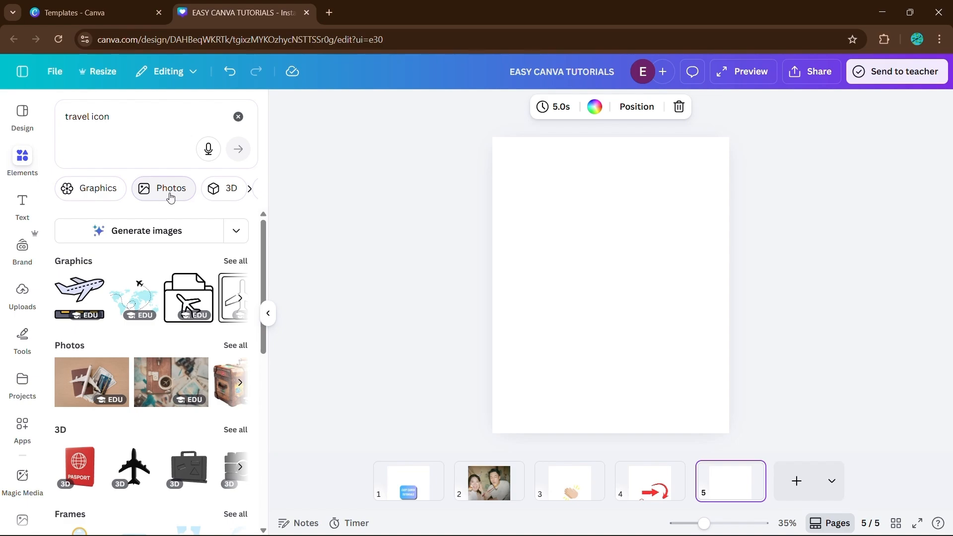
click(250, 190)
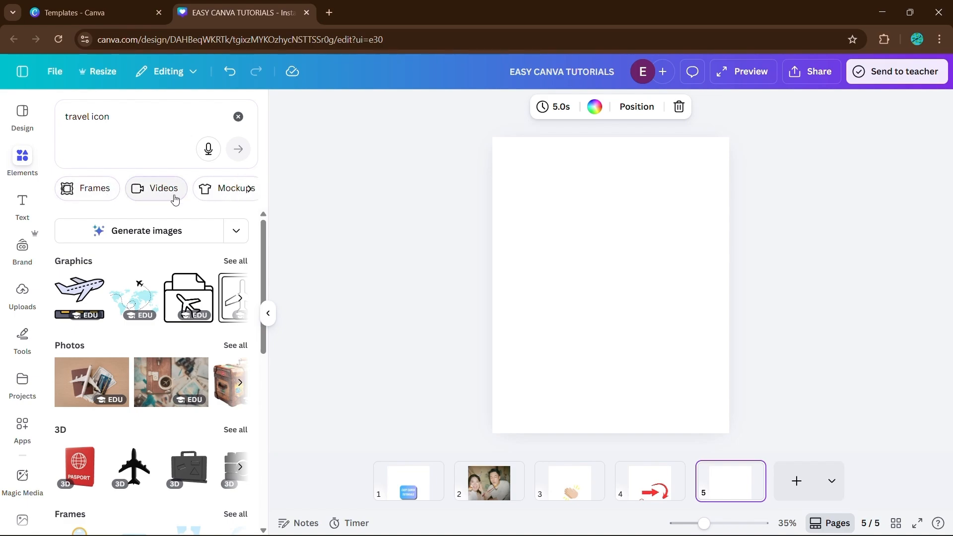
click(251, 189)
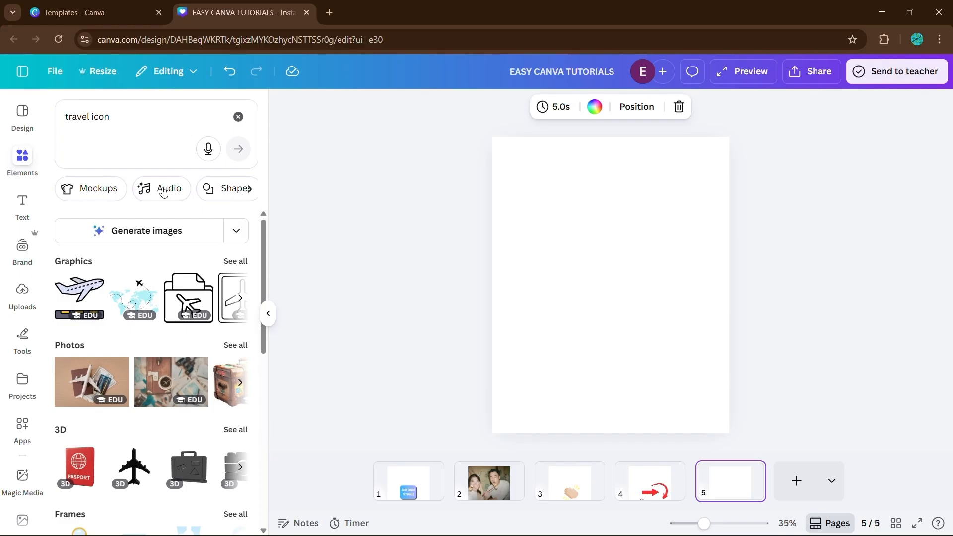
scroll(245, 223, down, 3)
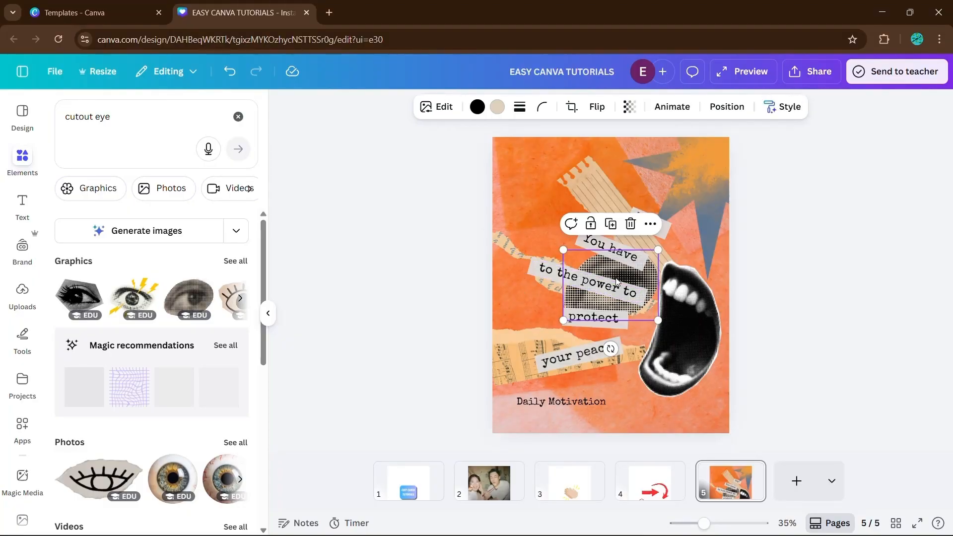
Shrink the eye cutout and move it to the collage's upper left corner.
drag(648, 266, 594, 176)
drag(597, 227, 535, 198)
click(497, 108)
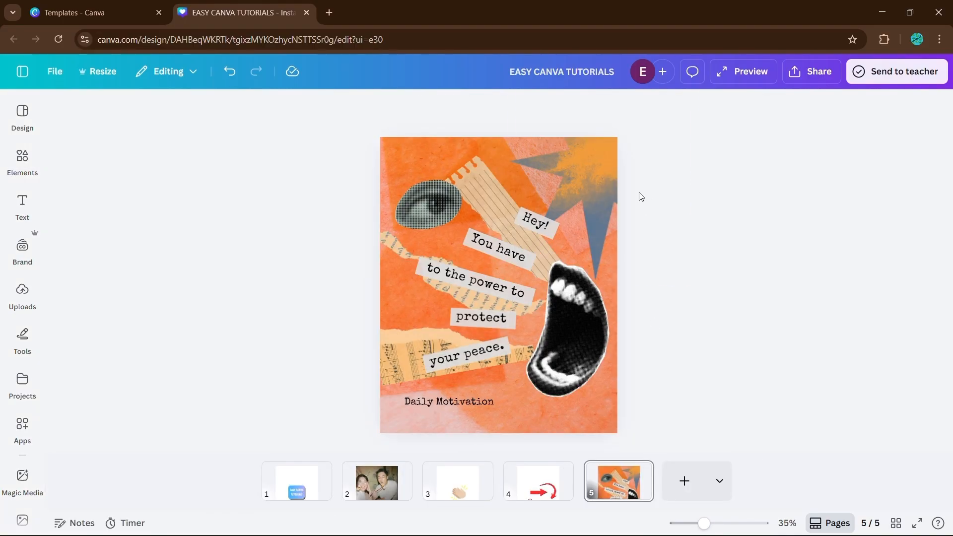
Select the tilted paper element and reorder a text layer lower in the collage's layer list.
click(580, 201)
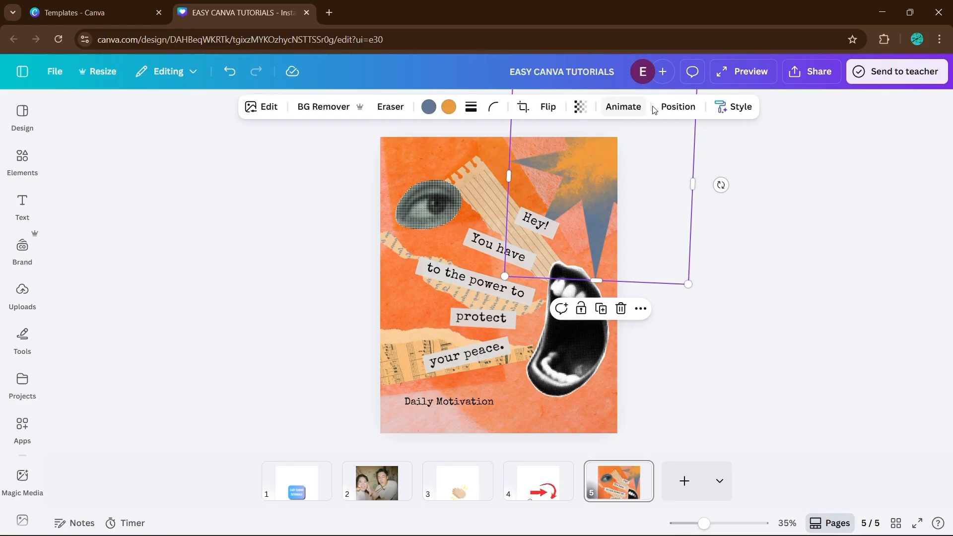
click(673, 110)
click(240, 174)
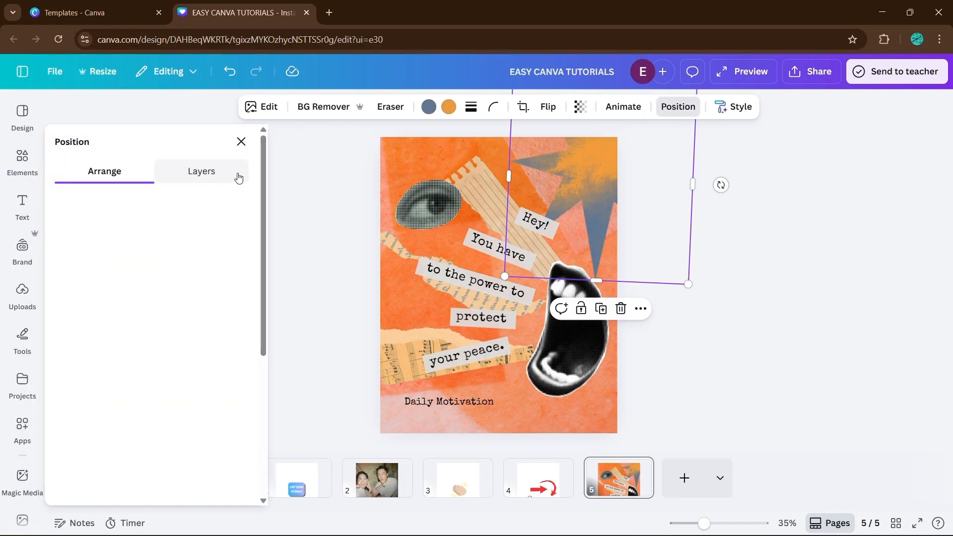
scroll(162, 354, down, 2)
scroll(162, 354, up, 5)
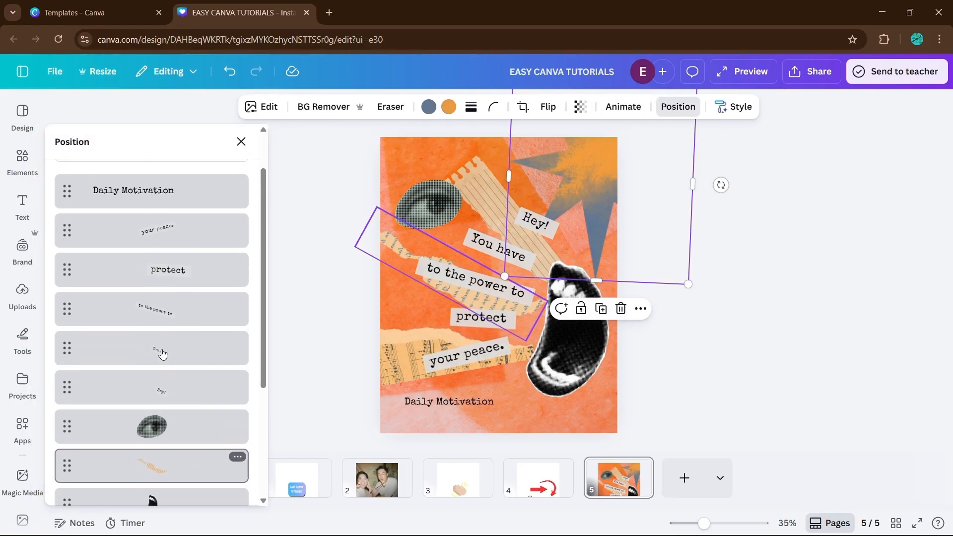
scroll(162, 354, down, 4)
drag(161, 361, 153, 436)
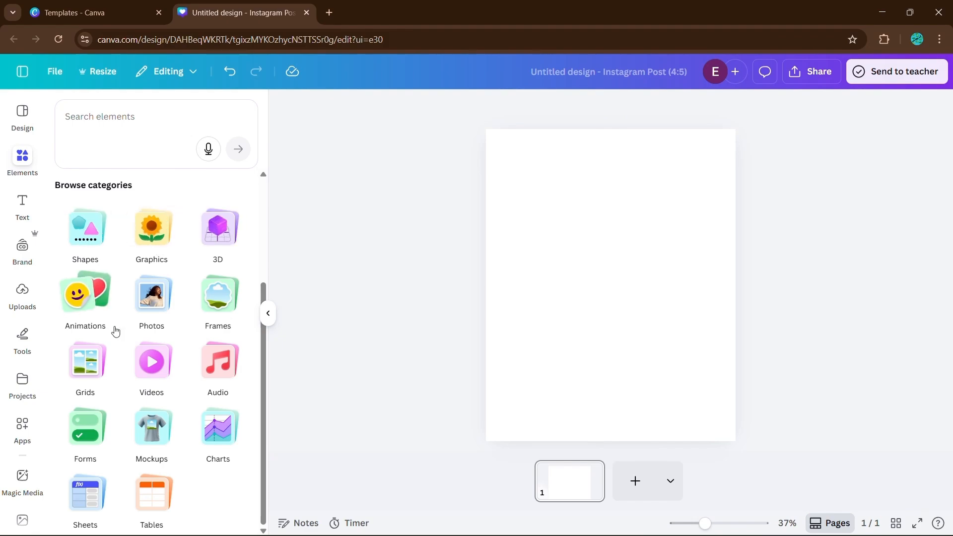
Add a square from the Shapes category to the blank Instagram post and adjust it into a rectangle.
click(22, 163)
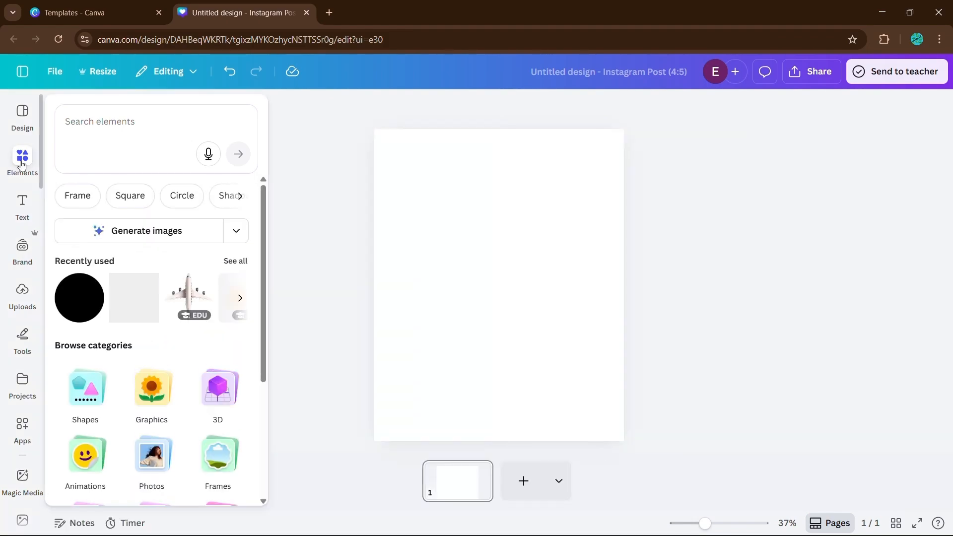
click(21, 163)
click(236, 256)
click(62, 107)
scroll(151, 318, down, 4)
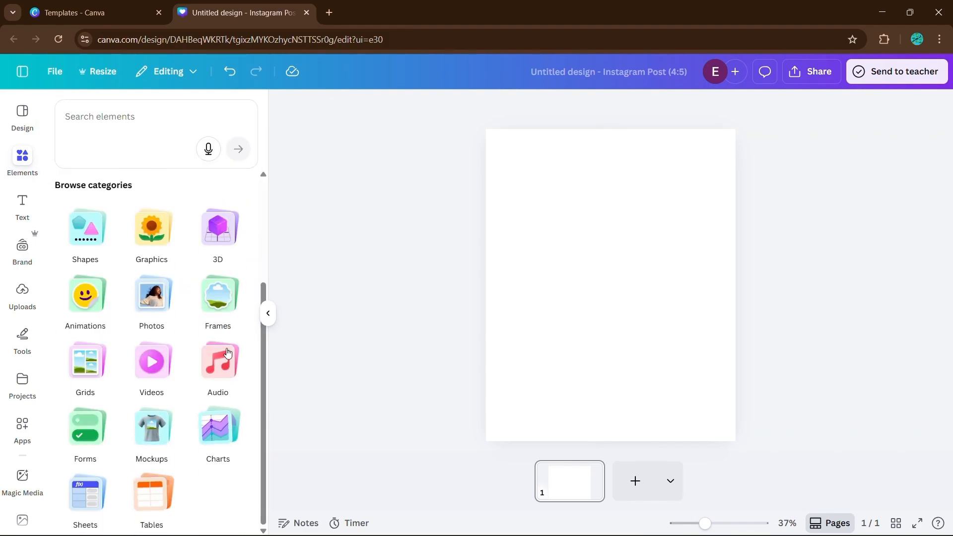
click(86, 229)
click(70, 421)
click(268, 314)
drag(536, 323, 560, 328)
Fill the rectangle with a blue to lavender gradient.
click(259, 112)
click(152, 391)
click(241, 141)
click(260, 111)
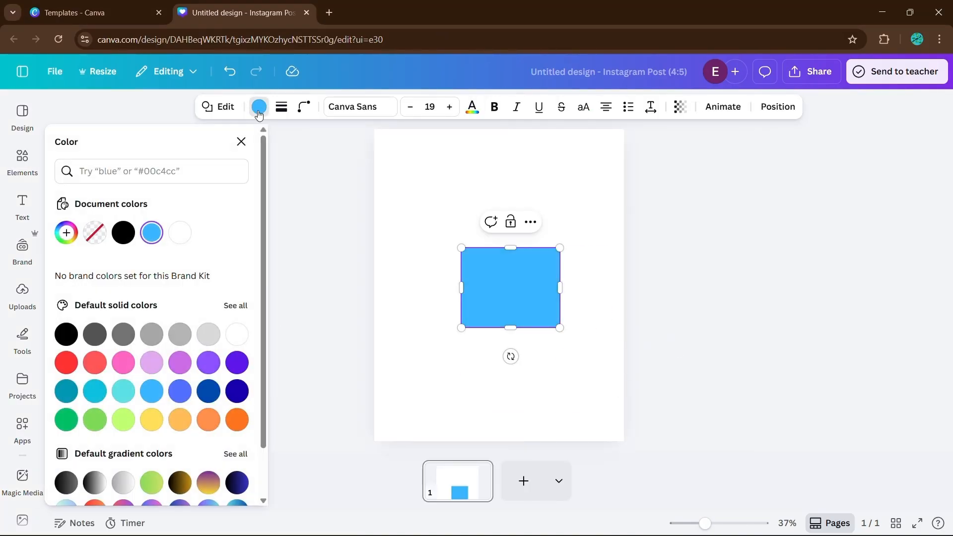
click(151, 233)
click(182, 268)
Type EASY CANVA TUTORIALS inside the rectangle and open the font list to pick a font.
drag(512, 282, 500, 273)
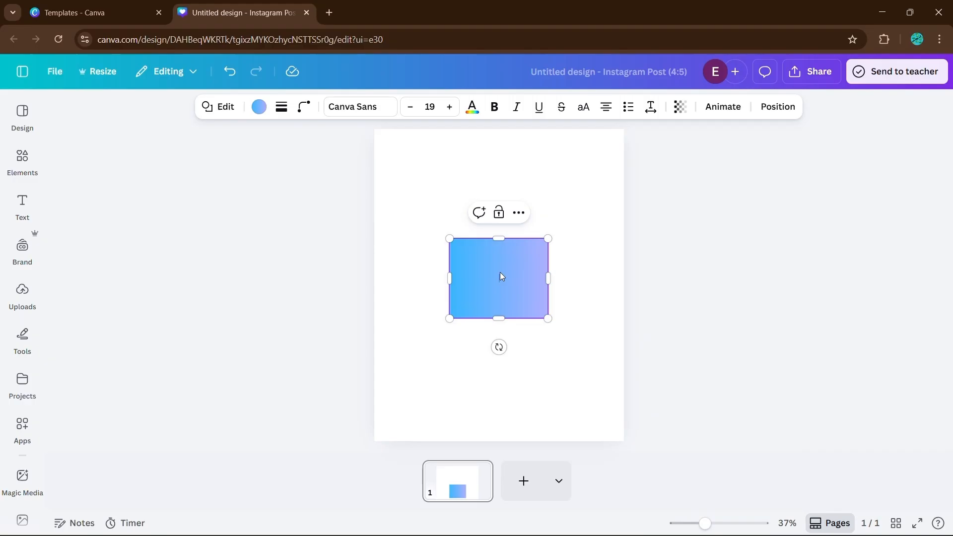
text(EASY CANVA TUTORIALS)
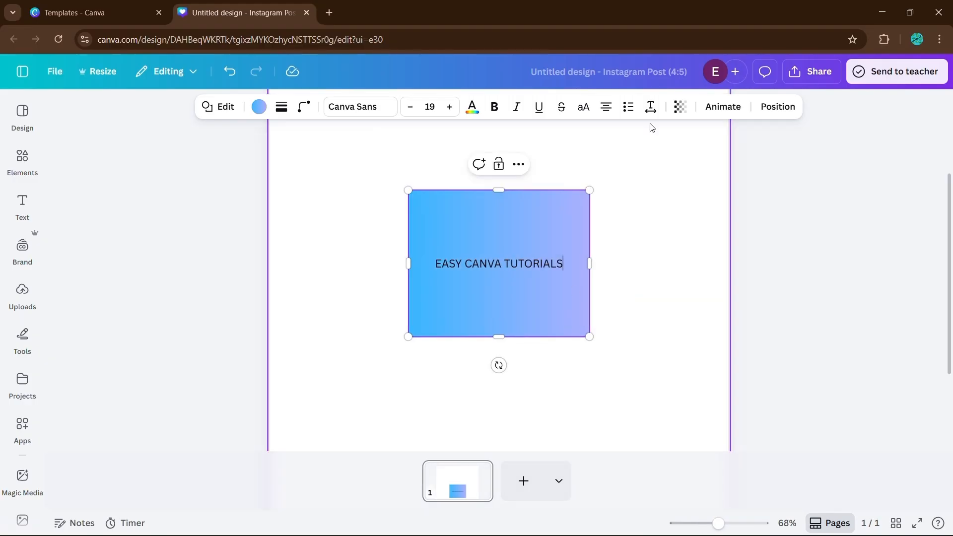
click(360, 106)
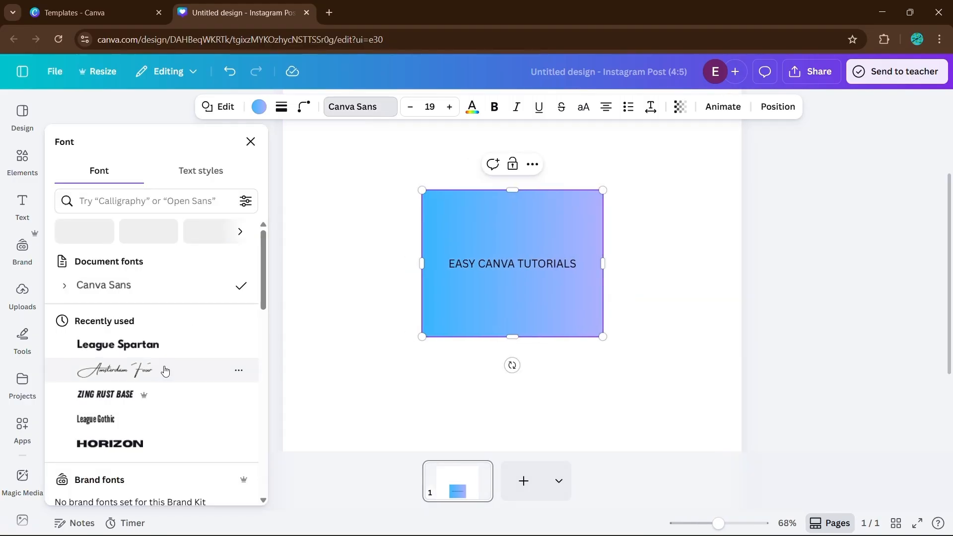
click(253, 343)
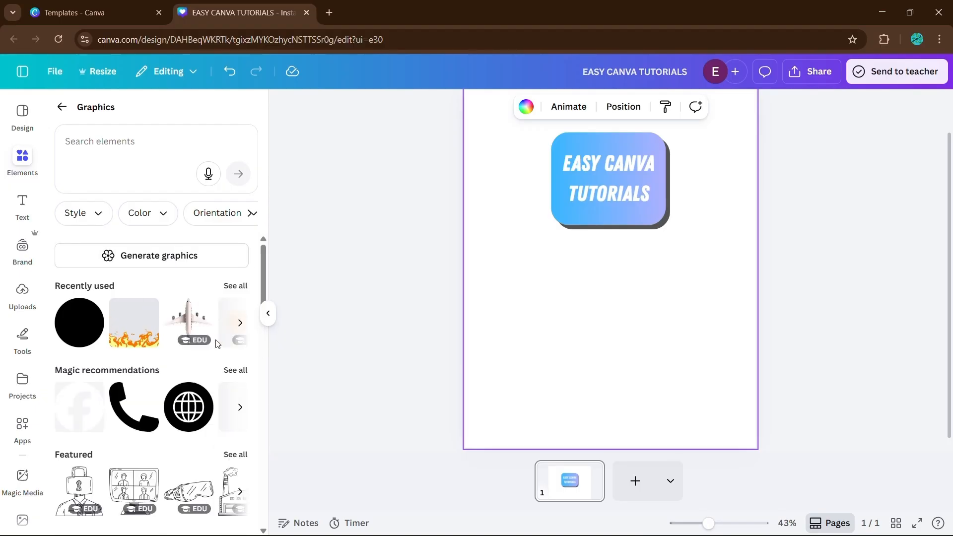
Browse the Graphics element categories and their full collections.
scroll(217, 344, down, 2)
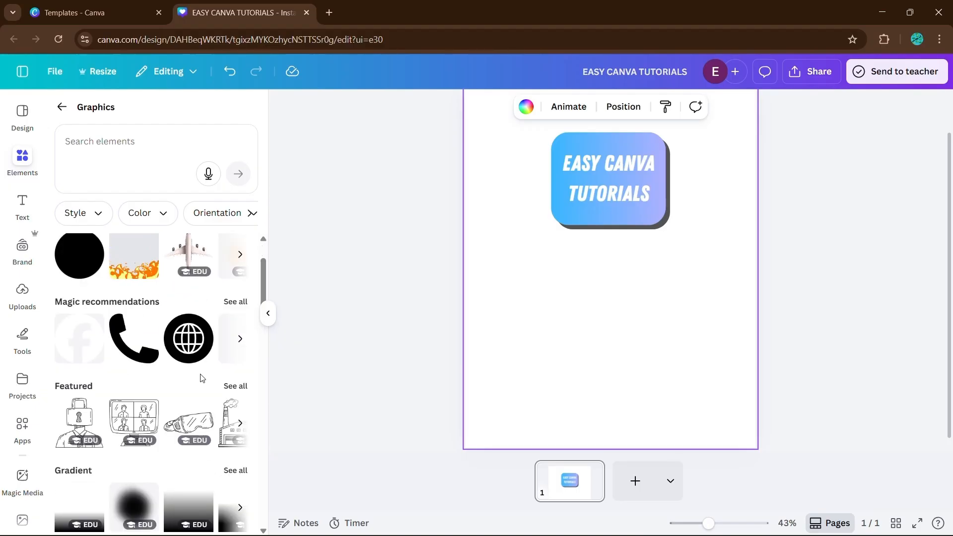
click(235, 301)
click(62, 106)
scroll(187, 384, down, 2)
click(235, 288)
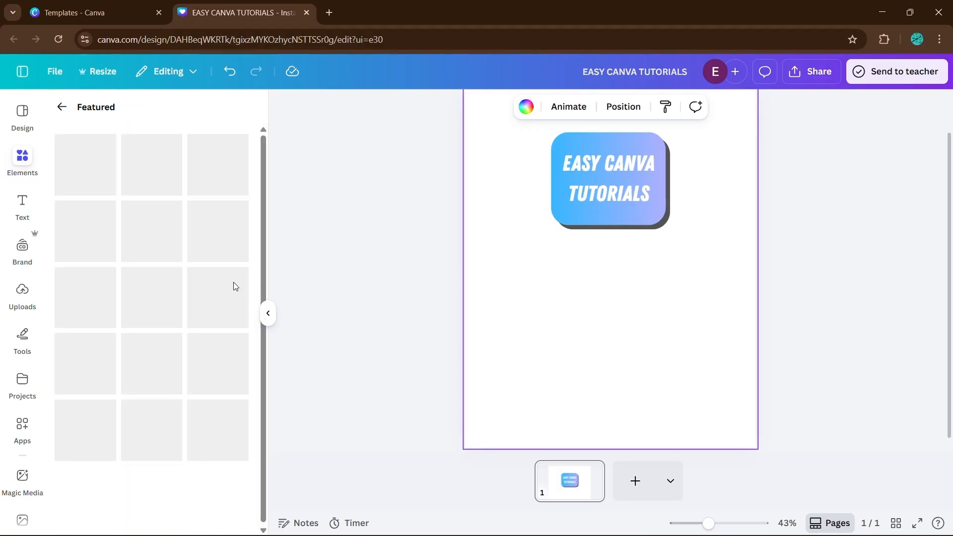
scroll(233, 282, down, 5)
click(62, 106)
scroll(127, 362, down, 1)
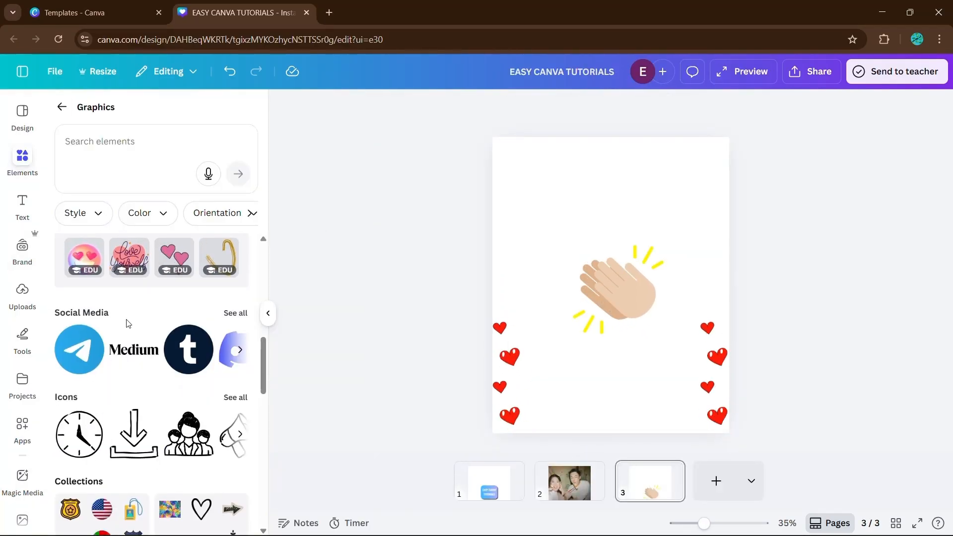
scroll(124, 323, down, 4)
click(149, 450)
scroll(121, 336, down, 3)
click(62, 107)
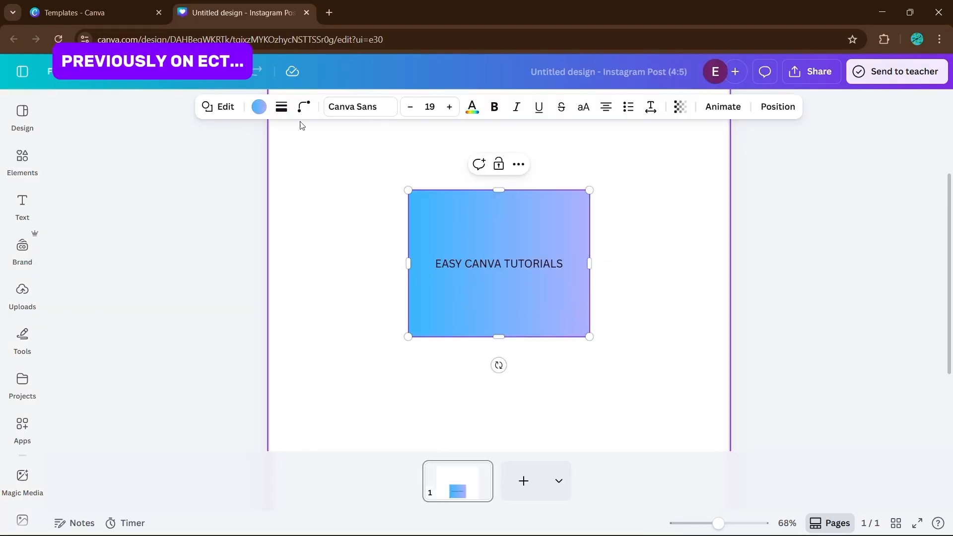
Apply a bold condensed font to the EASY CANVA TUTORIALS title.
click(351, 105)
click(118, 344)
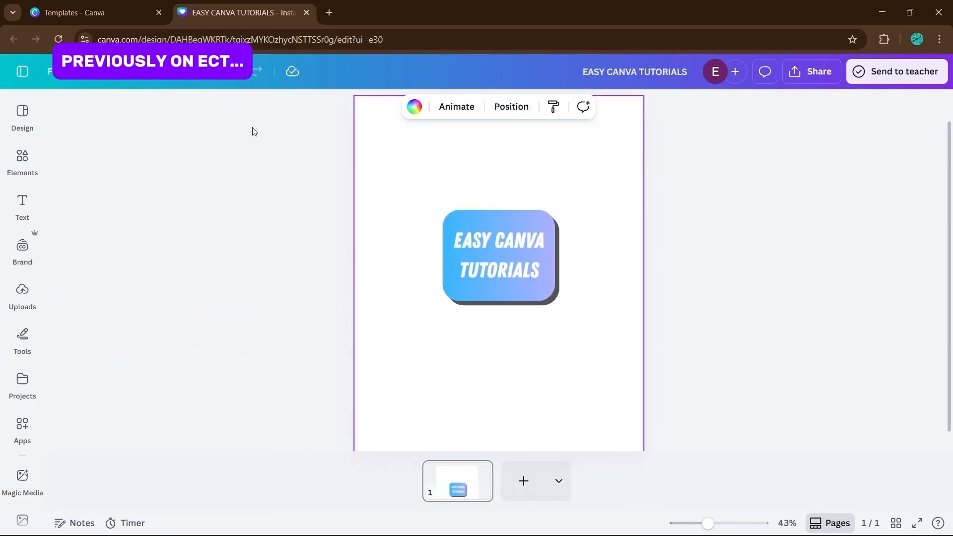
Open the Graphics category in Elements and search the graphics for minimal arrow.
click(22, 159)
click(153, 233)
scroll(244, 278, down, 3)
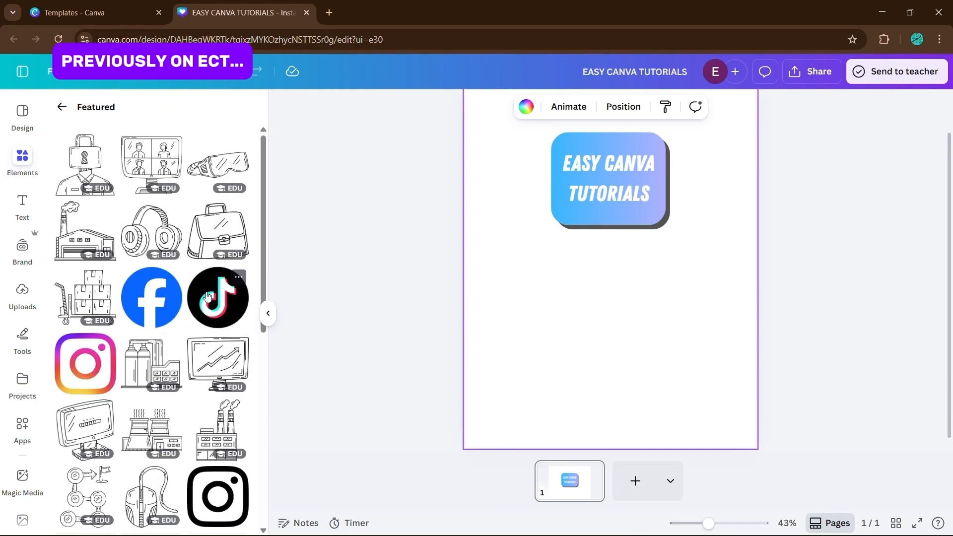
scroll(138, 292, down, 5)
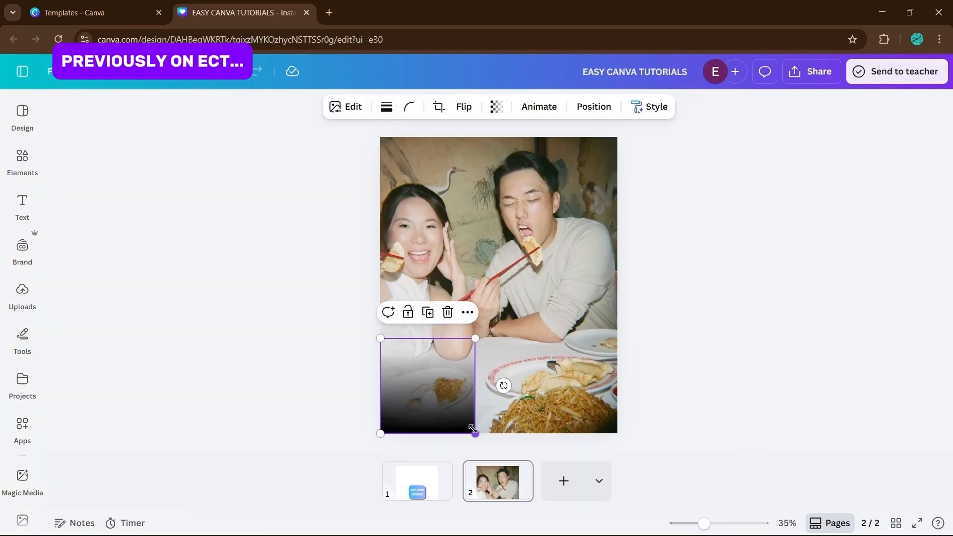
drag(473, 428, 691, 440)
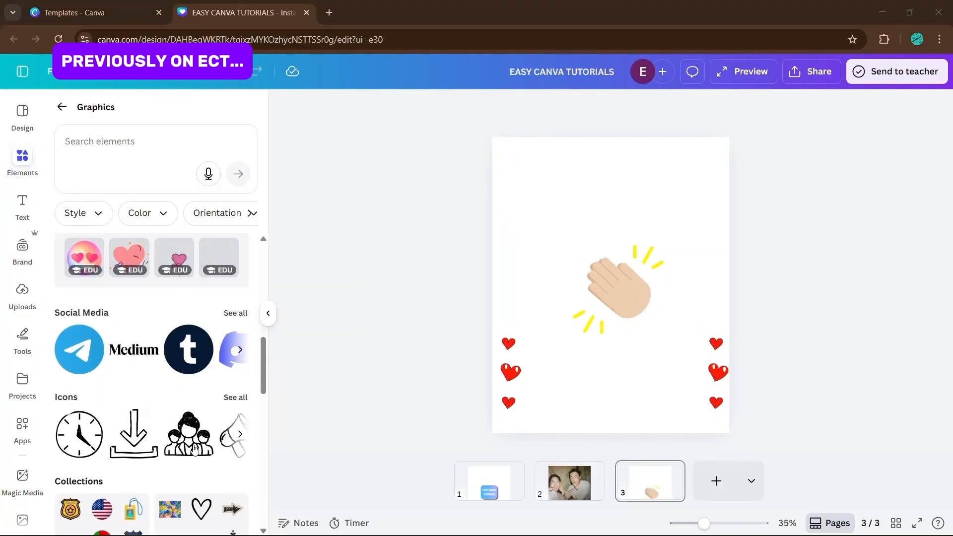
scroll(127, 323, down, 4)
click(128, 322)
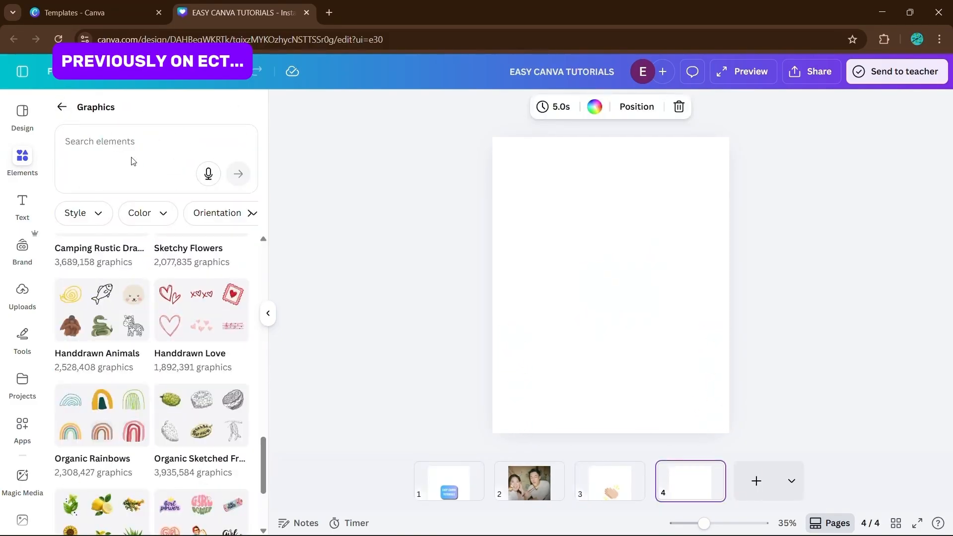
text(minimalist arrow)
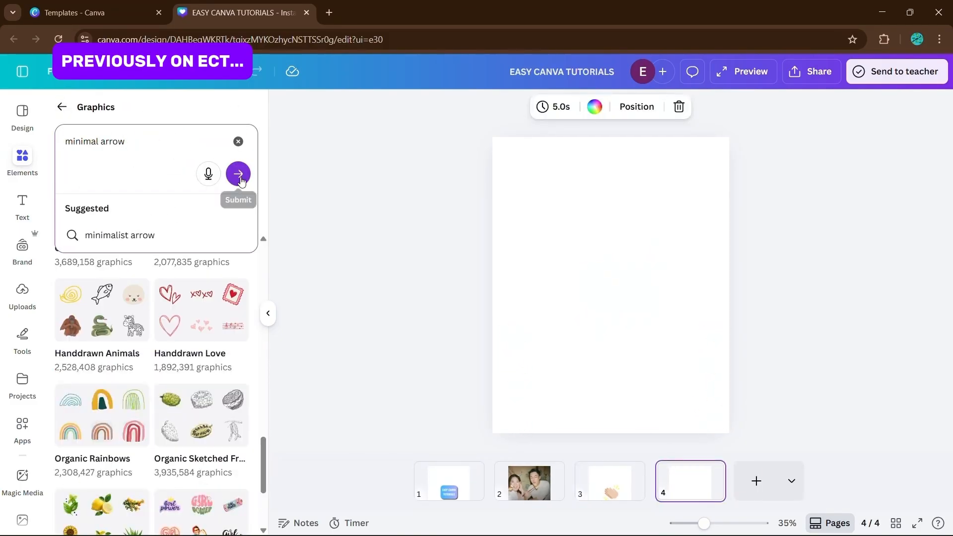
click(238, 172)
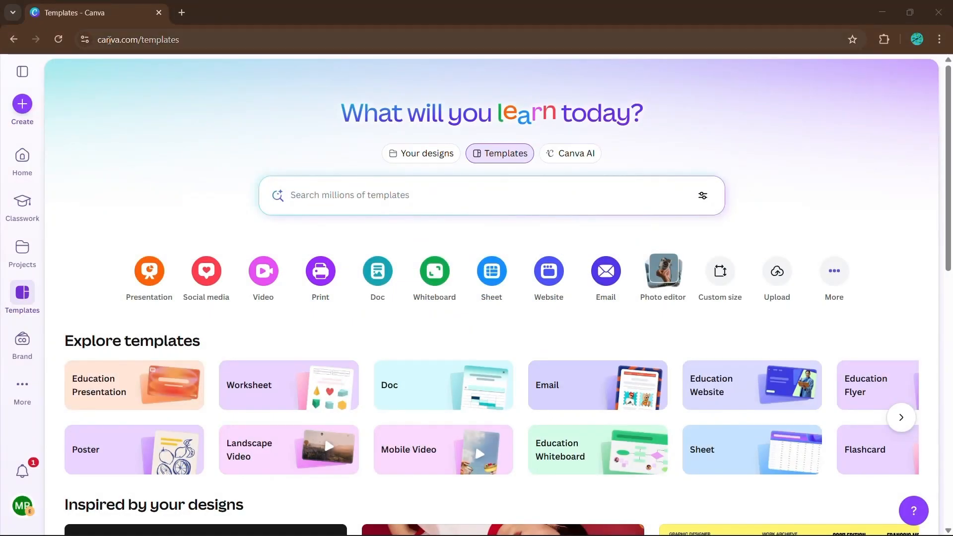
Create a new Presentation design and add the pink 3D squiggle from the 3D Icons & Stickers elements.
click(23, 104)
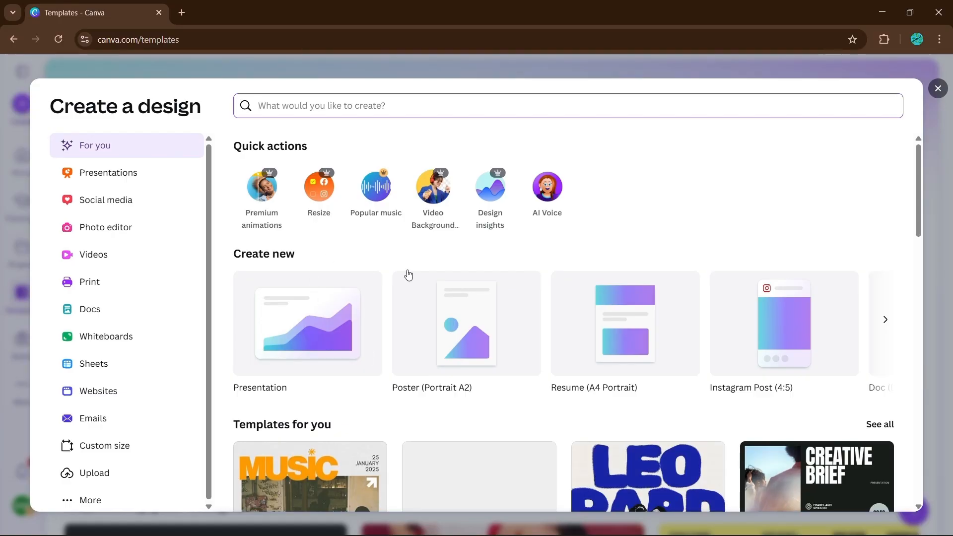
click(322, 317)
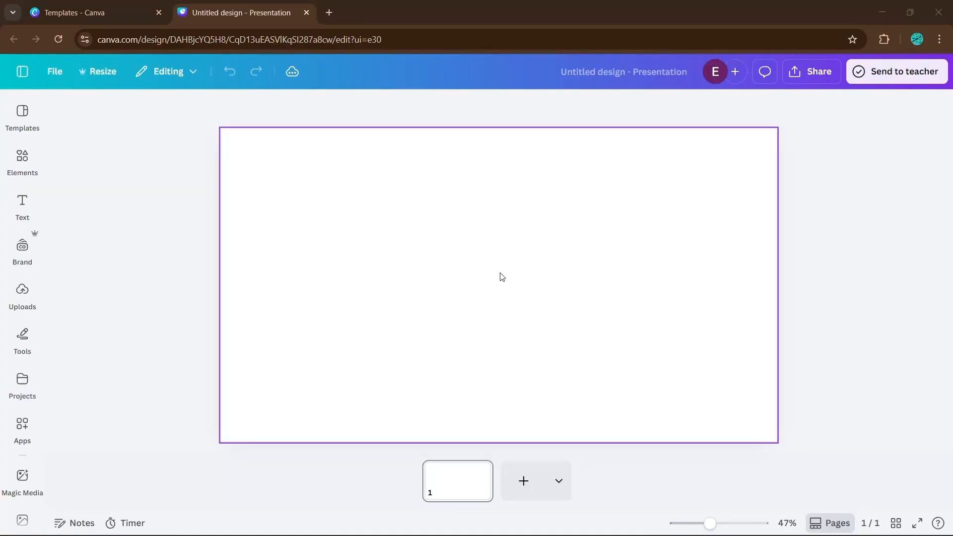
click(23, 158)
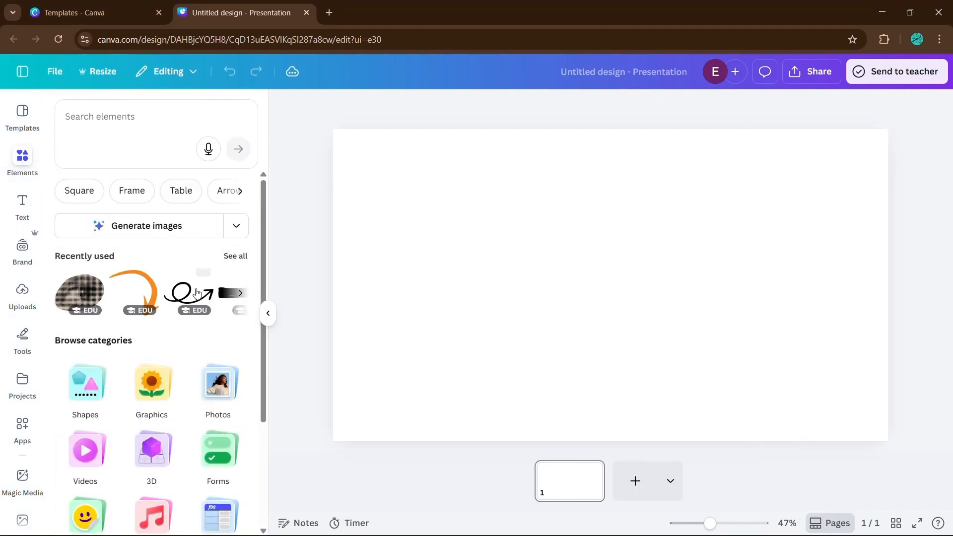
scroll(215, 340, down, 3)
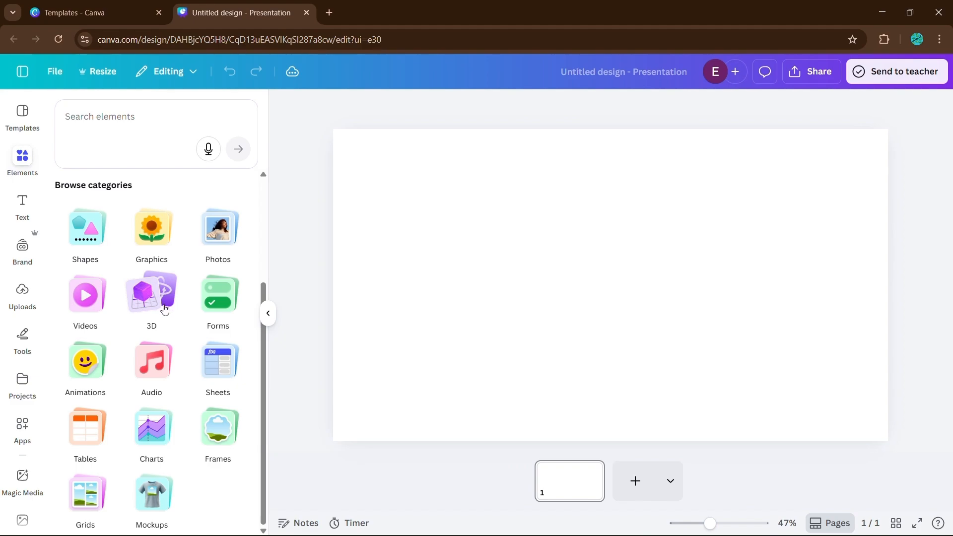
click(165, 309)
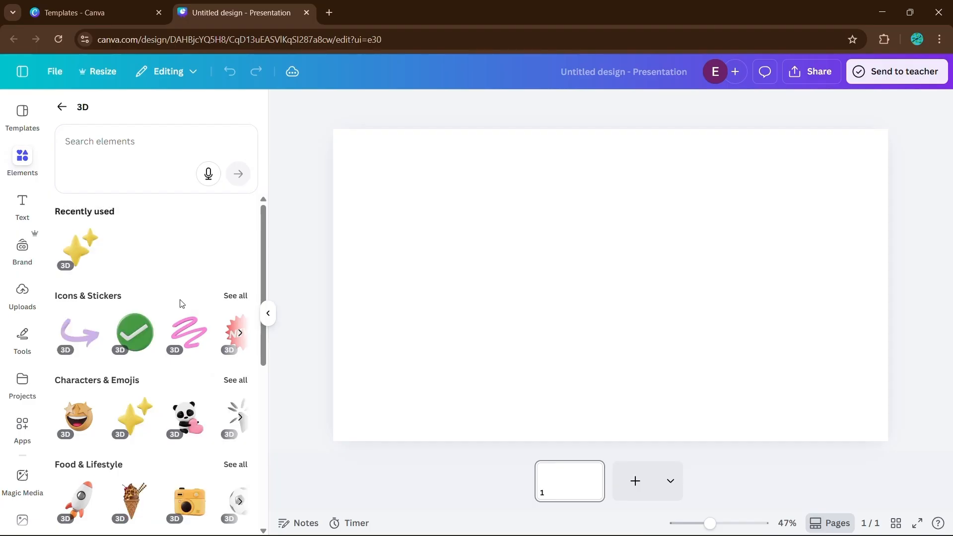
scroll(169, 303, down, 5)
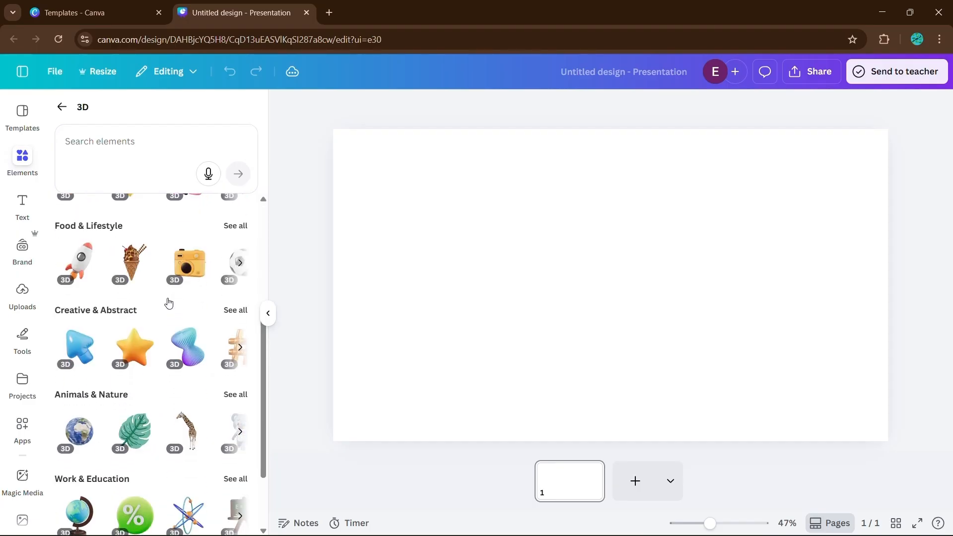
scroll(169, 303, up, 3)
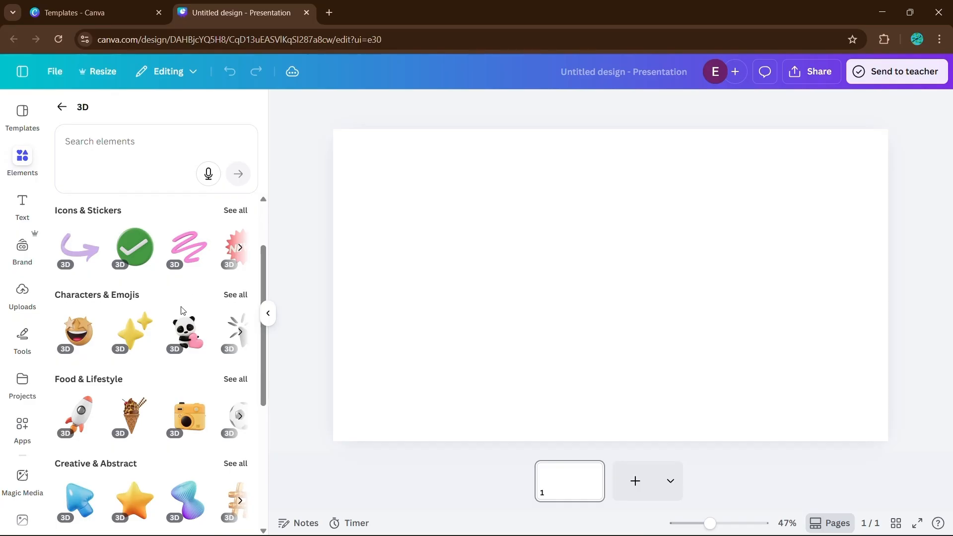
scroll(193, 298, down, 4)
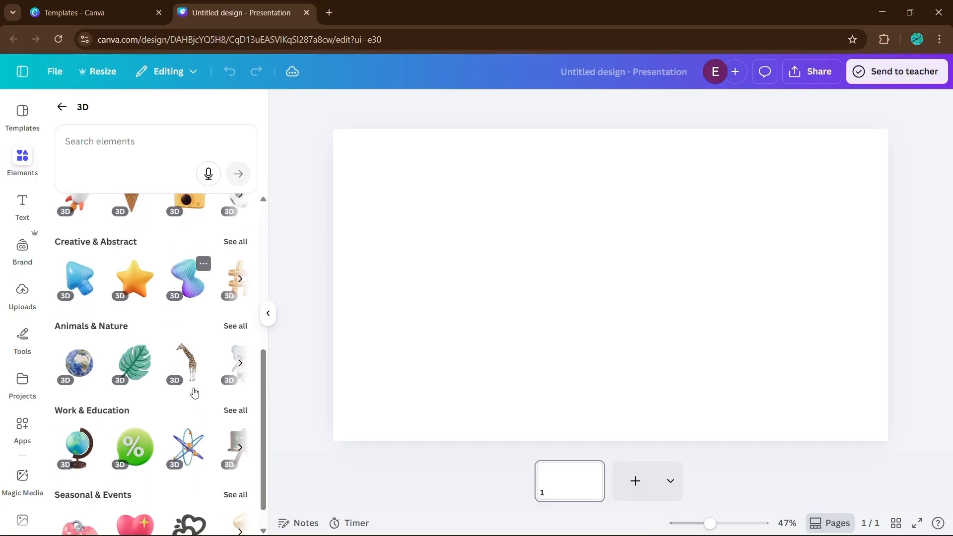
scroll(194, 393, up, 5)
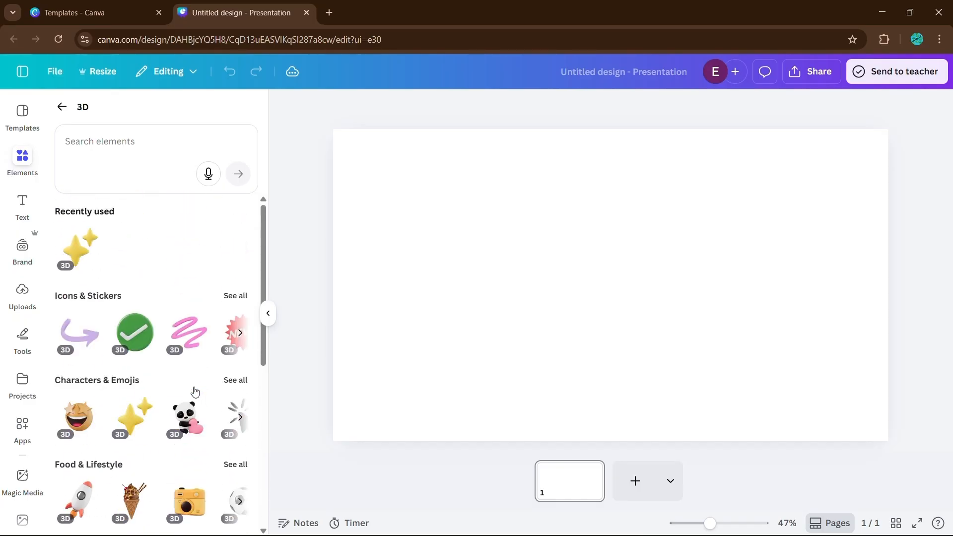
click(190, 342)
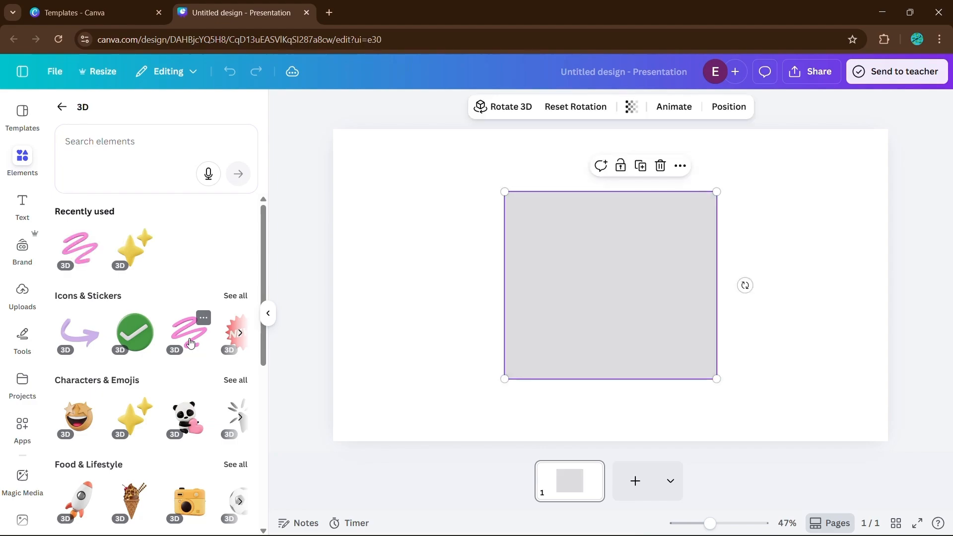
click(363, 334)
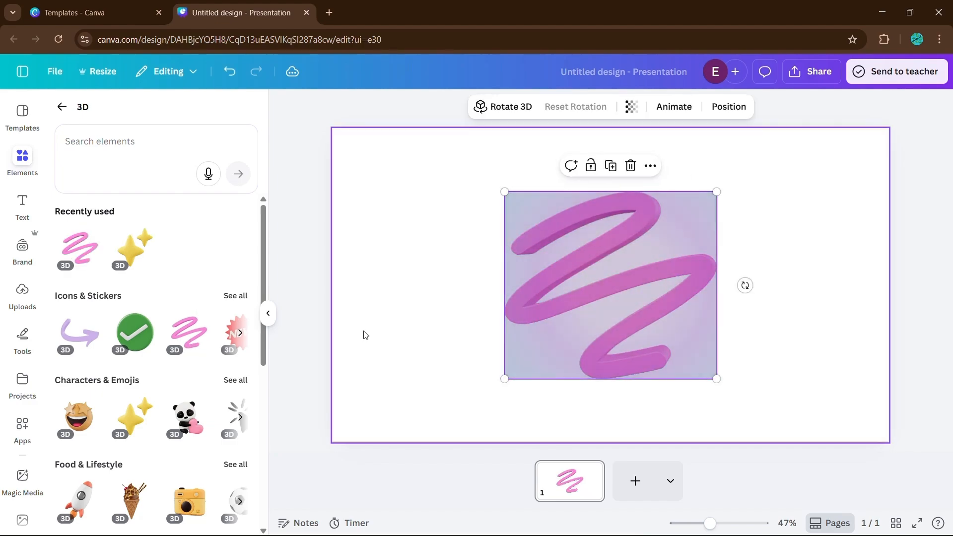
Rotate the pink squiggle in 3D to change its viewing angle.
click(611, 269)
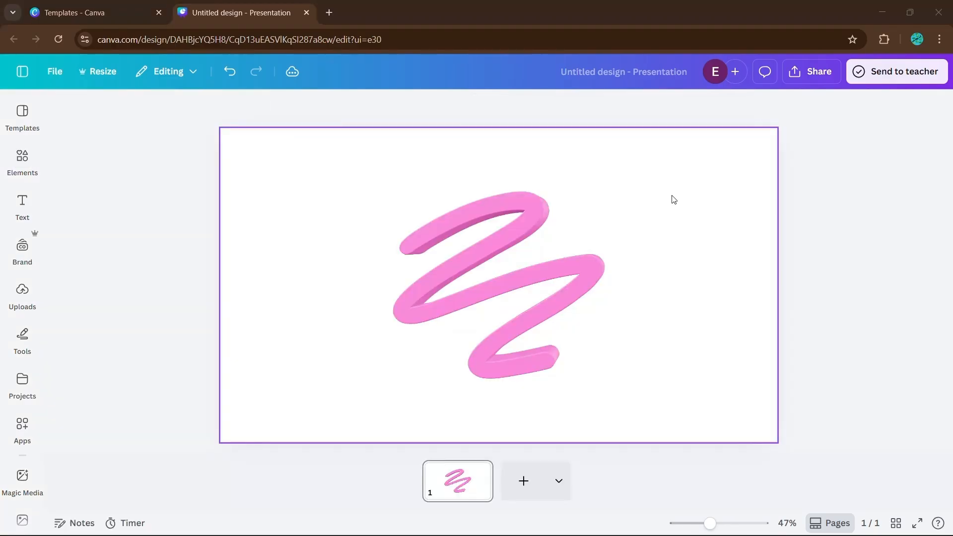
click(516, 256)
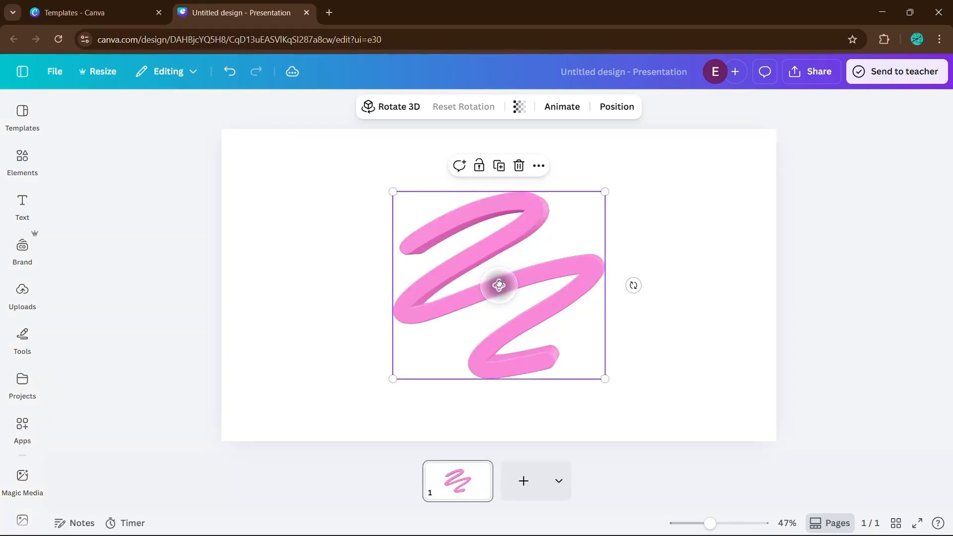
mouse_move(499, 285)
mouse_down()
mouse_move(470, 308)
mouse_move(424, 310)
mouse_move(453, 334)
mouse_move(560, 322)
mouse_move(573, 253)
mouse_move(569, 271)
mouse_up()
click(654, 283)
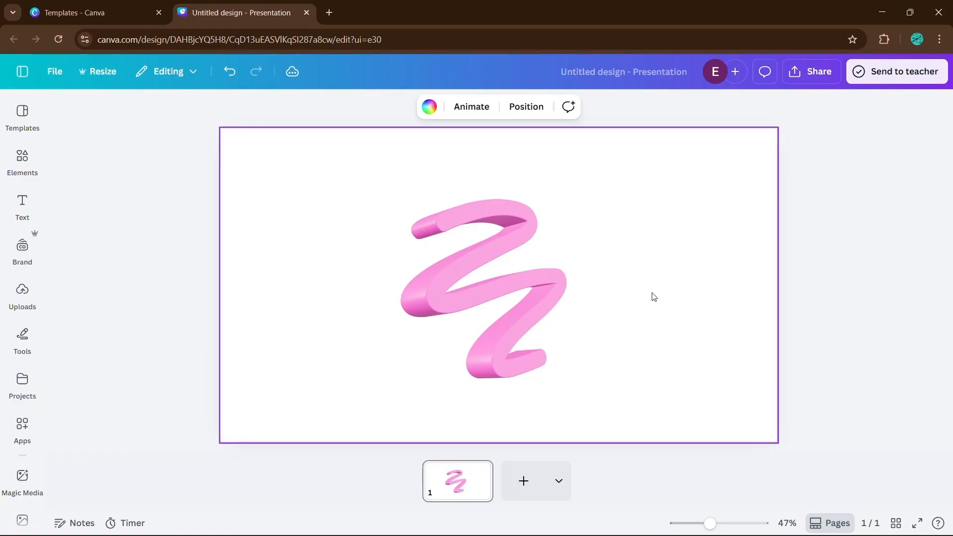
Move the squiggle to the lower-left corner and scale it down so it runs off the page edge.
click(518, 273)
drag(518, 273, 410, 299)
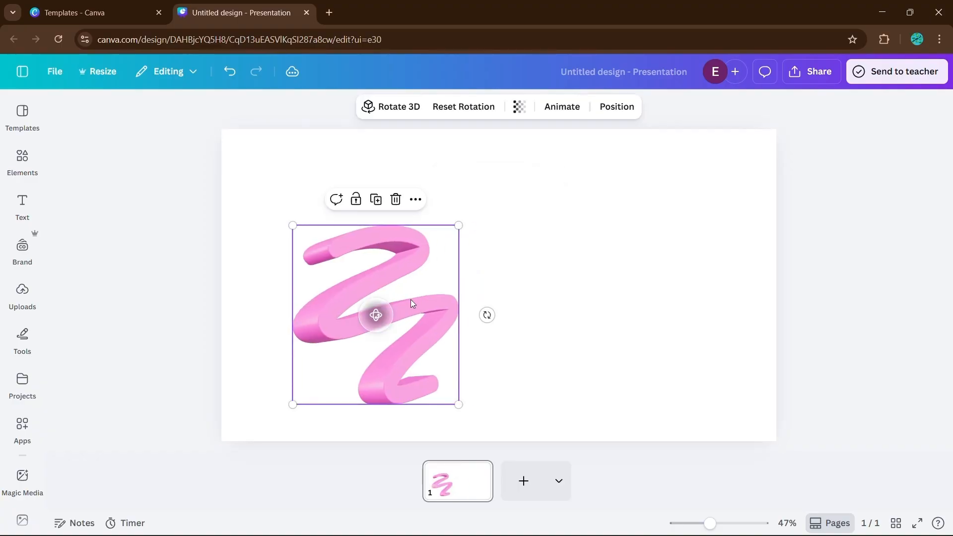
mouse_move(459, 225)
mouse_down()
mouse_move(383, 307)
mouse_move(271, 399)
mouse_up()
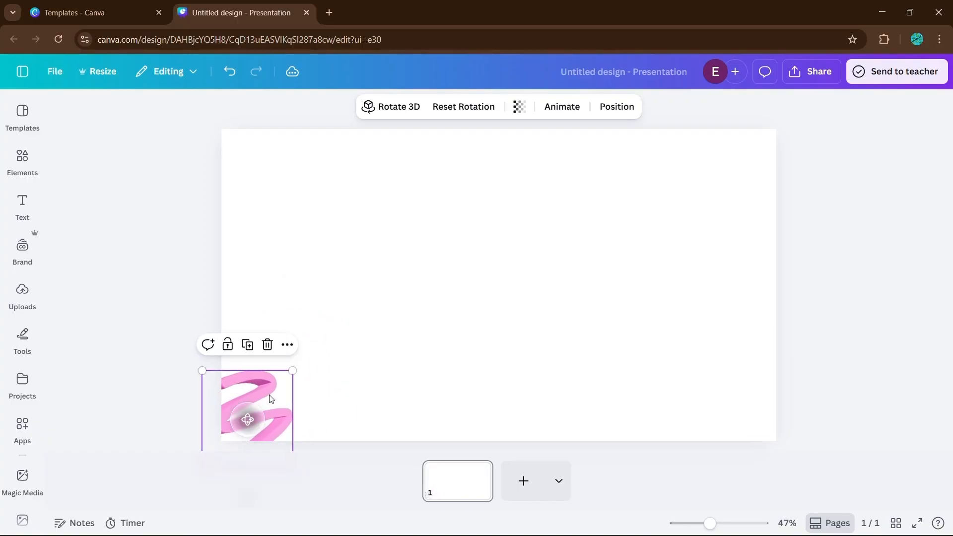
Duplicate the squiggle, enlarge the copy and move it to the upper-right edge of the slide.
click(345, 356)
click(270, 396)
key(ctrl+d)
mouse_move(276, 400)
mouse_down()
mouse_move(572, 281)
mouse_move(494, 341)
mouse_move(471, 329)
mouse_move(445, 279)
mouse_move(448, 319)
mouse_up()
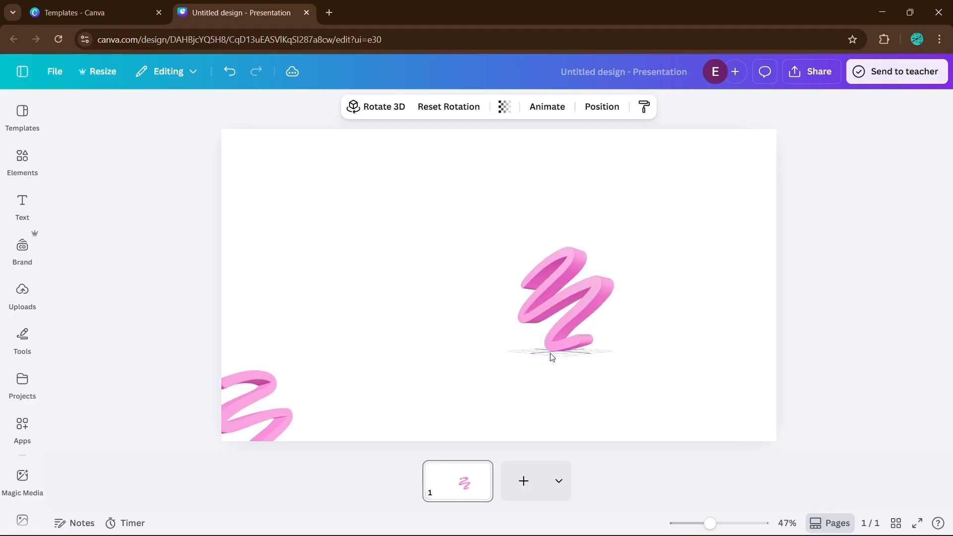
click(586, 300)
mouse_move(517, 351)
mouse_down()
mouse_move(451, 424)
mouse_move(517, 351)
mouse_up()
drag(592, 284, 673, 208)
drag(599, 276, 538, 342)
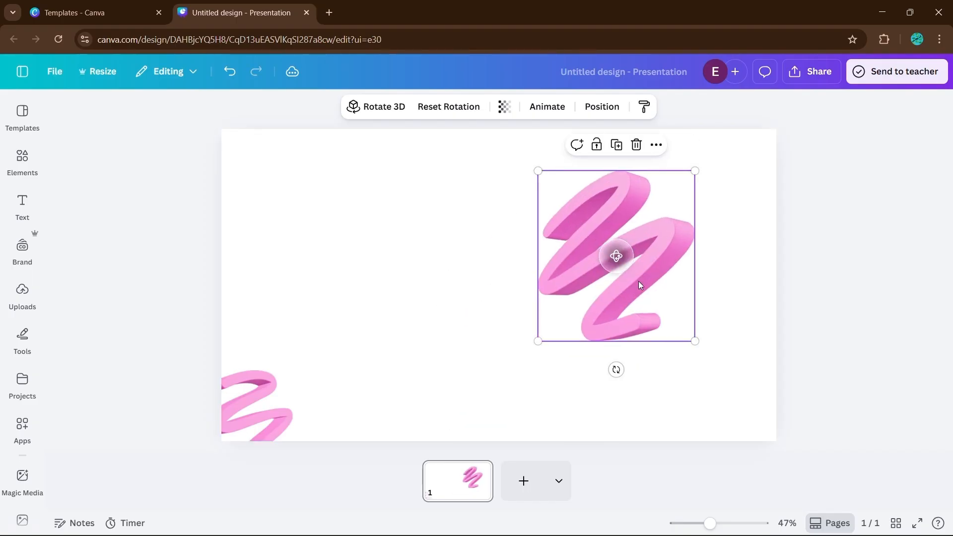
drag(639, 285, 766, 283)
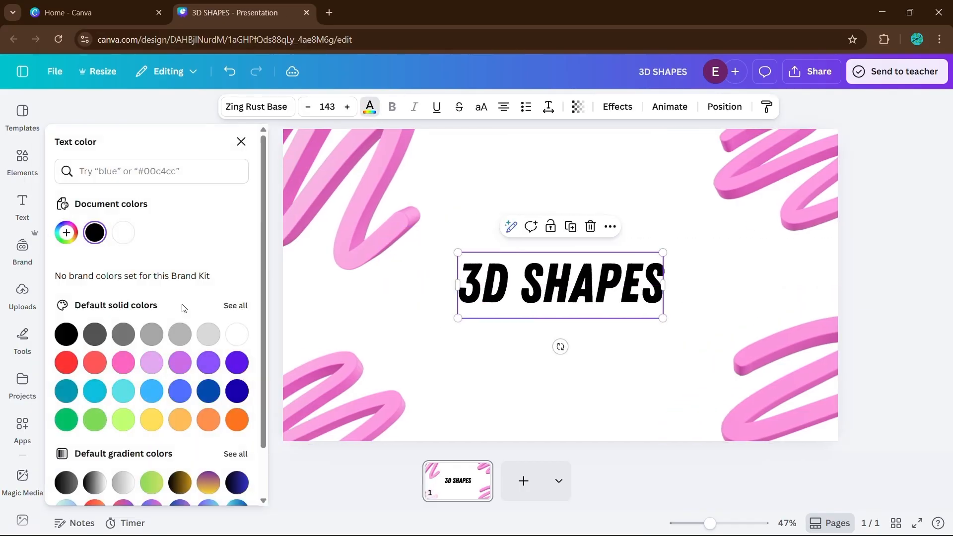
Apply a pink Splice text effect to the 3D SHAPES title.
click(124, 362)
click(617, 107)
click(149, 213)
scroll(137, 335, down, 5)
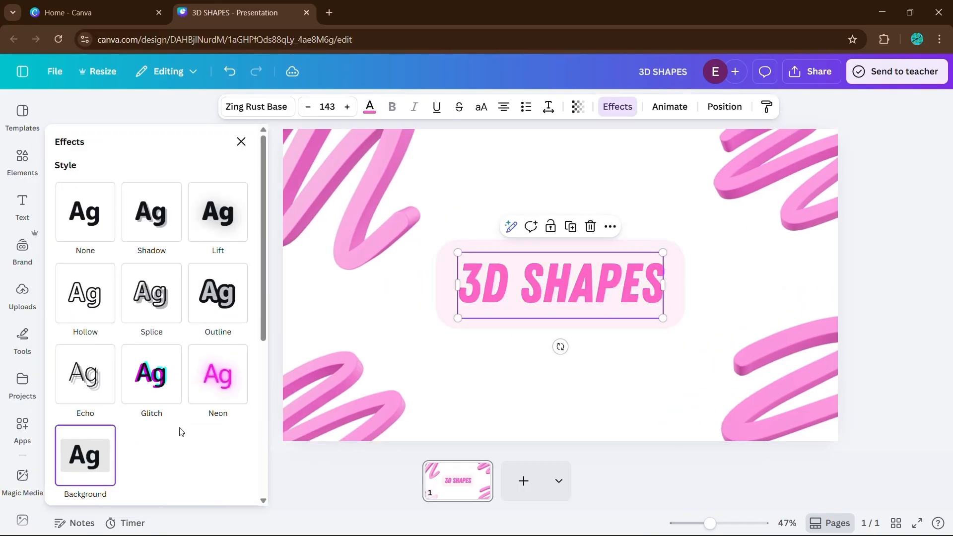
click(830, 243)
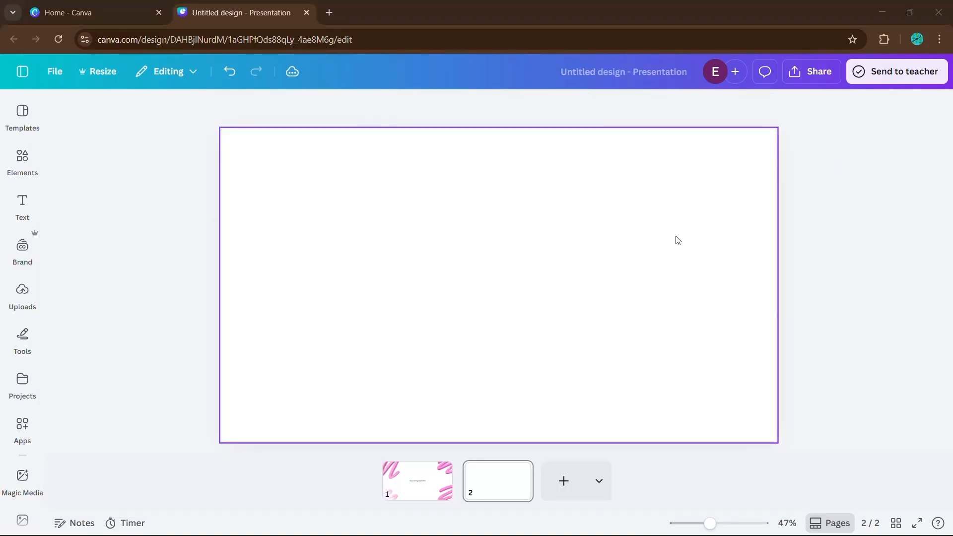
Add the blue animated cube from the Shape animations category to the second page.
click(22, 159)
scroll(173, 364, down, 3)
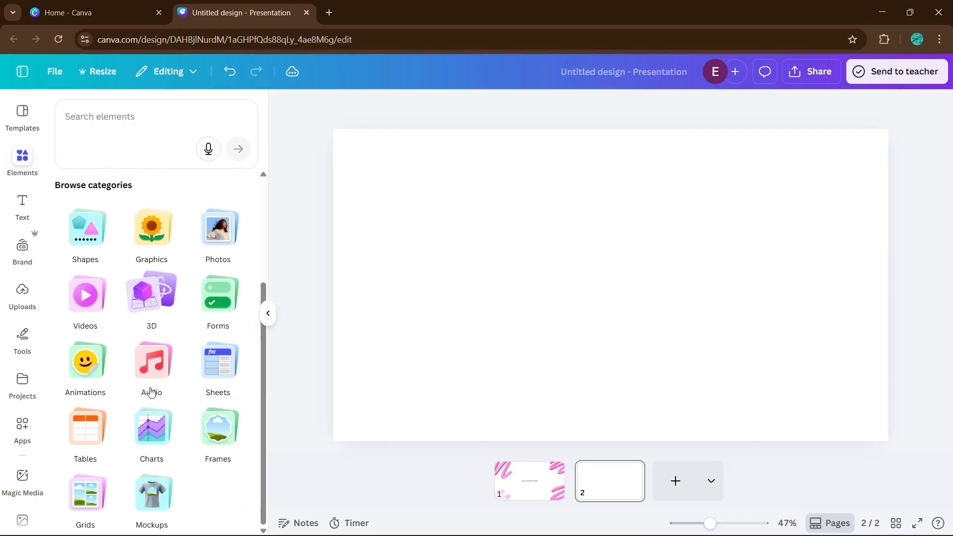
click(189, 424)
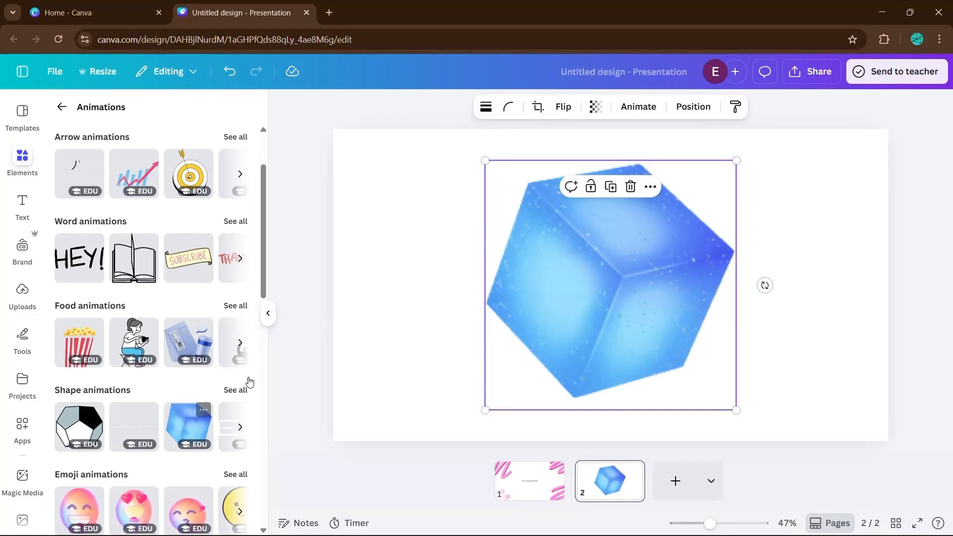
click(267, 314)
click(270, 313)
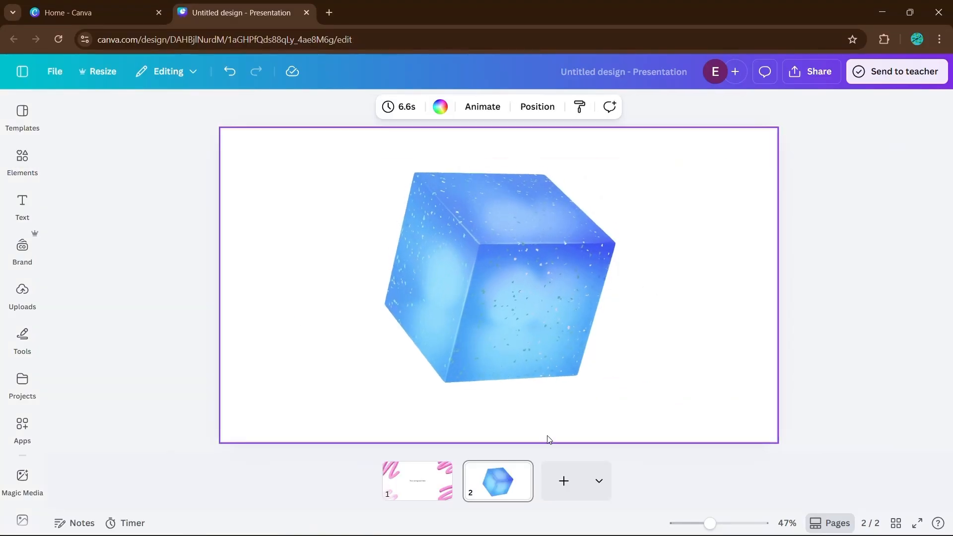
Scale the animated cube down and centre it on the second slide.
click(551, 351)
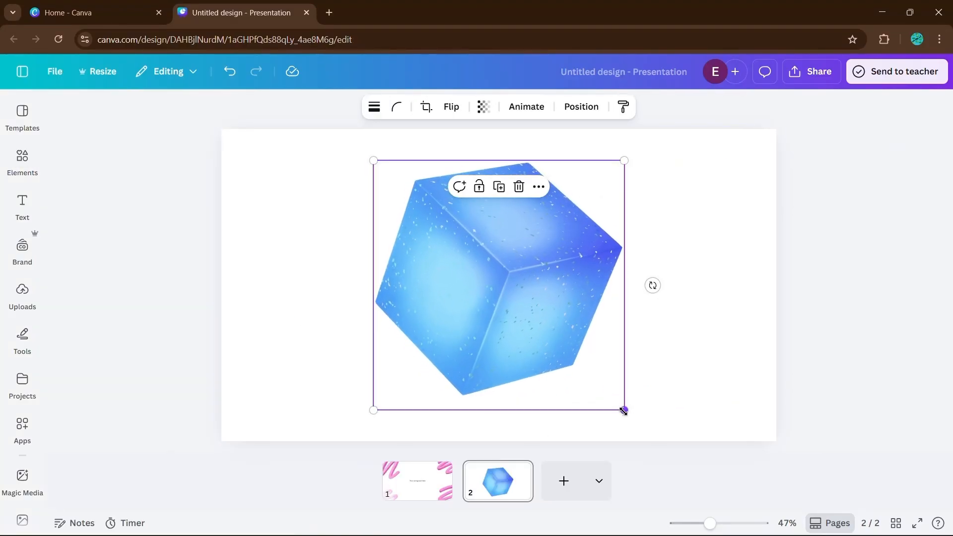
drag(624, 408, 552, 336)
drag(515, 275, 547, 307)
click(638, 325)
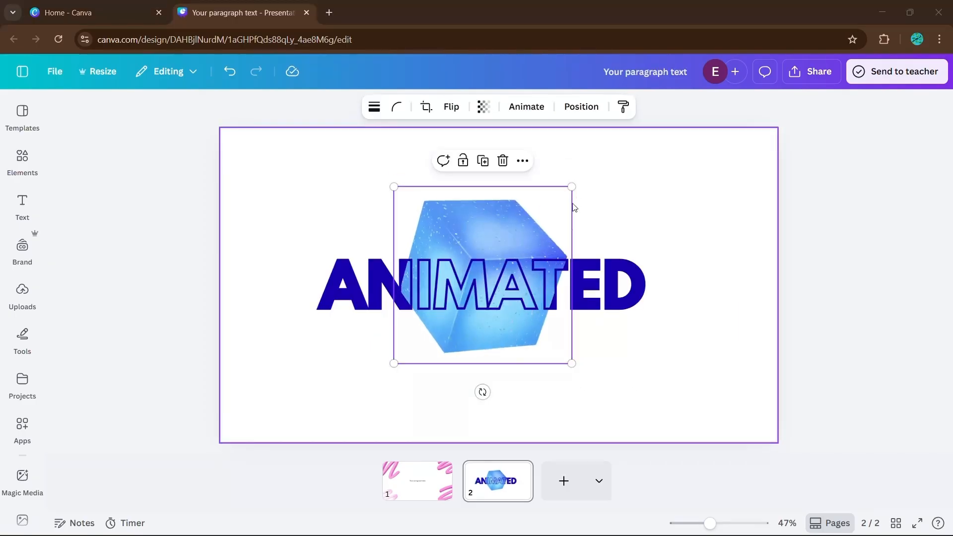
drag(483, 393, 534, 374)
click(619, 377)
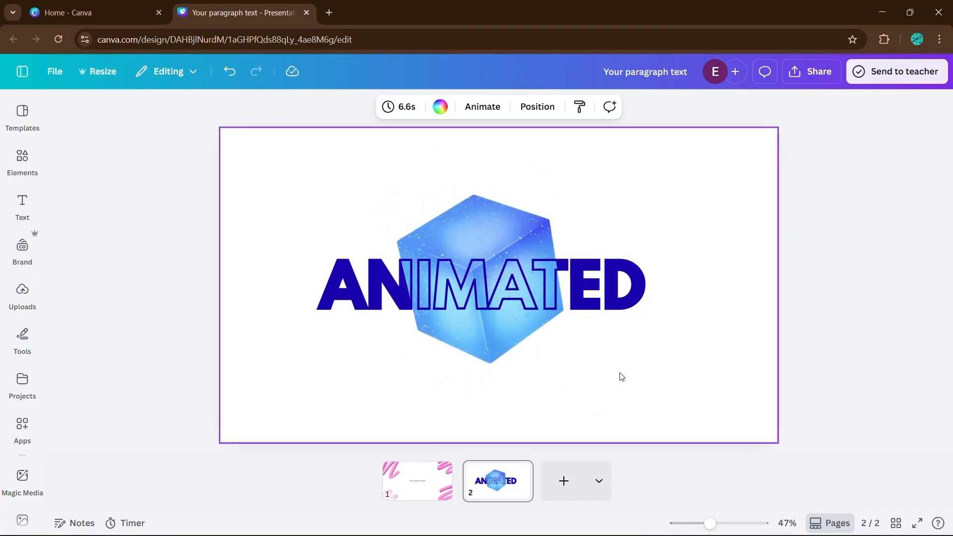
Arrange the cube layer between the outline and solid ANIMATED text layers.
click(544, 288)
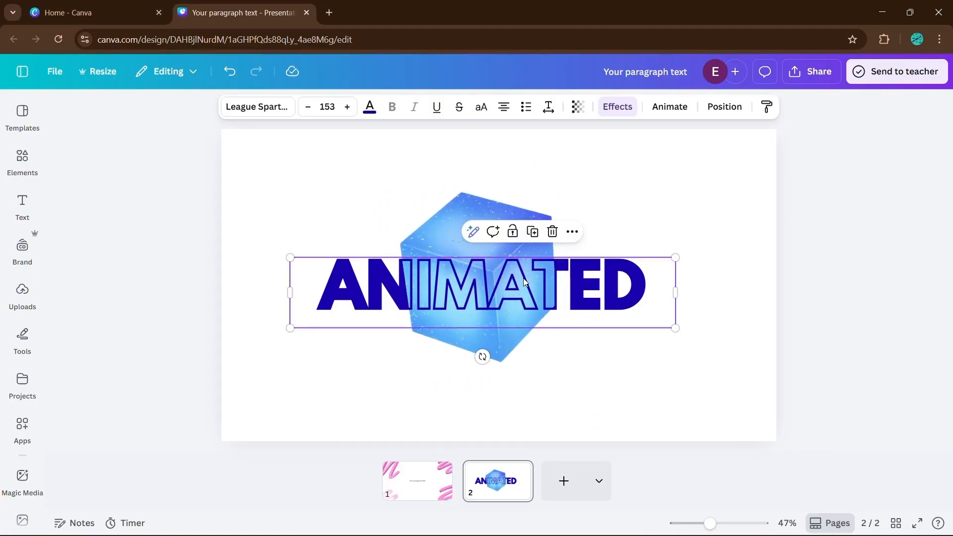
click(718, 107)
click(207, 171)
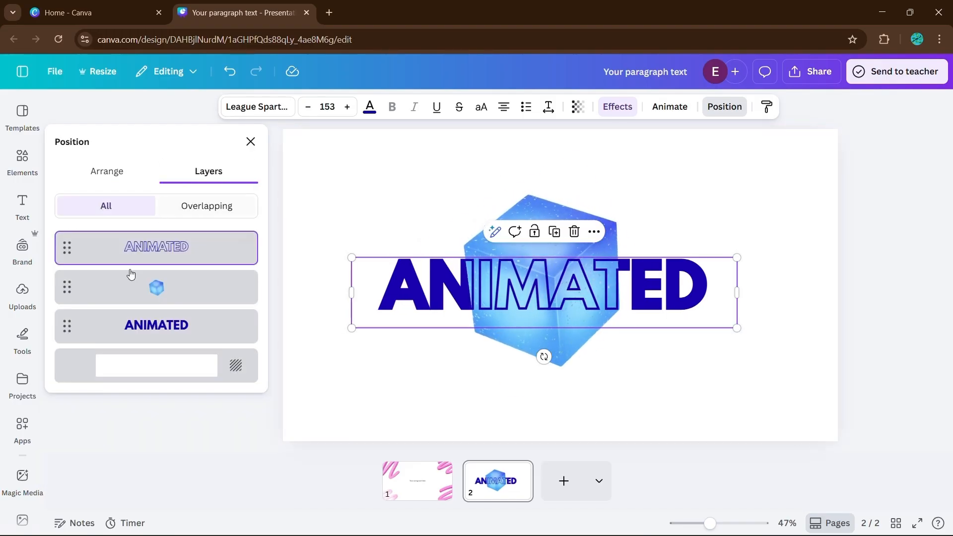
drag(198, 313, 160, 331)
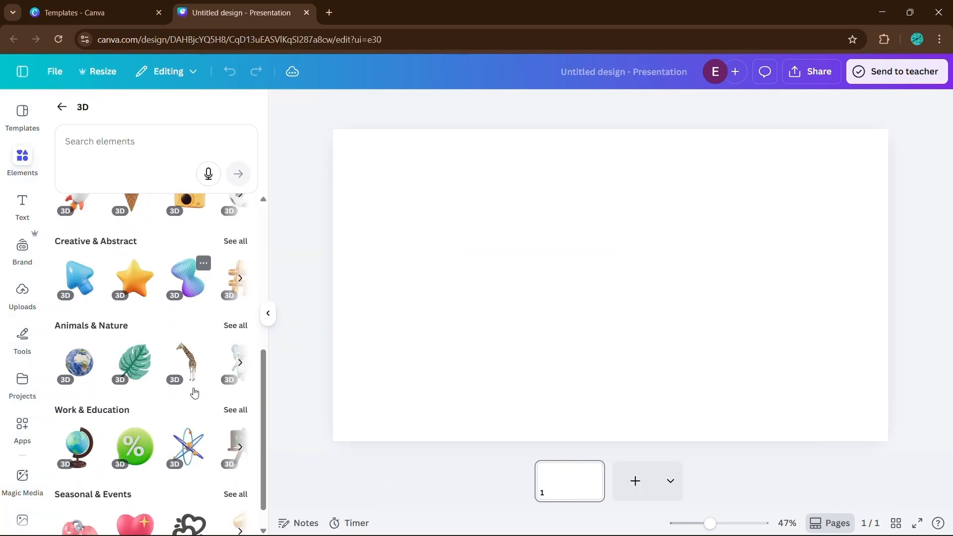
Add the pink 3D squiggle from the Creative & Abstract 3D elements to the blank slide.
scroll(191, 392, up, 10)
click(79, 248)
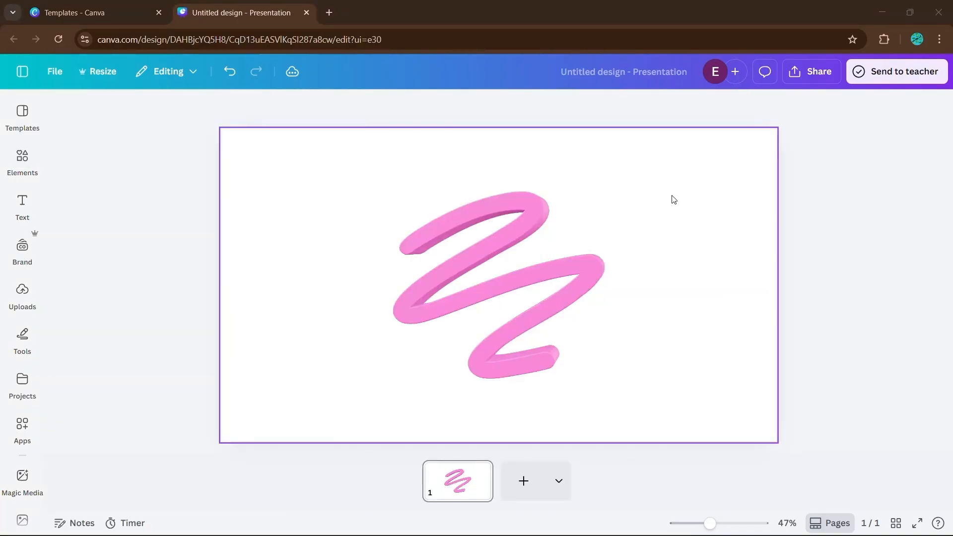
click(485, 287)
mouse_move(499, 285)
mouse_down()
mouse_move(554, 331)
mouse_move(574, 249)
mouse_move(547, 274)
mouse_move(415, 283)
mouse_up()
click(652, 279)
Place squiggles in the lower-left and upper-right corners, scaled so they run off the page edges.
mouse_move(458, 224)
mouse_down()
mouse_move(384, 307)
mouse_move(271, 398)
mouse_move(571, 279)
mouse_move(449, 278)
mouse_move(446, 316)
mouse_up()
click(551, 355)
click(550, 324)
drag(518, 352, 449, 423)
mouse_move(533, 335)
mouse_down()
mouse_move(634, 263)
mouse_move(682, 201)
mouse_up()
key(ctrl+z)
key(ctrl+z)
drag(598, 276, 539, 336)
drag(643, 245, 711, 195)
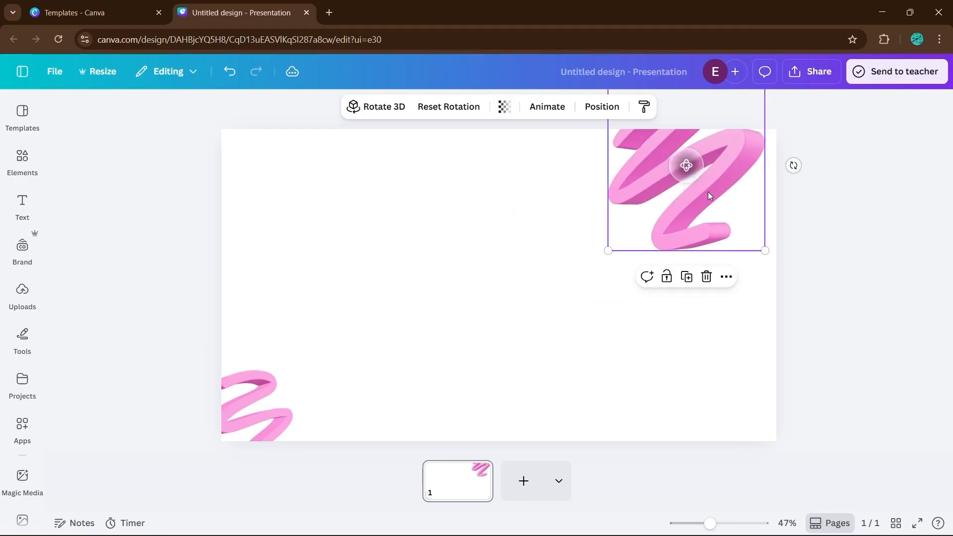
mouse_move(763, 248)
mouse_down()
mouse_move(863, 324)
mouse_move(783, 234)
mouse_up()
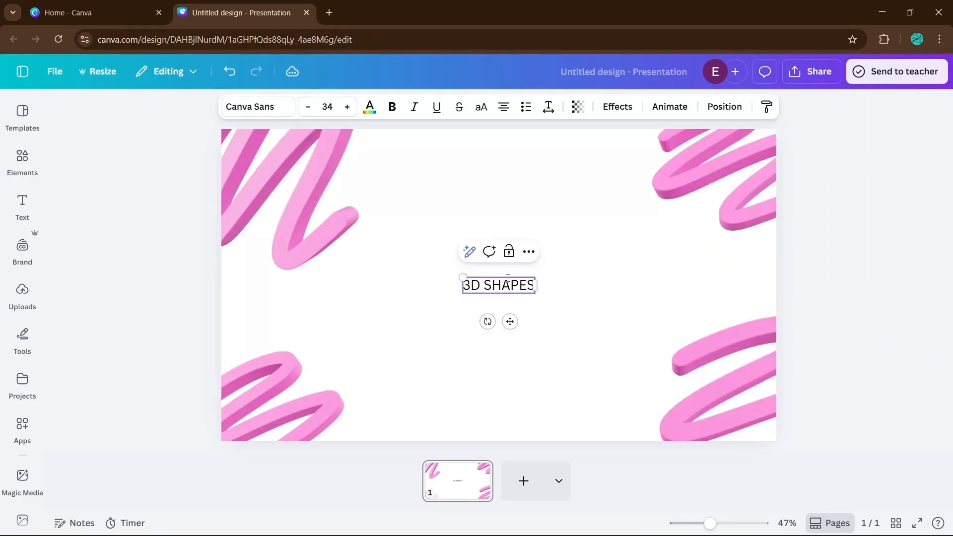
Restyle the 3D SHAPES title in Zing Rust Base at size 143 and pink colour.
click(256, 110)
scroll(130, 370, down, 3)
click(128, 362)
drag(535, 278, 380, 227)
drag(522, 263, 600, 287)
click(370, 107)
click(180, 362)
click(123, 363)
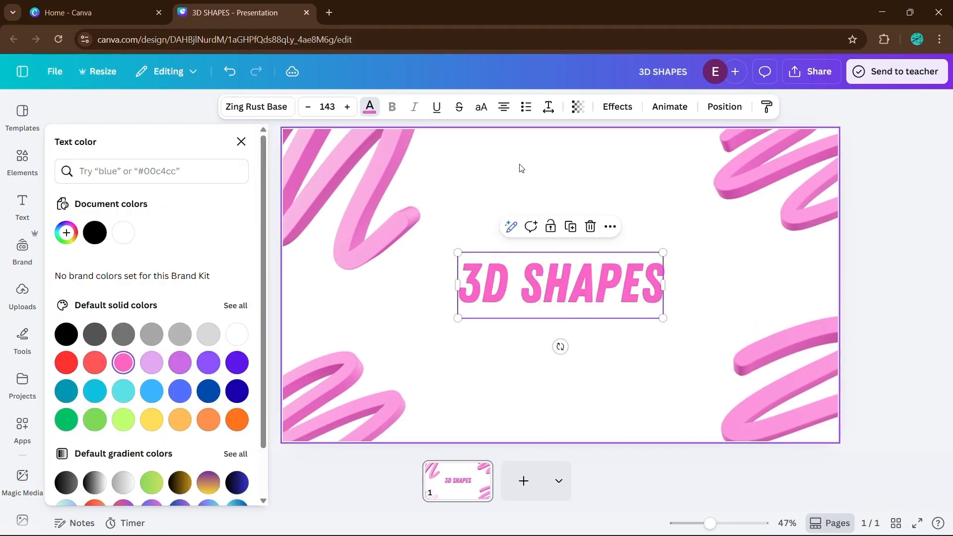
Apply the Echo text effect to the 3D SHAPES title.
click(618, 107)
click(218, 212)
click(151, 213)
scroll(99, 372, down, 4)
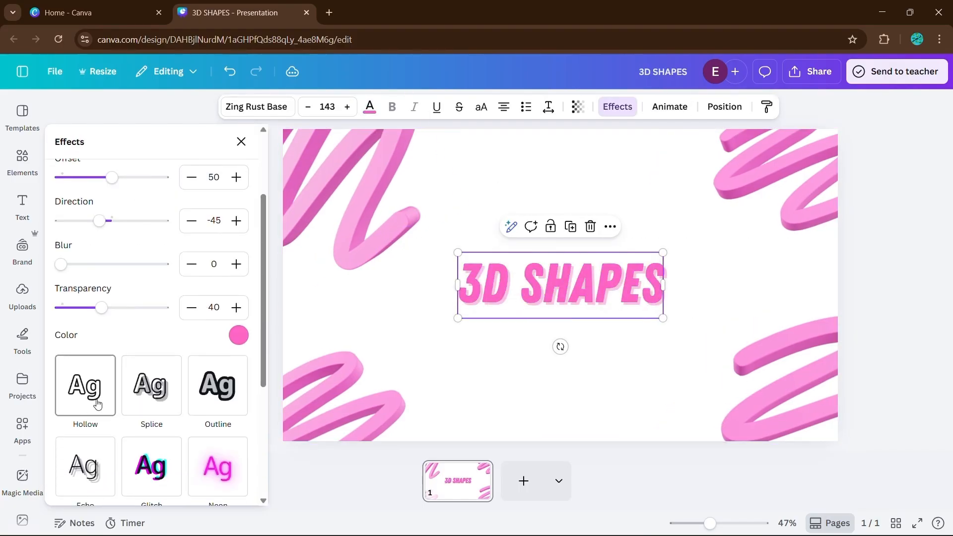
click(81, 465)
click(621, 380)
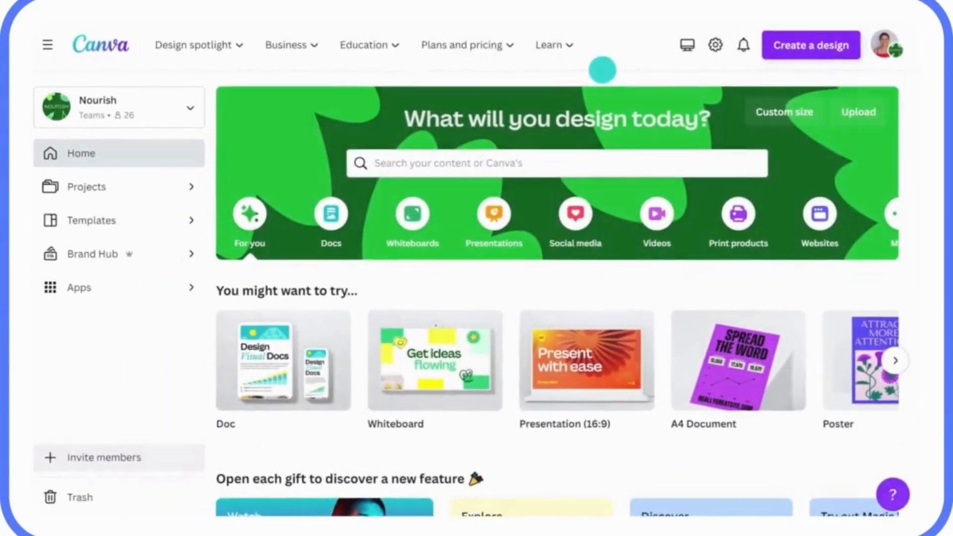
Import the Q1 Sustainability Strategy Doc file from the computer through Create a design and view it.
click(812, 46)
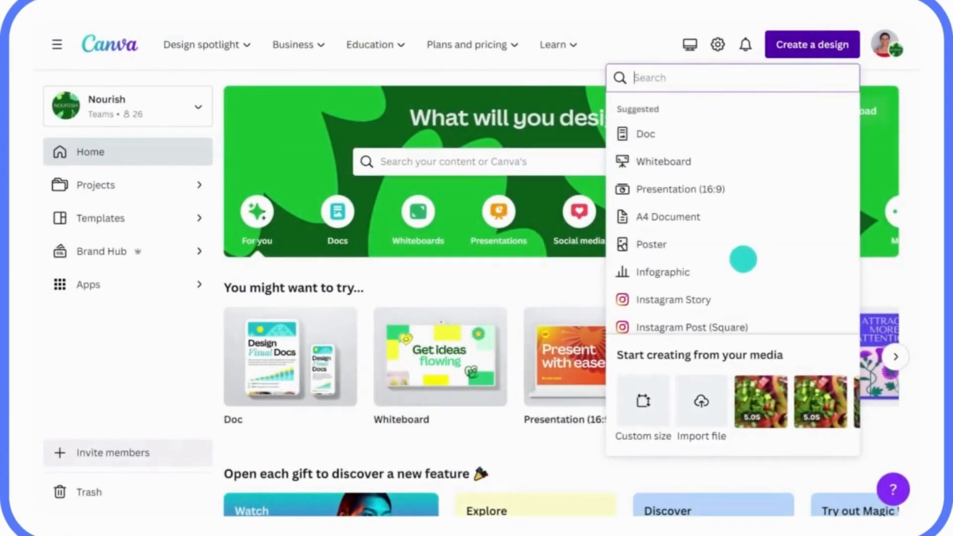
click(701, 386)
click(312, 128)
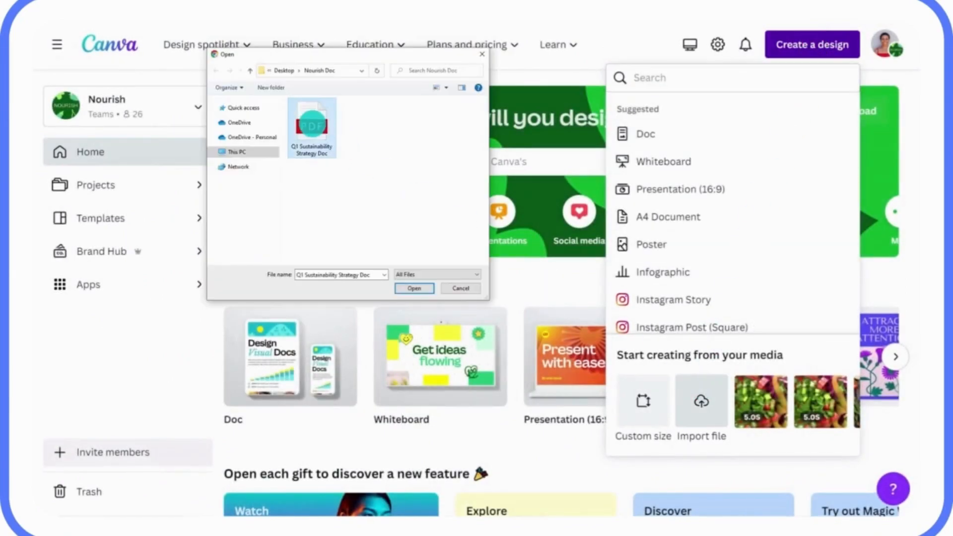
click(408, 288)
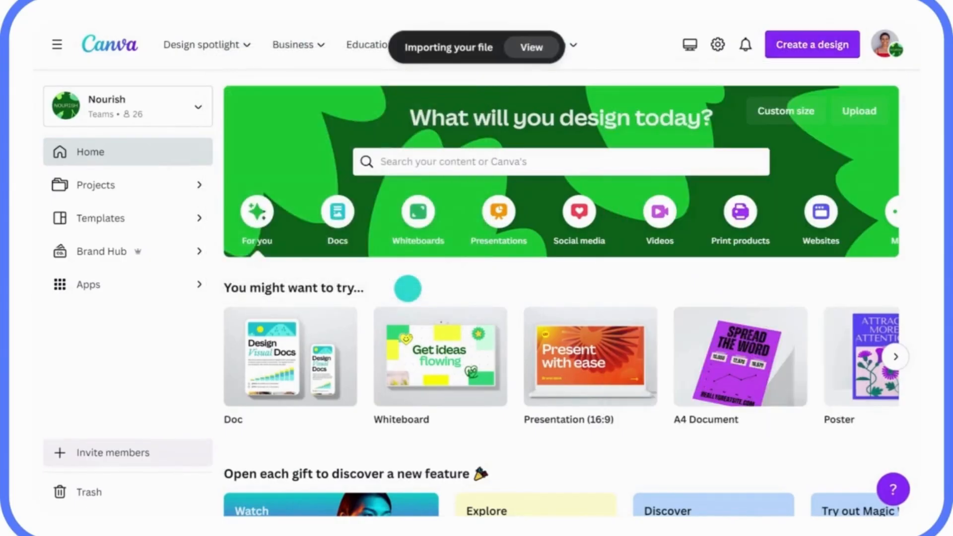
click(526, 46)
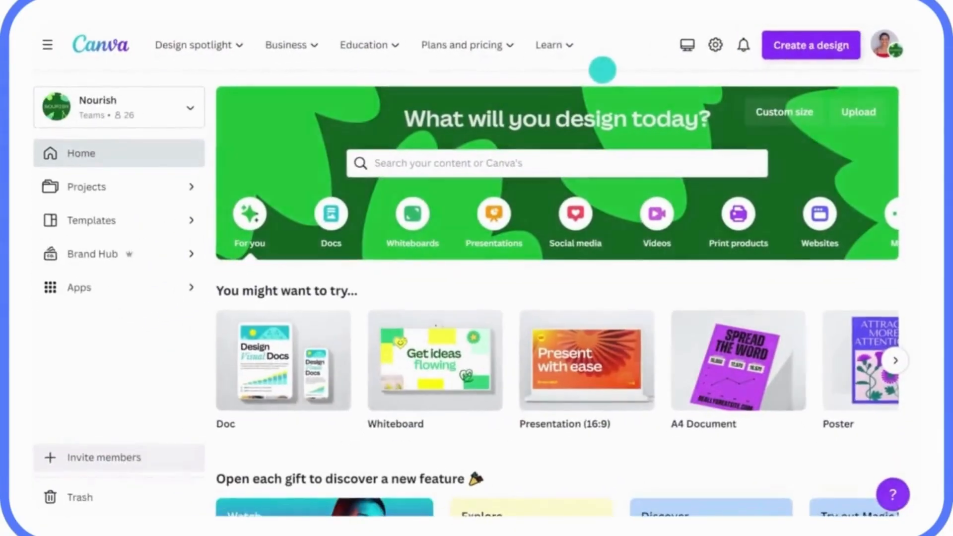
Repeat the import of the Q1 Sustainability Strategy Doc file and view the result.
click(812, 45)
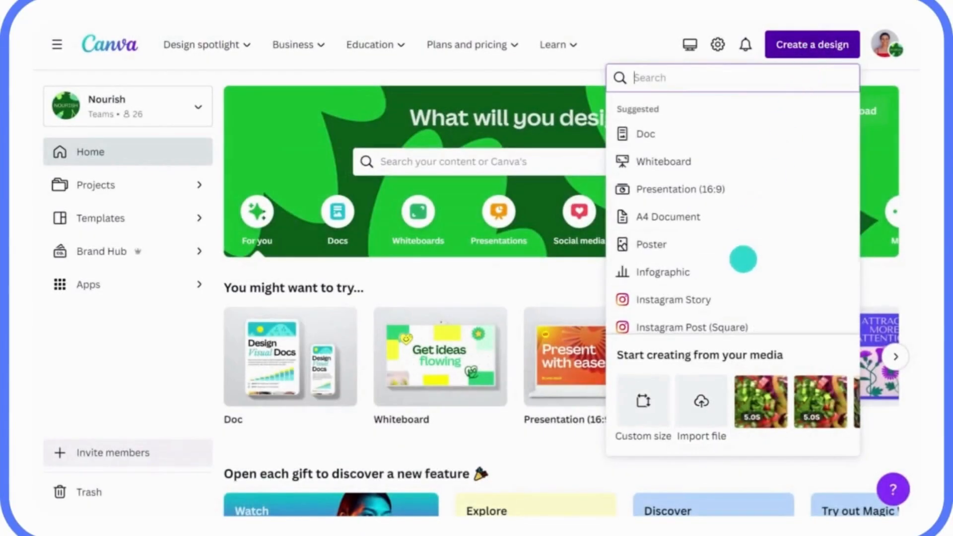
click(701, 386)
click(311, 131)
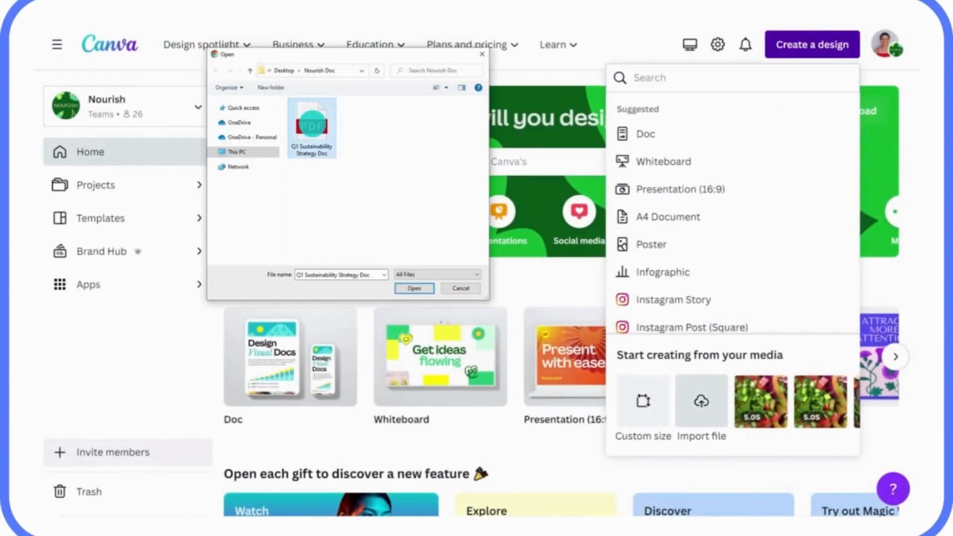
click(408, 288)
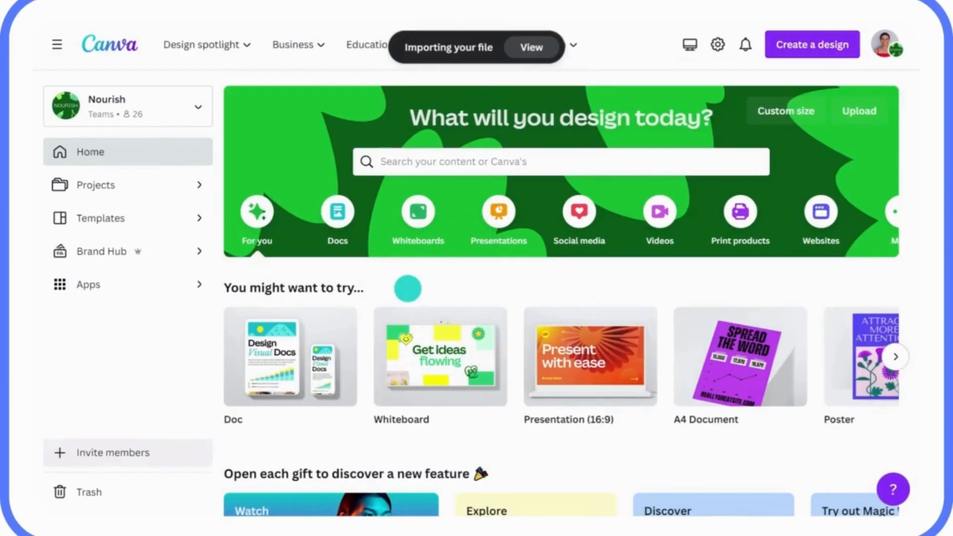
click(523, 48)
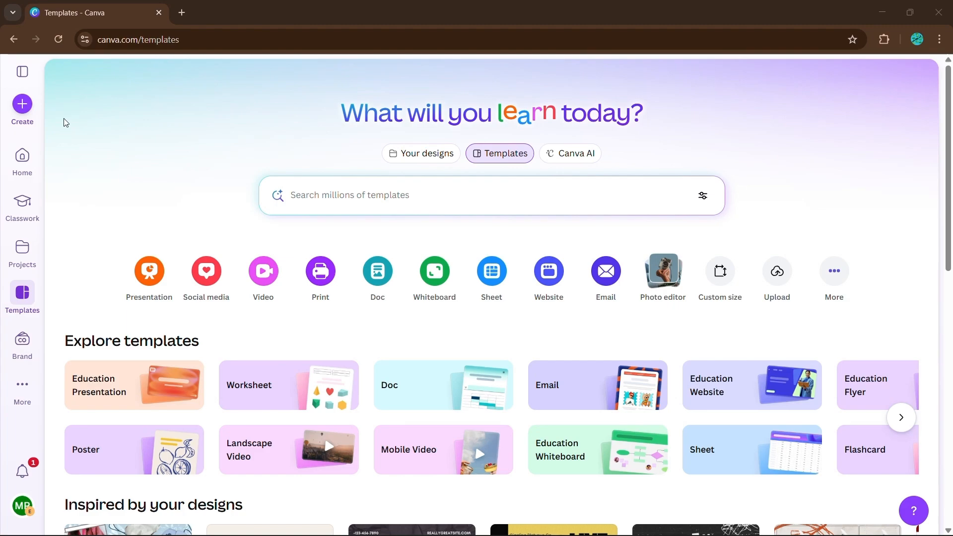
Create a new blank 1920 × 1080 presentation.
click(22, 103)
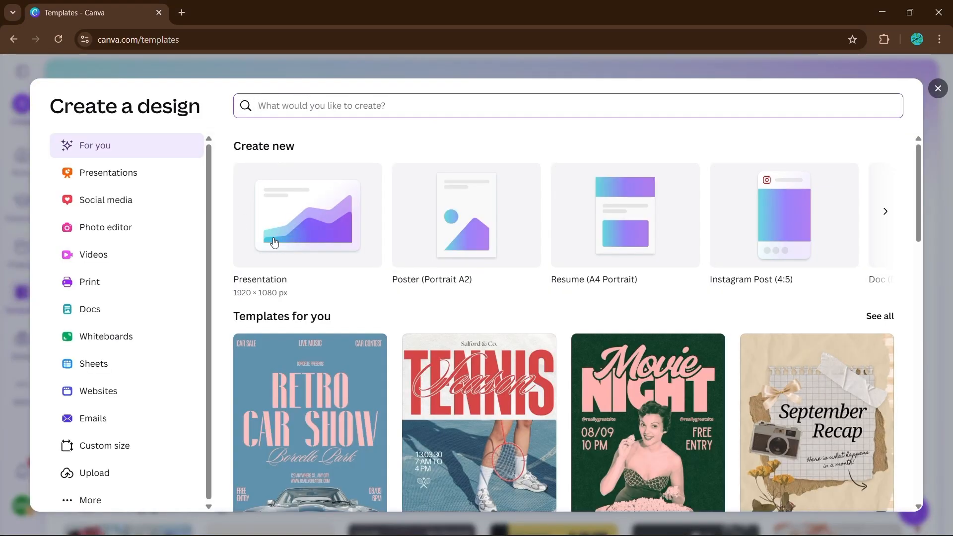
click(336, 237)
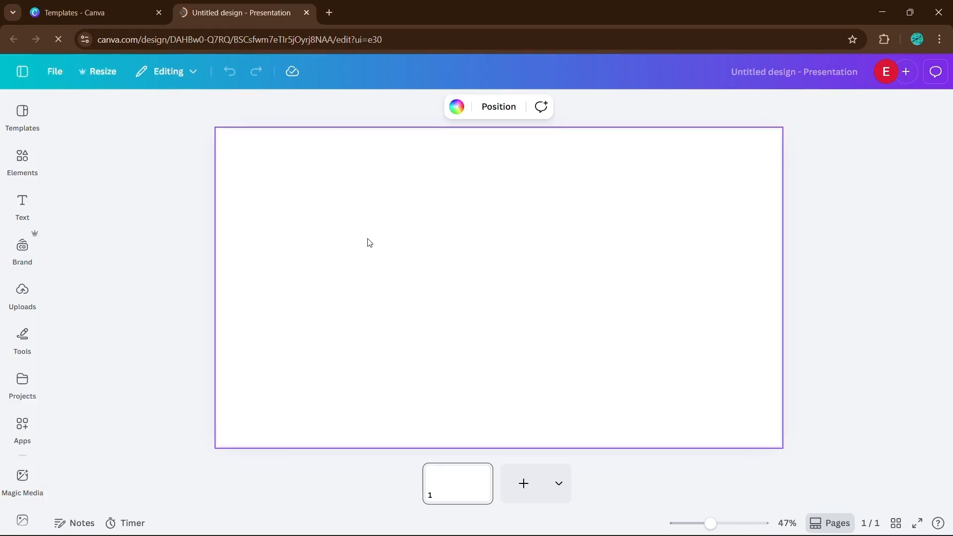
click(183, 223)
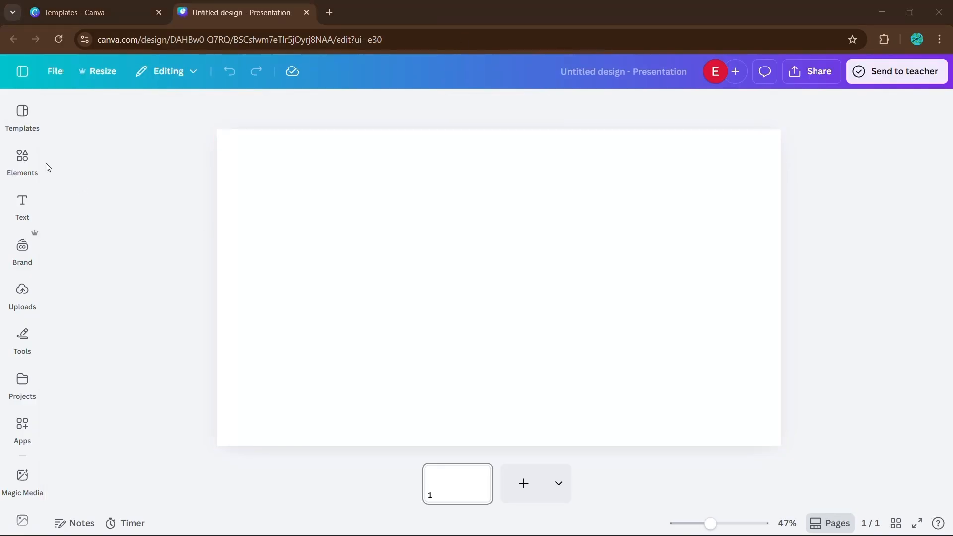
Add the square frame from the Basic shapes section of the Frames elements to the slide.
click(22, 160)
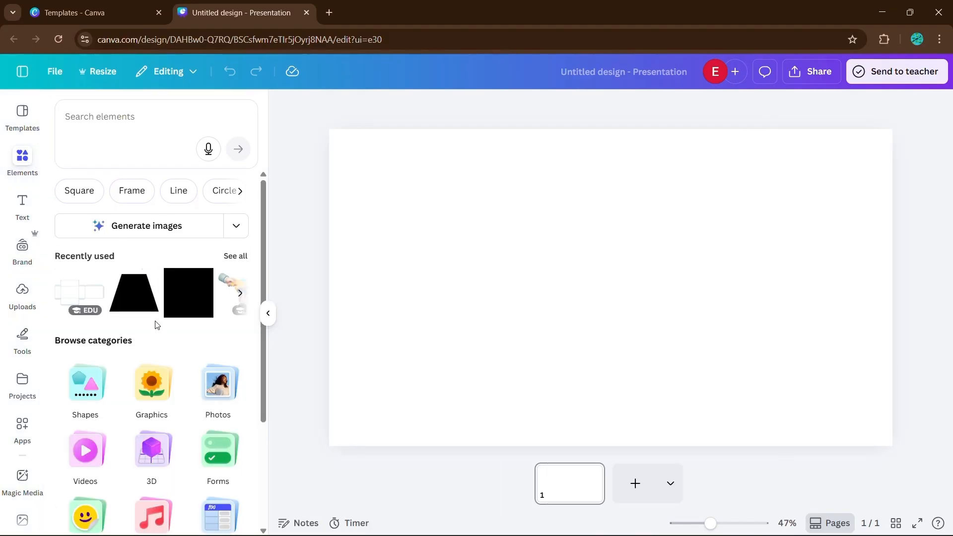
scroll(154, 326, down, 3)
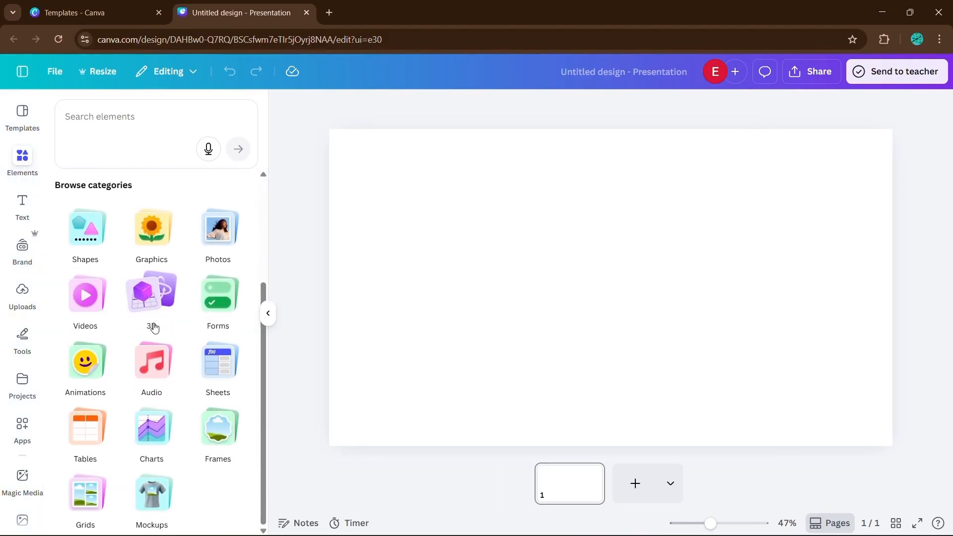
click(226, 441)
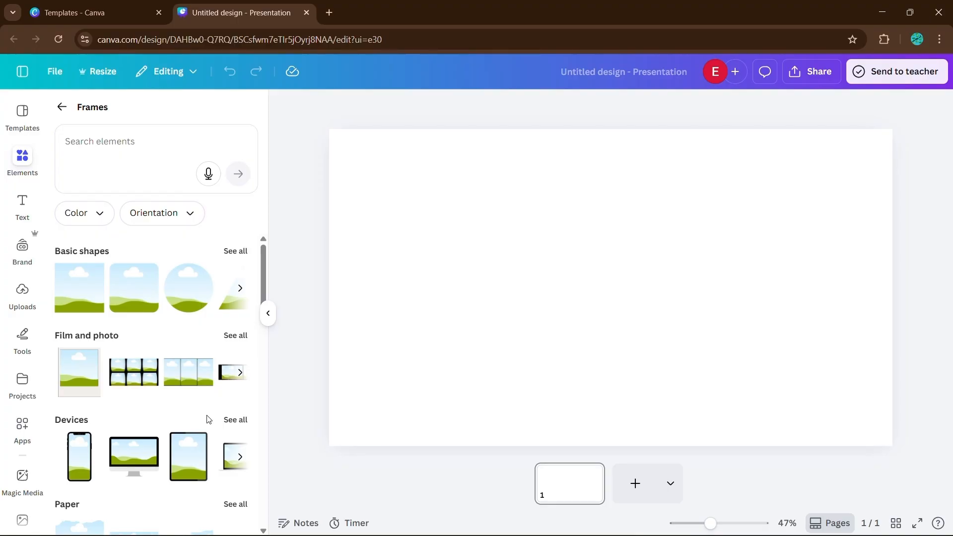
scroll(150, 325, down, 1)
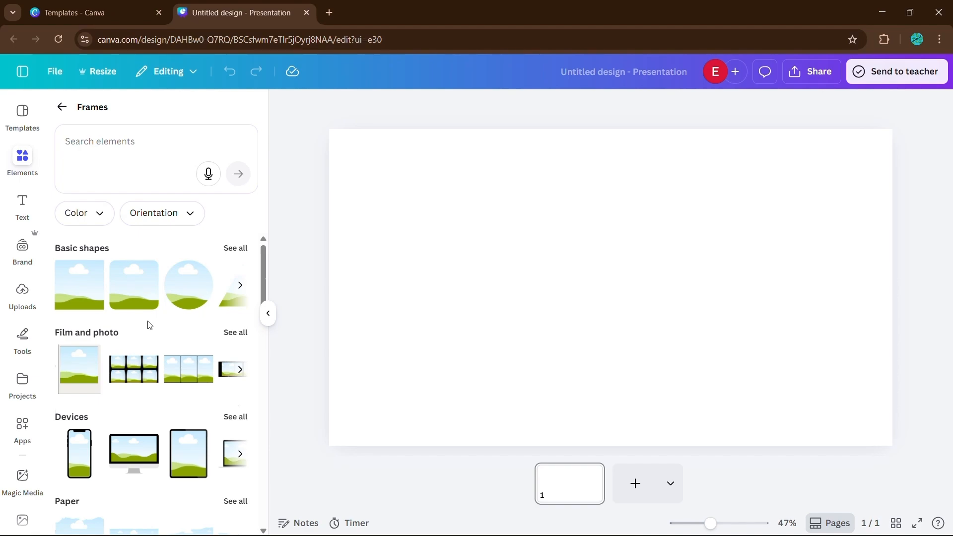
scroll(162, 322, up, 1)
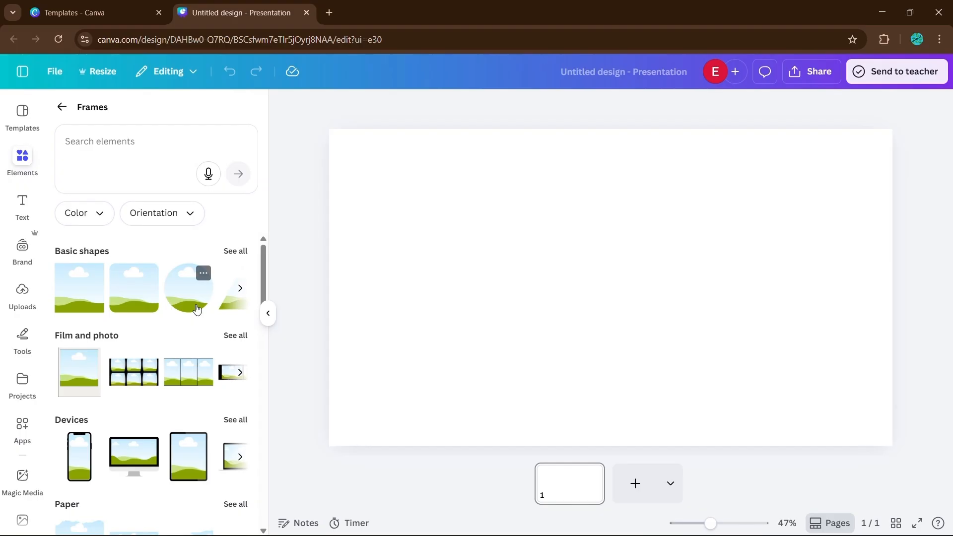
click(33, 165)
click(30, 164)
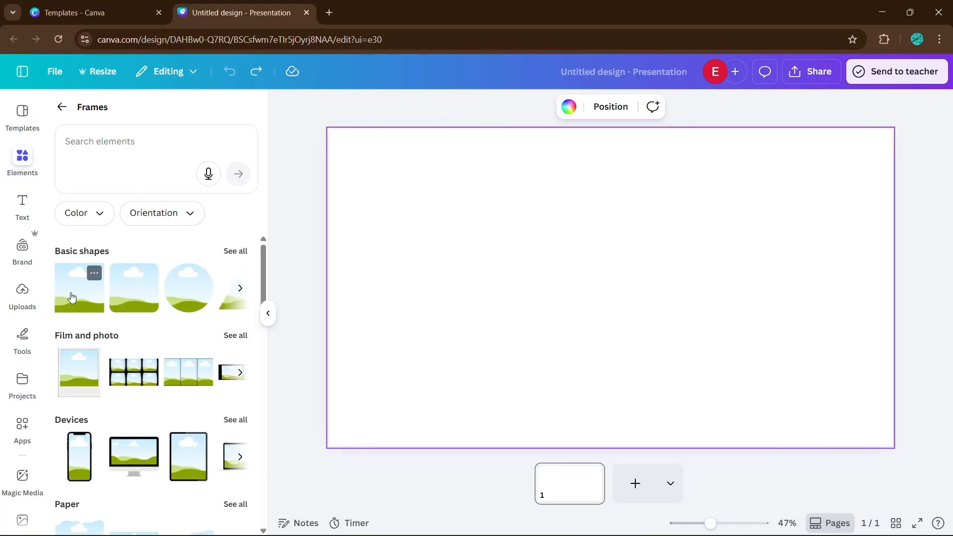
click(72, 297)
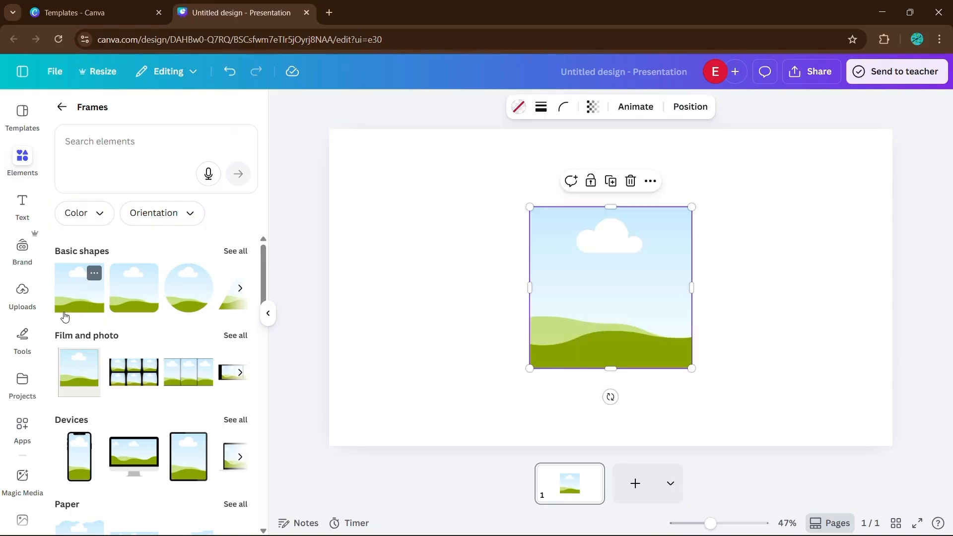
Fill the square frame with the uploaded Master Canva Elements image.
click(28, 298)
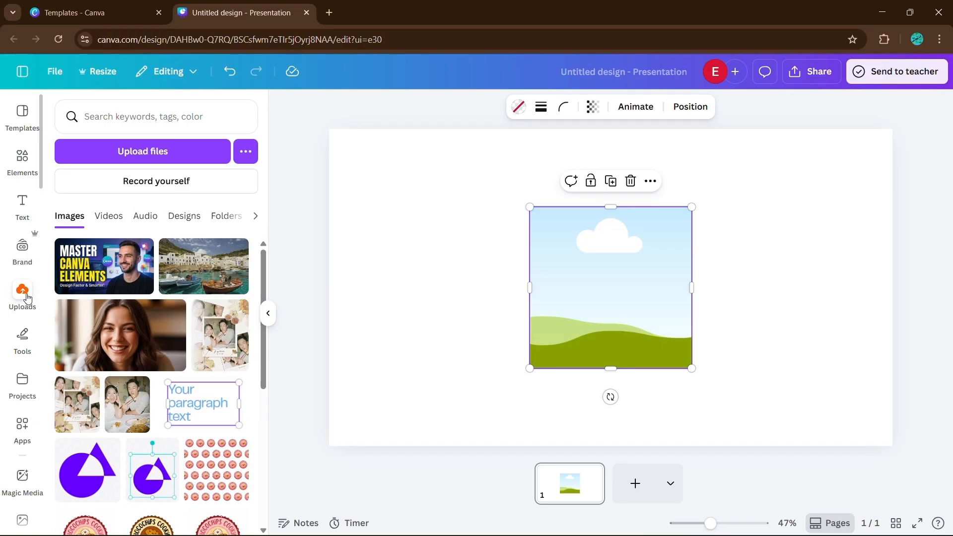
drag(97, 267, 417, 187)
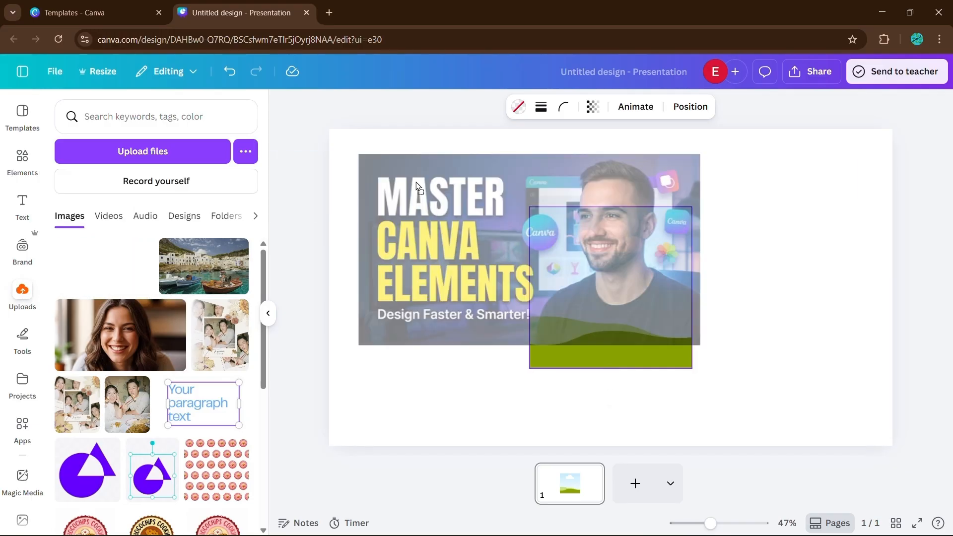
drag(417, 188, 560, 255)
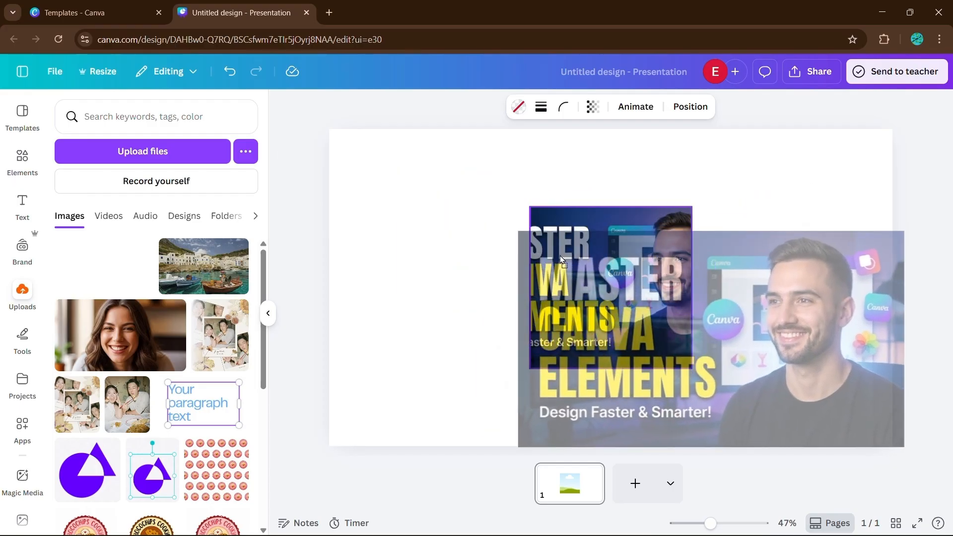
drag(560, 255, 555, 258)
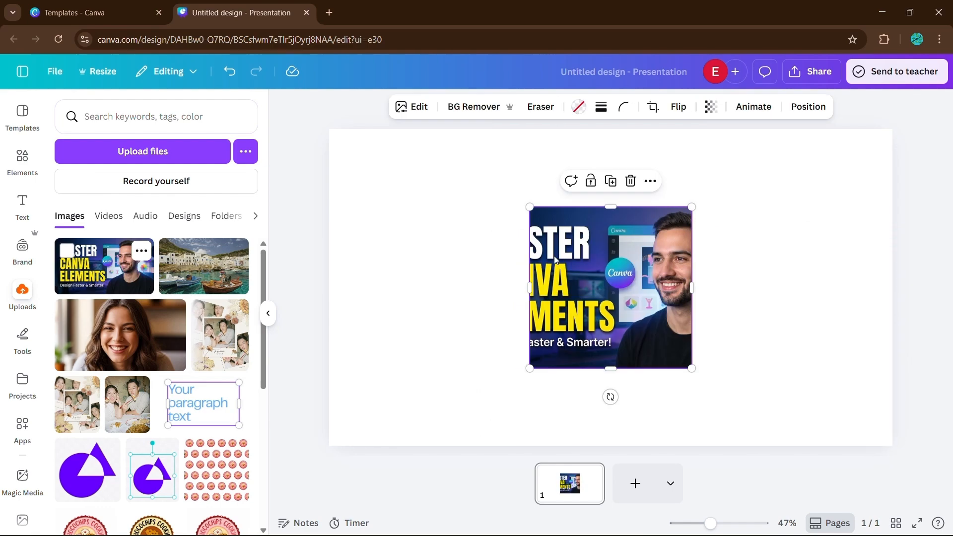
click(267, 318)
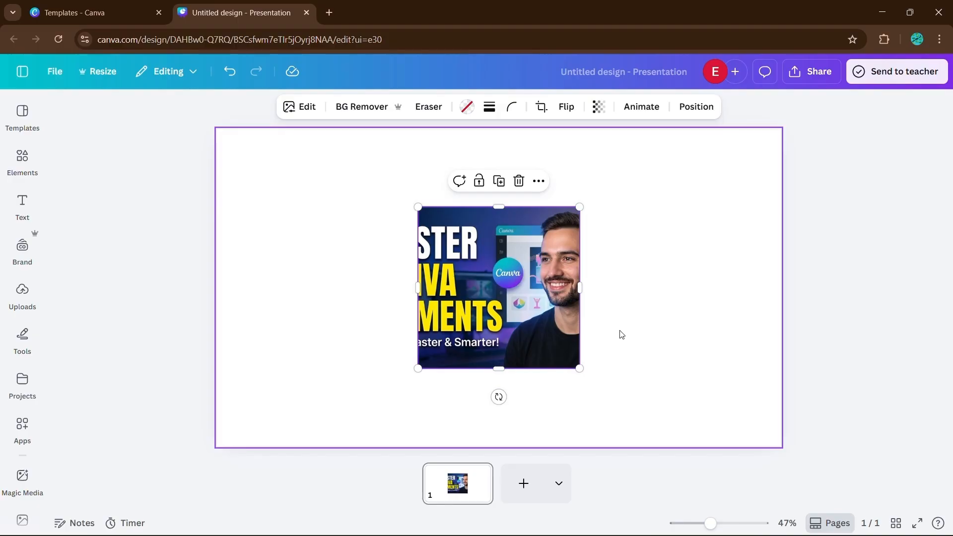
Enlarge and reposition the Master Canva Elements image inside the square frame so the man's face is centred.
double_click(515, 283)
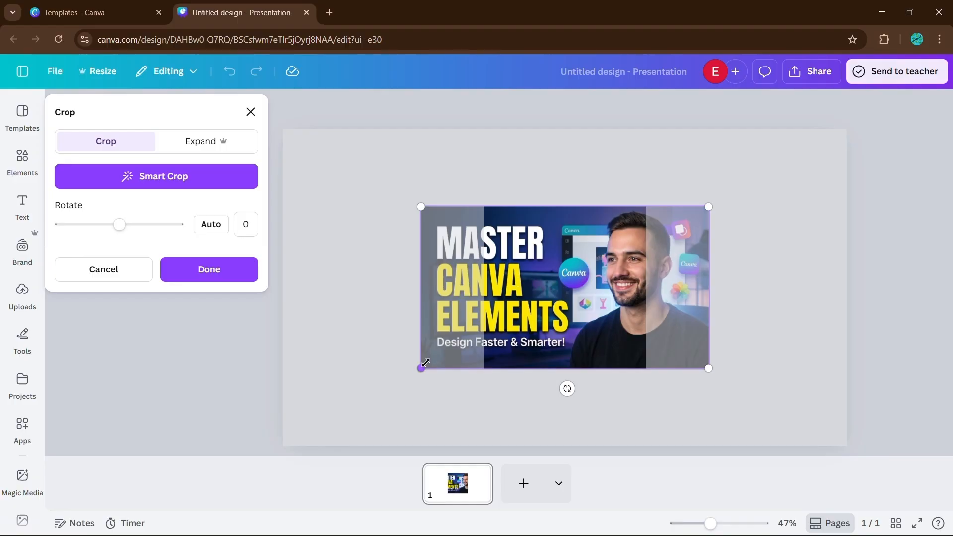
drag(421, 369, 324, 378)
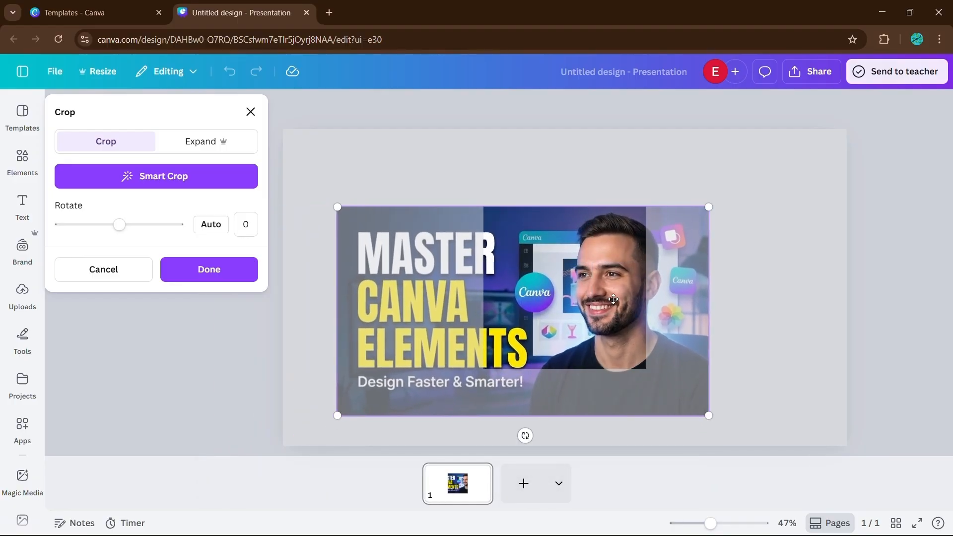
drag(613, 298, 558, 295)
click(233, 270)
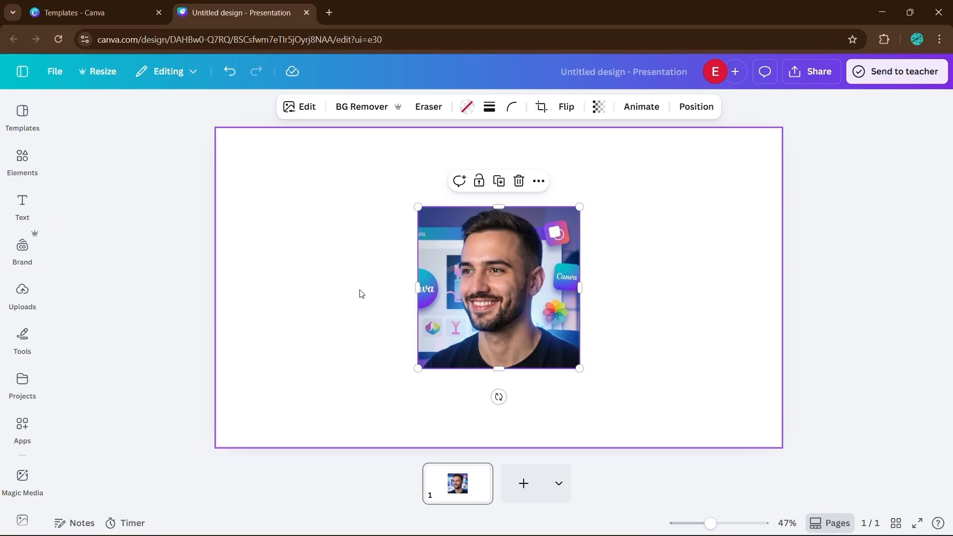
double_click(487, 264)
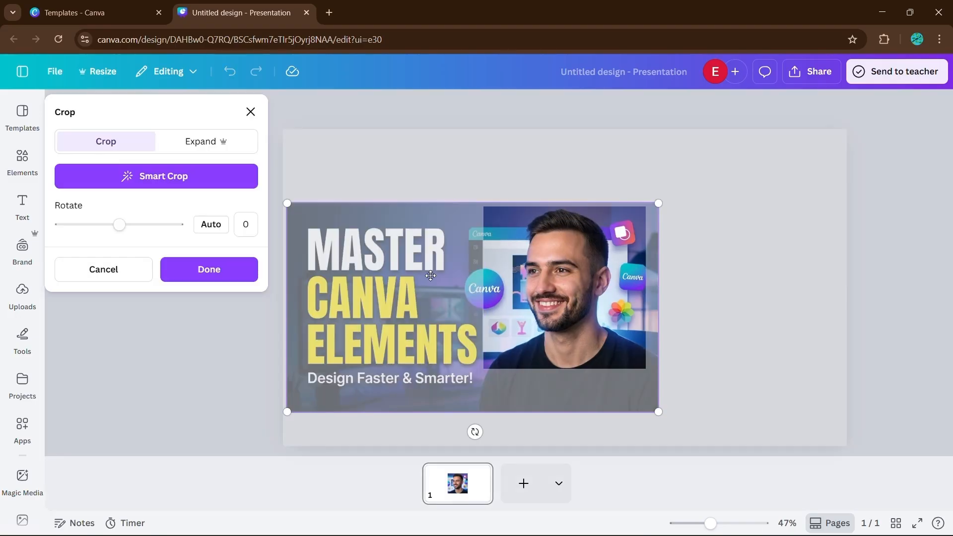
click(246, 331)
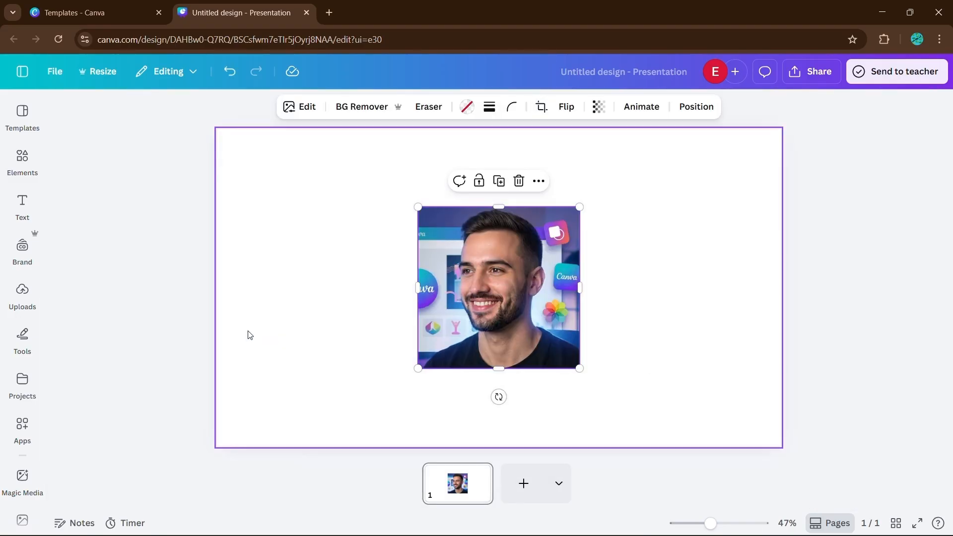
click(637, 320)
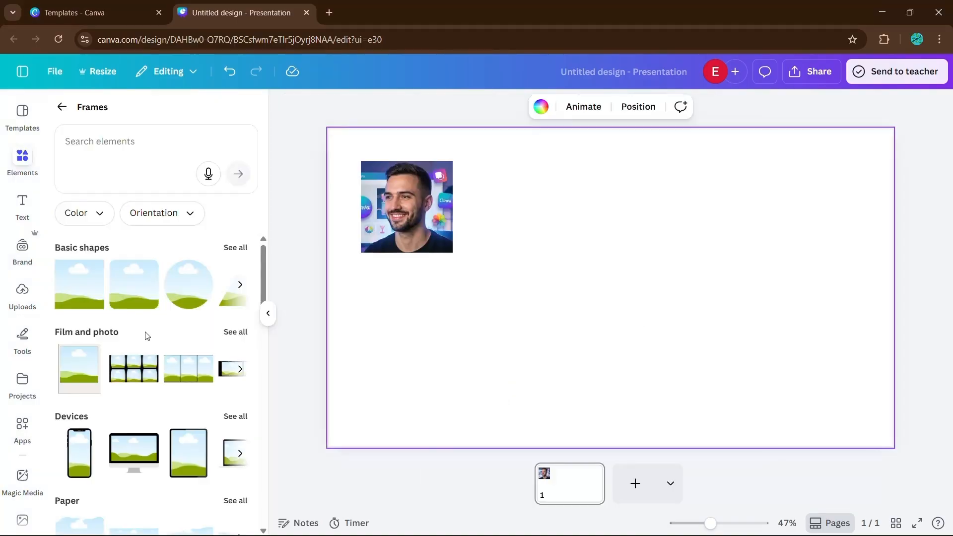
Browse the categories of frames in the Frames elements list.
scroll(146, 335, down, 4)
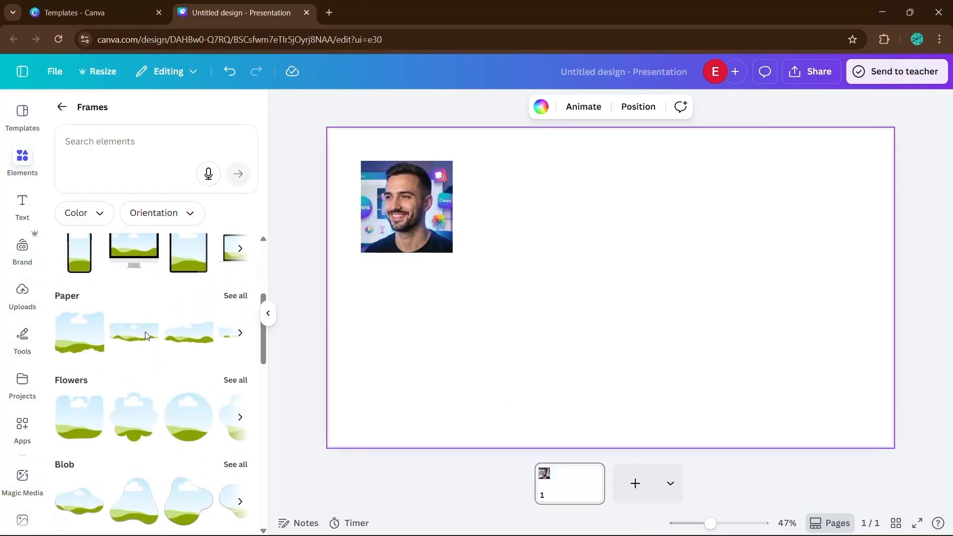
scroll(145, 334, up, 4)
scroll(153, 336, down, 1)
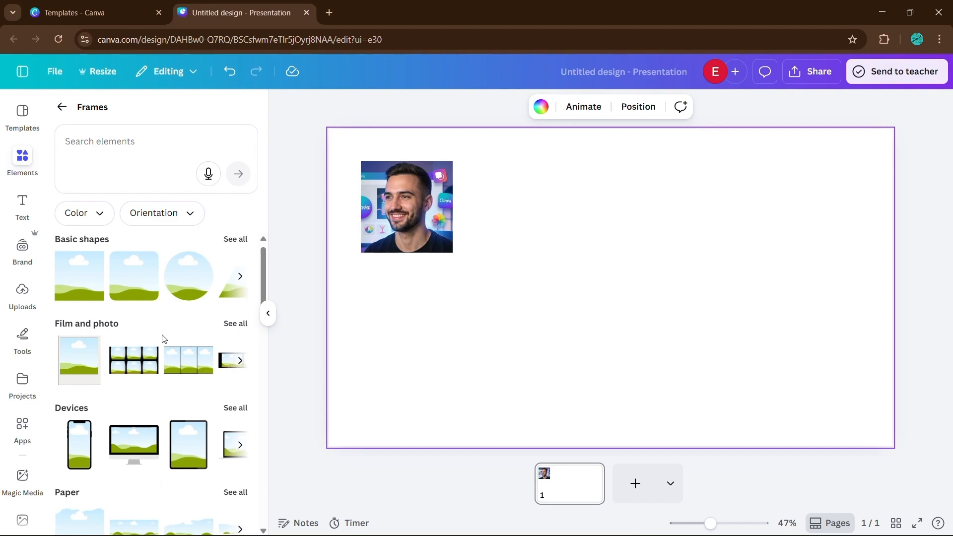
scroll(164, 339, down, 9)
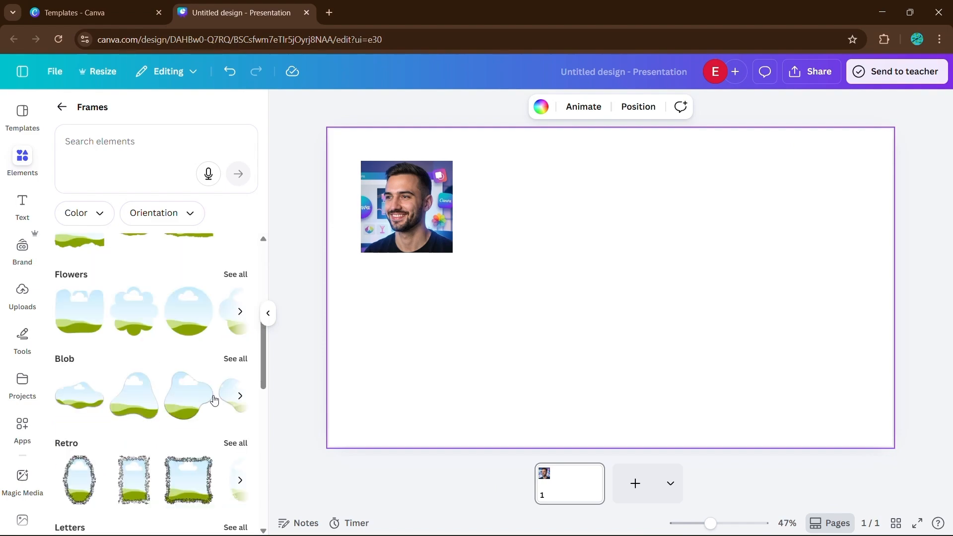
scroll(214, 400, down, 5)
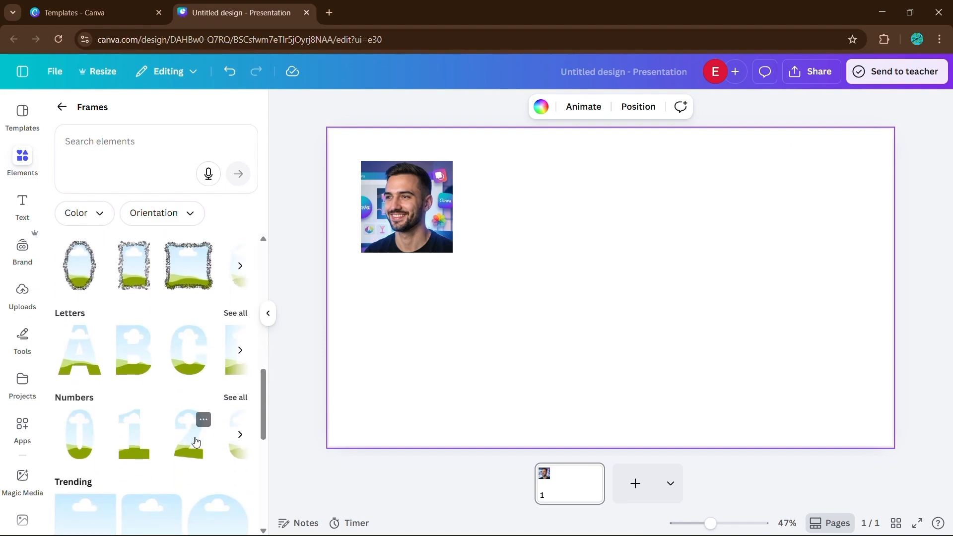
scroll(169, 278, up, 8)
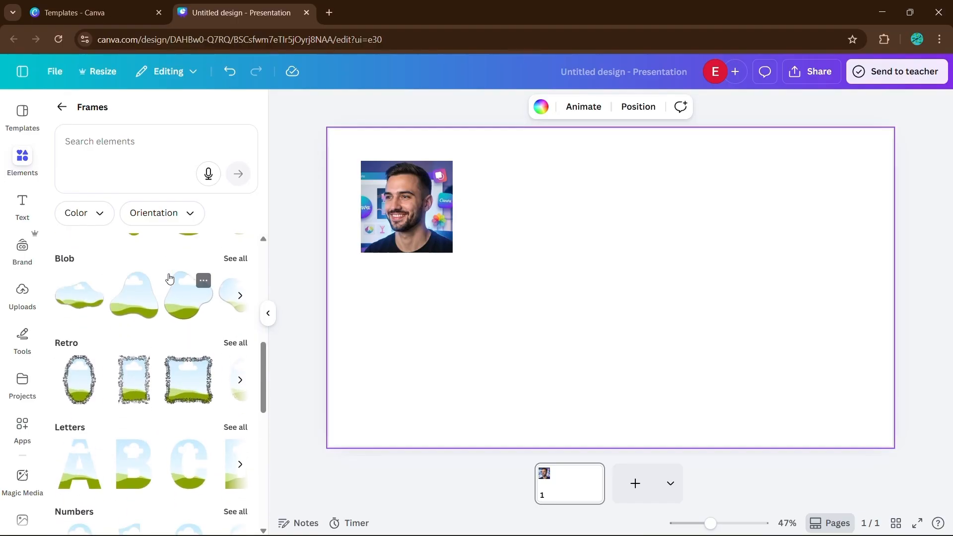
scroll(170, 278, up, 2)
scroll(166, 290, down, 4)
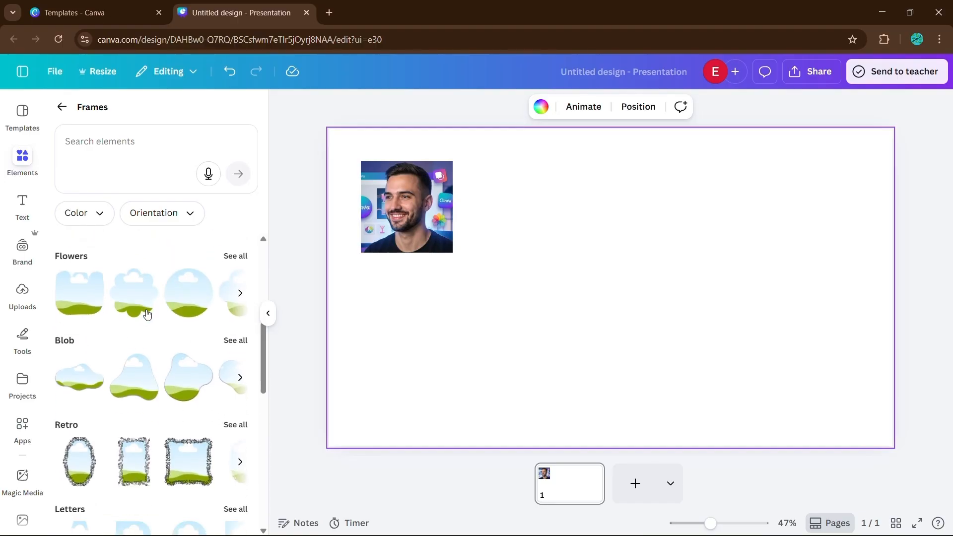
scroll(166, 291, down, 10)
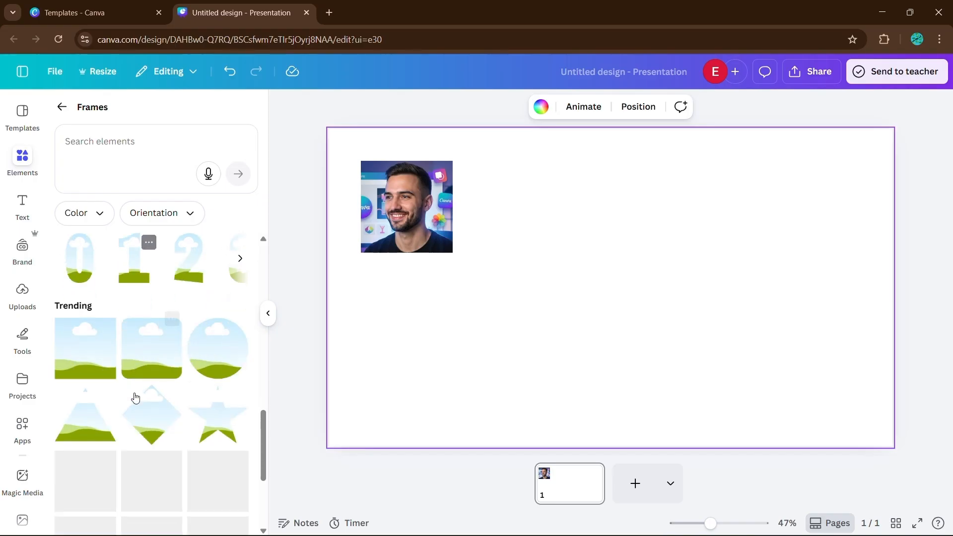
scroll(129, 400, down, 3)
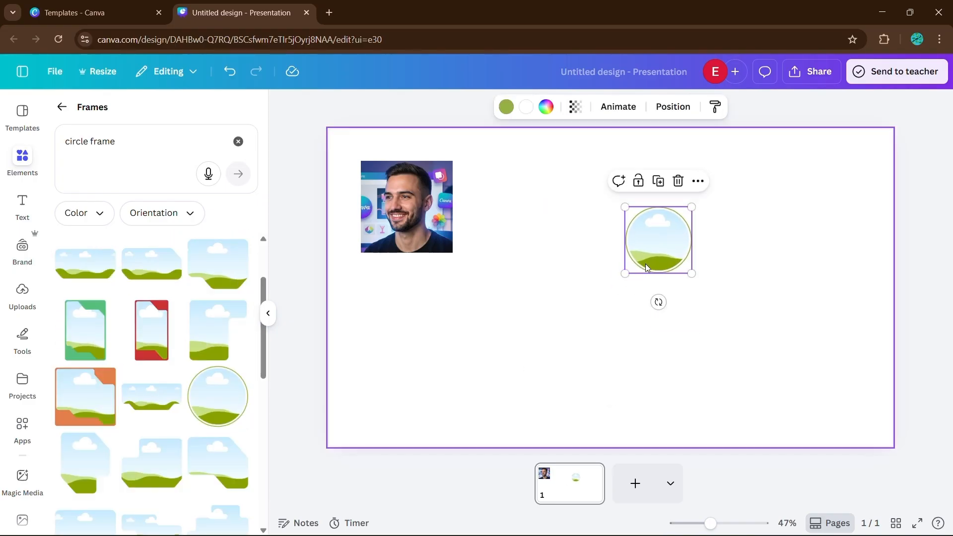
Place a circle frame beside the square frame and move the Master Canva Elements image into it.
drag(628, 271, 593, 299)
click(401, 198)
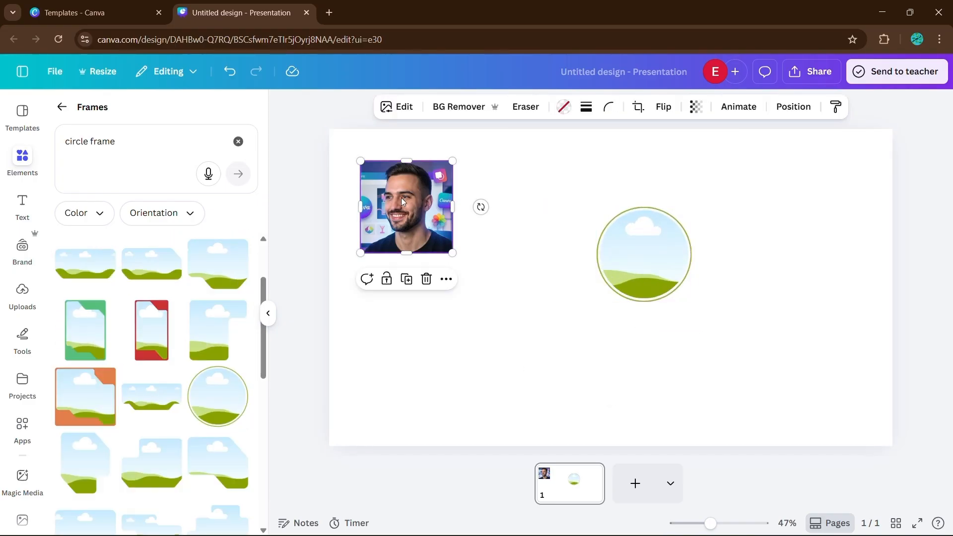
right_click(403, 213)
click(466, 465)
drag(519, 232, 645, 254)
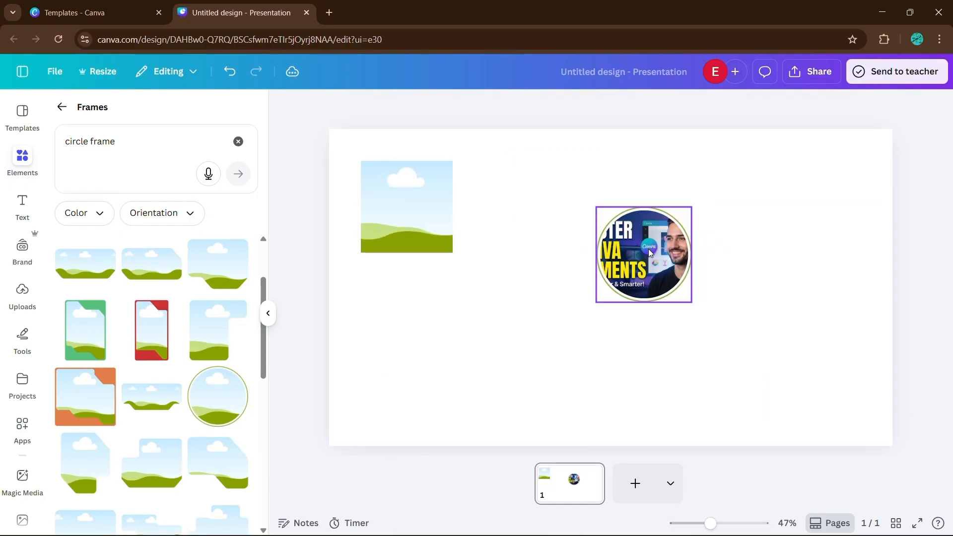
Reposition the image inside the circle frame so the man's face is centred.
double_click(644, 256)
drag(566, 298, 518, 300)
click(417, 312)
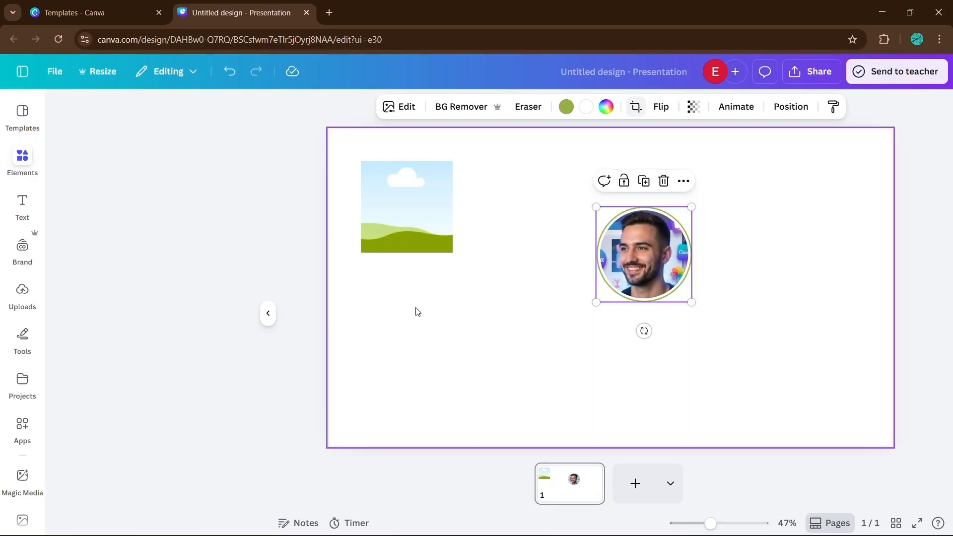
click(769, 322)
Move the circle frame up next to the square frame near the slide's top.
drag(644, 254, 552, 207)
click(641, 237)
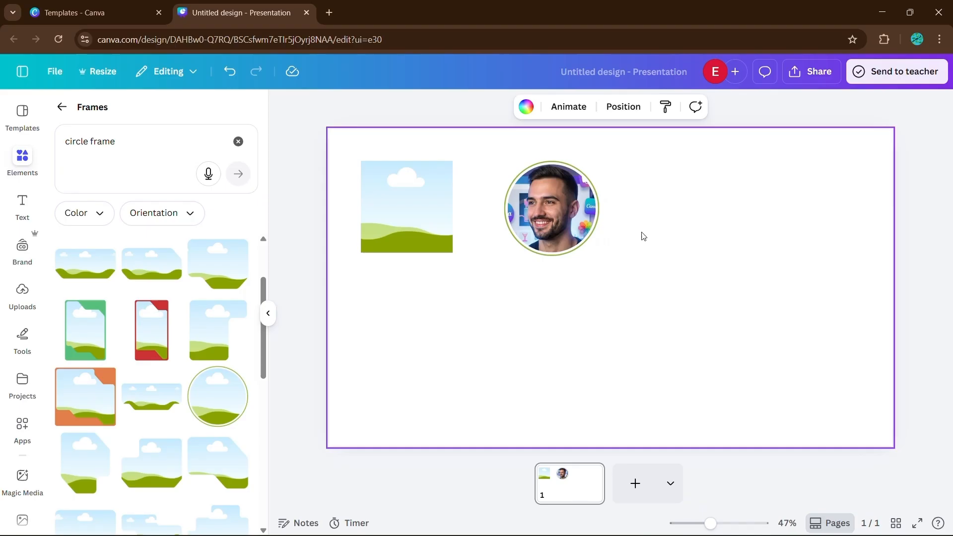
click(268, 313)
click(414, 106)
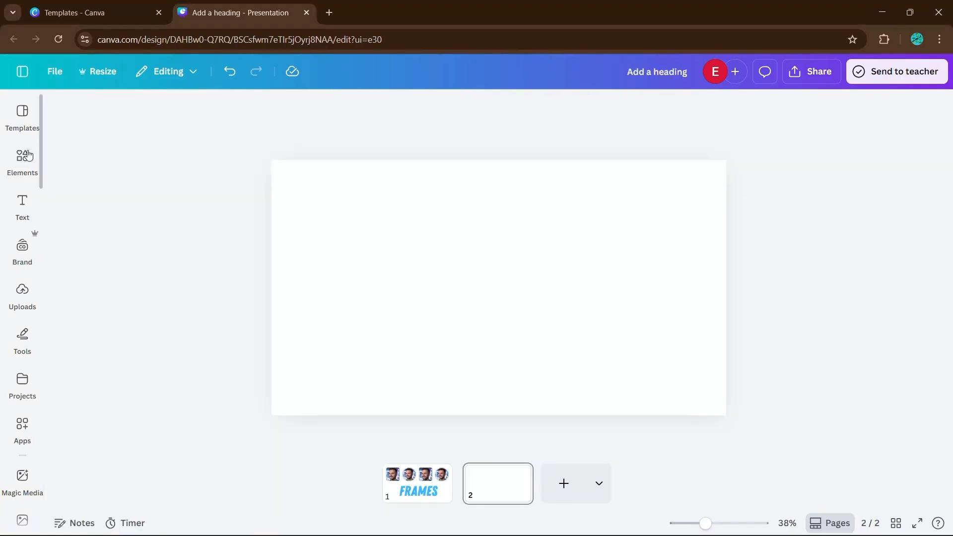
click(28, 156)
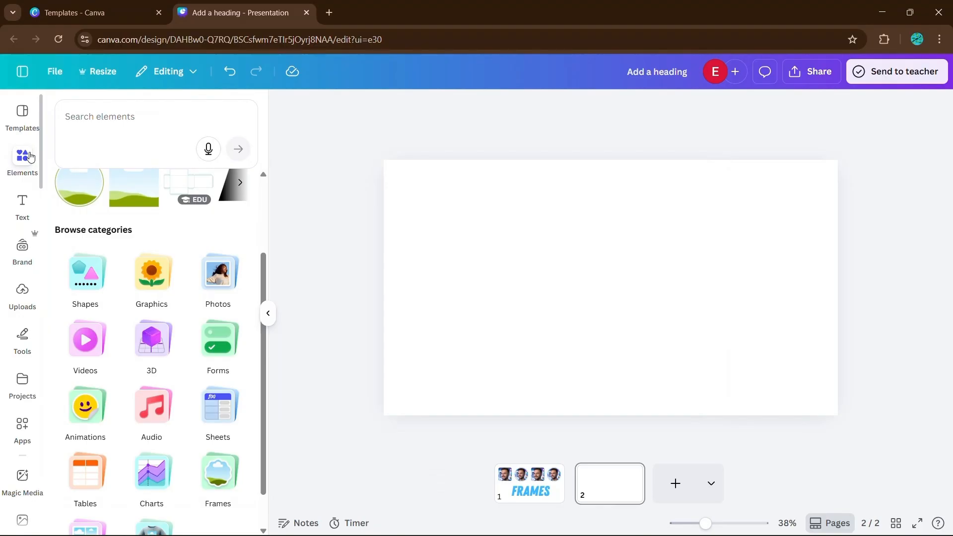
Add a grid with one wide cell on top and two cells below to the new second slide.
scroll(85, 220, down, 1)
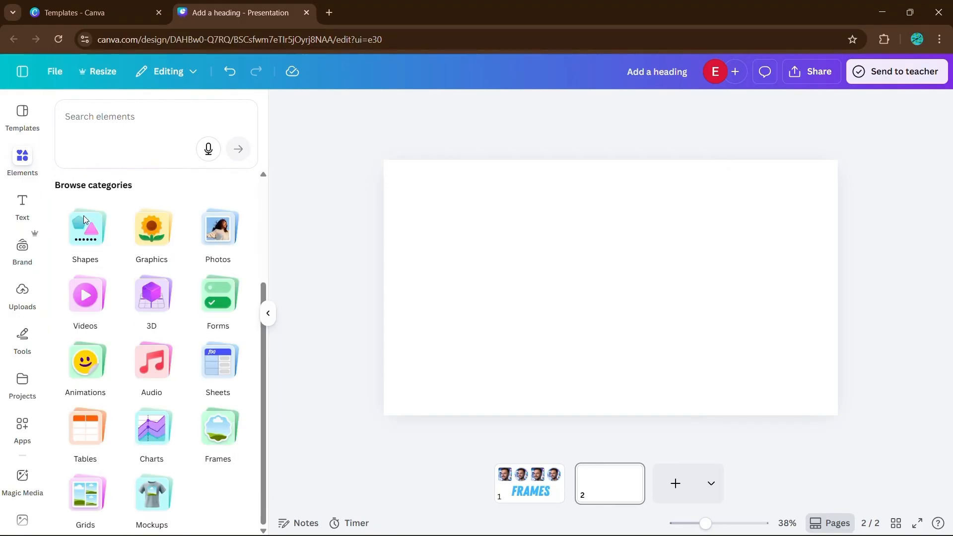
click(85, 495)
click(153, 366)
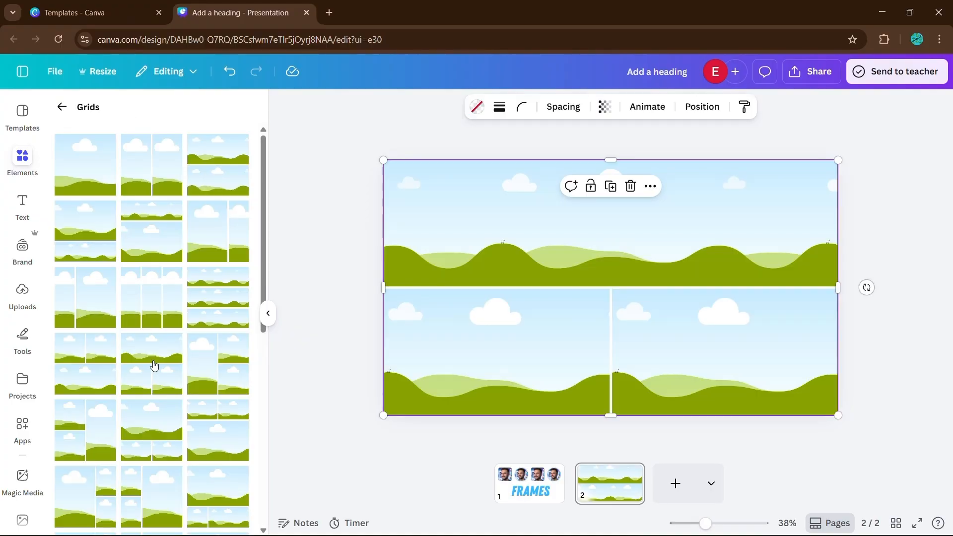
click(268, 313)
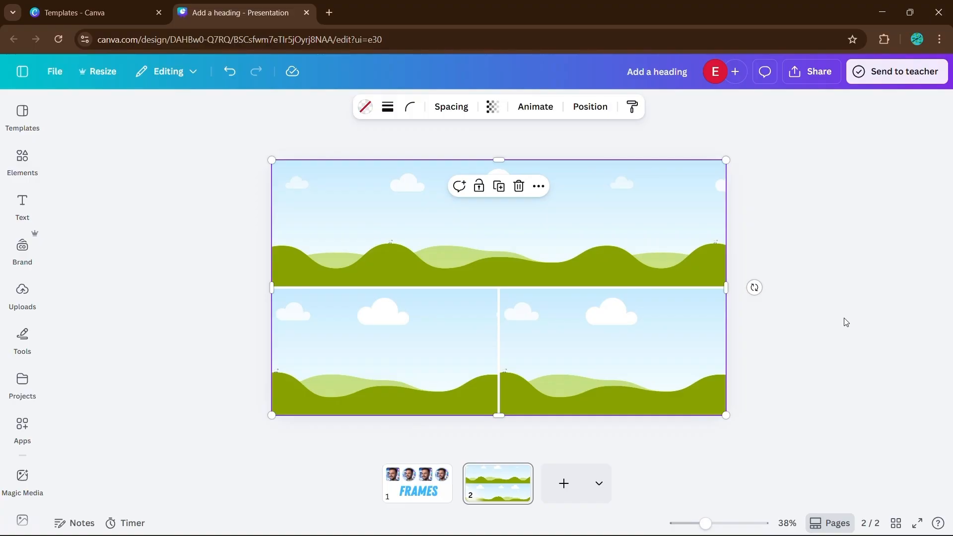
Fill the grid with uploaded images: the harbour village on top, the smiling woman and the eating couple below.
click(22, 293)
drag(207, 272, 502, 201)
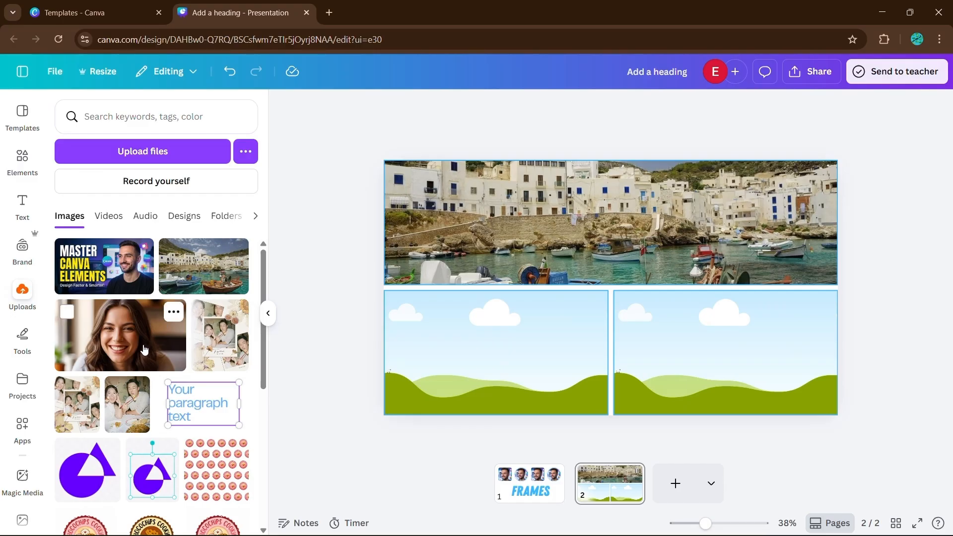
drag(144, 348, 465, 340)
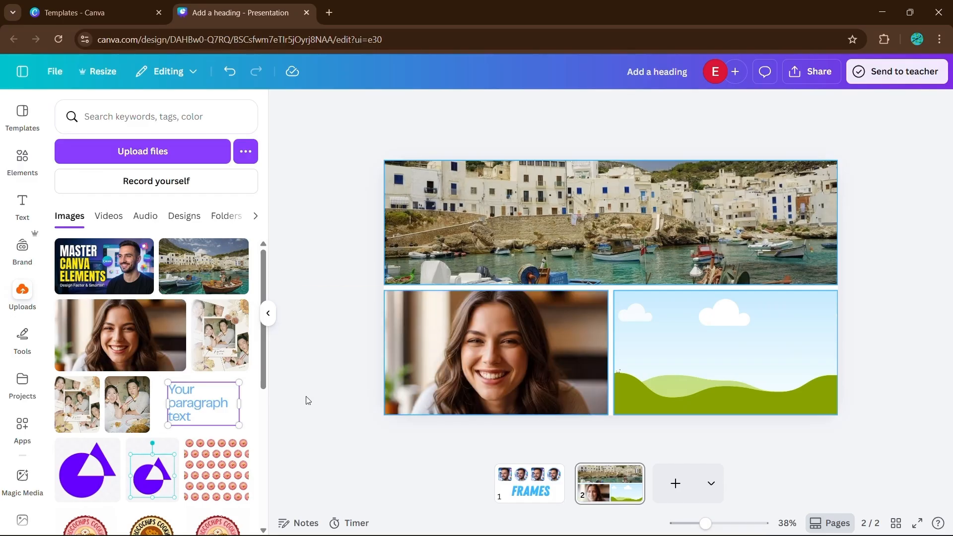
drag(120, 405, 635, 395)
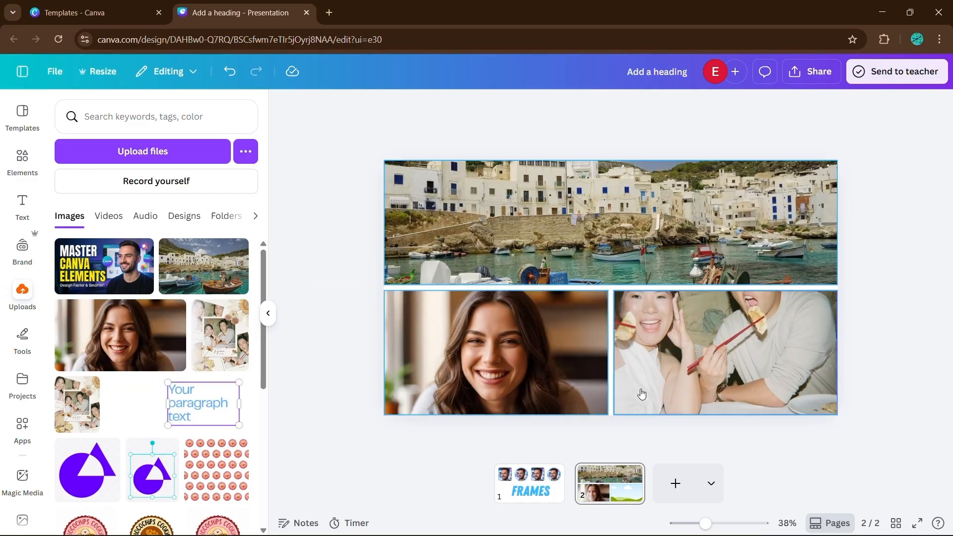
click(268, 313)
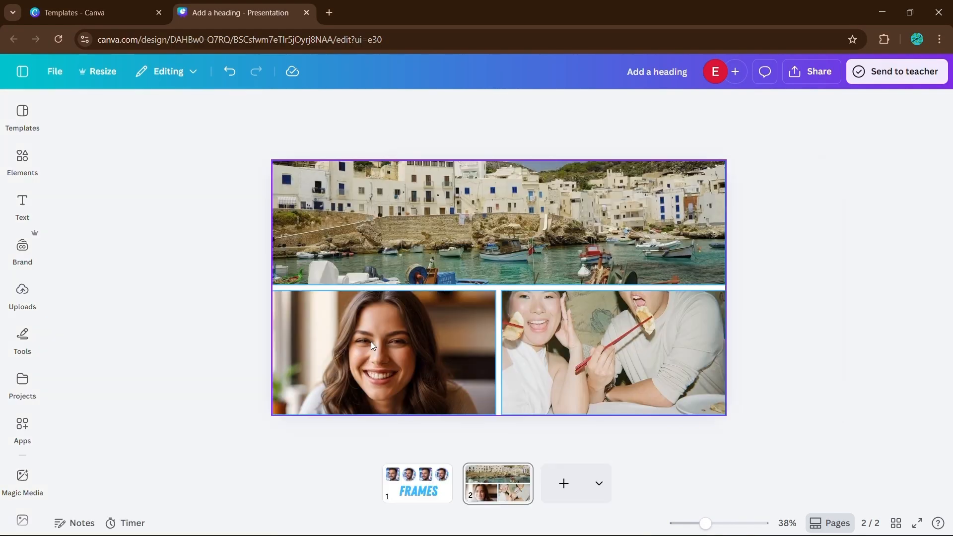
Reduce the grid spacing to close the gaps between the images.
click(564, 332)
click(187, 240)
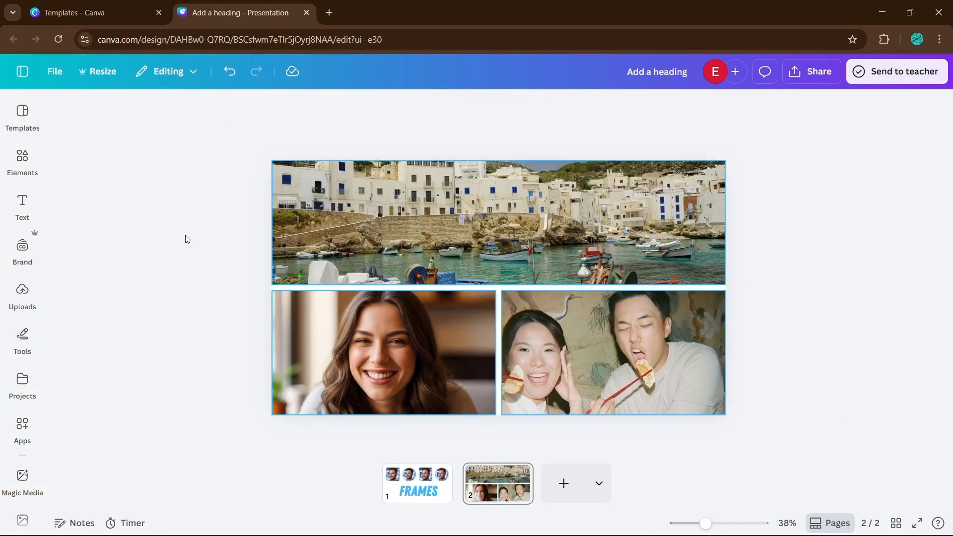
click(475, 212)
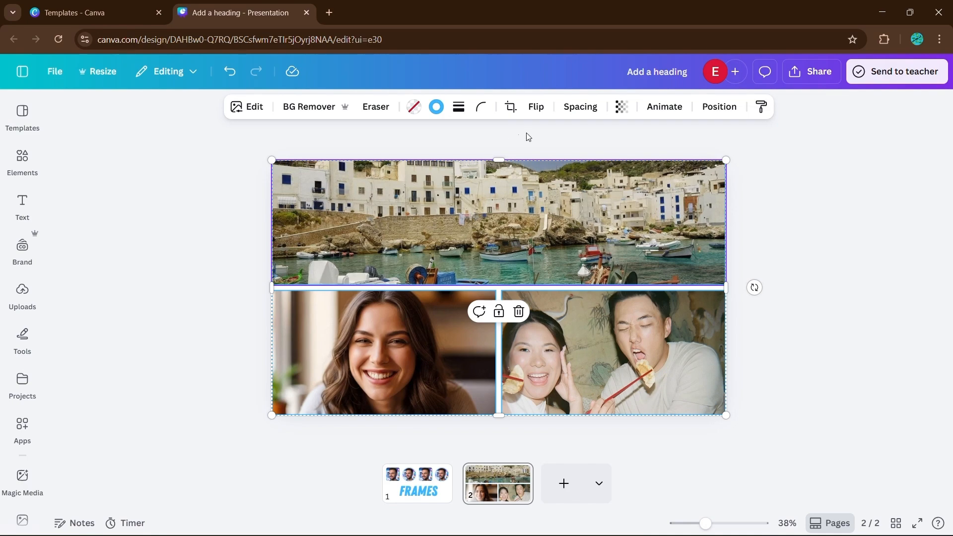
click(579, 109)
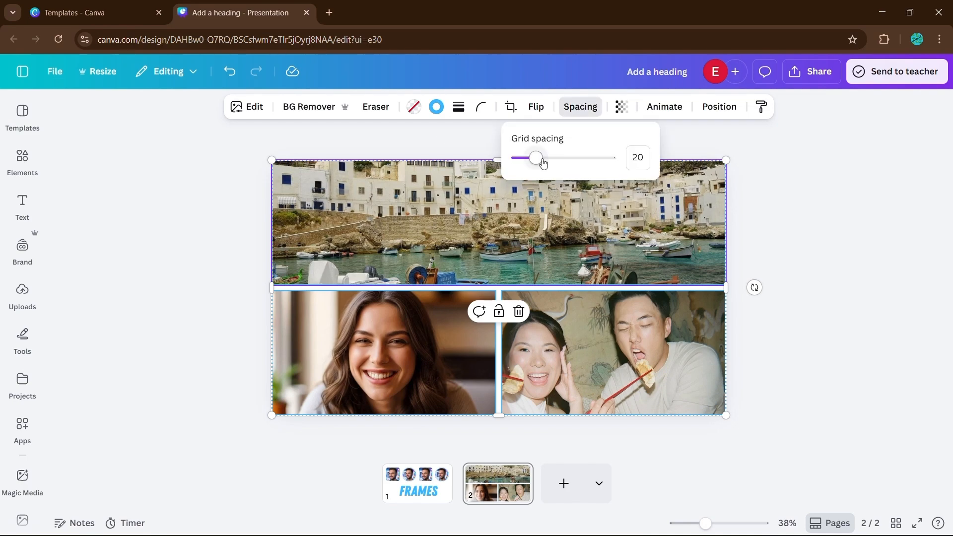
drag(543, 163, 514, 189)
click(209, 245)
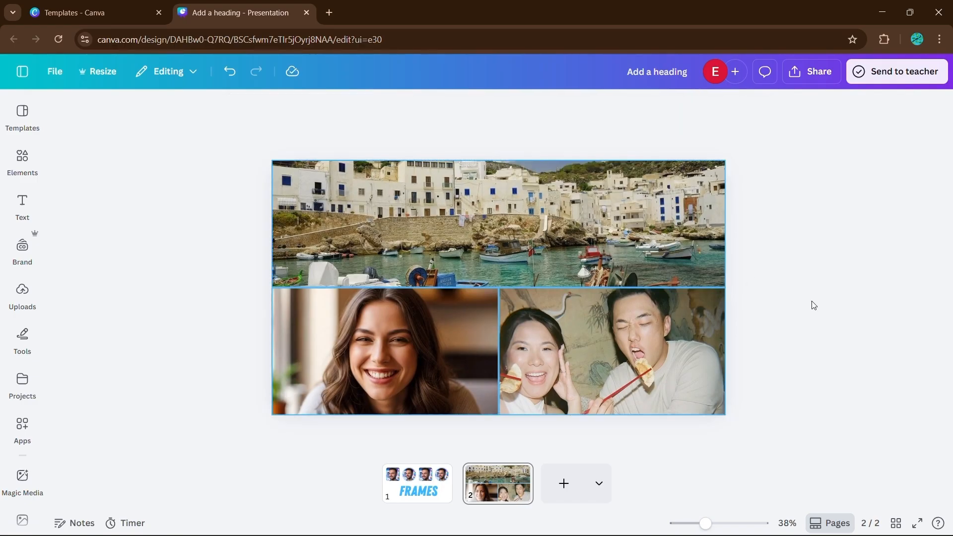
Set the grid's stroke colour to white.
click(647, 293)
click(436, 107)
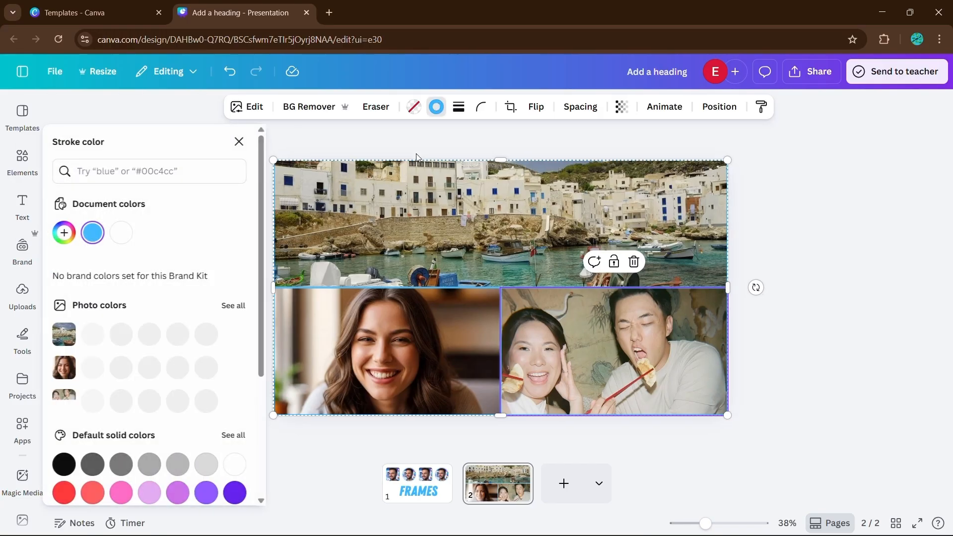
click(123, 232)
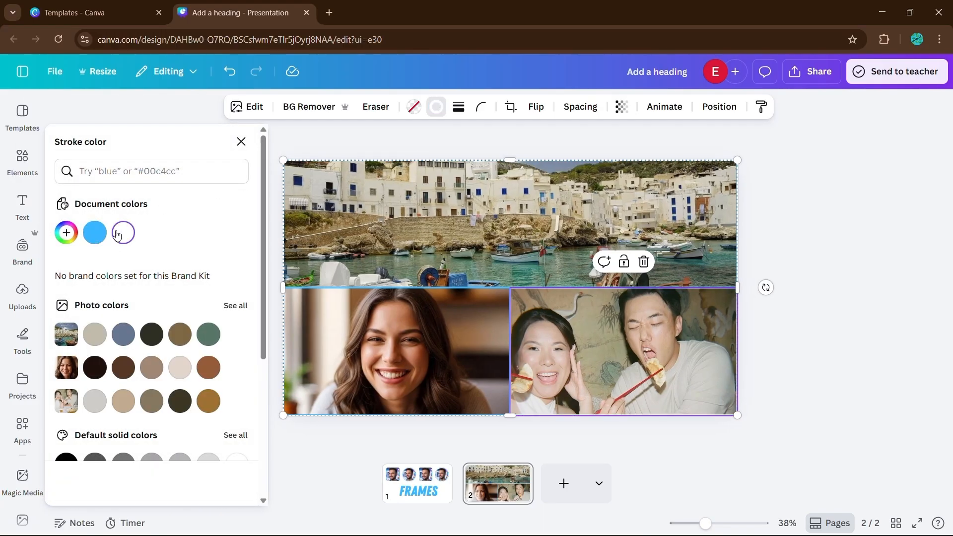
click(701, 222)
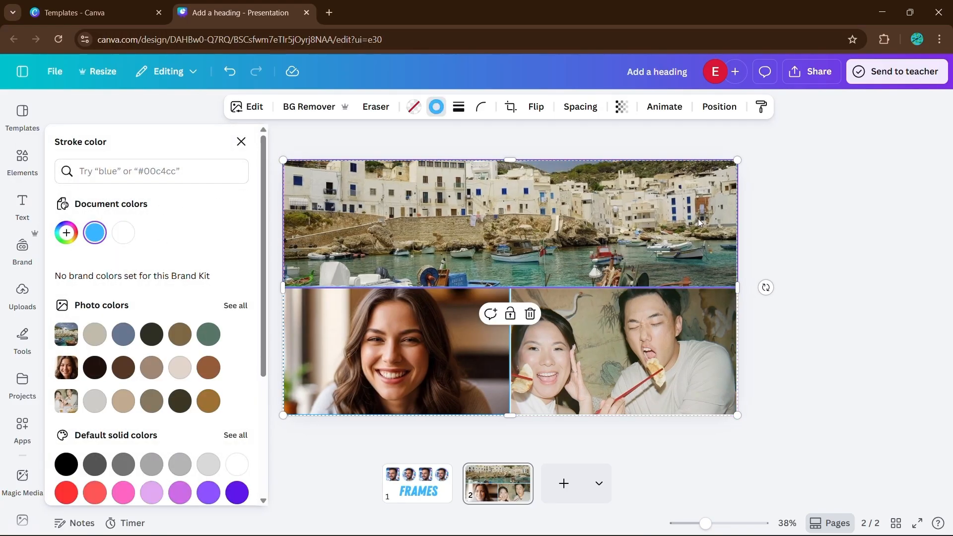
click(123, 233)
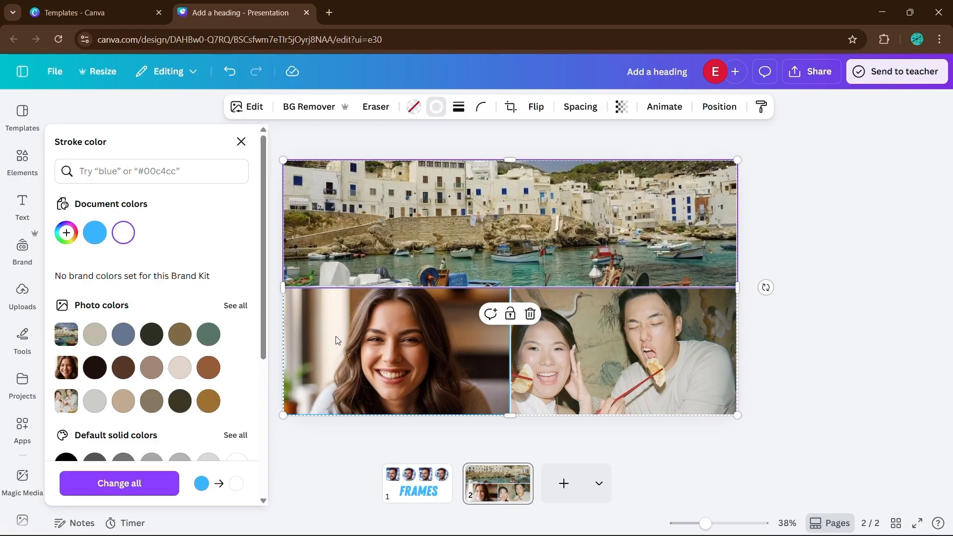
Apply the white stroke to the smiling woman's cell as well, then deselect the grid.
click(343, 343)
click(123, 232)
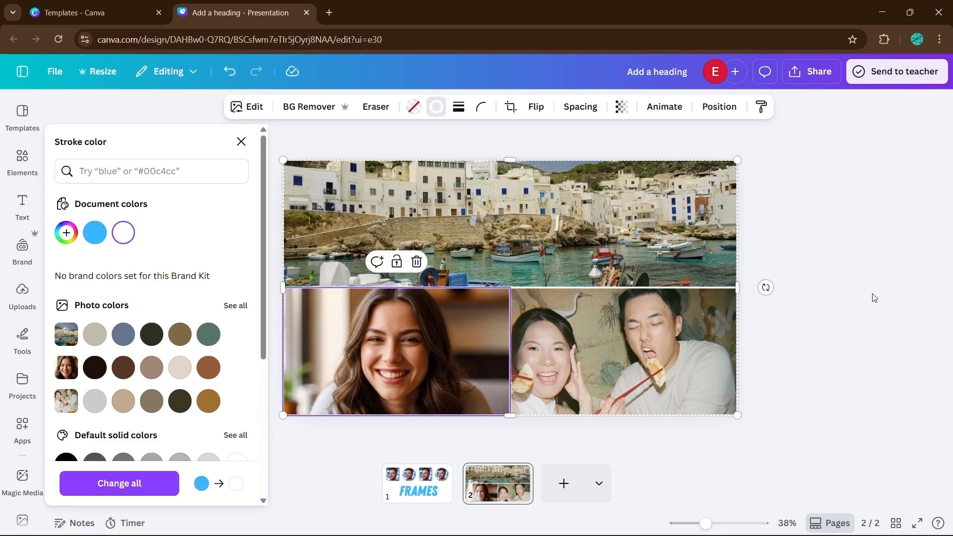
key(Escape)
click(876, 297)
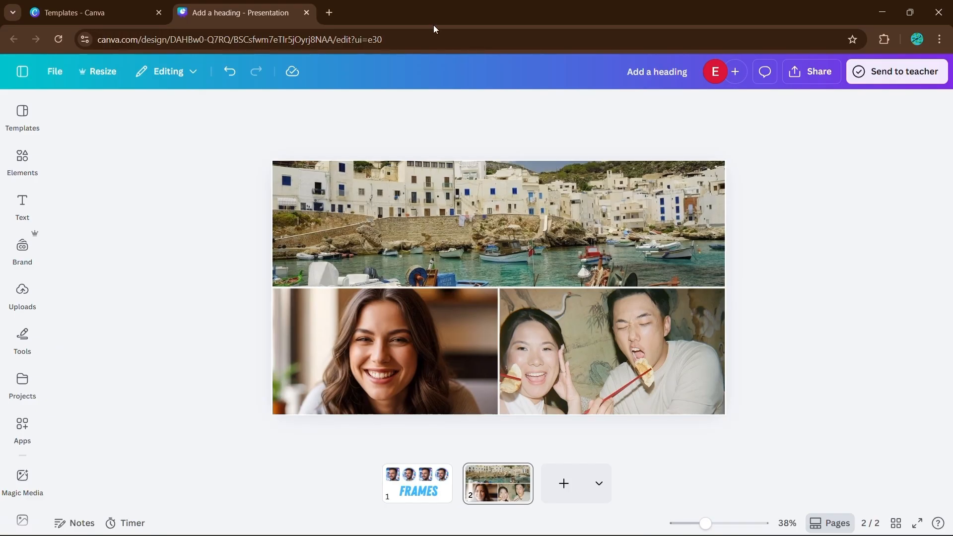
Add a third slide and insert a laptop mockup found by searching elements for 'laptop mockup'.
key(ctrl+Return)
click(31, 166)
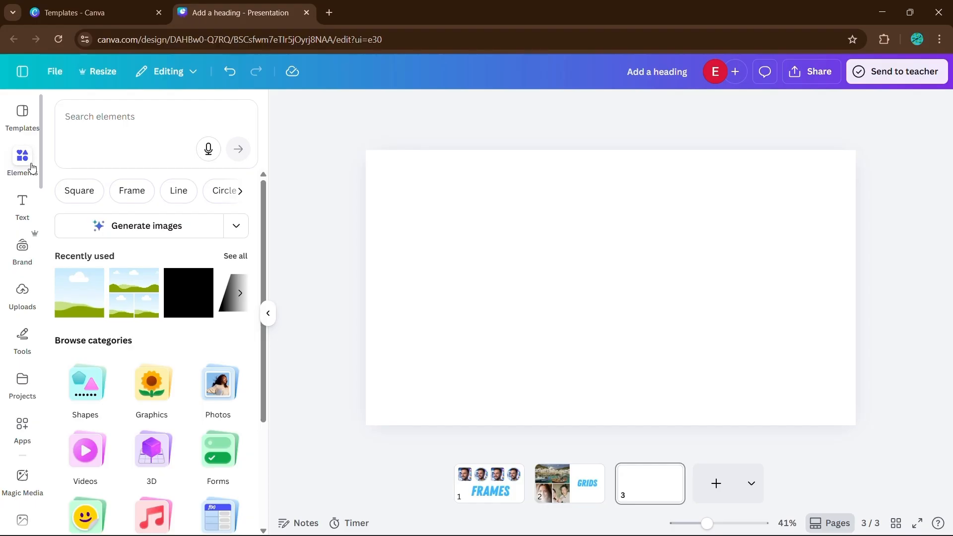
click(132, 118)
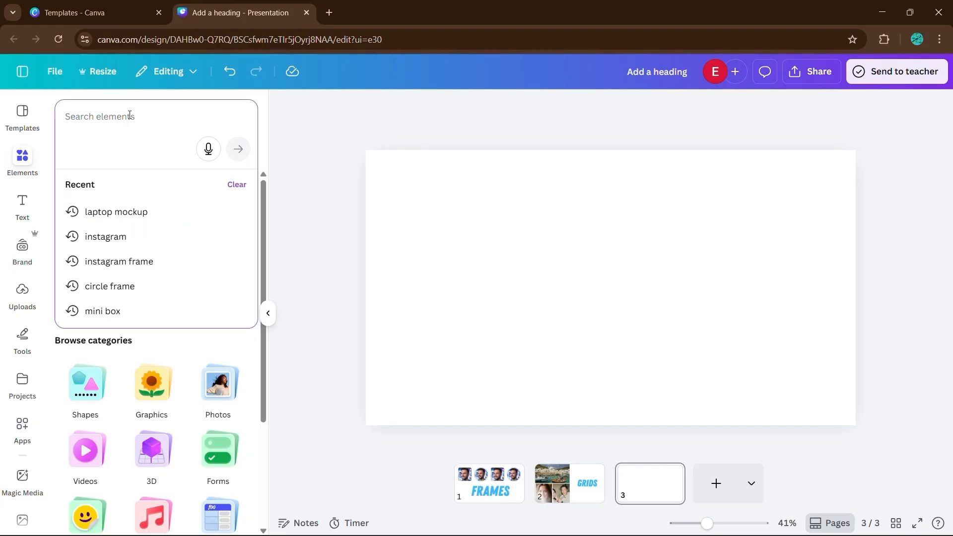
text(laptop mockup)
key(Return)
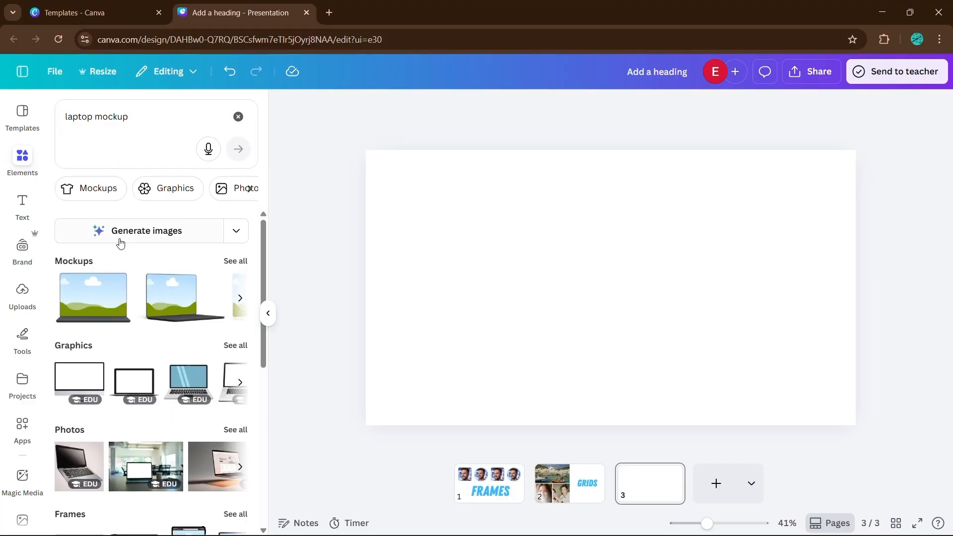
click(87, 304)
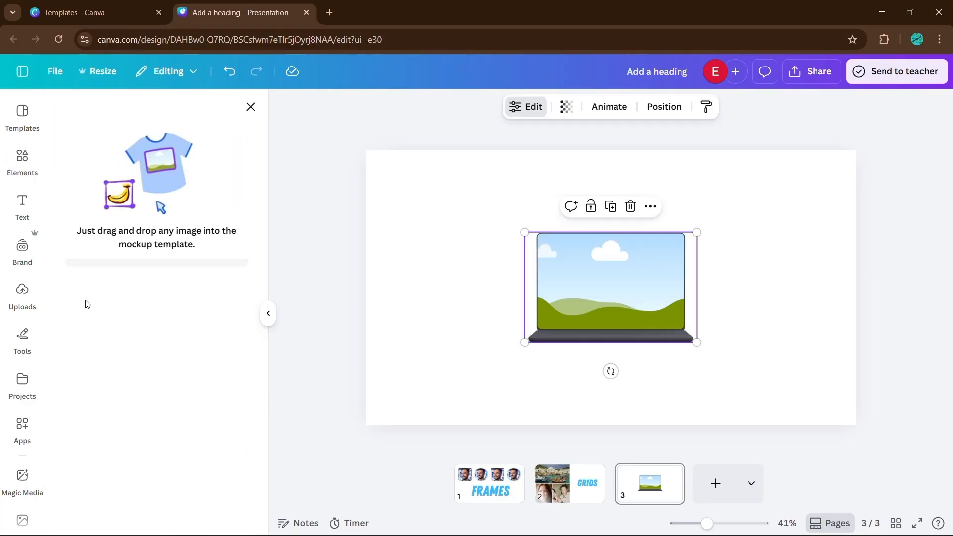
Drop the uploaded MASTER CANVA ELEMENTS thumbnail onto the laptop mockup's screen.
click(30, 294)
drag(105, 266, 571, 283)
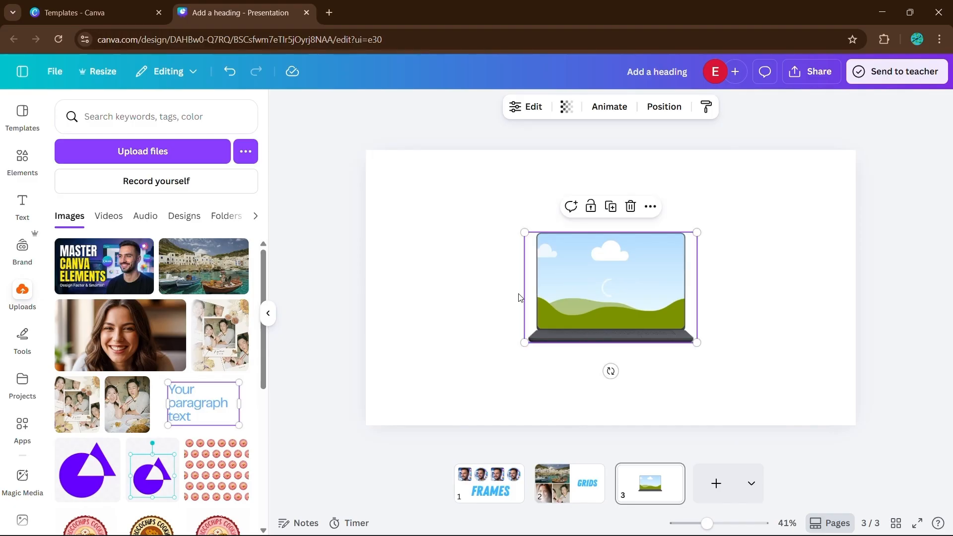
click(268, 313)
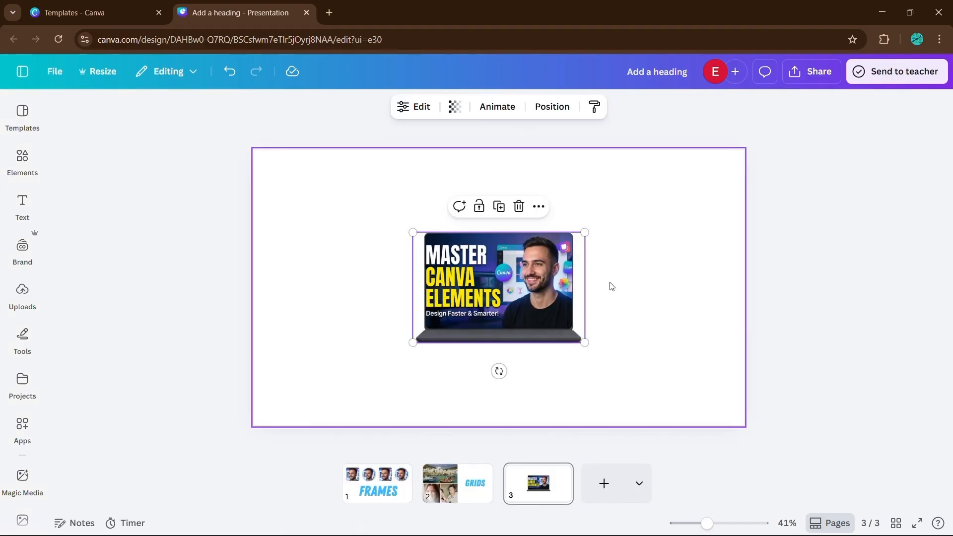
Adjust the thumbnail's crop inside the laptop mockup and apply the changes.
double_click(555, 308)
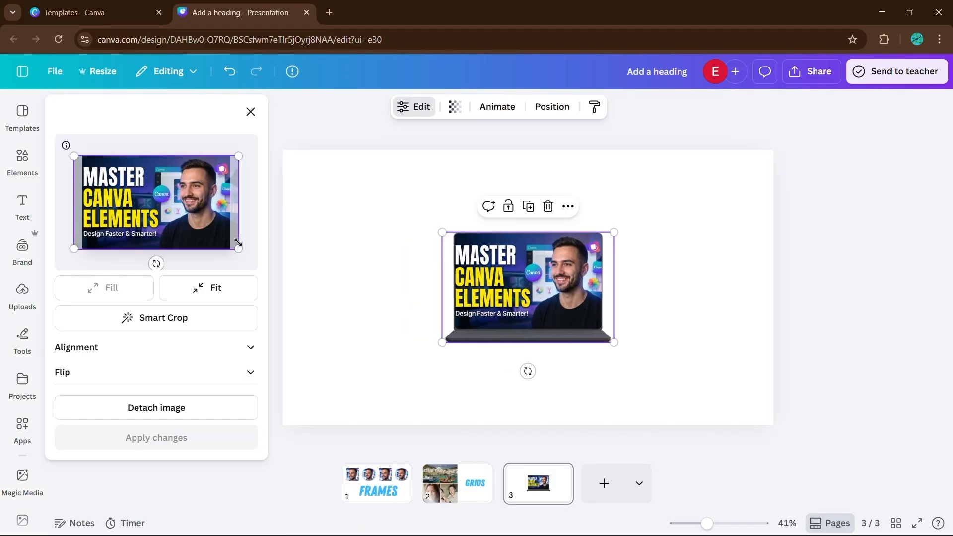
drag(238, 244, 260, 253)
drag(229, 223, 216, 220)
click(158, 438)
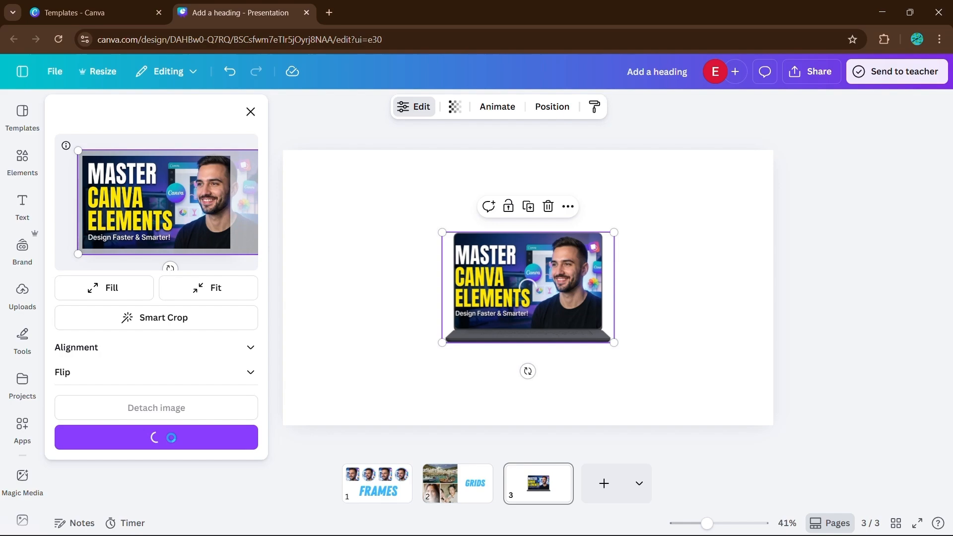
click(359, 386)
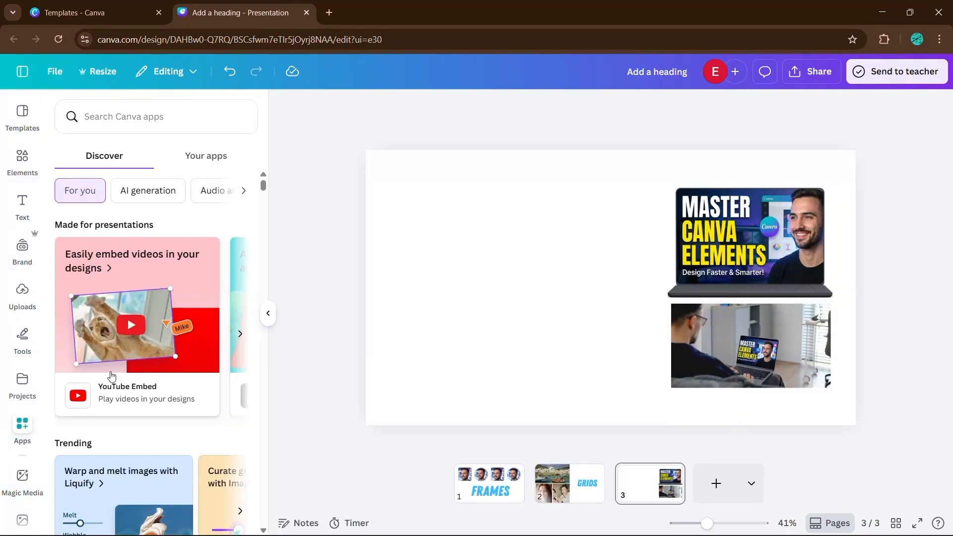
Browse the Mockups app's categories of smartphones, print, apparel, computers and frames.
scroll(112, 376, down, 5)
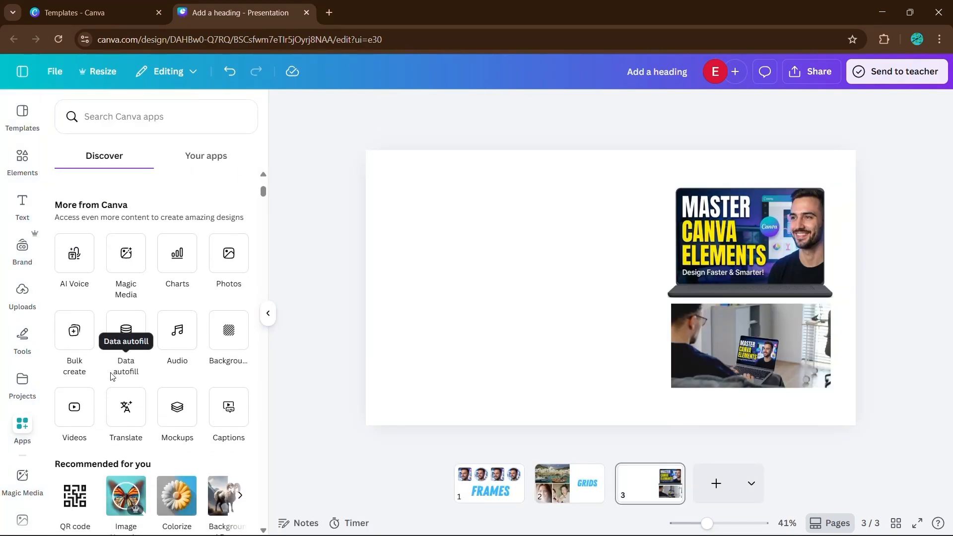
click(179, 417)
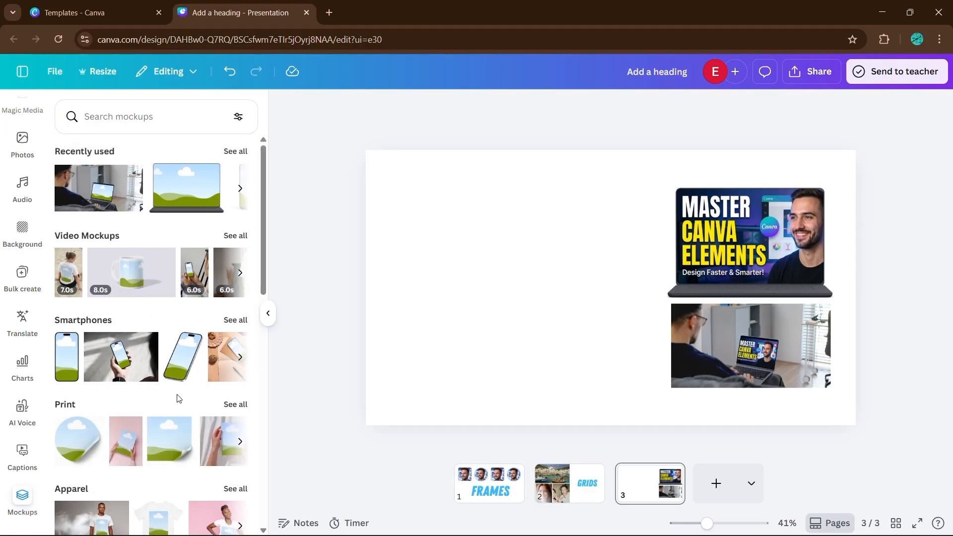
scroll(179, 399, down, 2)
scroll(179, 399, down, 2)
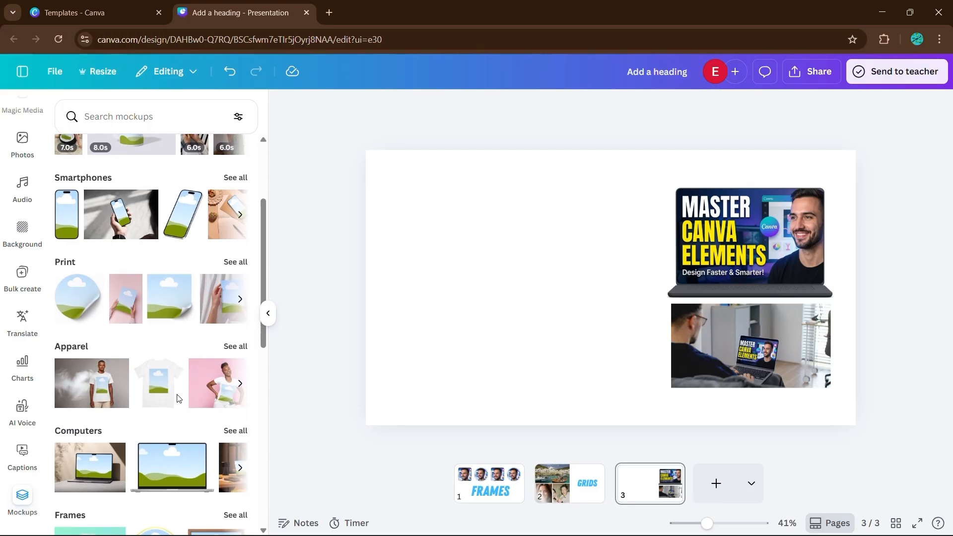
scroll(179, 399, up, 3)
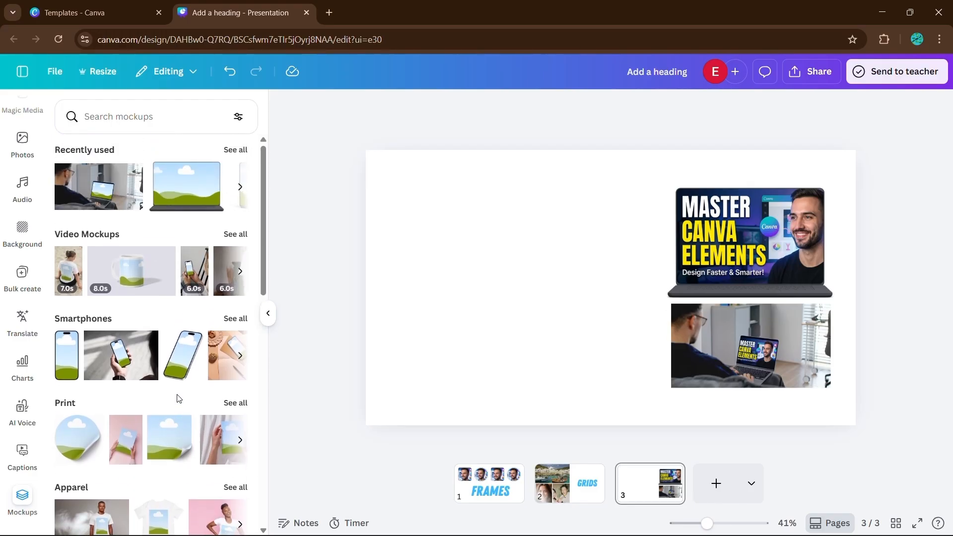
scroll(179, 399, down, 5)
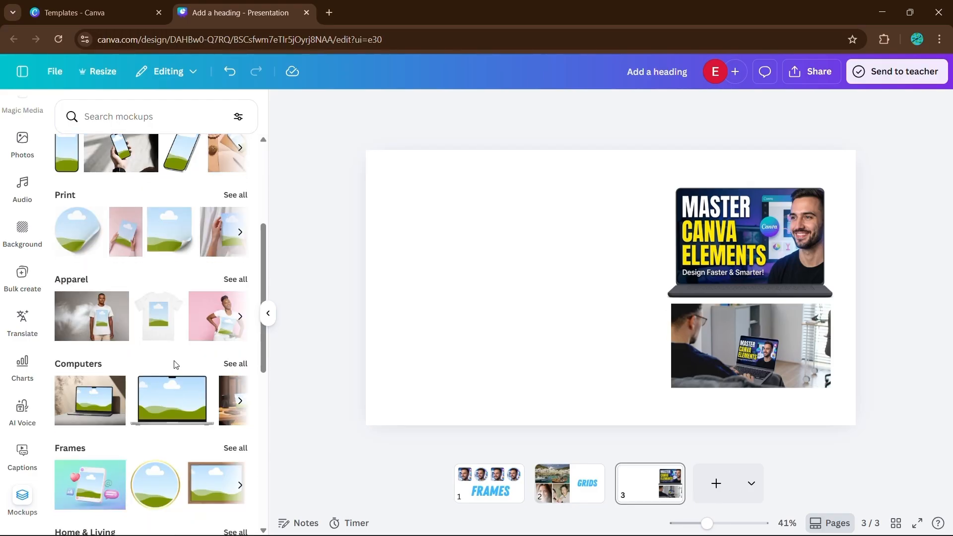
scroll(175, 365, down, 2)
scroll(174, 361, down, 2)
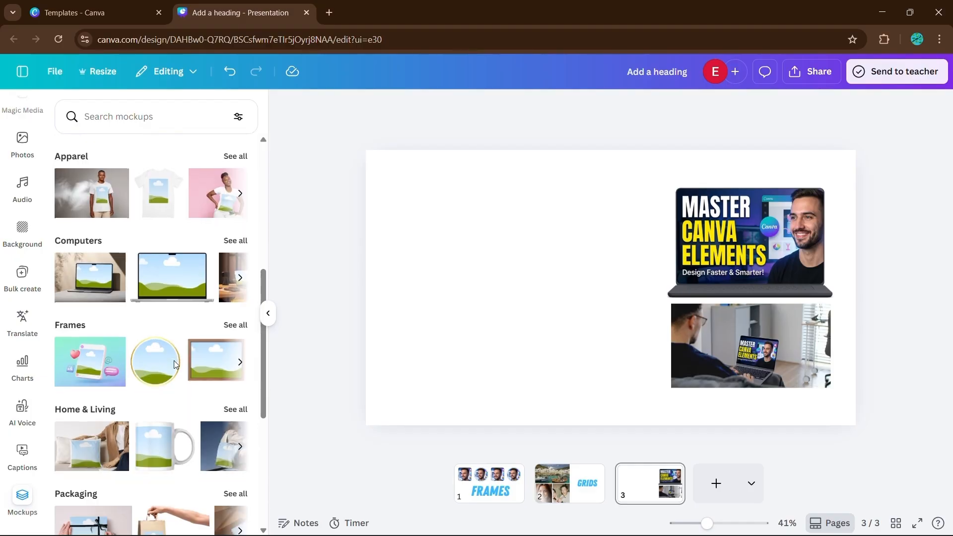
scroll(174, 362, up, 8)
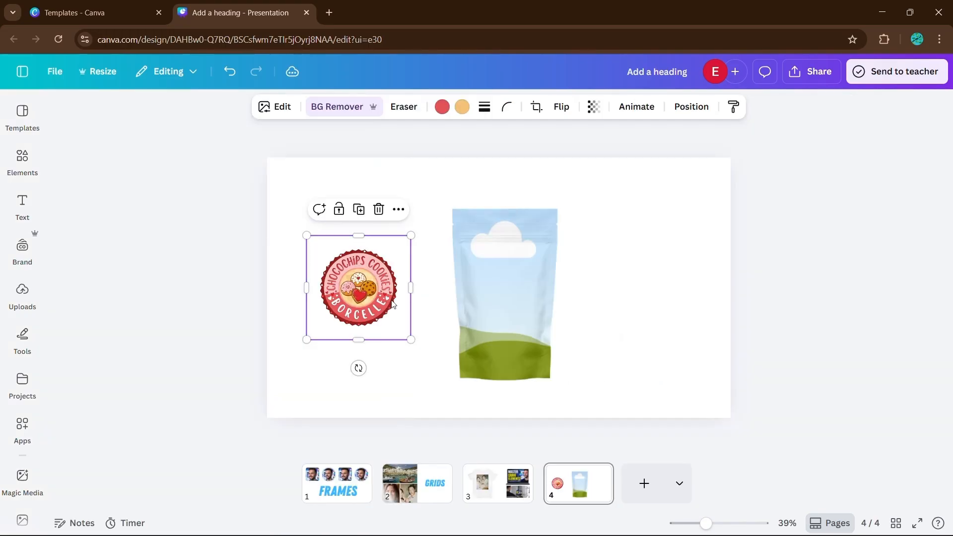
Drop the Chocochips Cookies logo into the pouch mockup and adjust the logo's crop inside it.
drag(391, 304, 529, 287)
double_click(528, 285)
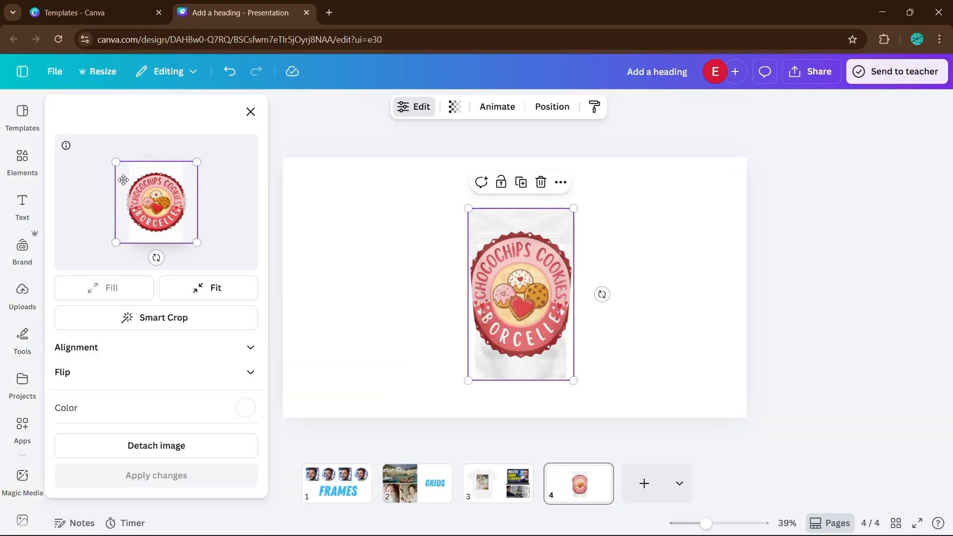
drag(117, 163, 141, 186)
drag(196, 242, 180, 226)
drag(161, 206, 158, 202)
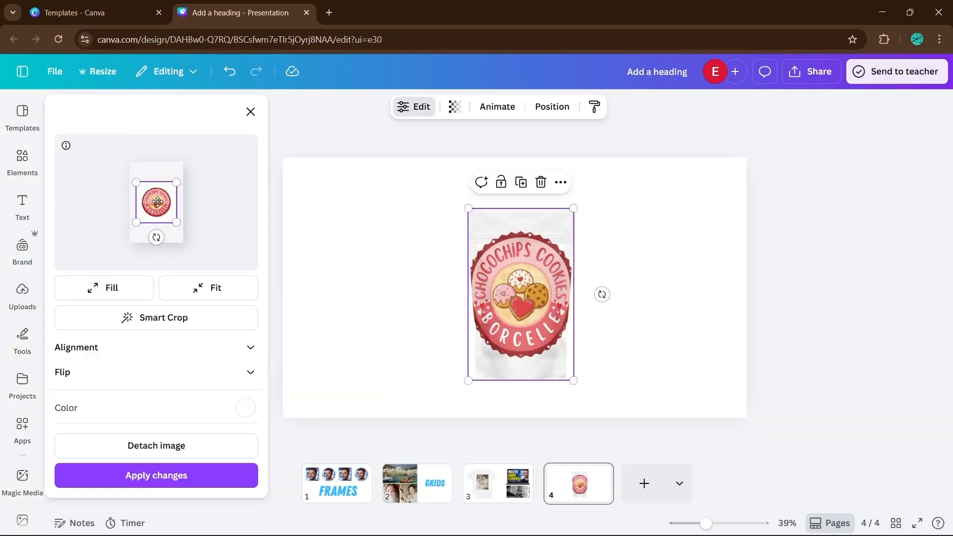
Set the pouch mockup's colour to light pink and apply the changes.
click(246, 408)
click(124, 326)
click(171, 475)
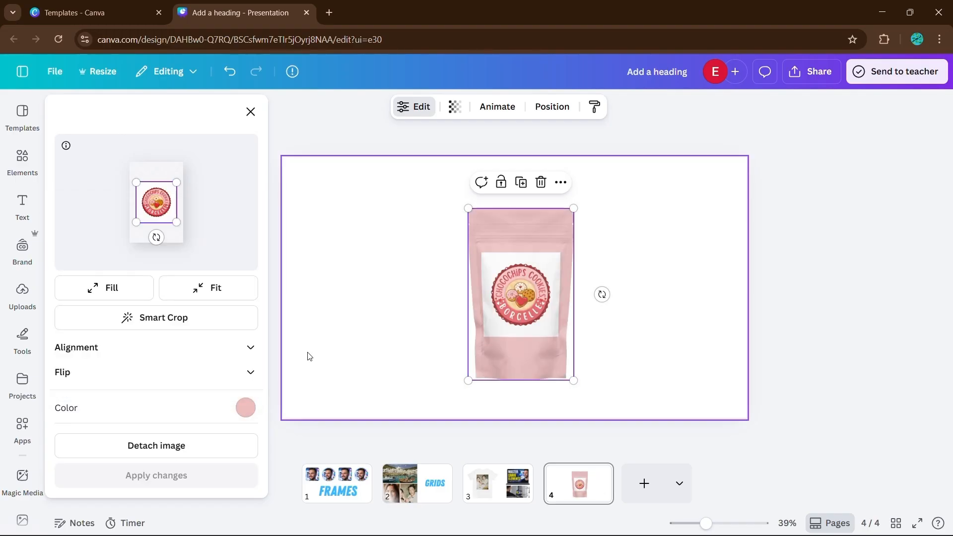
click(251, 111)
Tilt the pouch, duplicate it and rotate the copy so it fans out to the left.
click(585, 294)
click(532, 298)
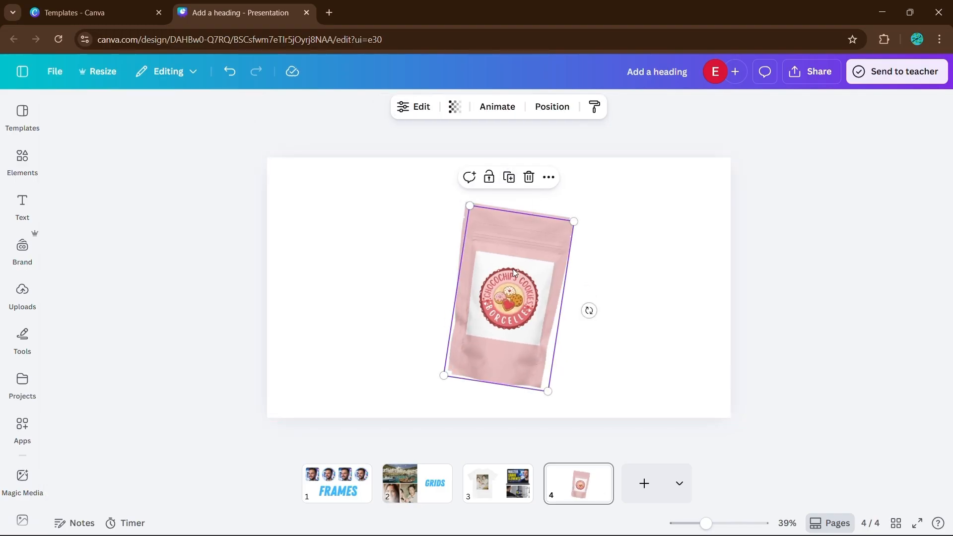
key(ctrl+d)
drag(514, 269, 443, 263)
drag(421, 400, 486, 391)
drag(488, 329, 506, 342)
drag(517, 354, 522, 335)
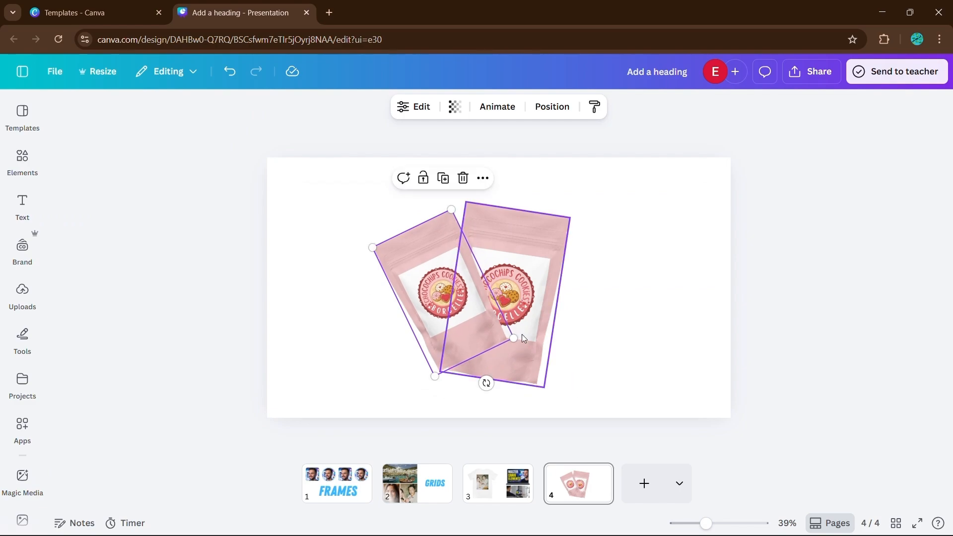
Select both pouches and shift them together to the right.
click(362, 326)
key(ctrl+a)
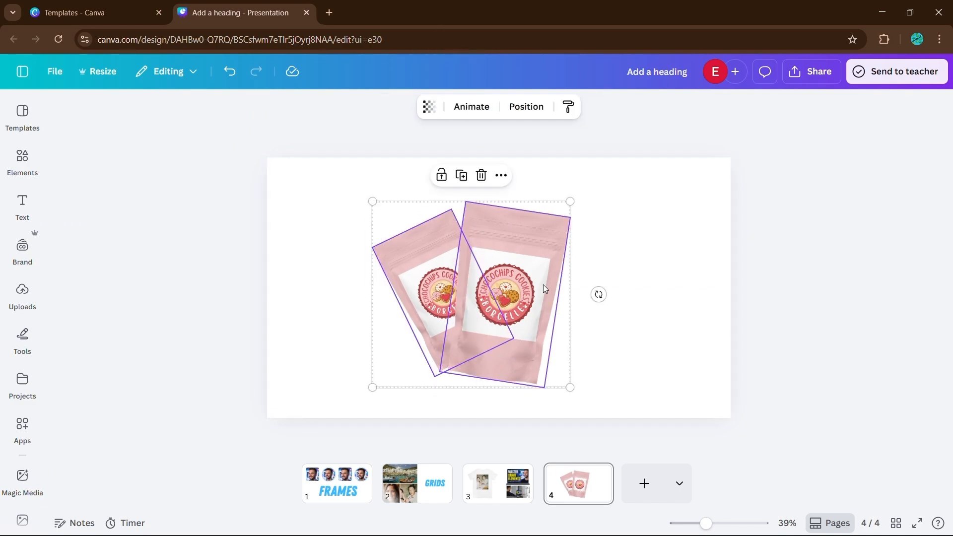
drag(544, 286, 563, 284)
click(660, 282)
Duplicate the left pouch and place the copy tilted on the right side of the front pouch.
click(436, 279)
key(ctrl+d)
drag(508, 385, 431, 378)
drag(447, 323, 561, 345)
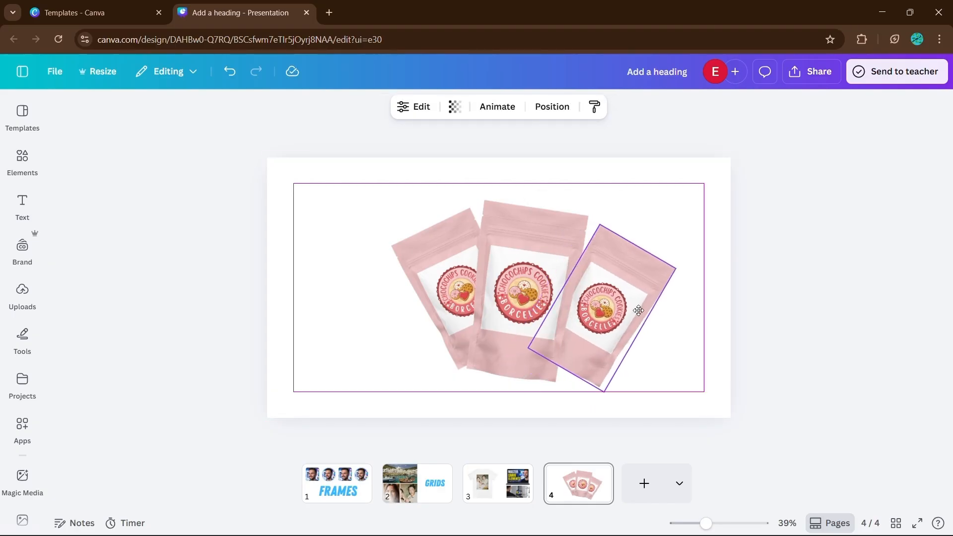
click(700, 296)
key(ctrl+a)
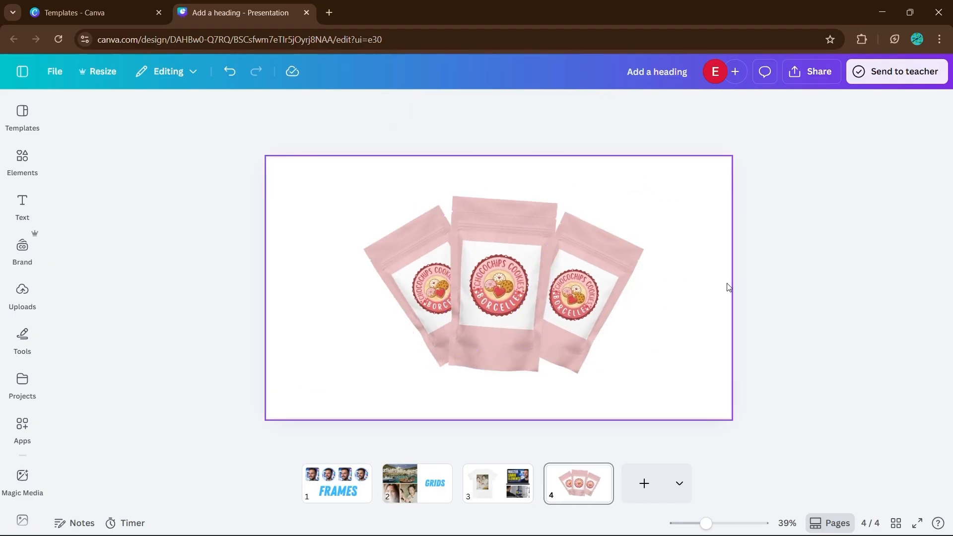
click(352, 205)
Search elements for 'paper texture' and set the crumpled paper photo as the slide background.
click(22, 159)
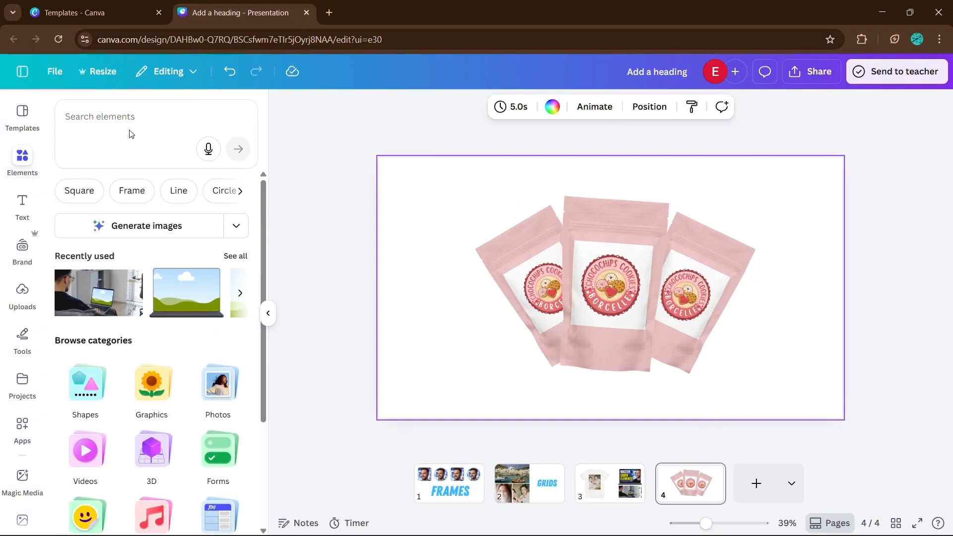
click(127, 134)
text(paper texture)
key(Return)
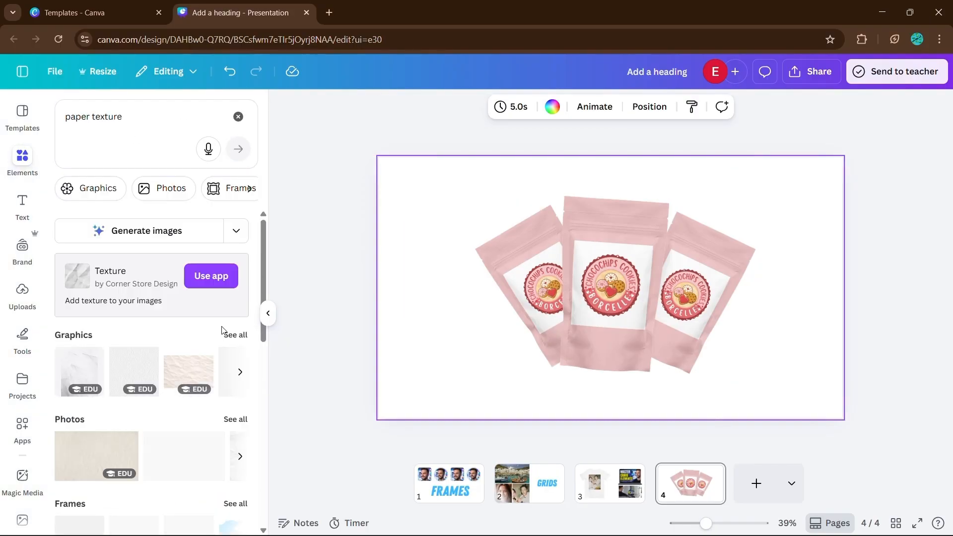
click(96, 456)
click(269, 313)
right_click(502, 298)
click(553, 464)
Search elements for glow, add a glow graphic and send it one layer backward behind the front pouch.
click(22, 159)
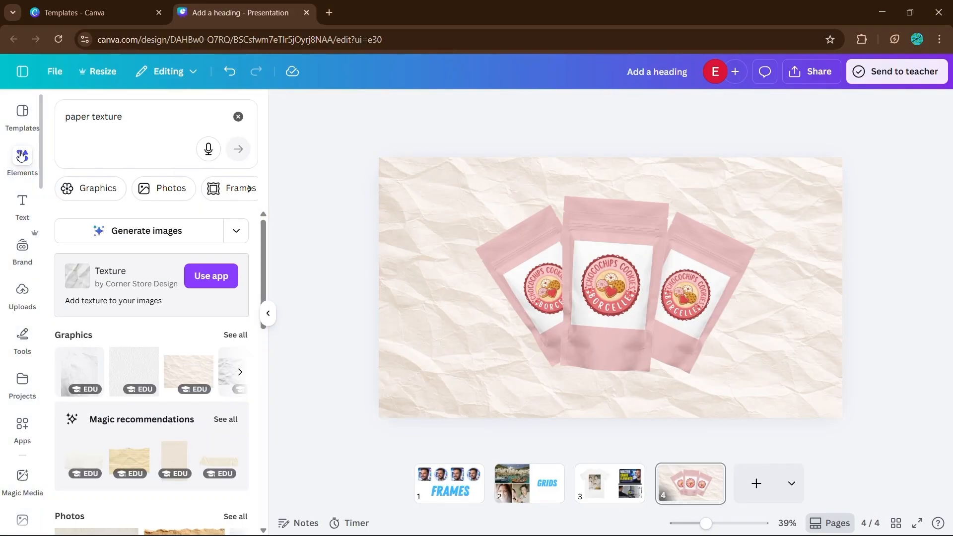
click(238, 116)
text(gloe)
key(Return)
click(81, 336)
click(269, 313)
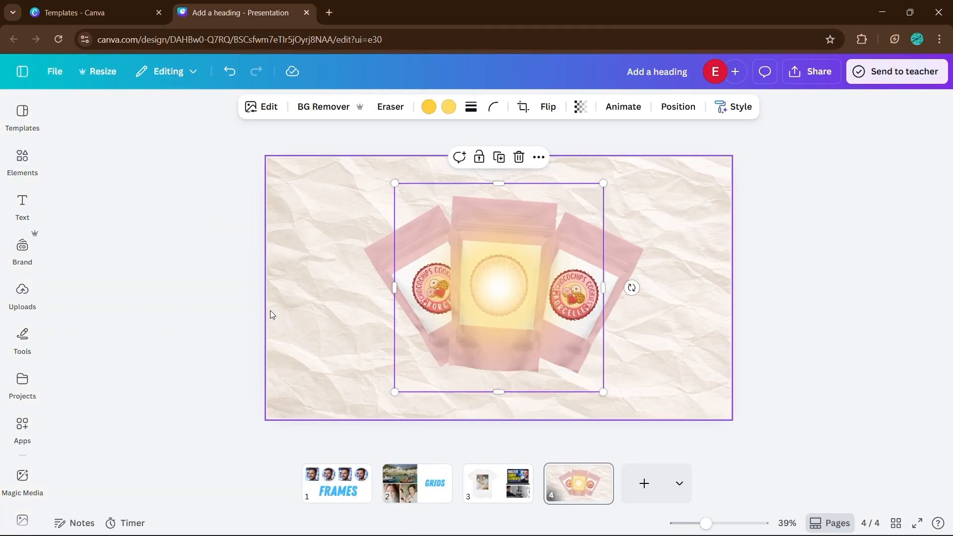
key(ctrl+[)
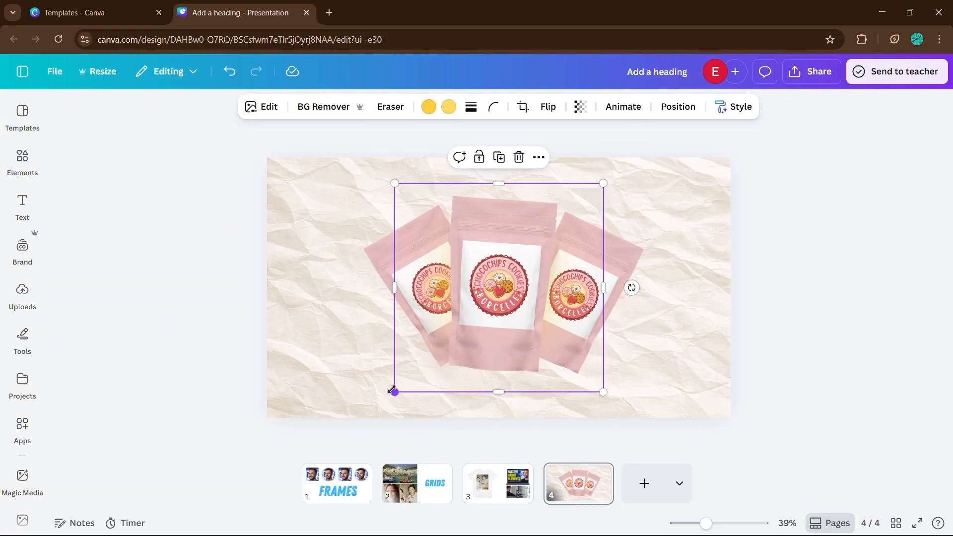
Enlarge the glow graphic and recolour it with the dark red photo colour.
drag(394, 391, 325, 462)
drag(389, 381, 418, 358)
drag(477, 415, 488, 402)
click(429, 107)
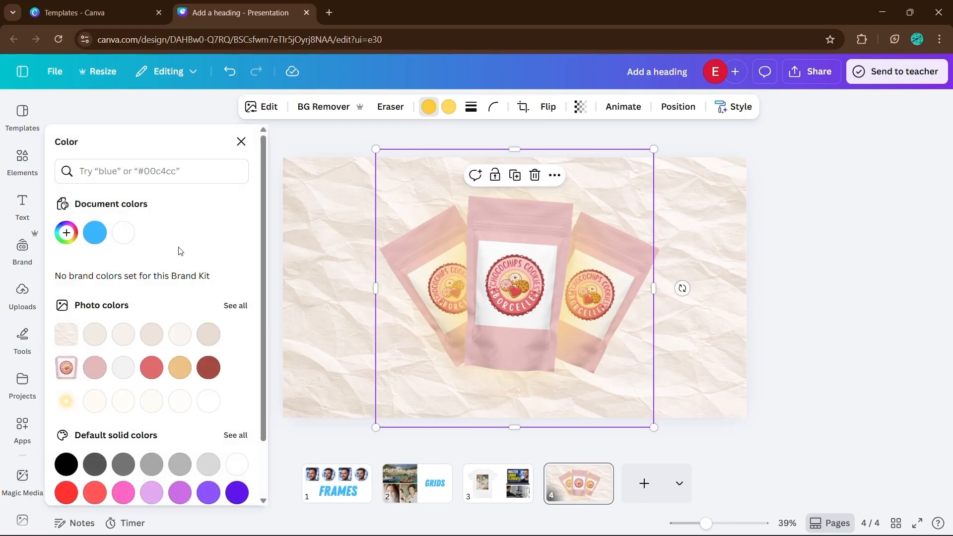
click(208, 368)
click(241, 142)
click(749, 283)
Search elements for 'shadow', add a shadow graphic and resize it beneath the pouches.
click(22, 162)
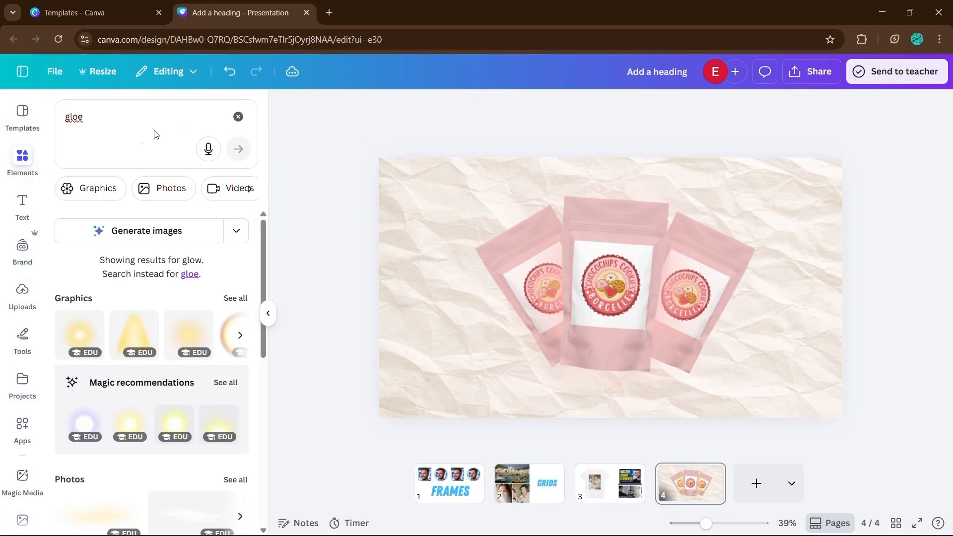
click(239, 117)
text(shadow)
key(Return)
click(80, 369)
drag(690, 197, 711, 248)
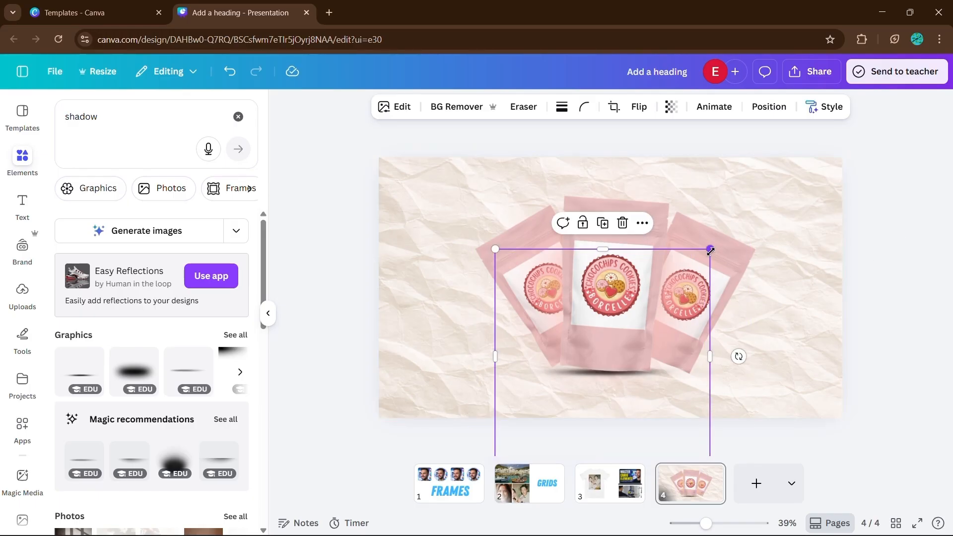
click(832, 249)
click(268, 314)
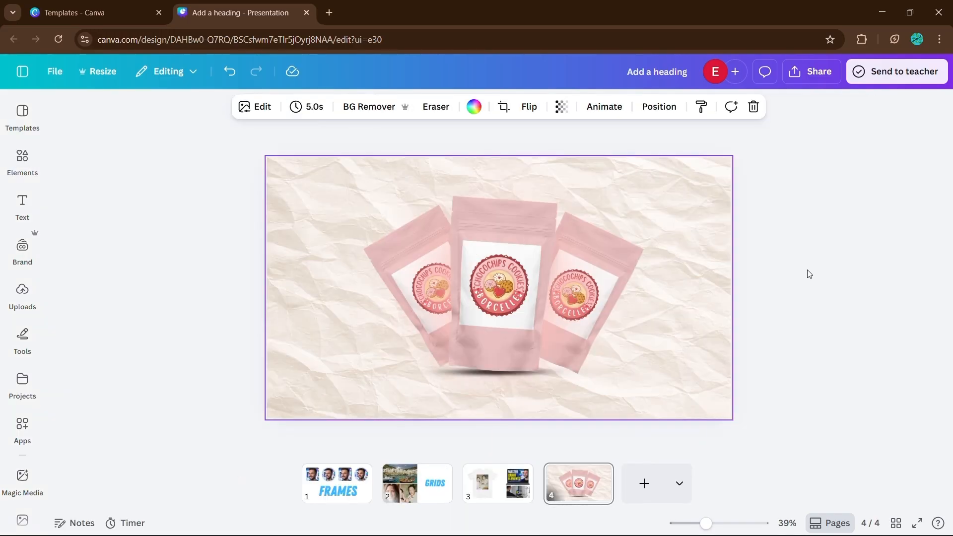
Select all the pouch elements and browse the element and page animation options.
click(786, 282)
click(367, 156)
drag(338, 133, 661, 330)
click(507, 109)
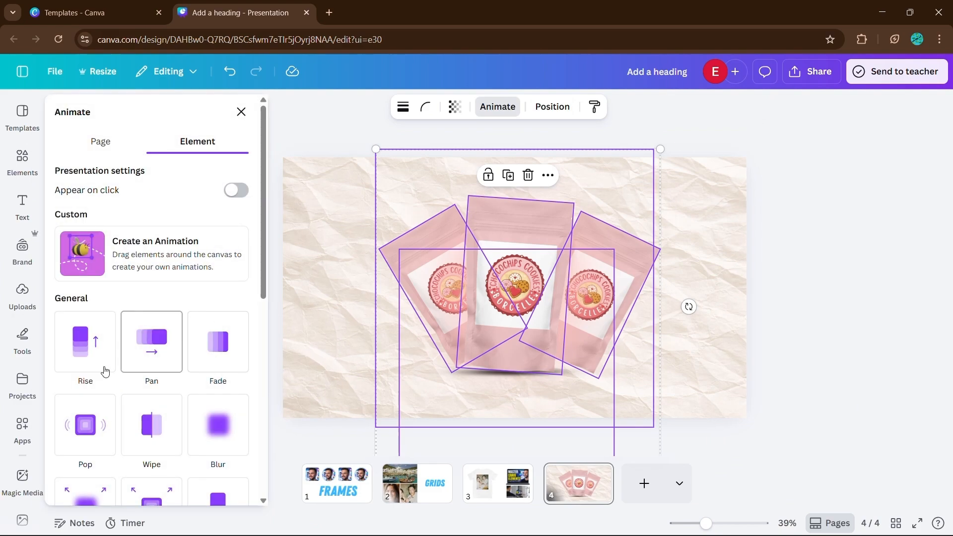
scroll(94, 375, down, 5)
scroll(110, 398, up, 6)
click(101, 142)
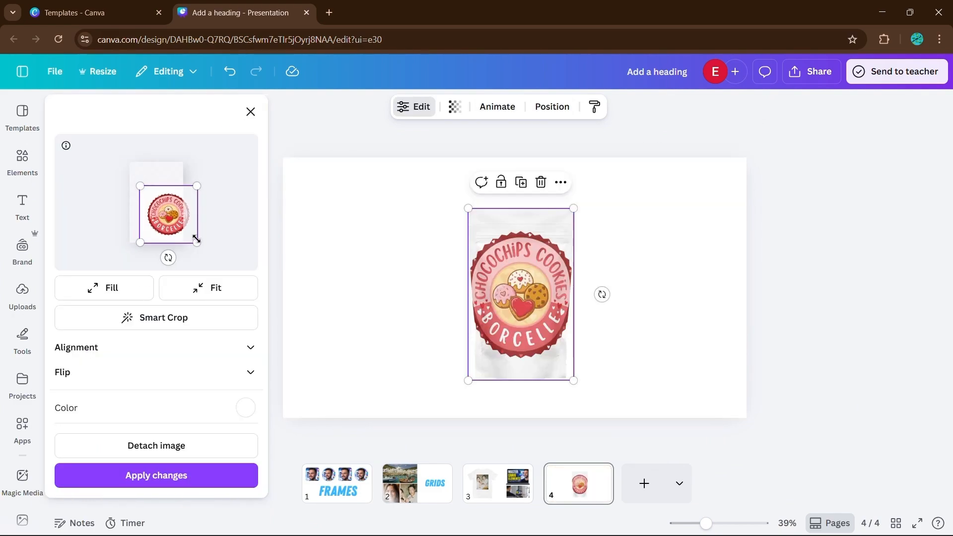
Resize the label image inside the pouch frame, set the frame colour to the pink photo colour and apply.
drag(197, 239, 164, 210)
click(246, 409)
click(124, 329)
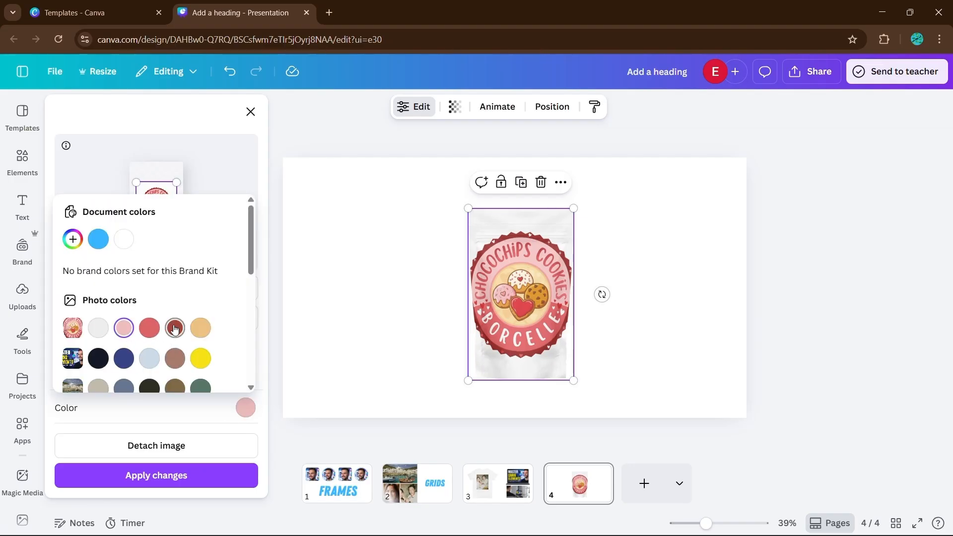
click(171, 475)
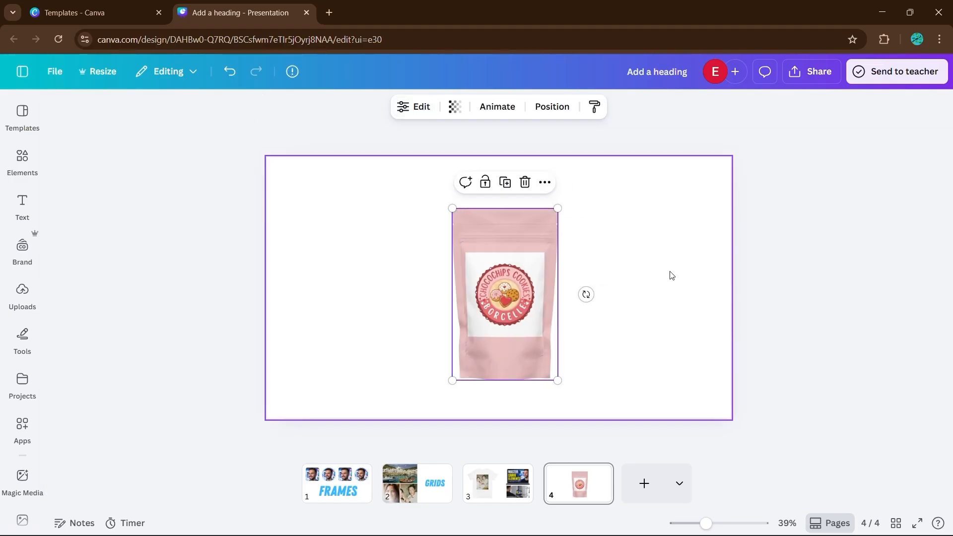
Duplicate the pouch, tilt the copy to the left and send it behind the original.
drag(586, 295, 584, 308)
click(506, 173)
drag(503, 279, 433, 268)
drag(422, 401, 489, 391)
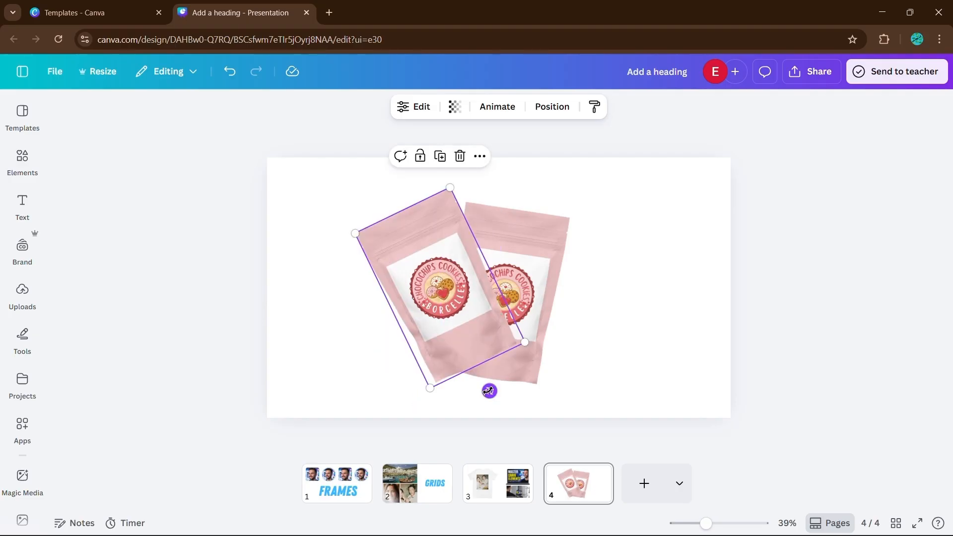
drag(471, 327, 492, 343)
drag(544, 357, 504, 354)
key(ctrl+[)
click(571, 343)
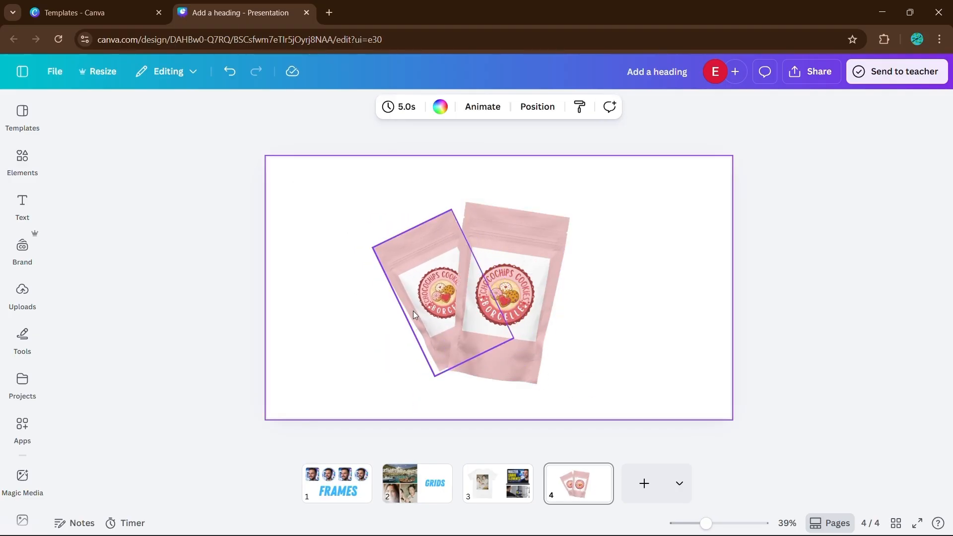
Shift the two pouches slightly to the right on the slide.
drag(366, 217, 521, 285)
drag(543, 284, 561, 282)
click(606, 300)
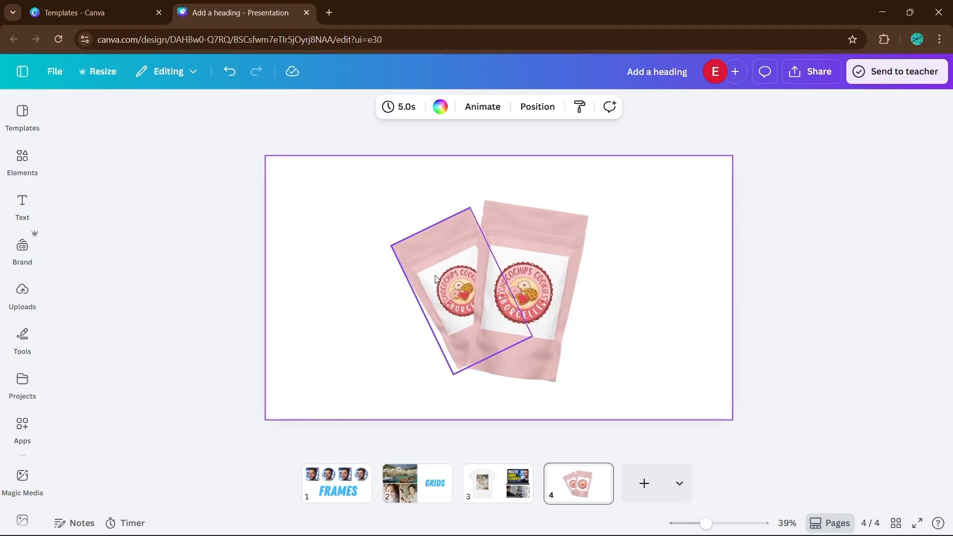
Duplicate the left pouch, rotate the copy to the right side and send it behind the centre pouch.
click(436, 279)
click(465, 180)
drag(508, 385, 430, 387)
drag(469, 302, 583, 324)
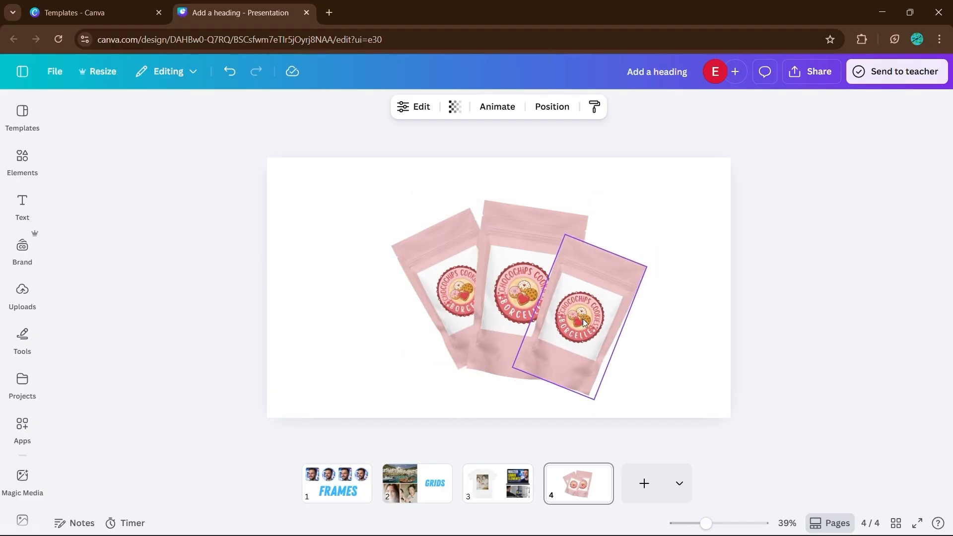
key(ctrl+[)
Resize and reposition the right pouch next to the centre pouch.
click(696, 293)
click(620, 318)
drag(647, 343, 642, 353)
drag(623, 322, 641, 314)
Select all three pouches, straighten them slightly and centre the group on the slide.
drag(370, 211, 608, 335)
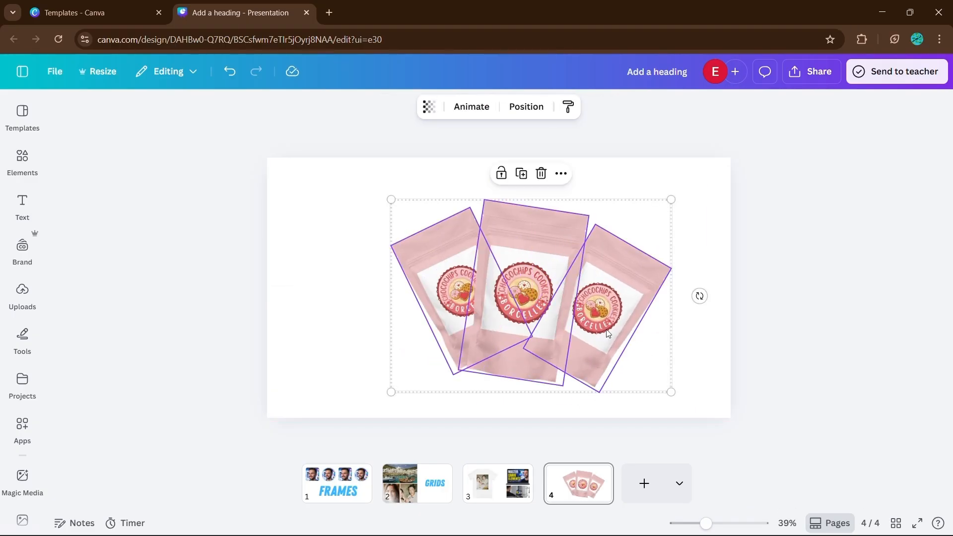
drag(700, 296, 699, 282)
drag(626, 285, 602, 278)
click(739, 279)
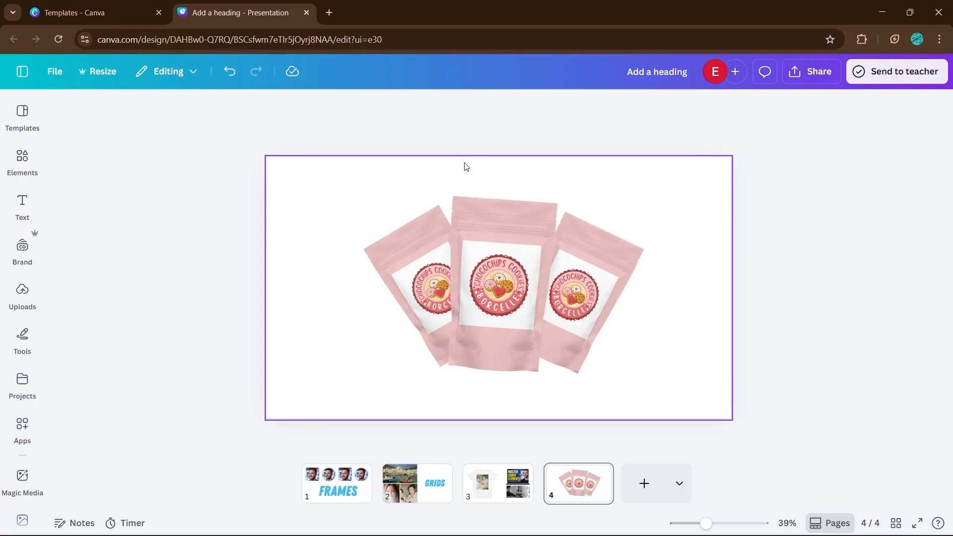
Add a crumpled paper texture photo from an elements search and make it the slide background.
click(351, 204)
click(23, 161)
click(121, 118)
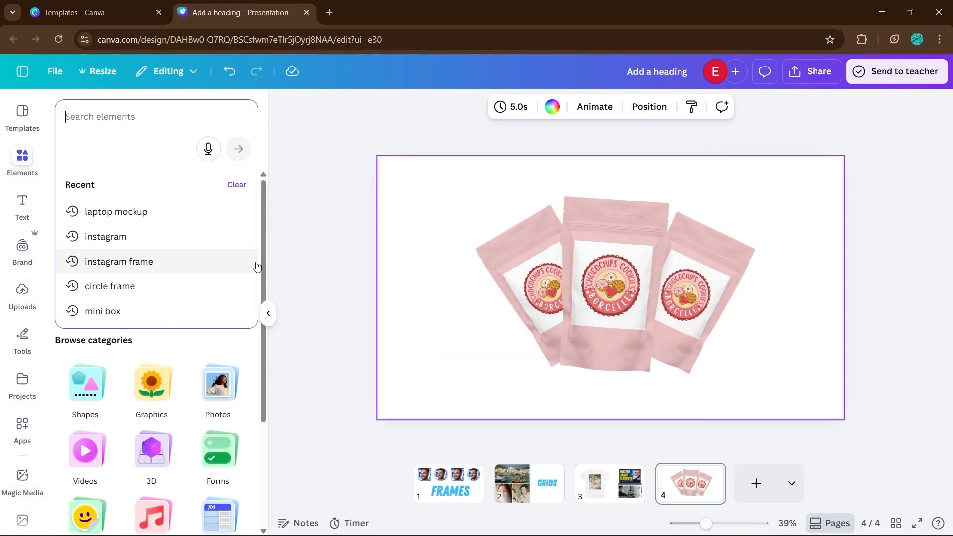
text(paper texture)
key(Return)
click(94, 455)
click(268, 314)
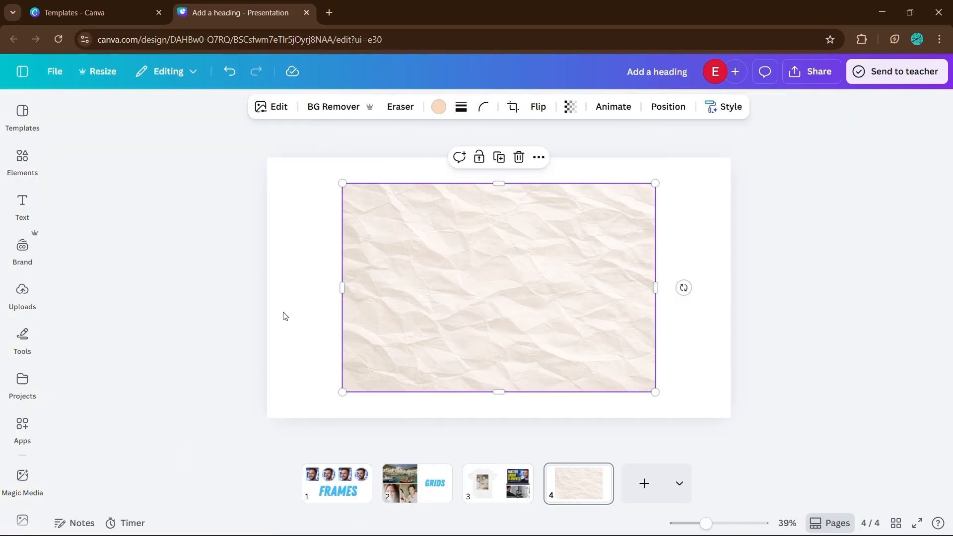
right_click(503, 298)
click(569, 468)
Search elements for a glow graphic, place it behind the front pouch and enlarge it.
click(22, 161)
click(121, 117)
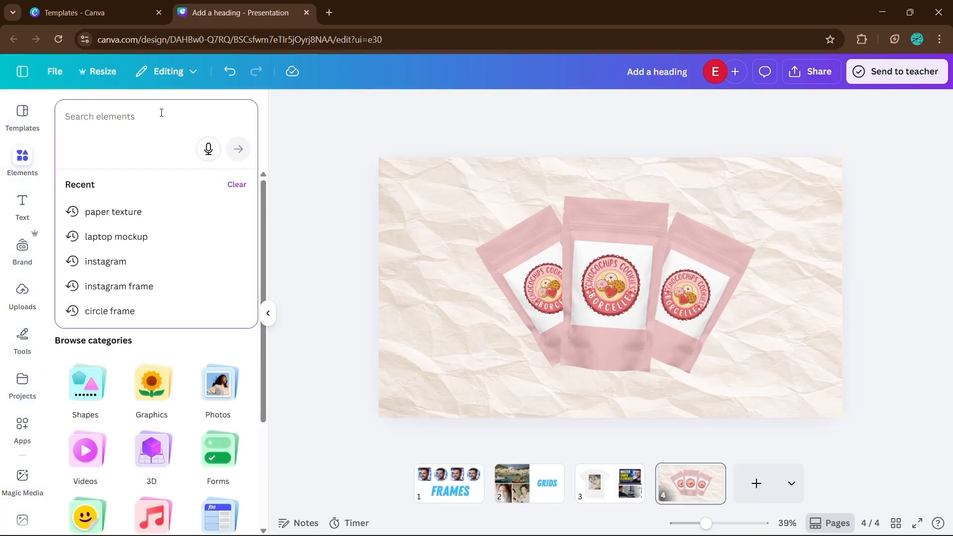
text(gloe)
key(Return)
click(79, 332)
click(268, 313)
key(ctrl+[)
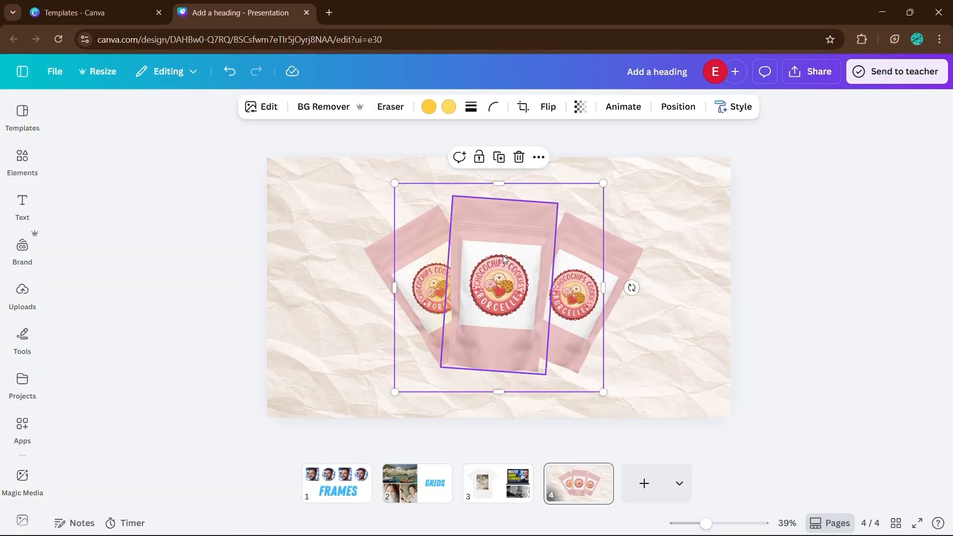
key(ctrl+])
key(ctrl+])
drag(395, 393, 421, 359)
Recolour the glow graphic with the red photo colour.
click(428, 107)
click(151, 368)
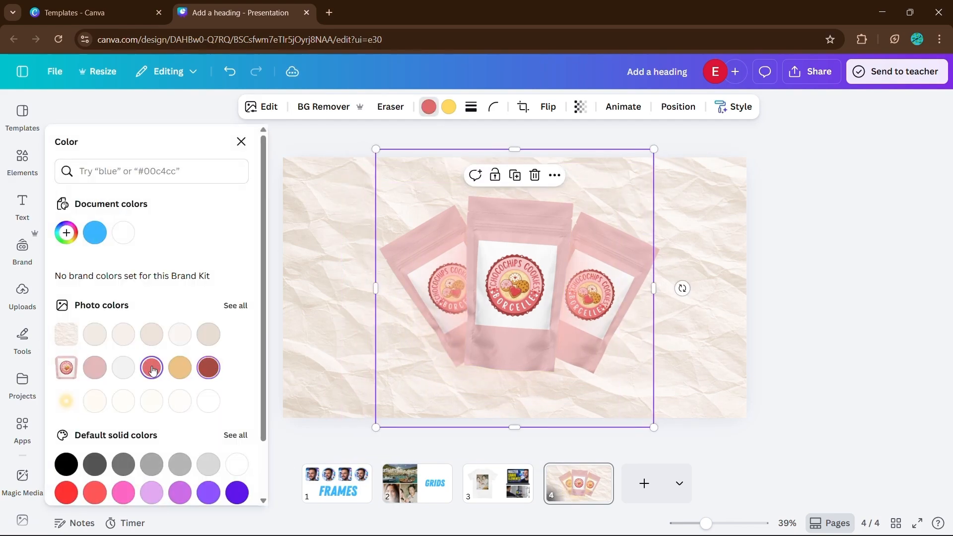
click(241, 141)
click(751, 285)
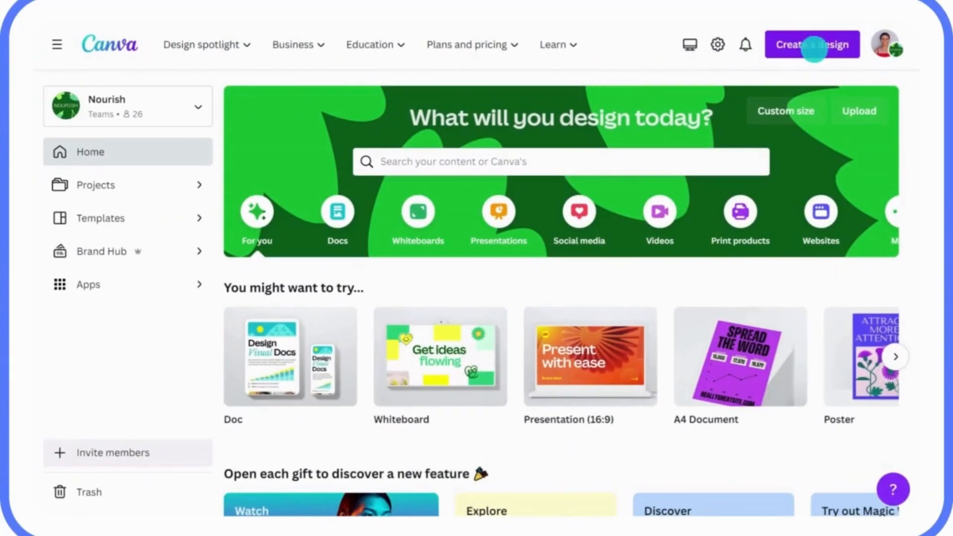
Import the Q1 Sustainability Strategy Doc PDF as a new design.
click(799, 54)
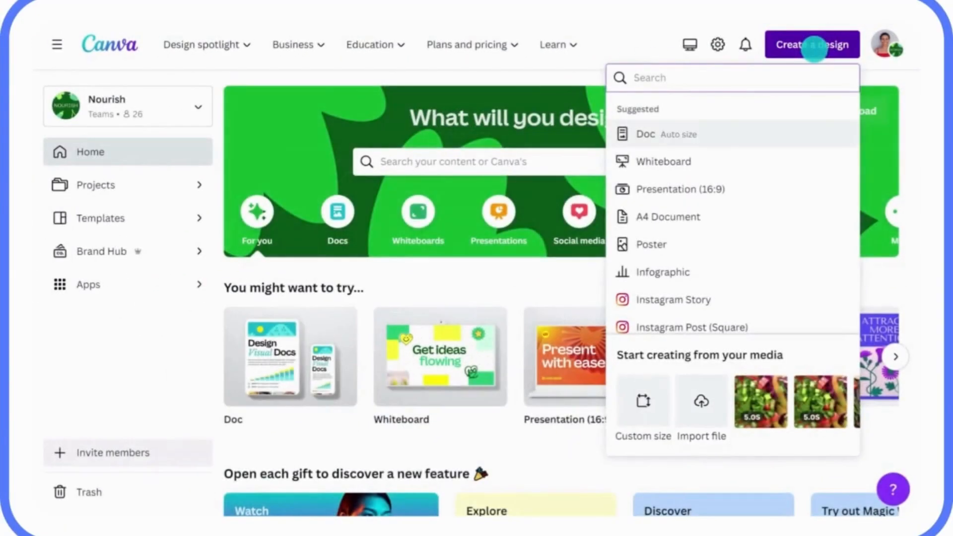
click(702, 397)
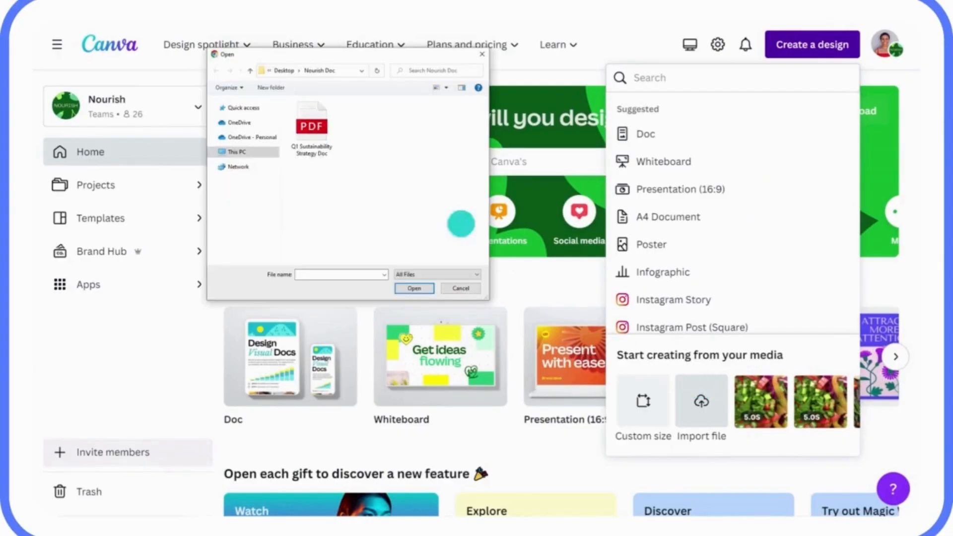
click(312, 124)
click(408, 289)
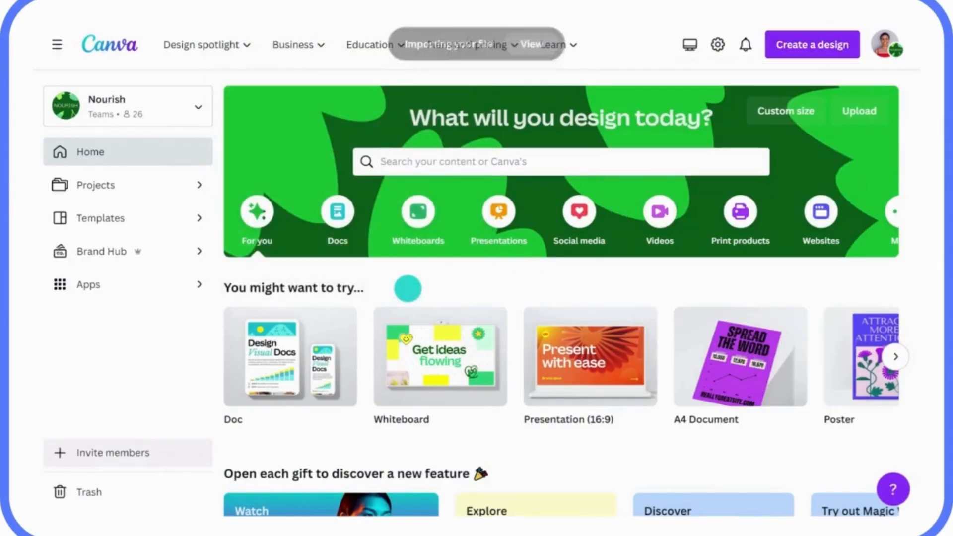
click(526, 48)
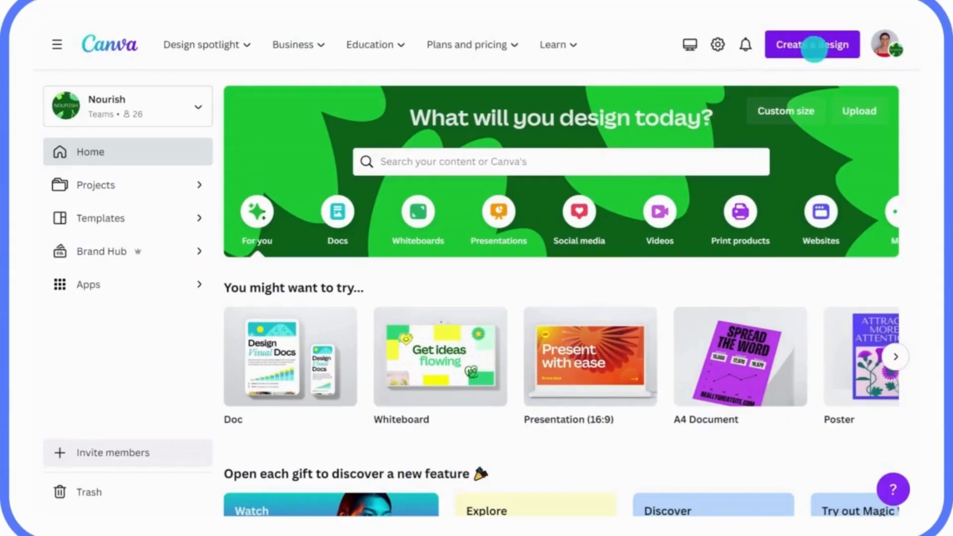
Create a new blank 1920 × 1080 px presentation.
click(805, 50)
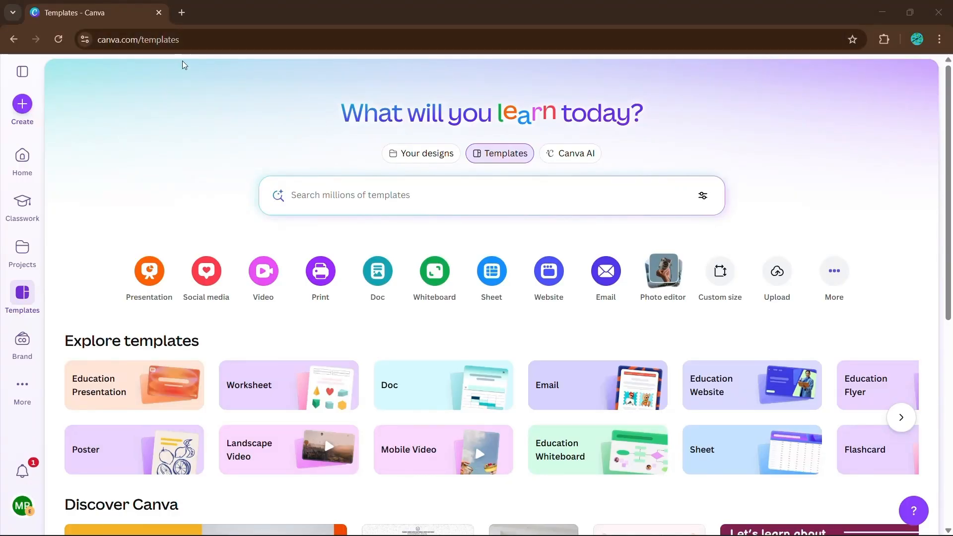
click(27, 104)
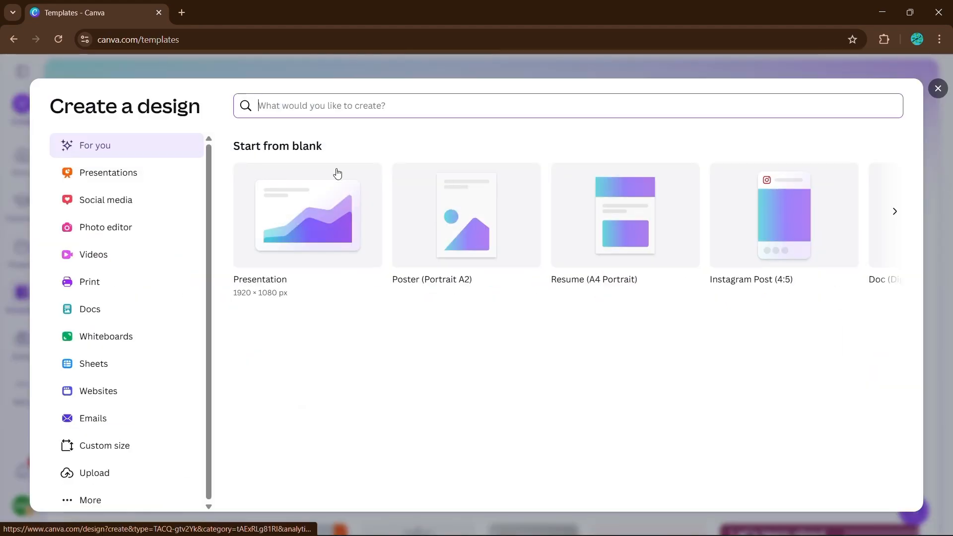
click(311, 212)
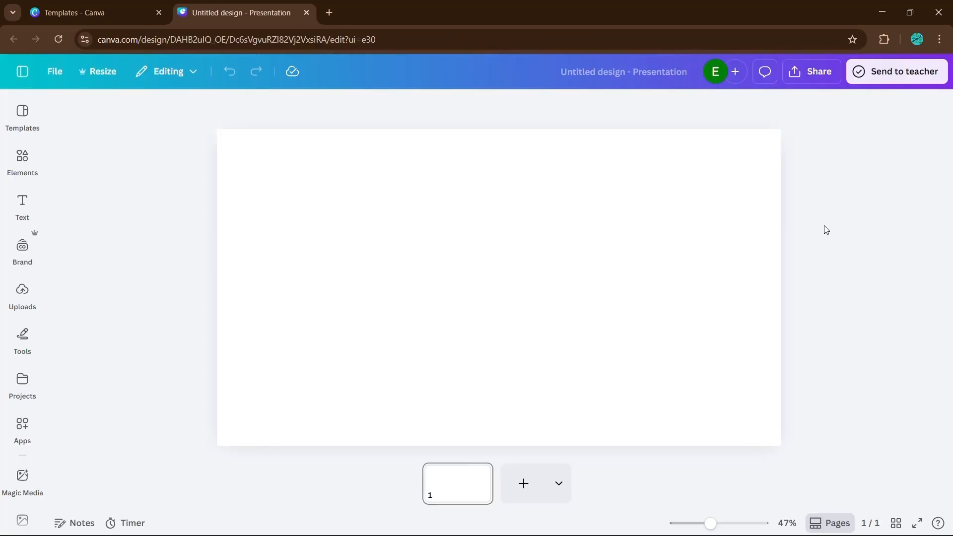
Add the window workspace photo with a laptop from Photos, shrink it and centre it on the slide.
click(22, 159)
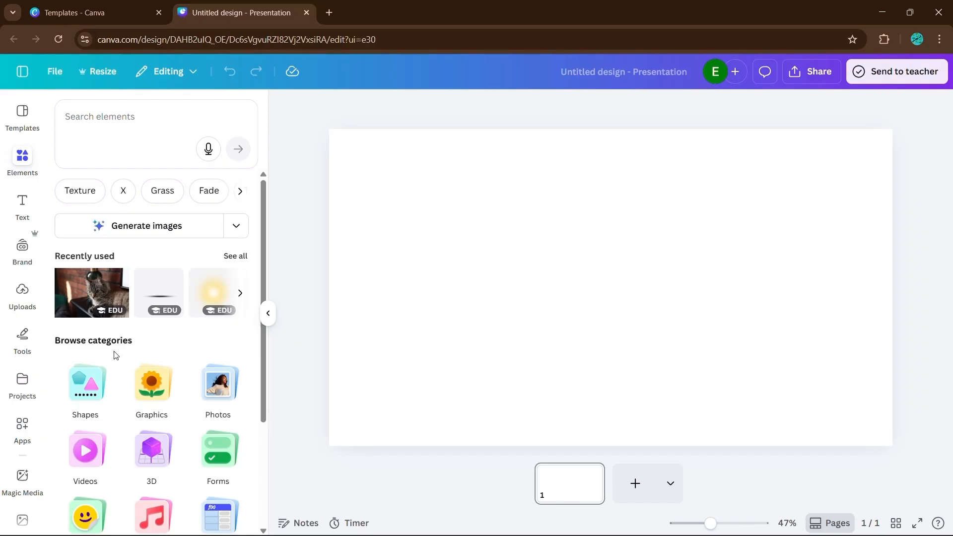
scroll(124, 348, down, 1)
scroll(129, 347, down, 3)
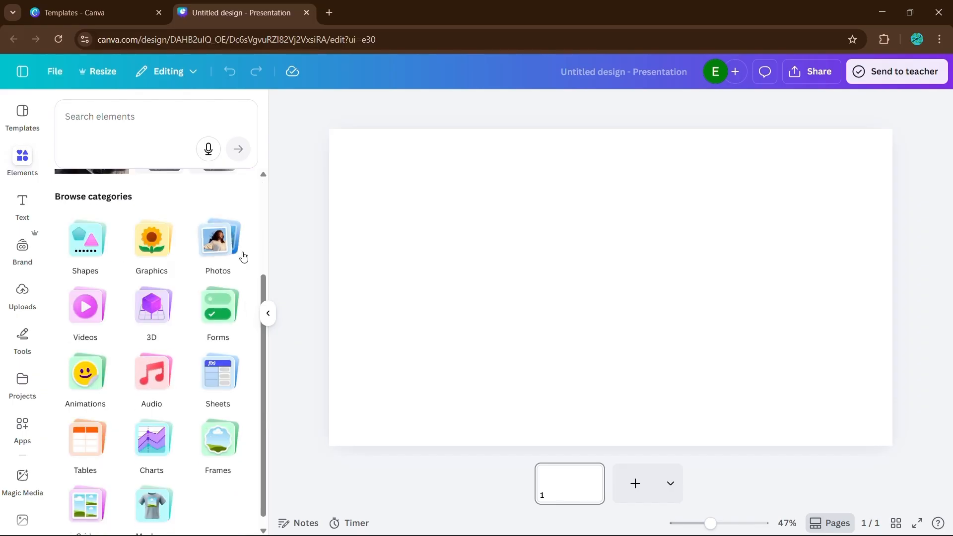
click(230, 229)
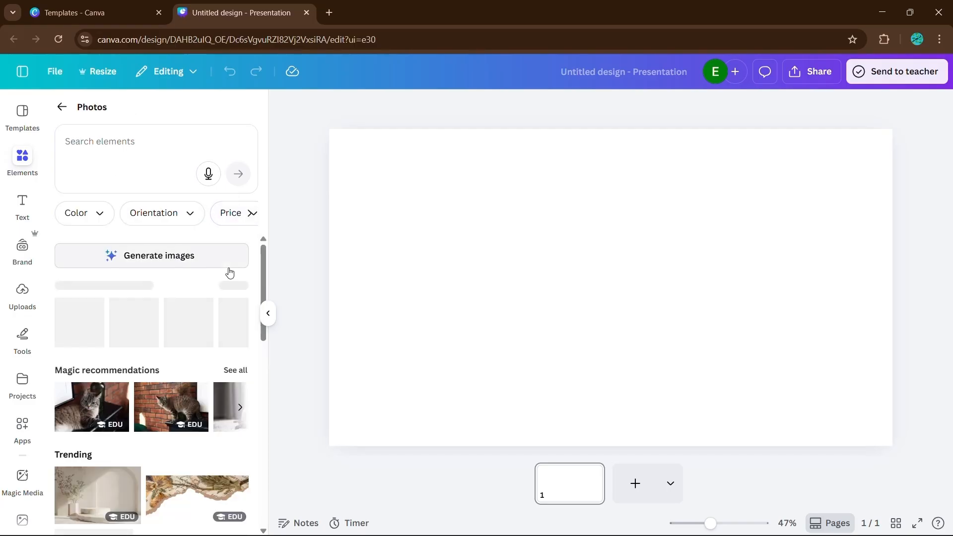
scroll(229, 268, down, 2)
scroll(228, 270, down, 2)
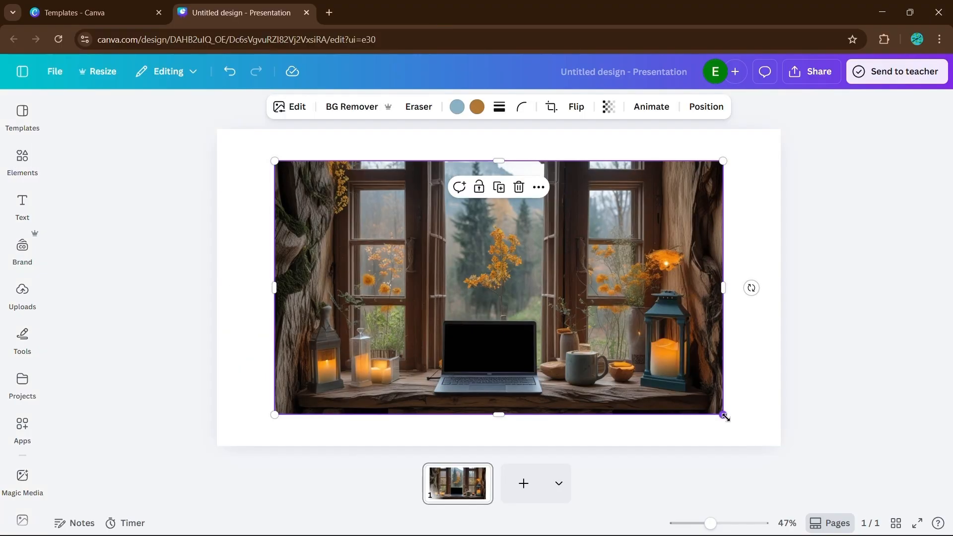
drag(723, 415, 600, 349)
drag(629, 253, 571, 254)
drag(485, 257, 541, 279)
click(730, 301)
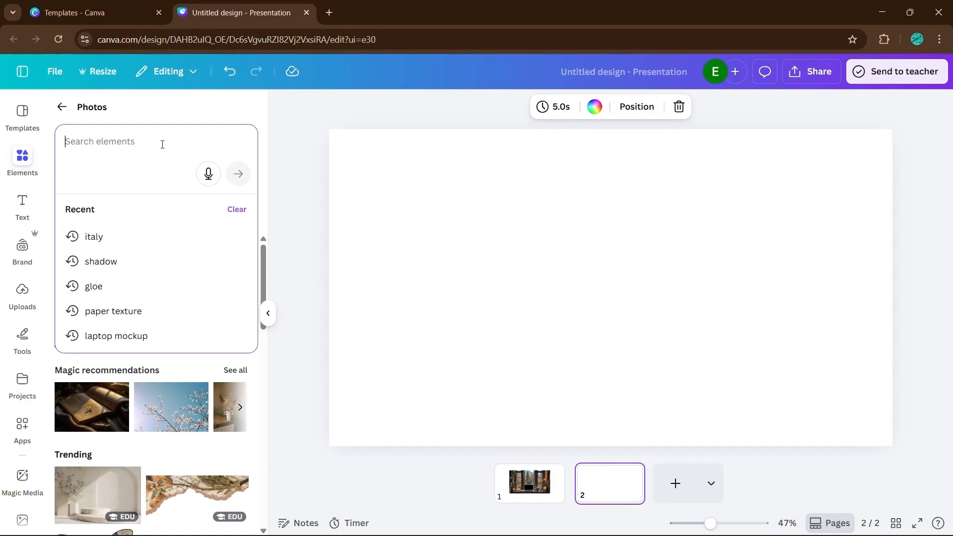
Search photos for 'minimalist workspace' and set the desk-with-lamp photo as the second slide's background.
text(minimalist workspace)
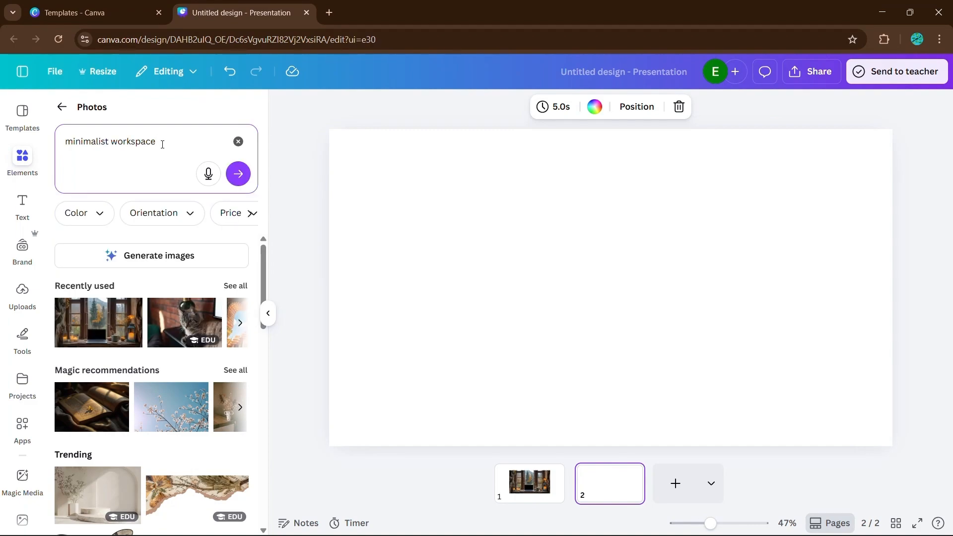
click(238, 174)
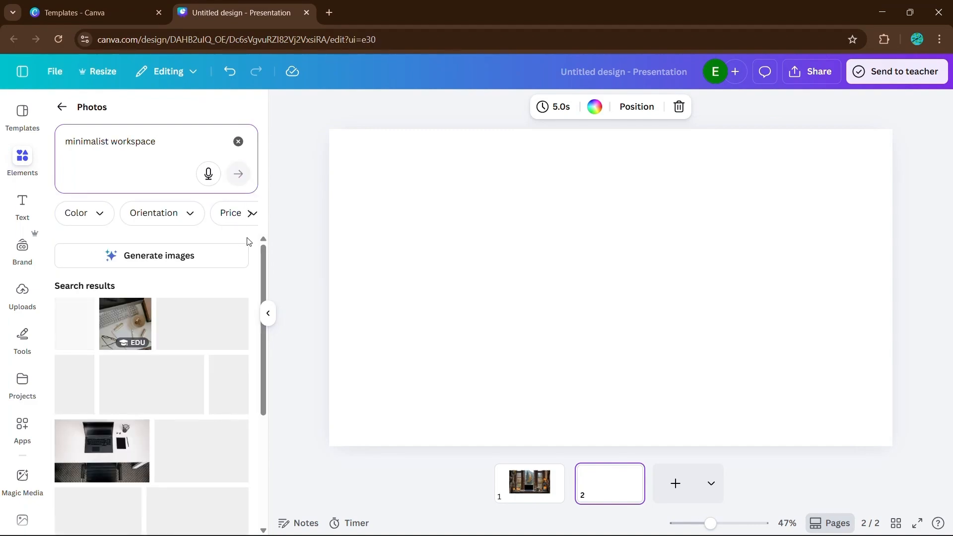
scroll(198, 336, down, 2)
scroll(195, 336, up, 2)
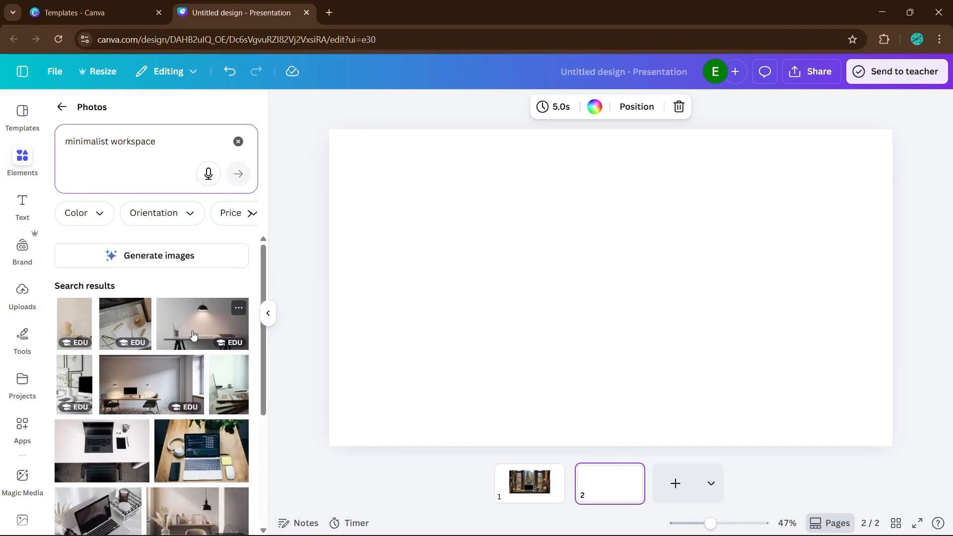
click(193, 336)
click(268, 314)
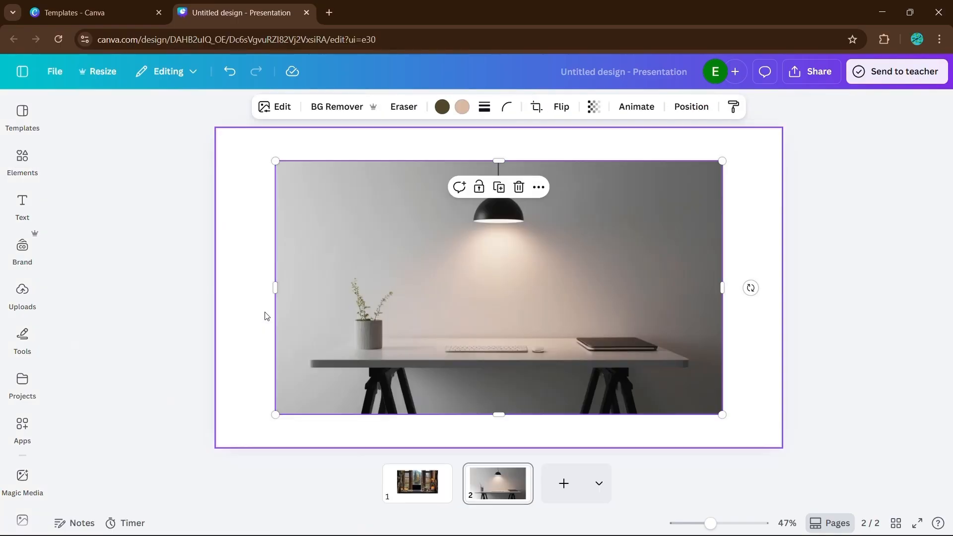
right_click(498, 283)
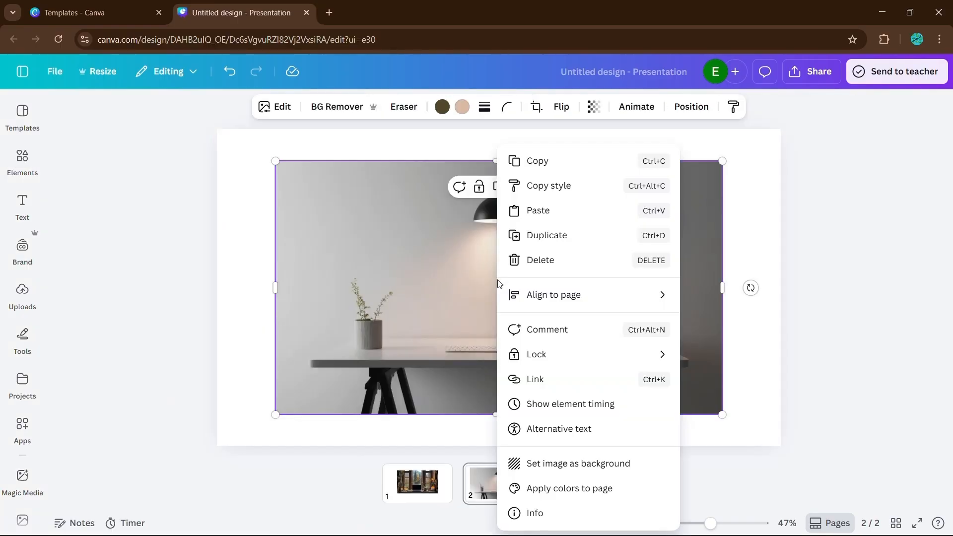
click(526, 463)
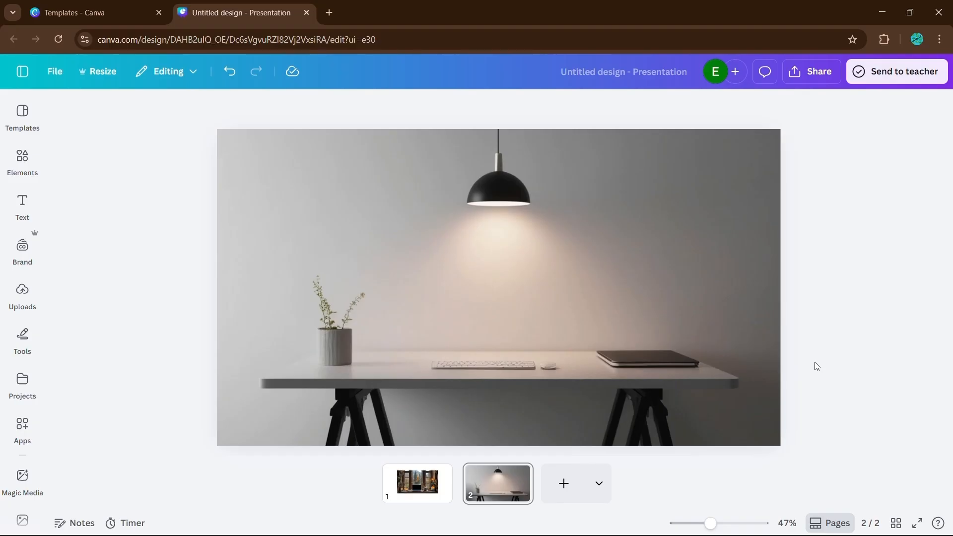
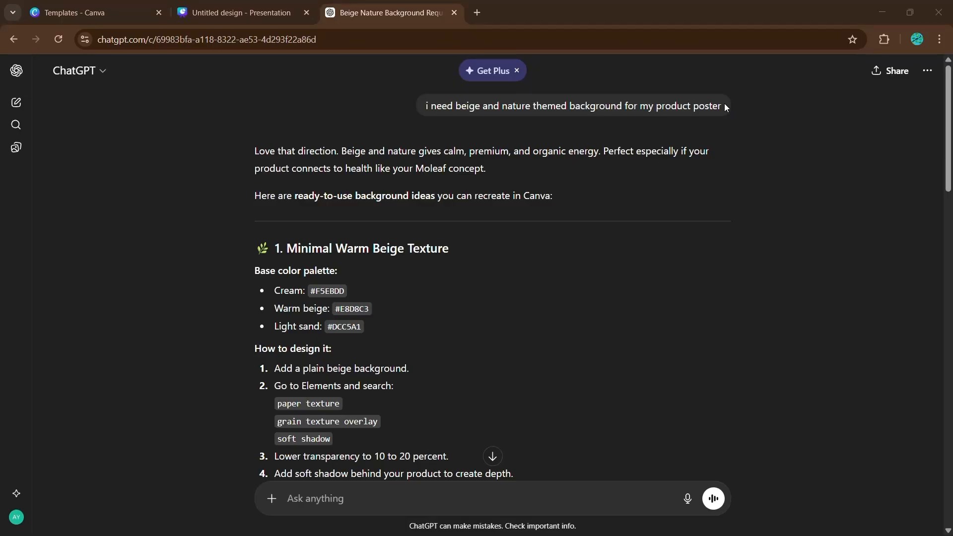
Switch to the ChatGPT tab and ask for a short prompt to generate the beige nature background in Canva's image generator.
drag(725, 107, 535, 116)
click(424, 109)
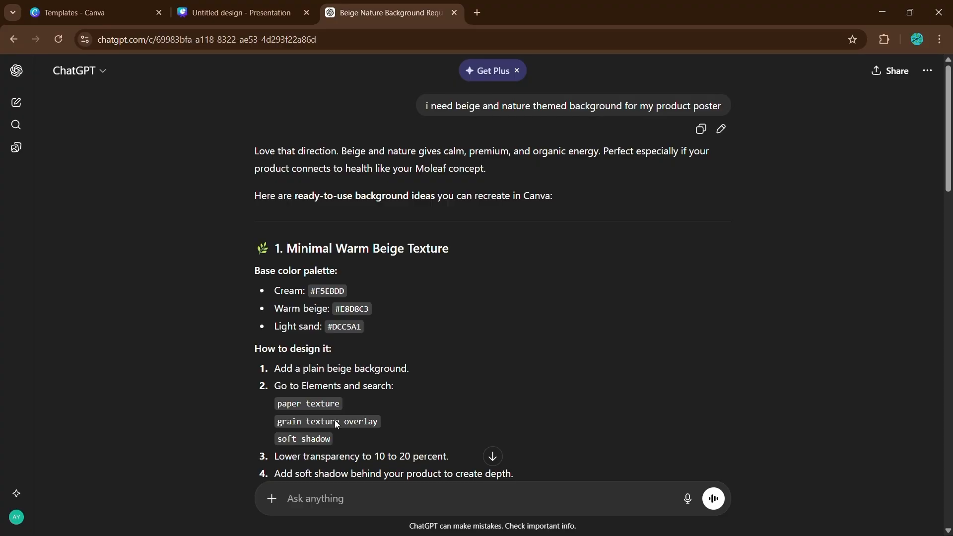
text(give me a short prompt to generate that in canva image generator.)
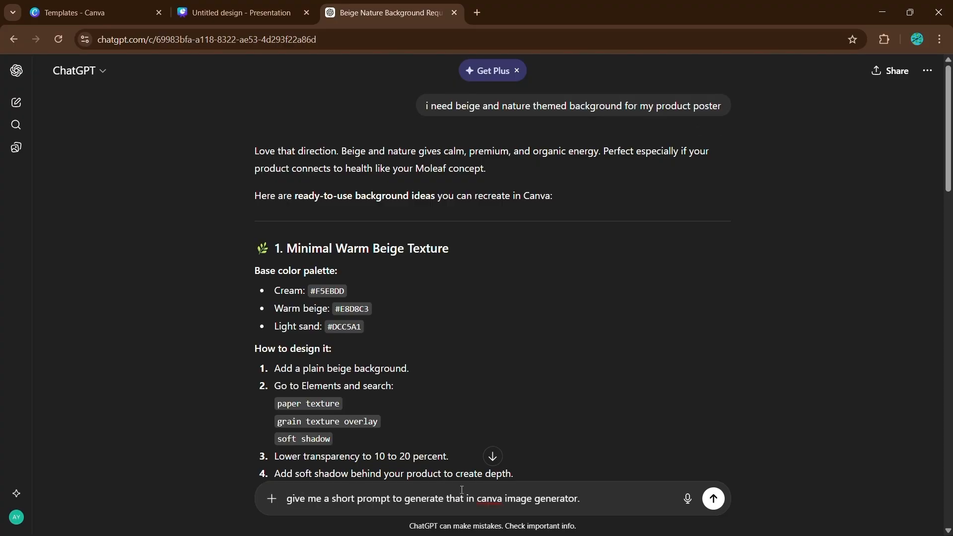
key(Return)
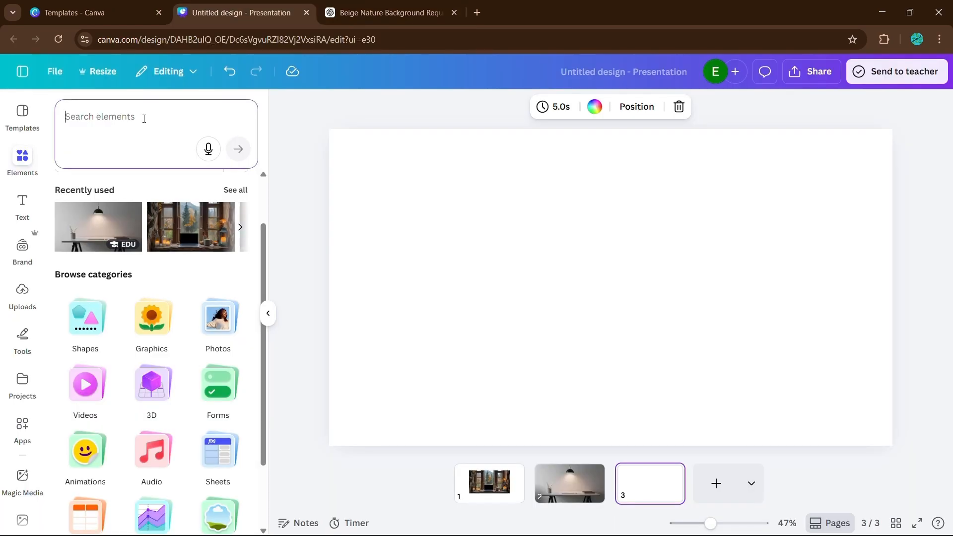
Generate images from the pasted beige background prompt and add the one with sage green leaves in the corners as a new slide.
text(Soft warm beige background with subtle paper texture, natural lighting, minimal aesthetic, organic brand style, high resolution)
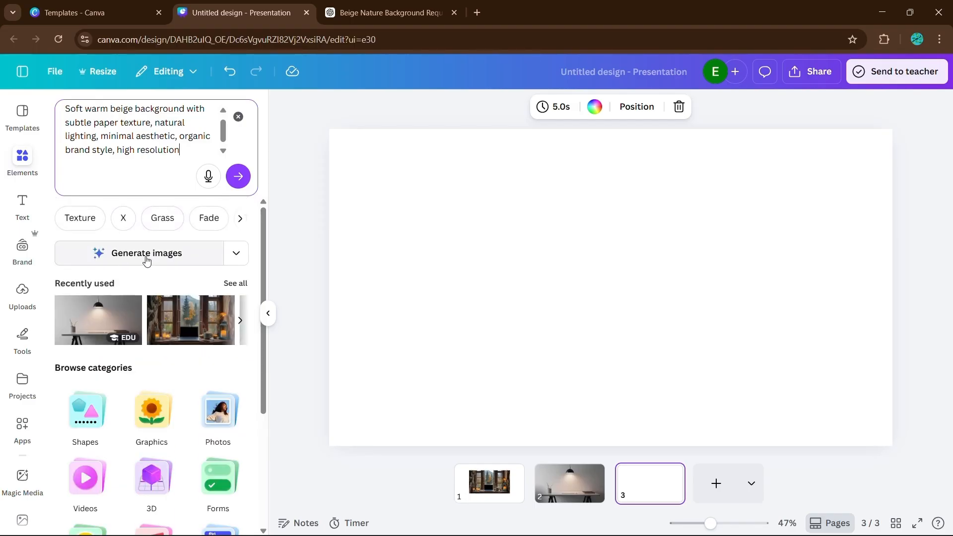
click(159, 252)
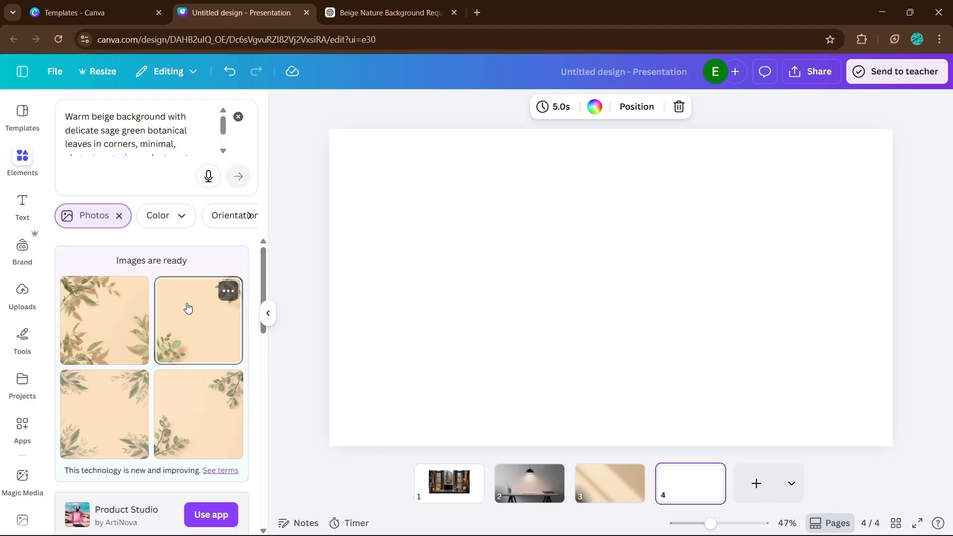
click(190, 347)
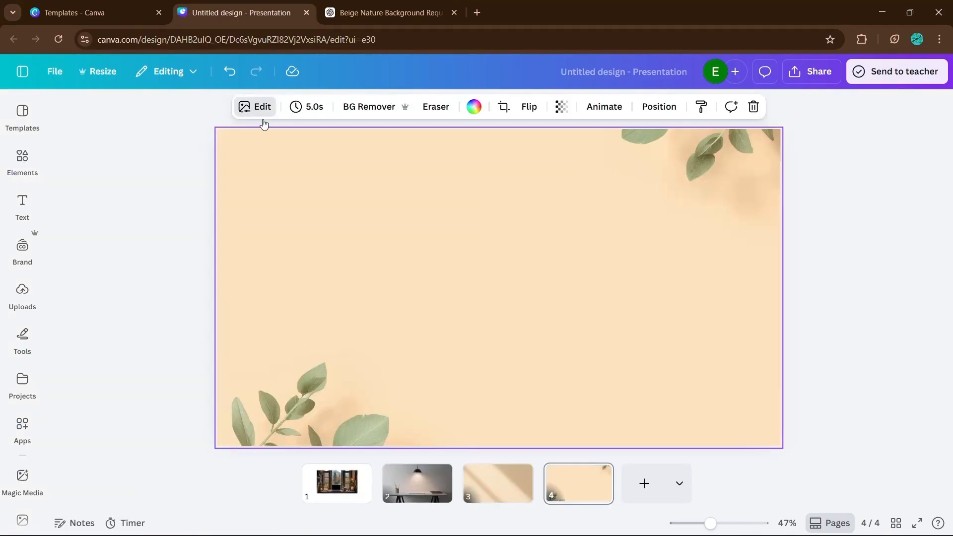
Open the background image's adjustment settings and browse the light controls.
click(262, 109)
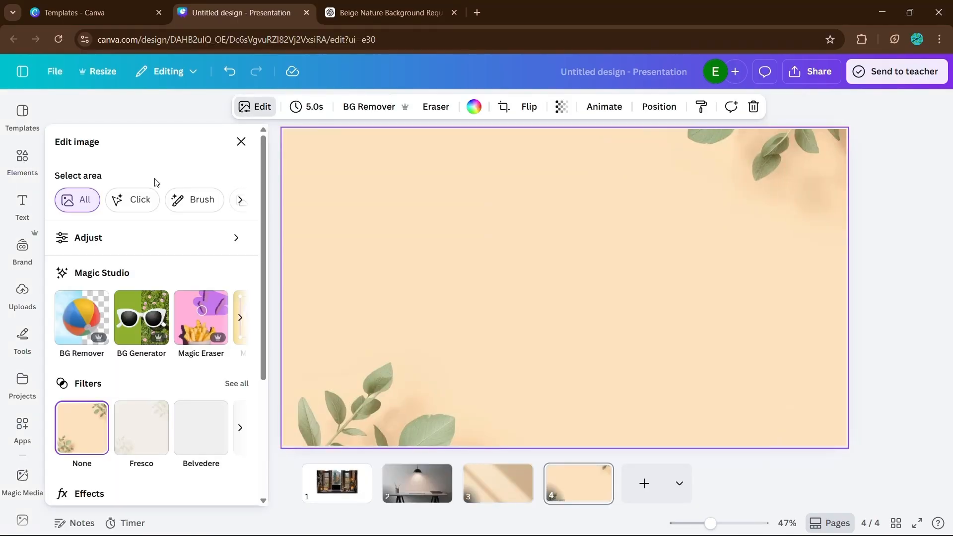
click(113, 239)
scroll(122, 301, down, 4)
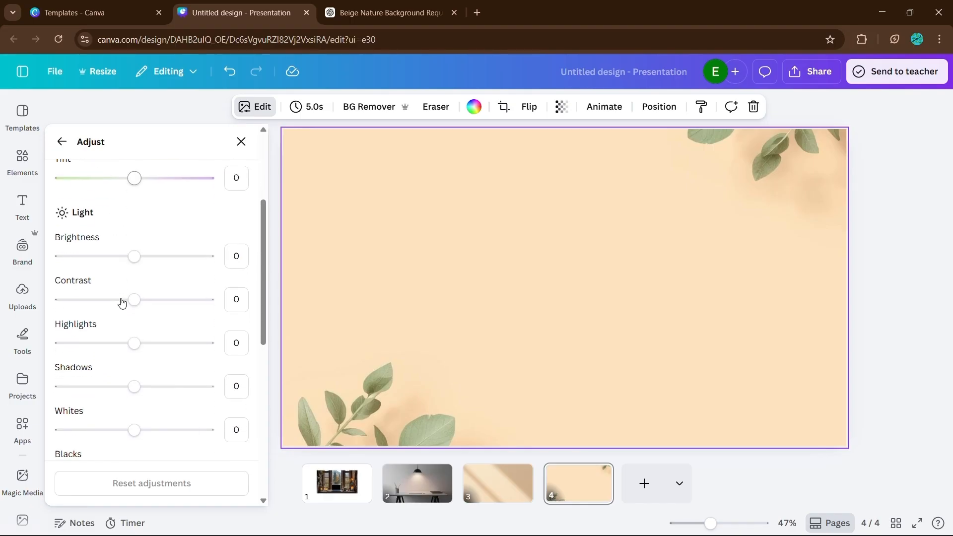
scroll(122, 303, down, 1)
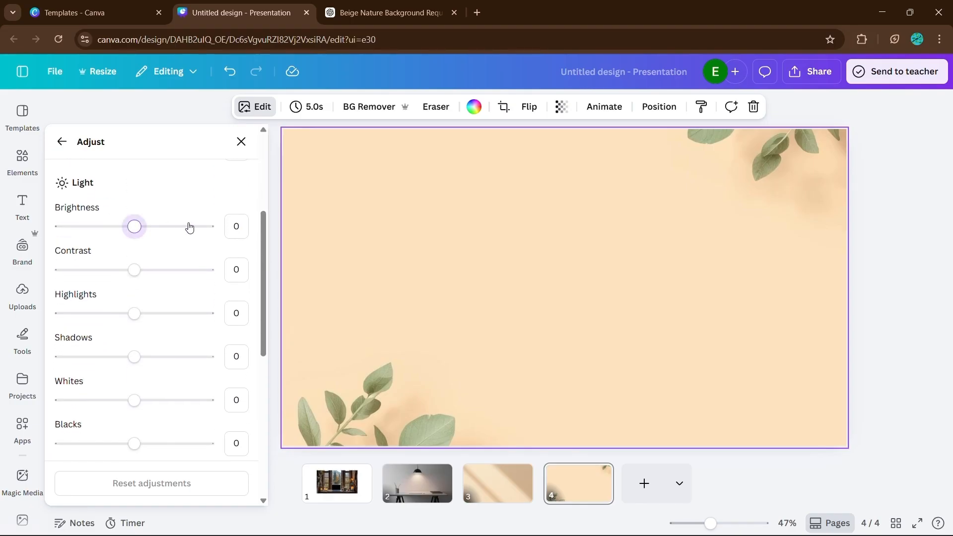
Add a heading to the slide and move it up toward the top.
key(t)
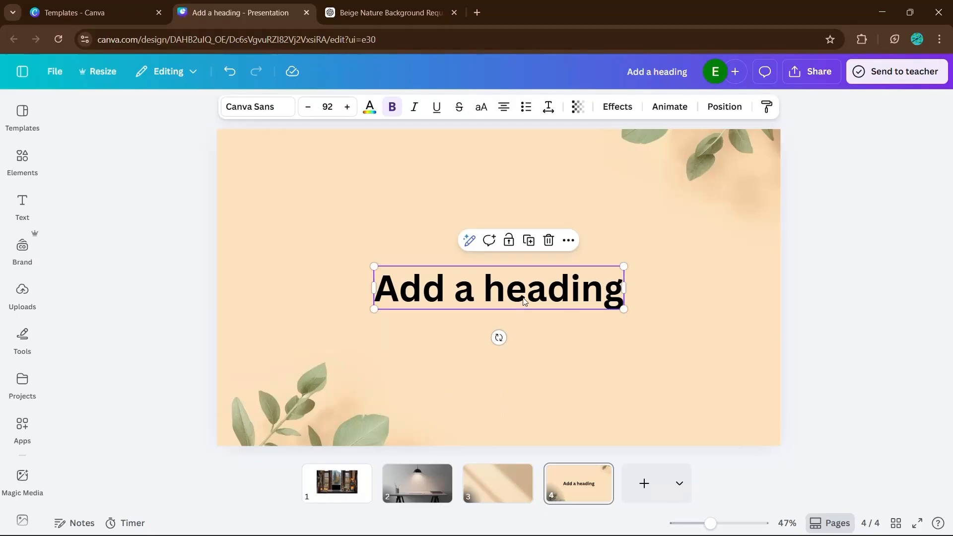
drag(524, 301, 526, 220)
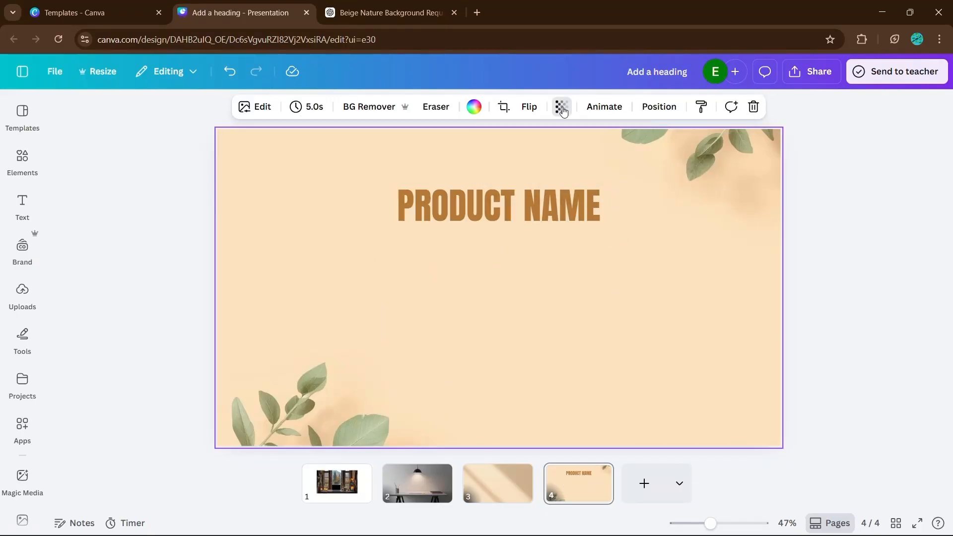
Adjust the background image's transparency and stretch a black gradient shape over the slide.
click(561, 107)
drag(581, 170, 523, 187)
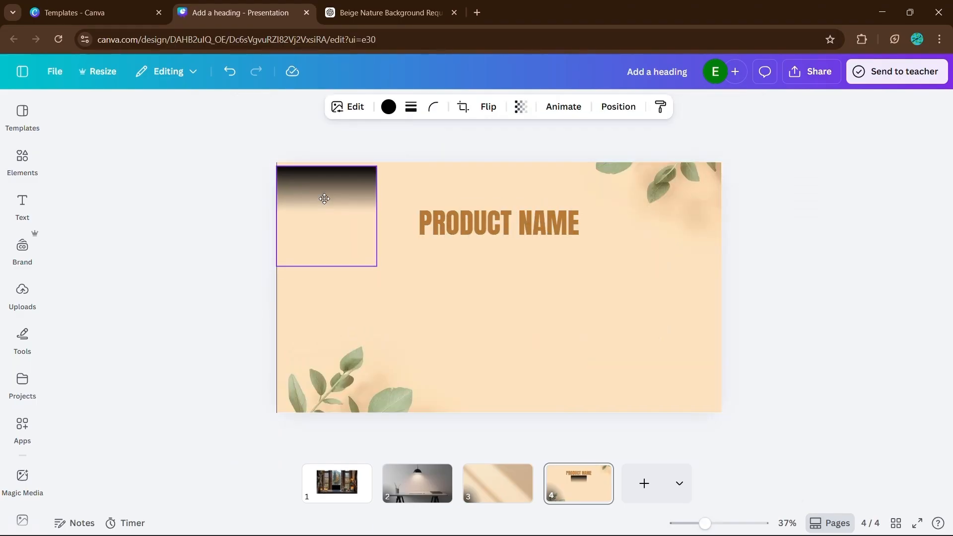
drag(324, 199, 324, 195)
drag(377, 262, 834, 532)
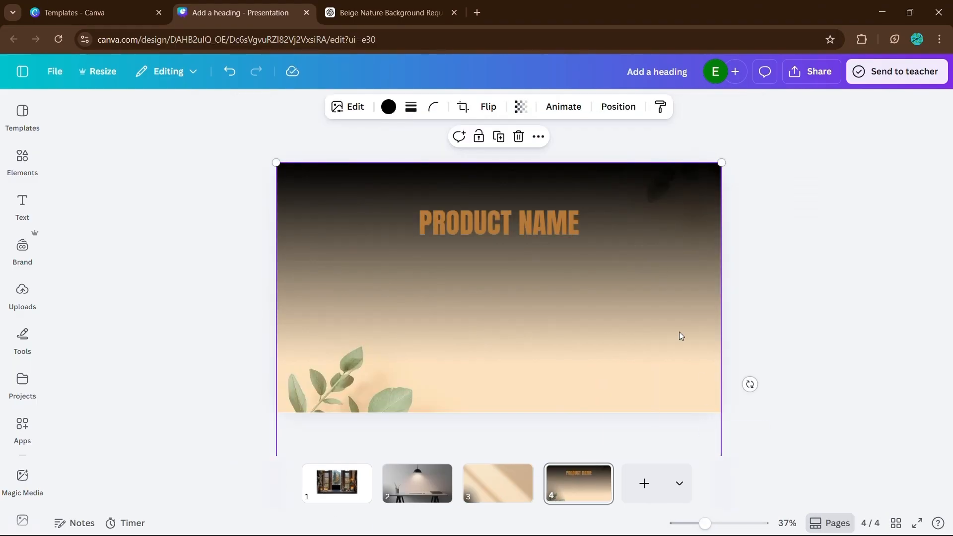
Lower the gradient overlay's transparency and layer it between the PRODUCT NAME heading and the background.
click(618, 107)
click(250, 112)
click(521, 107)
drag(552, 158, 488, 160)
click(619, 107)
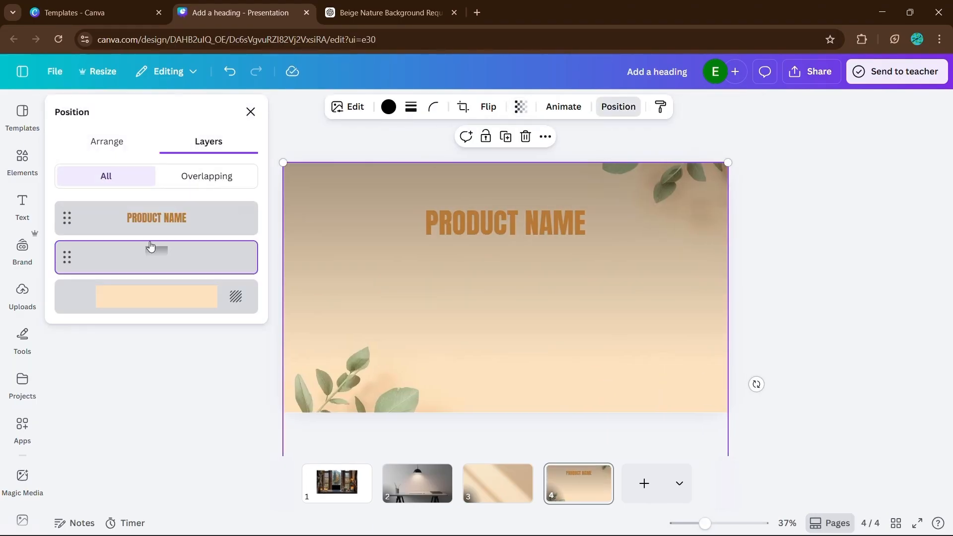
click(153, 221)
click(369, 107)
click(116, 331)
click(811, 217)
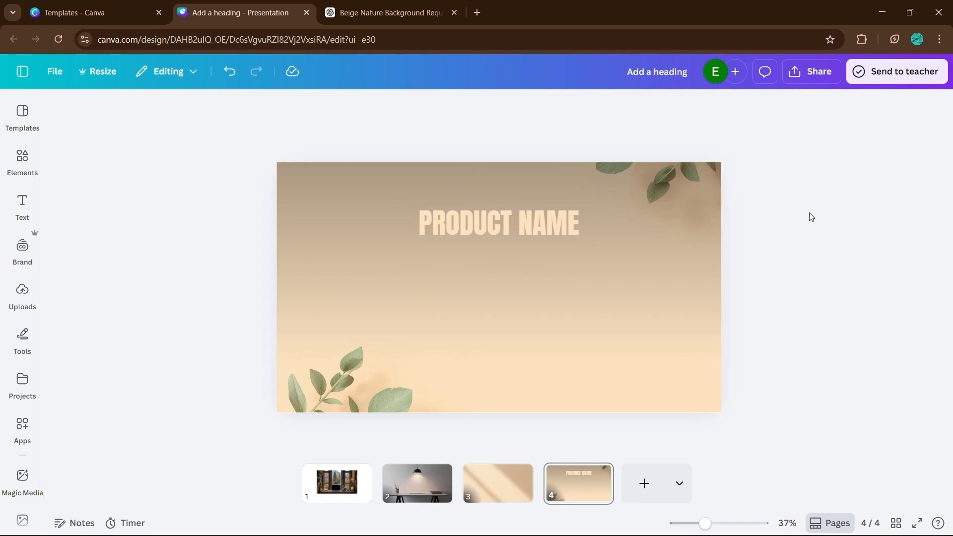
Select the PRODUCT NAME heading and apply a text effect to it.
mouse_move(673, 286)
mouse_down()
mouse_move(675, 362)
mouse_move(672, 285)
mouse_up()
click(816, 265)
click(499, 223)
click(670, 106)
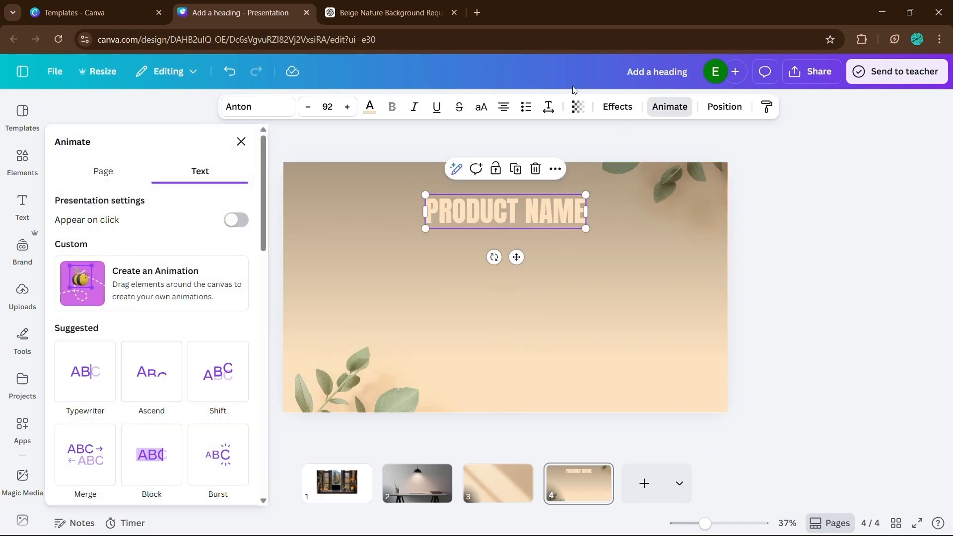
click(618, 106)
click(152, 212)
click(238, 451)
click(91, 289)
click(821, 285)
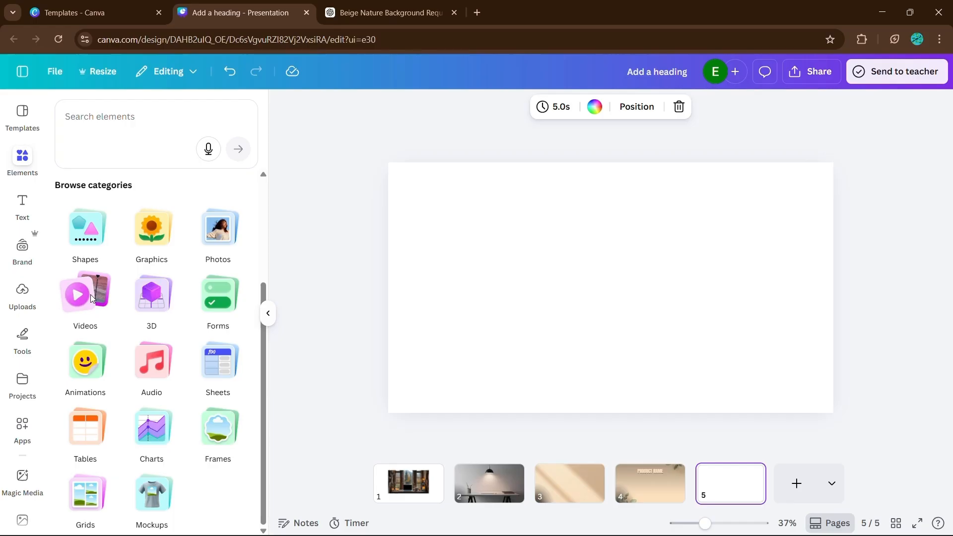
Select the suitcase video beside the phone frame and trim its start.
click(91, 298)
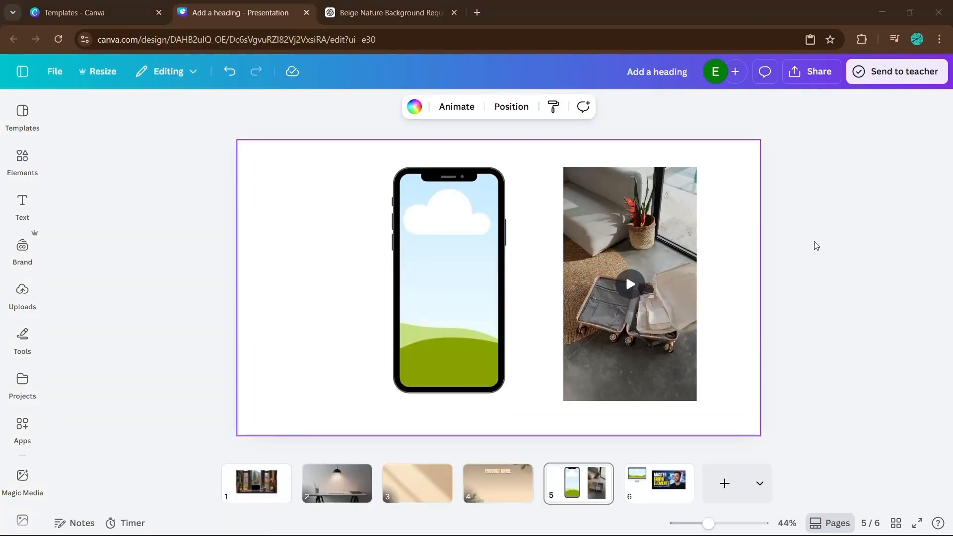
click(662, 234)
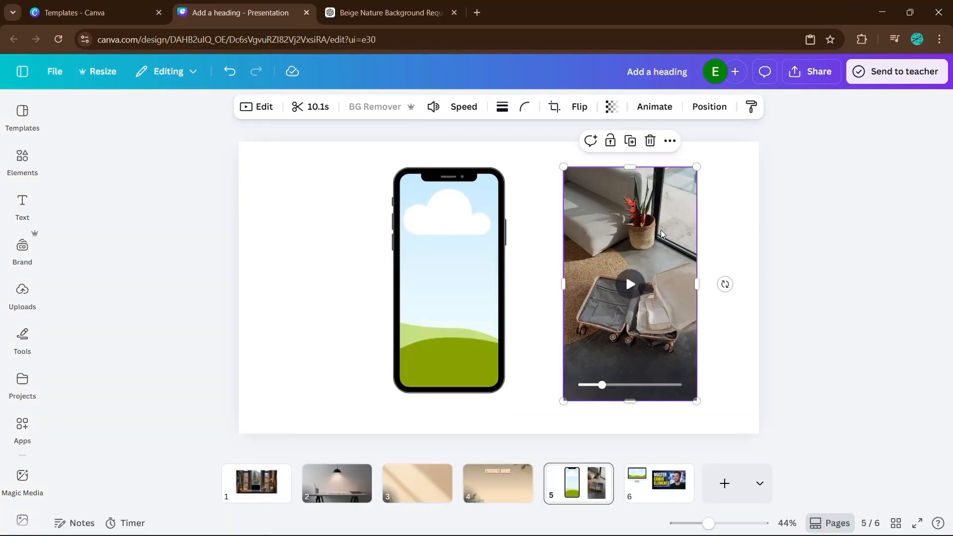
click(256, 107)
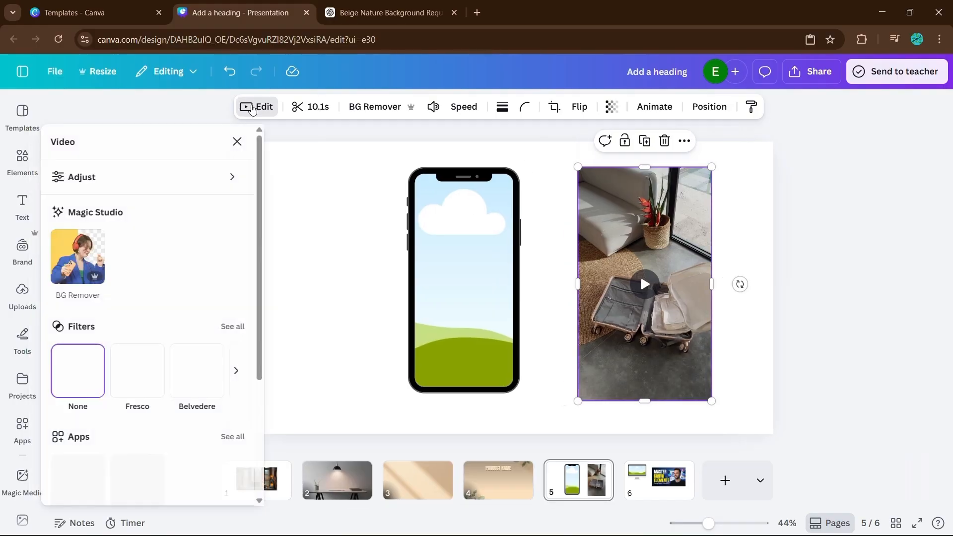
click(304, 107)
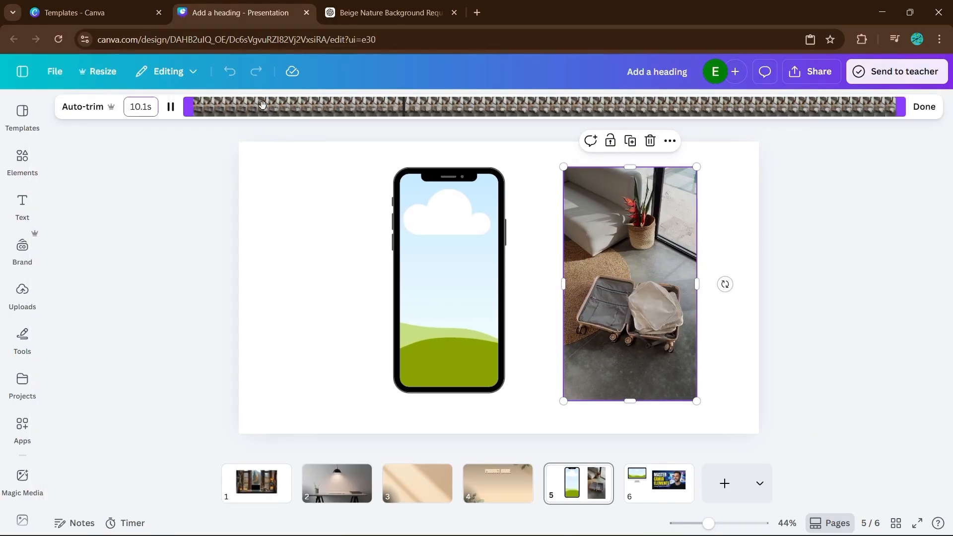
drag(188, 107, 308, 95)
drag(308, 96, 387, 99)
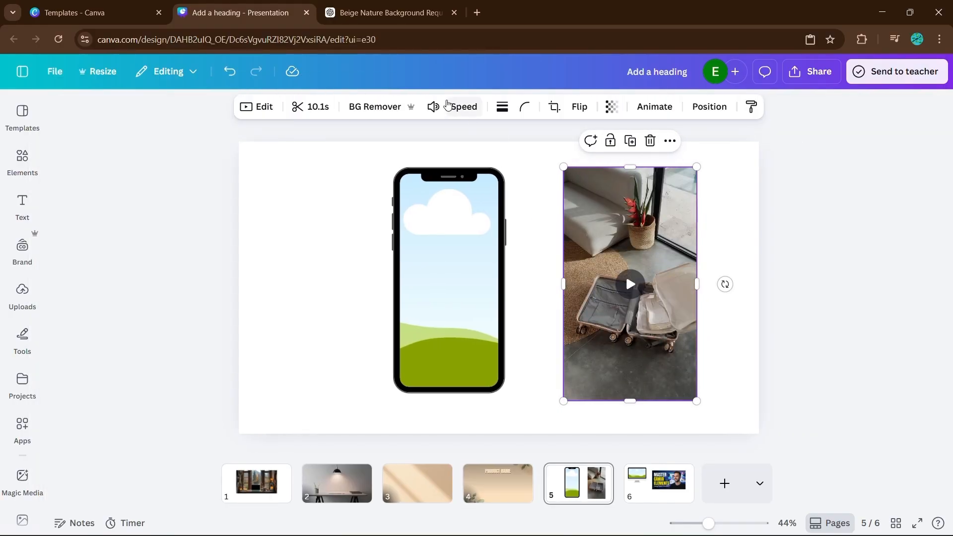
Lower the suitcase video's volume slightly.
click(433, 108)
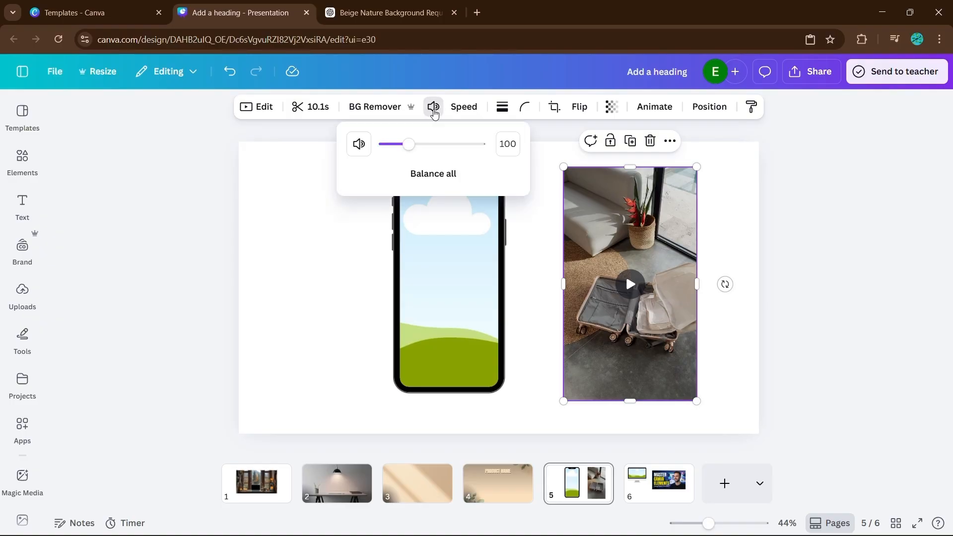
mouse_move(426, 142)
mouse_down()
mouse_move(482, 143)
mouse_move(415, 144)
mouse_up()
click(671, 260)
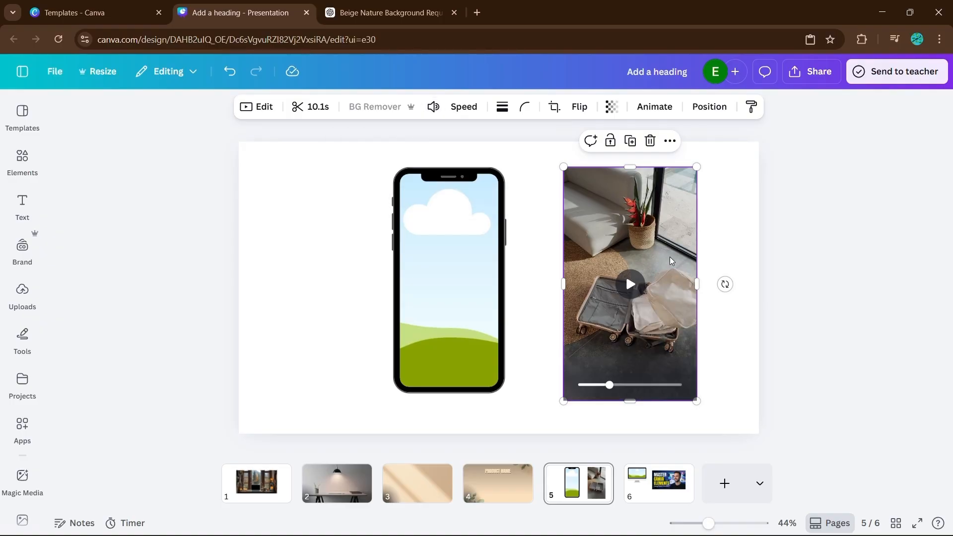
Drag the video into the phone frame and reposition it on the slide.
drag(671, 260, 547, 256)
click(614, 267)
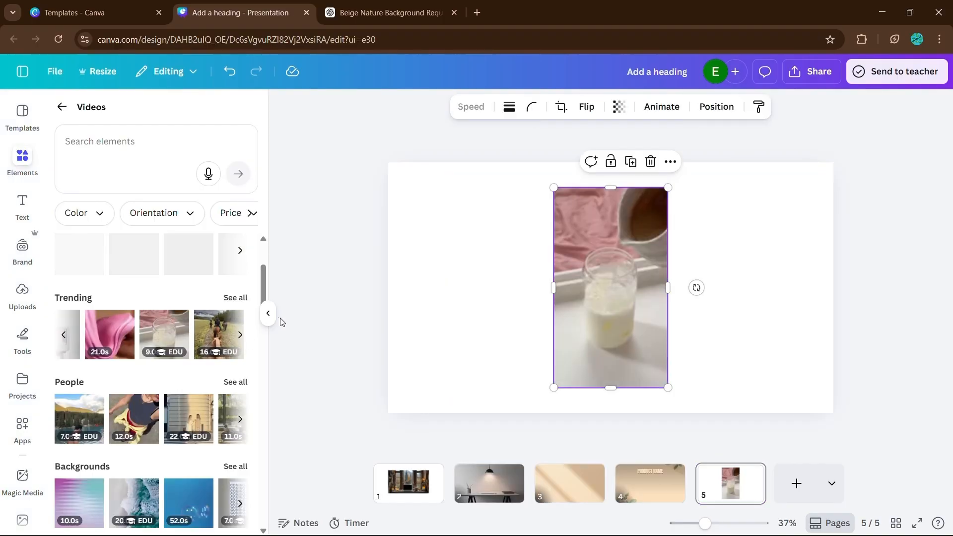
click(268, 313)
drag(543, 308, 579, 309)
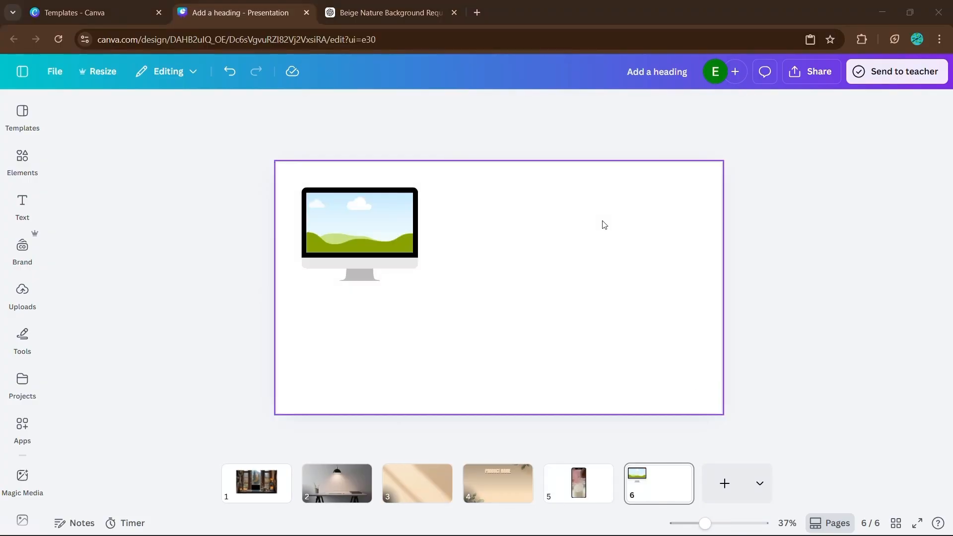
Paste a YouTube video link onto the monitor mockup slide and move the embed to the right of the monitor.
right_click(604, 225)
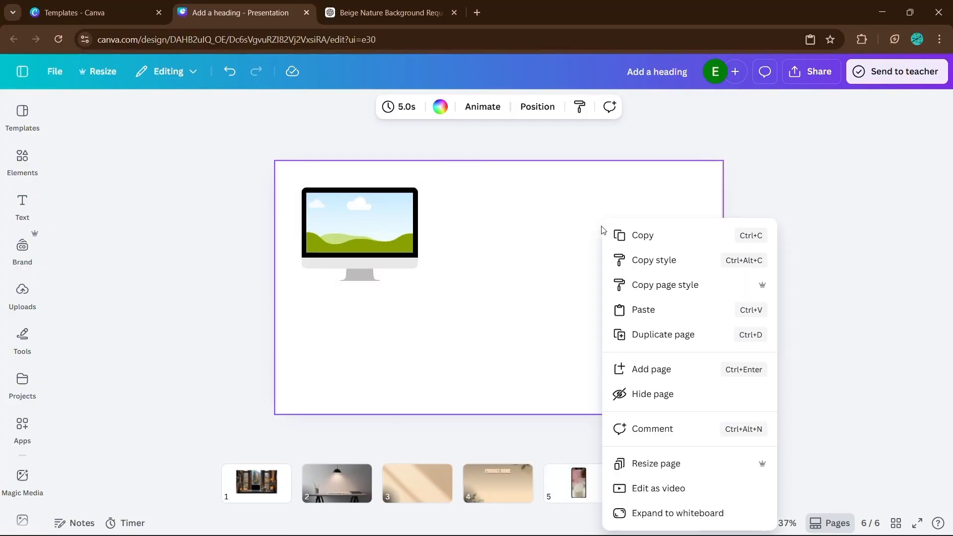
click(654, 321)
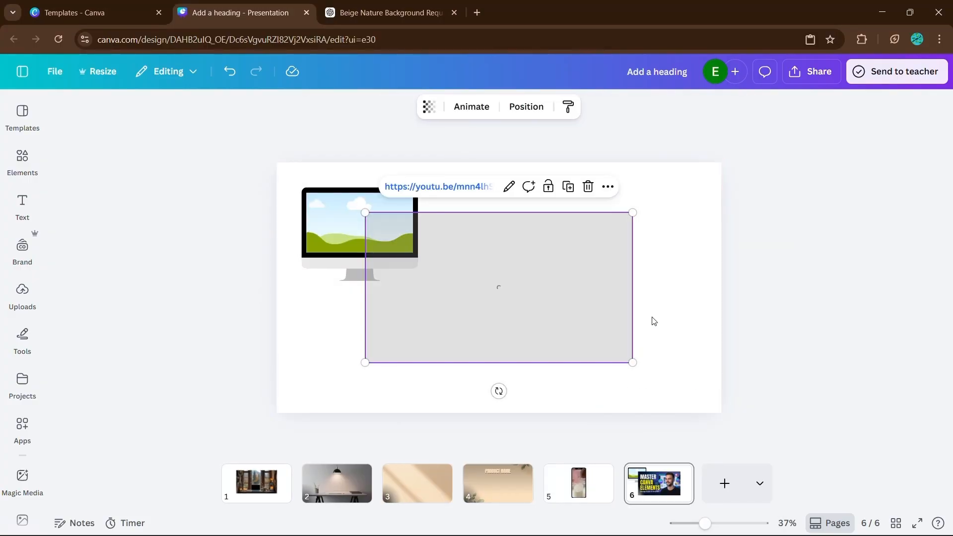
drag(582, 283, 669, 275)
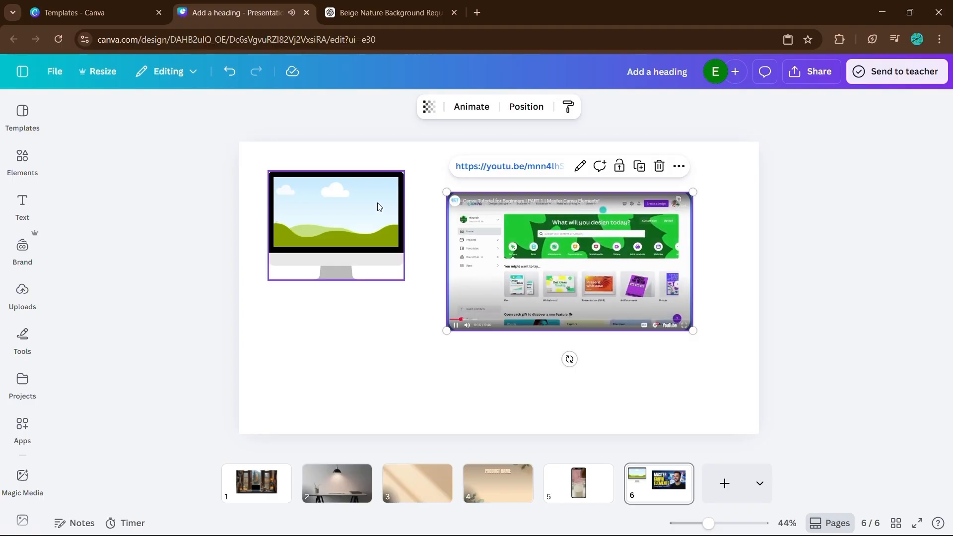
click(796, 285)
Add a new slide and insert the golden bokeh video from the 'fade' video results.
key(ctrl+Return)
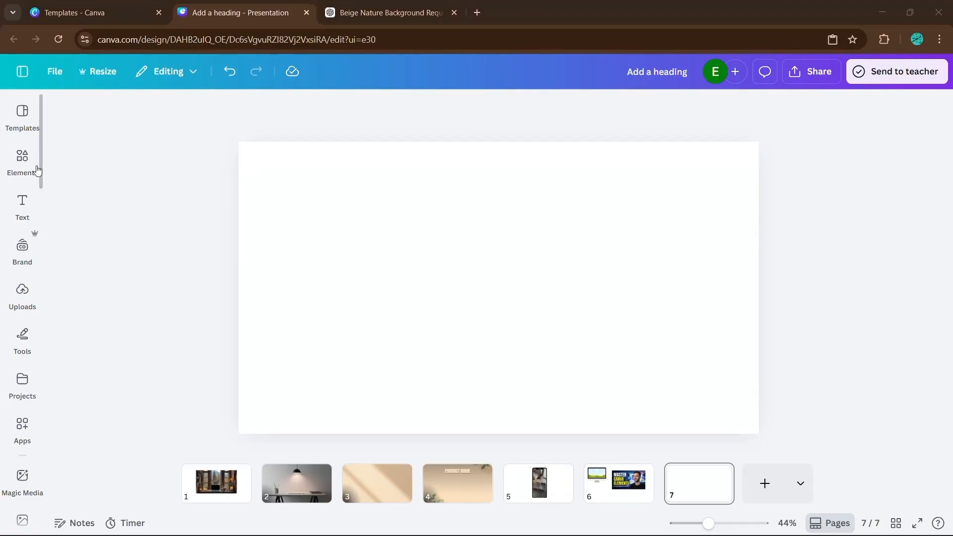
click(29, 165)
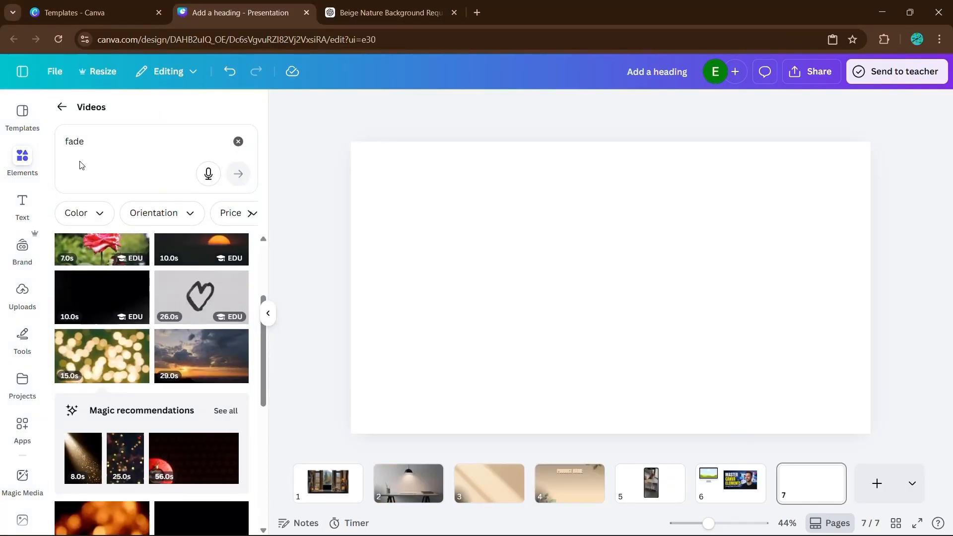
click(146, 360)
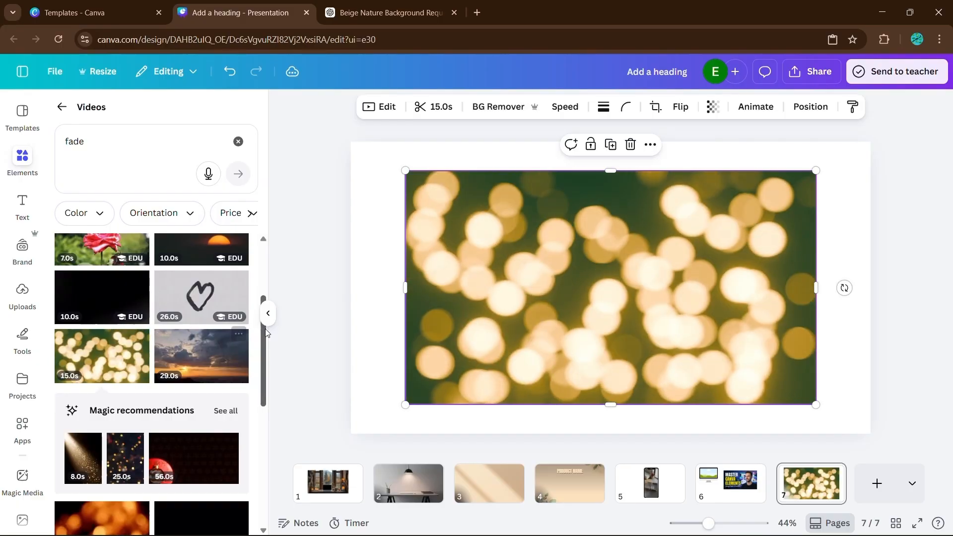
click(268, 314)
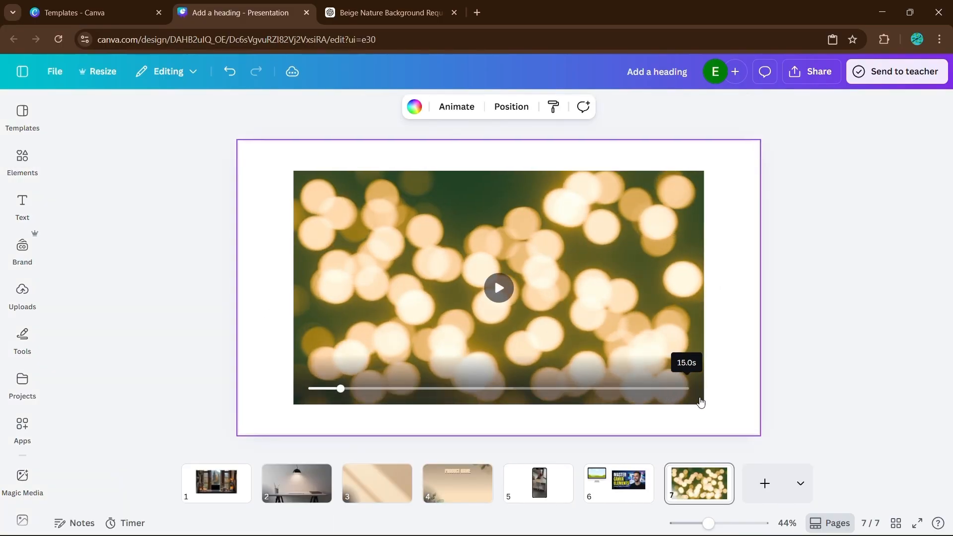
Shrink the bokeh video by dragging its corner.
drag(704, 405, 651, 396)
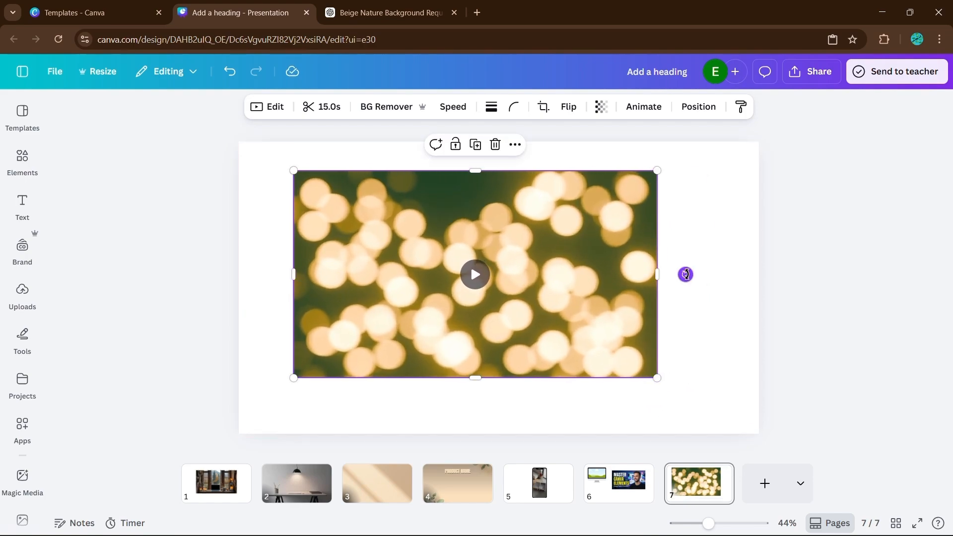
mouse_move(687, 275)
mouse_down()
mouse_move(636, 398)
mouse_move(702, 305)
mouse_move(704, 279)
mouse_up()
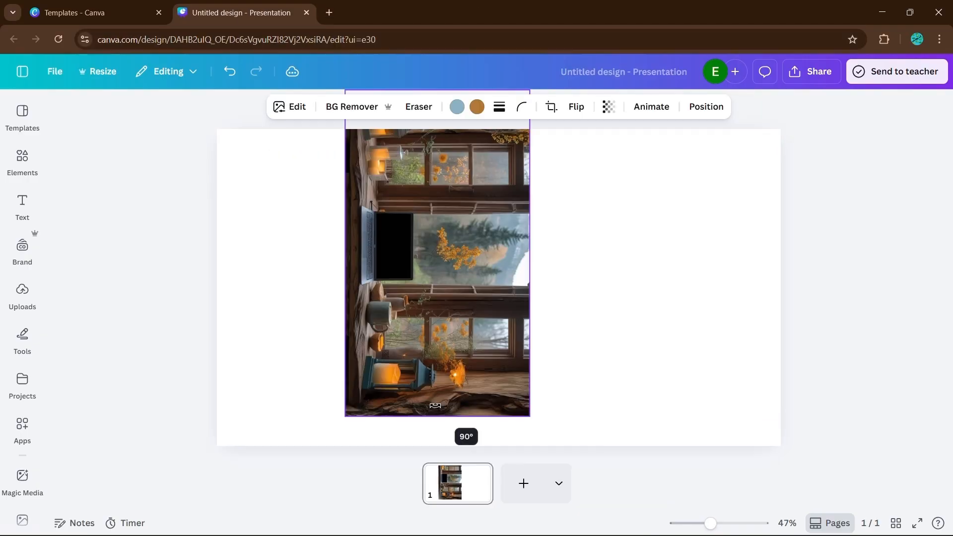
Move the window workspace photo down and undo the move.
drag(464, 425, 603, 283)
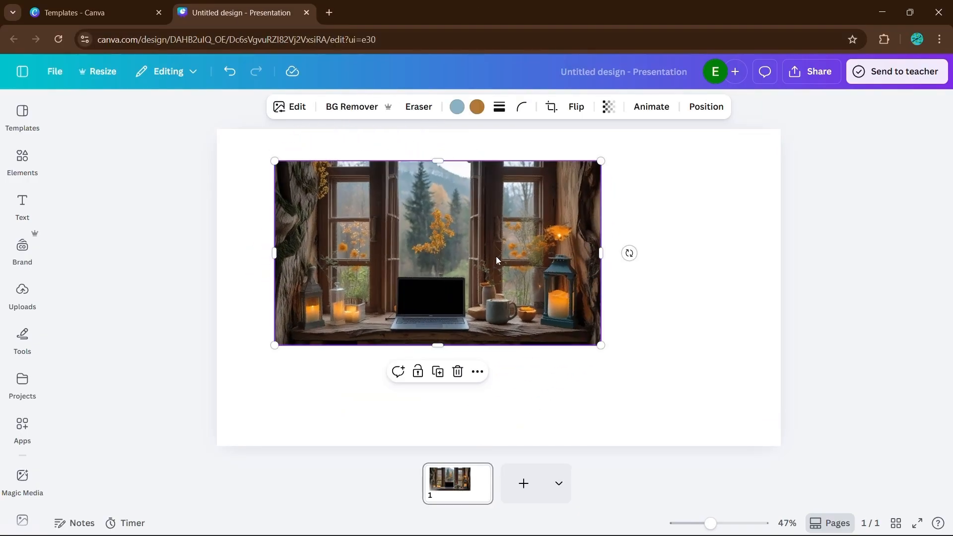
drag(496, 256, 620, 341)
key(ctrl+z)
click(703, 257)
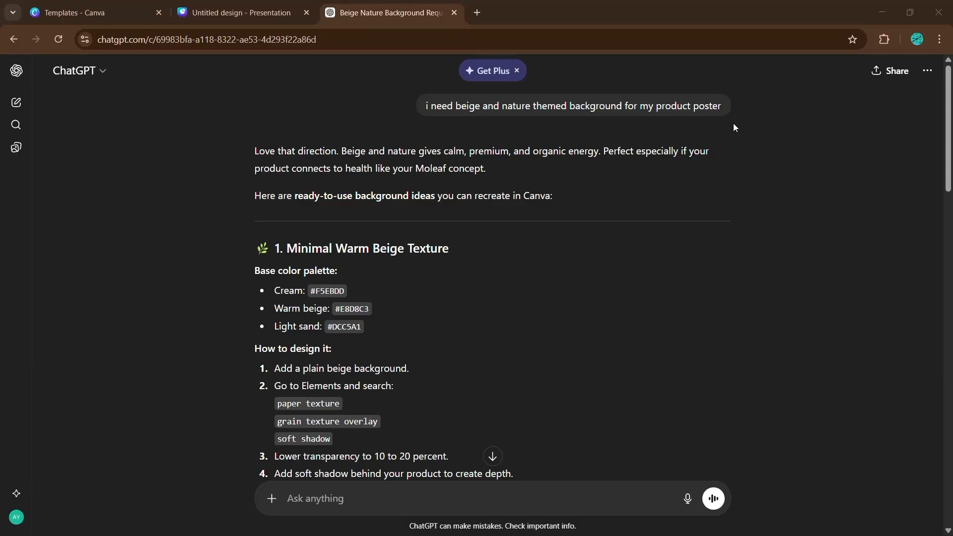
drag(722, 106, 423, 106)
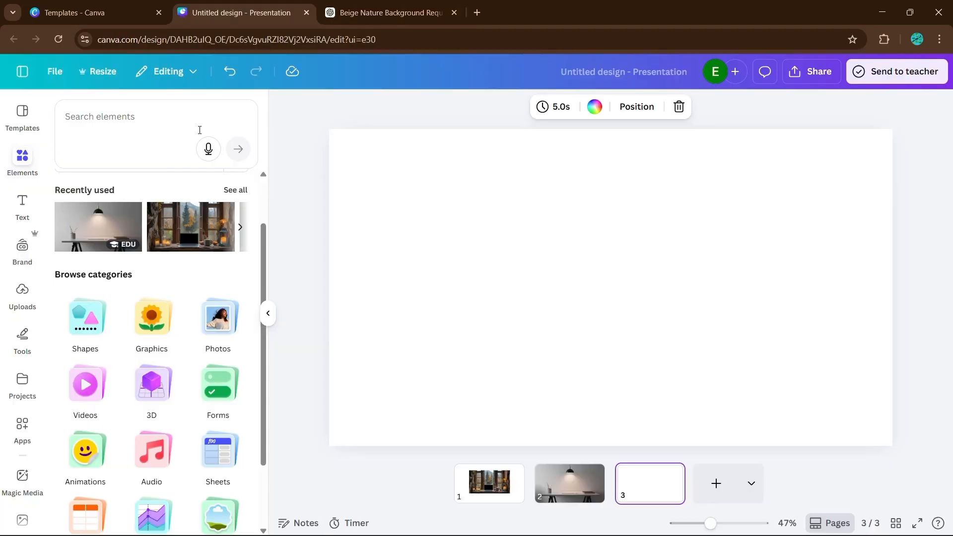
click(143, 122)
text(Soft warm beige background with subtle paper texture, natural lighting, minimal aesthetic, organic brand style, high resolution)
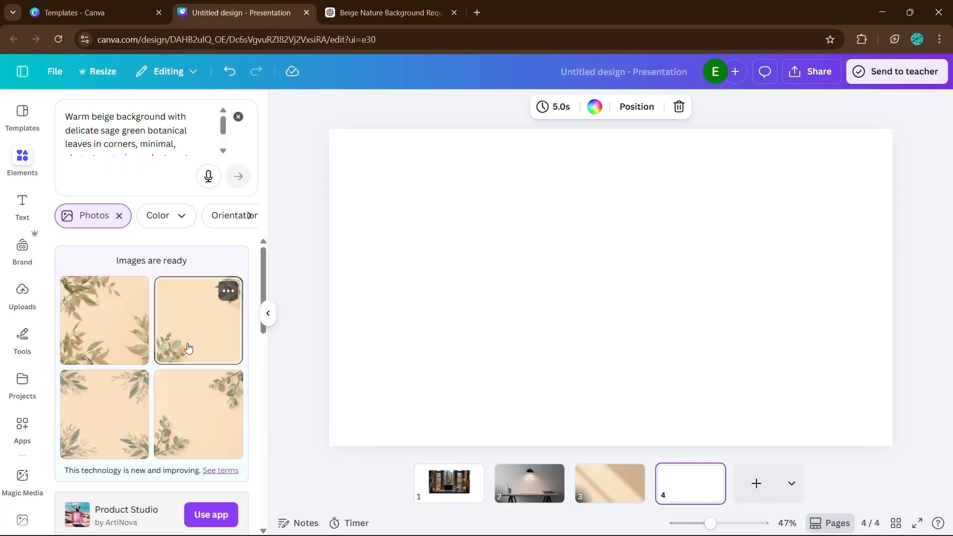
click(190, 348)
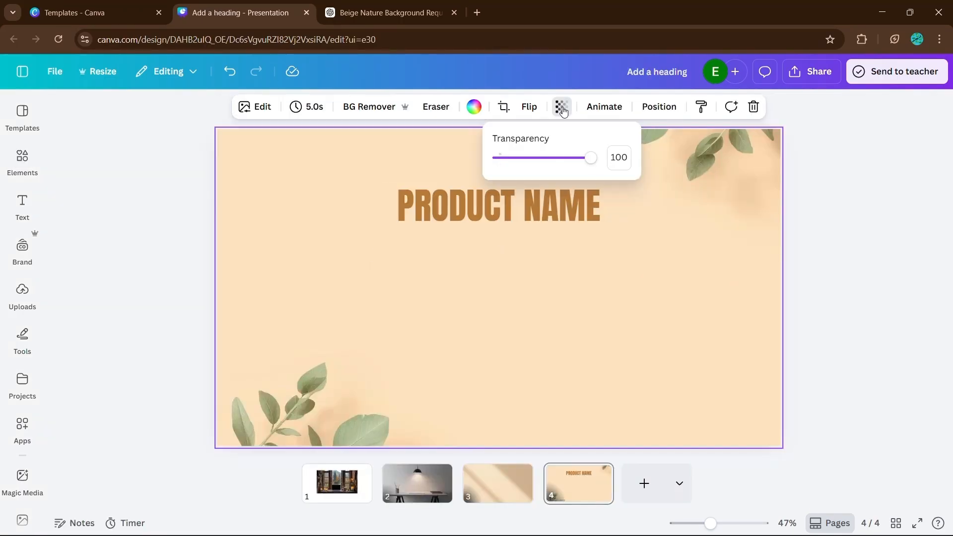
drag(589, 157, 533, 158)
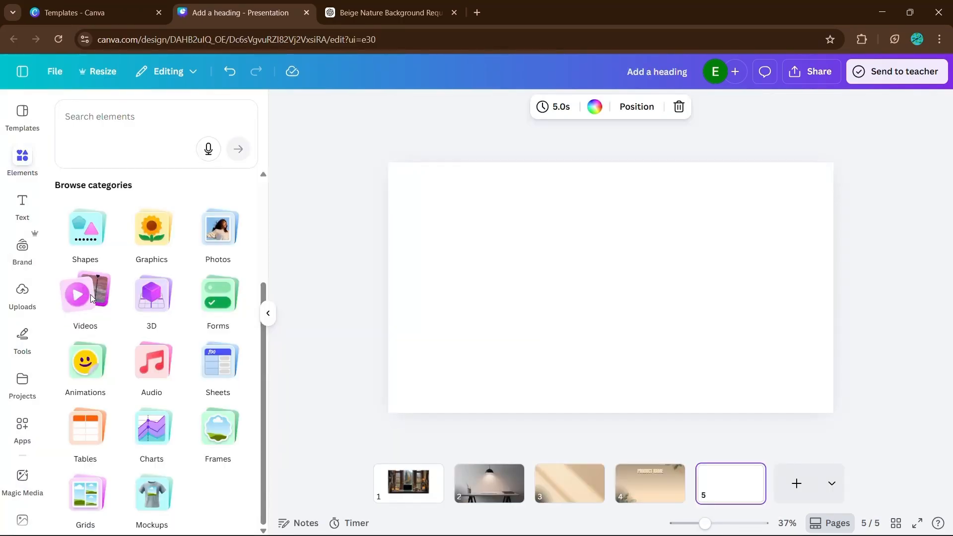
click(91, 299)
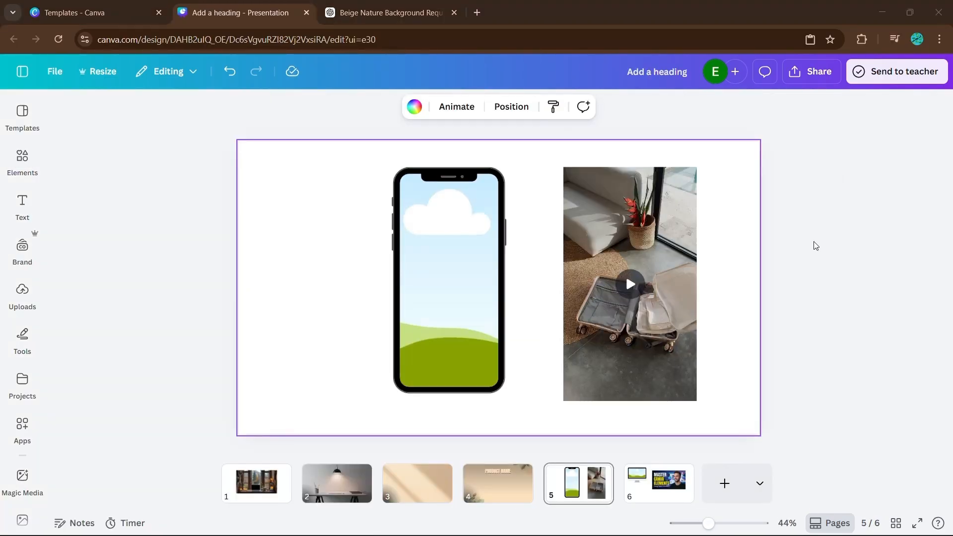
click(640, 248)
click(259, 107)
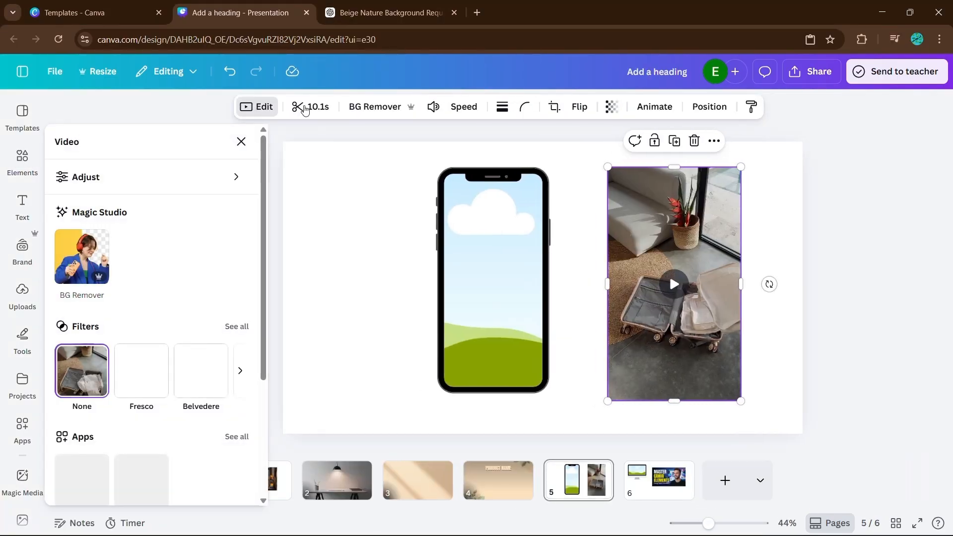
click(302, 107)
click(921, 107)
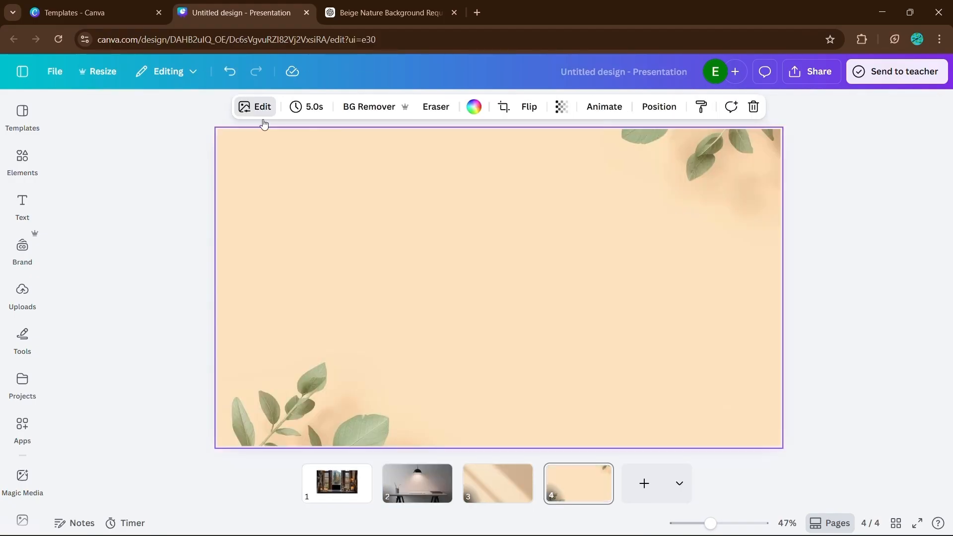
click(256, 107)
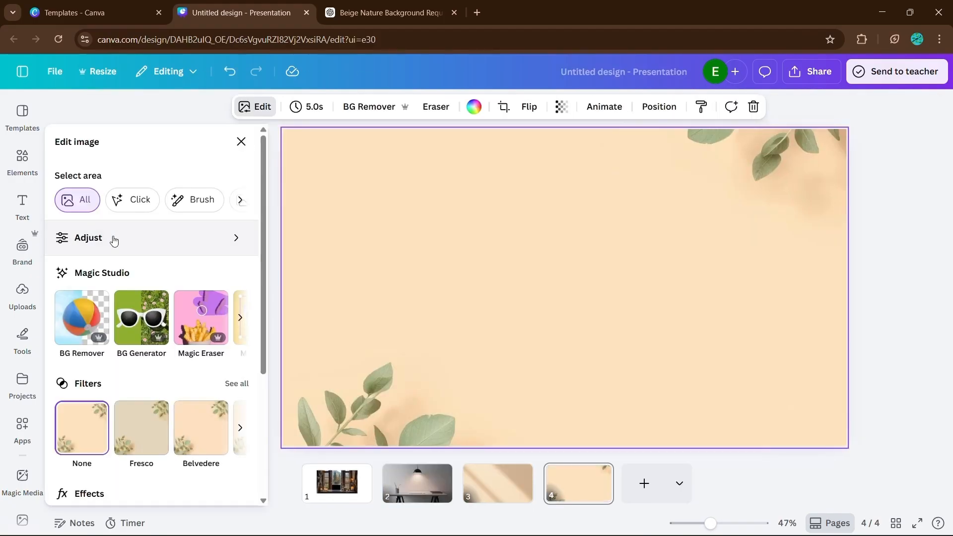
click(113, 239)
scroll(122, 303, down, 4)
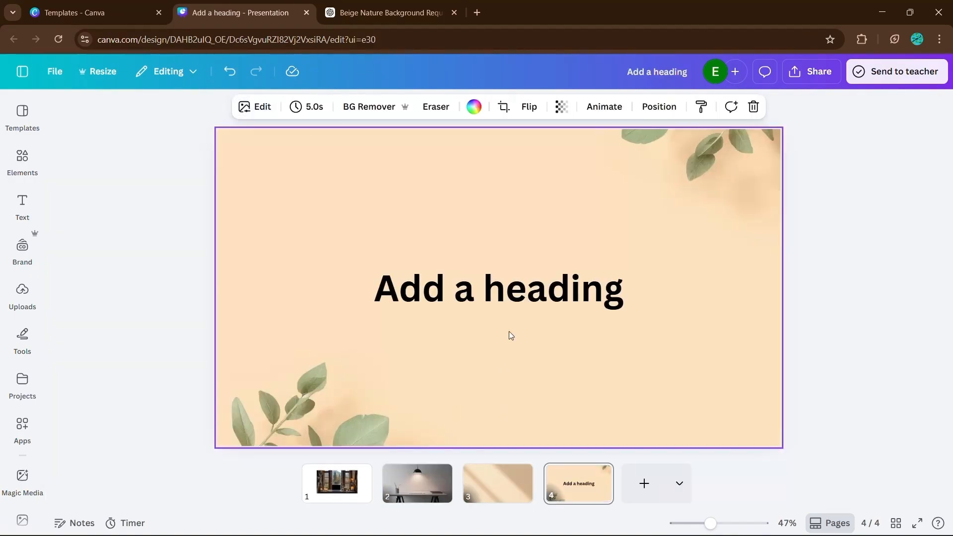
click(561, 106)
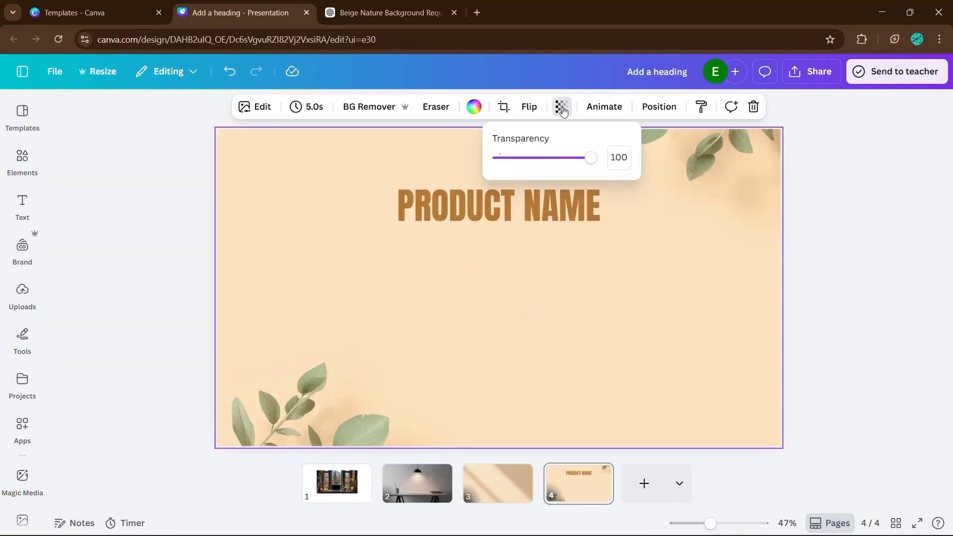
drag(591, 158, 541, 159)
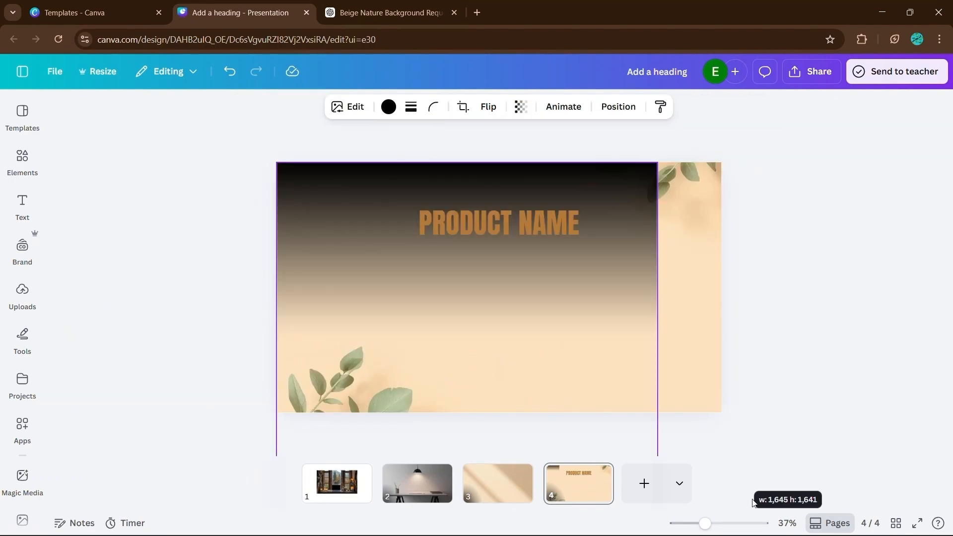
click(522, 105)
click(620, 105)
click(157, 226)
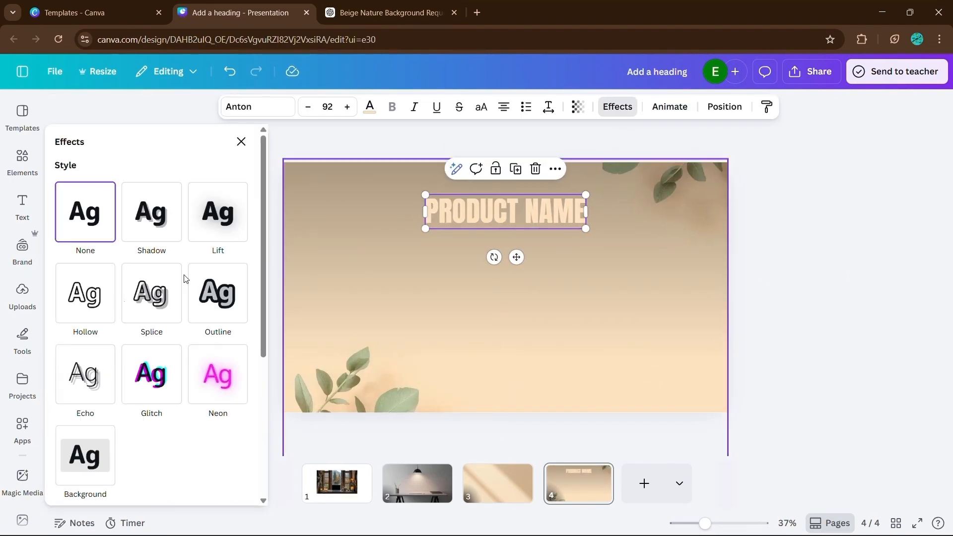
click(820, 287)
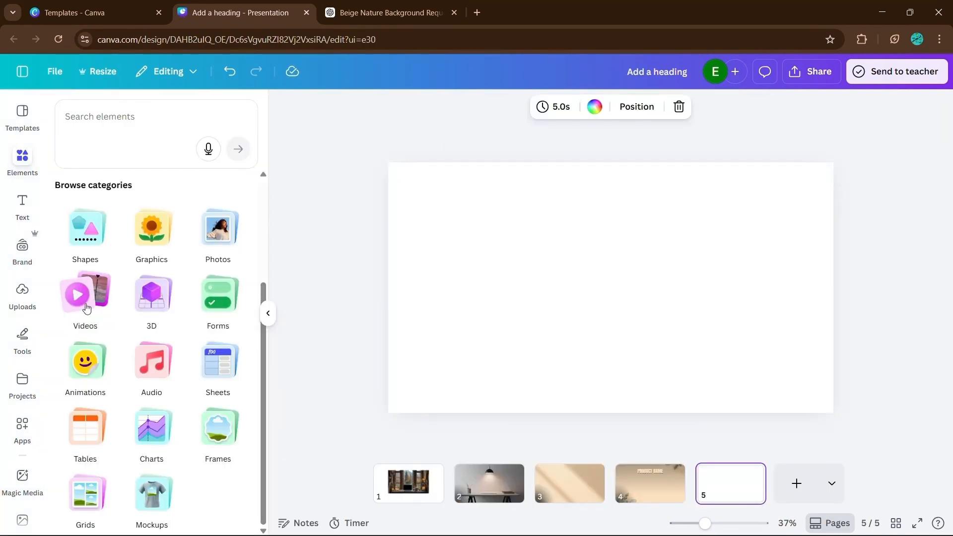
click(91, 299)
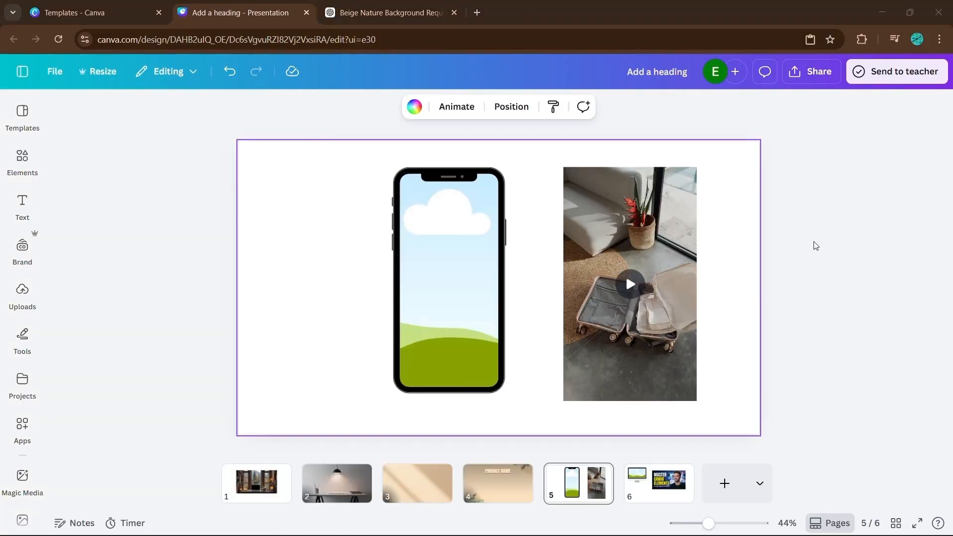
click(651, 234)
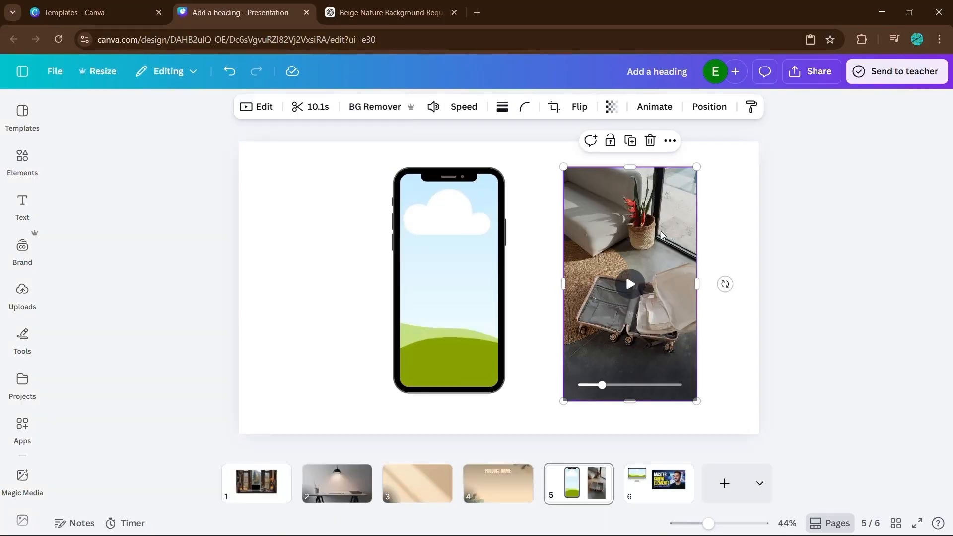
click(258, 106)
click(297, 106)
drag(189, 107, 271, 96)
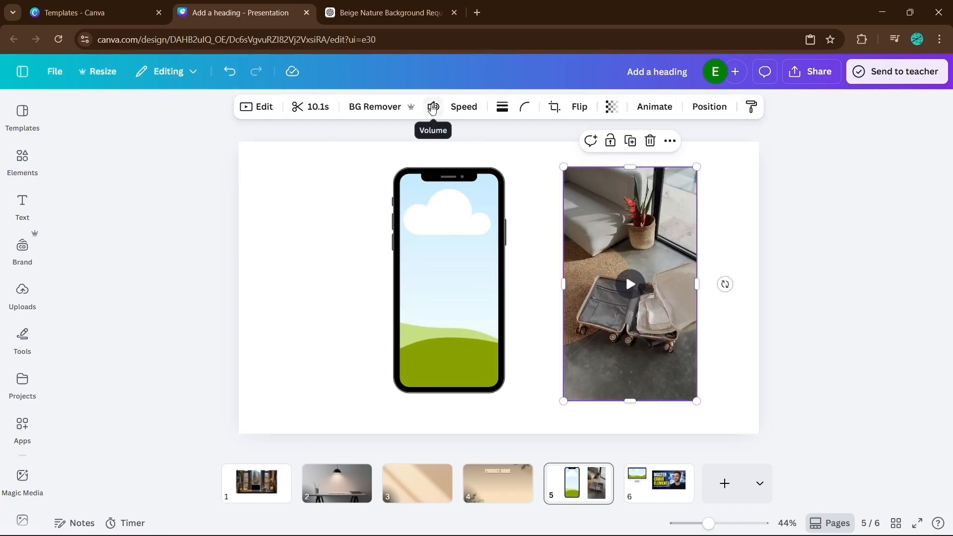
click(433, 107)
drag(424, 143, 486, 144)
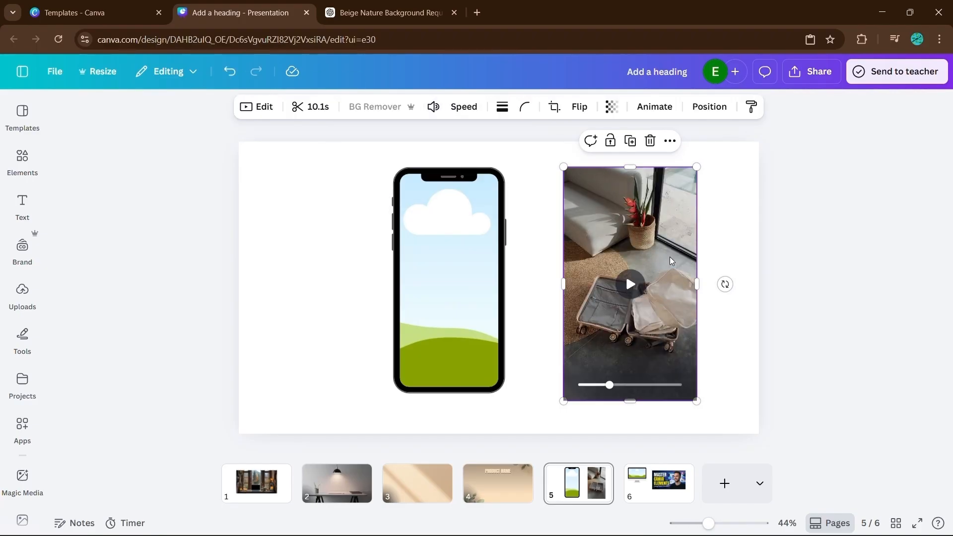
drag(669, 257, 475, 238)
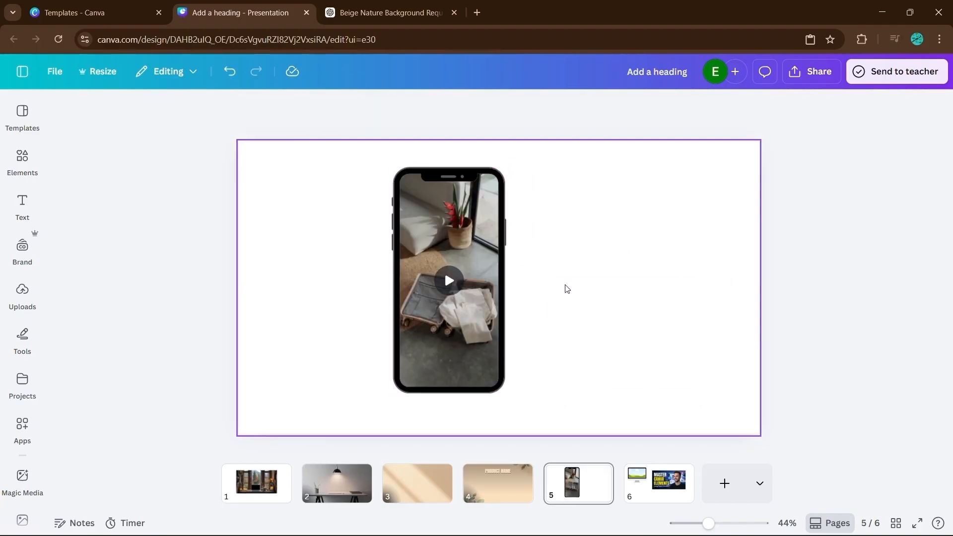
click(611, 267)
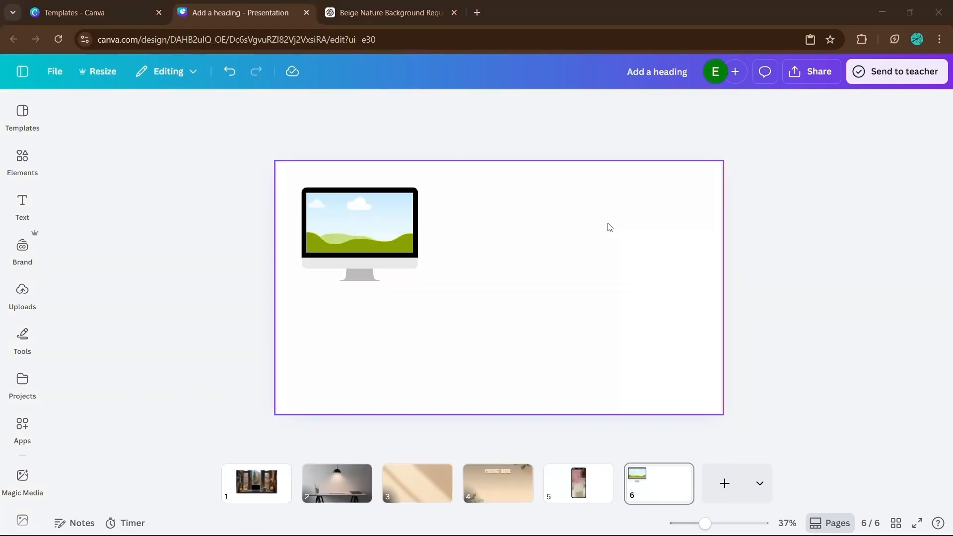
right_click(610, 227)
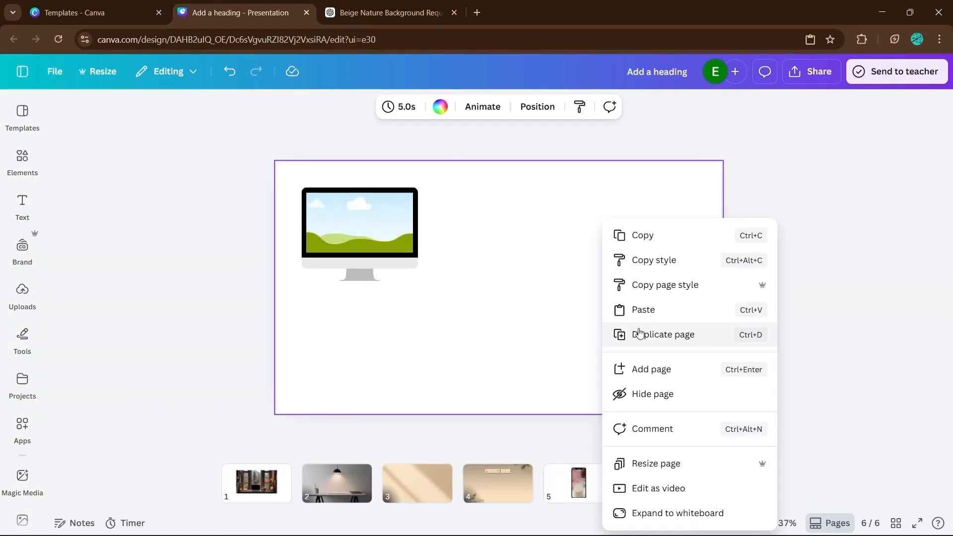
click(644, 308)
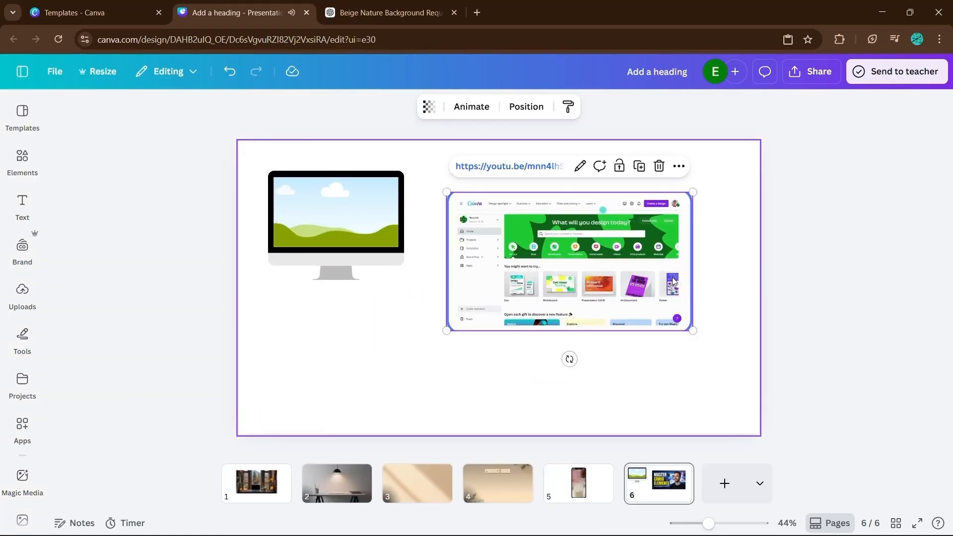
click(383, 206)
click(796, 285)
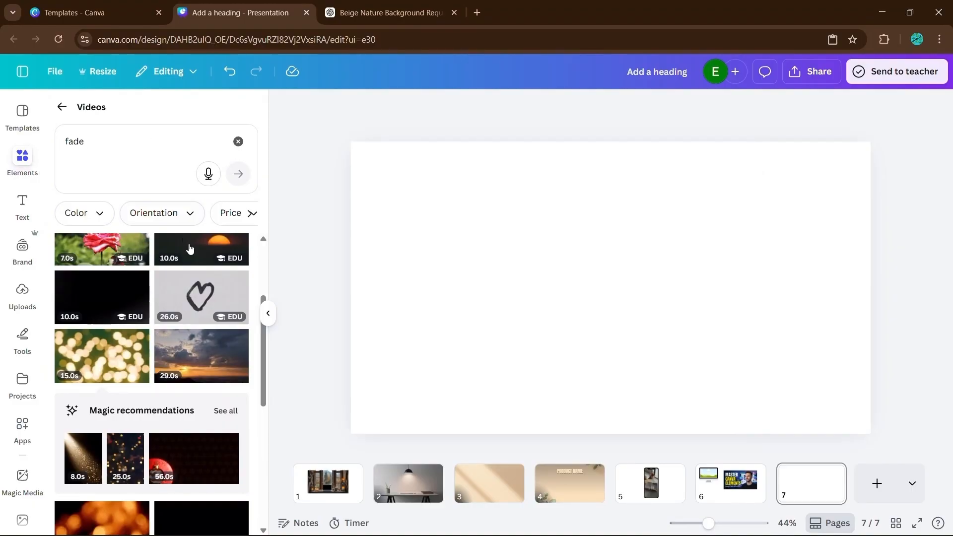
click(102, 356)
click(268, 313)
click(689, 364)
drag(705, 405, 655, 379)
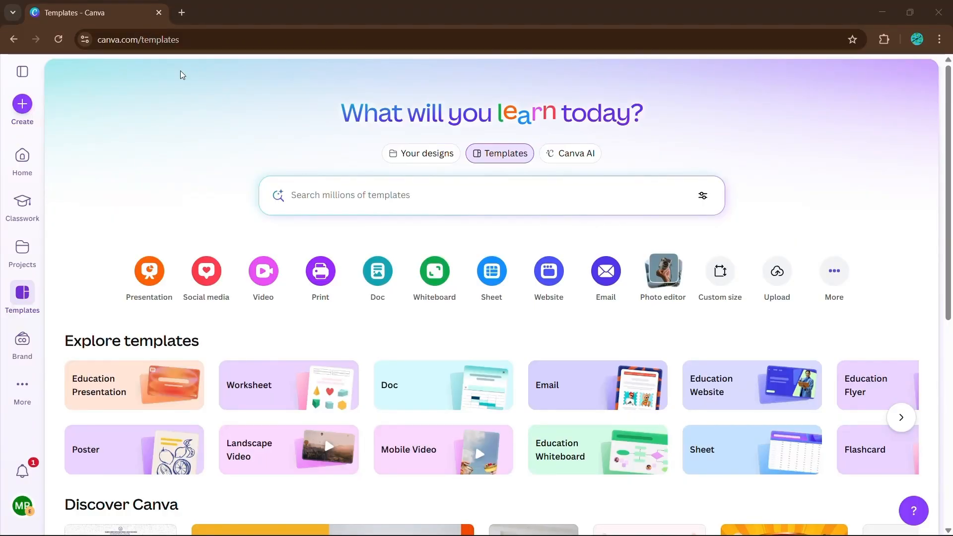
Create a new blank presentation and insert a plain black-and-white grid table onto the slide.
click(27, 105)
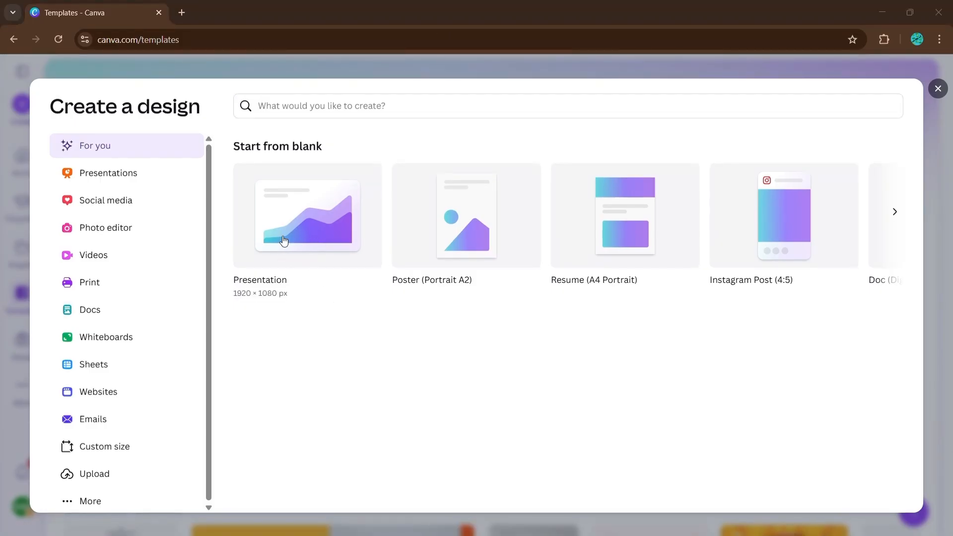
click(300, 231)
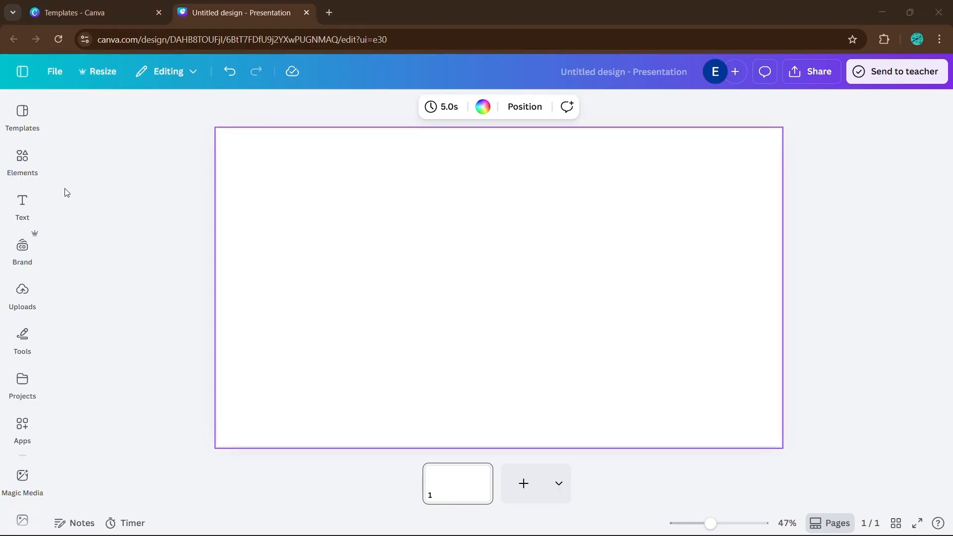
click(24, 158)
scroll(158, 327, down, 6)
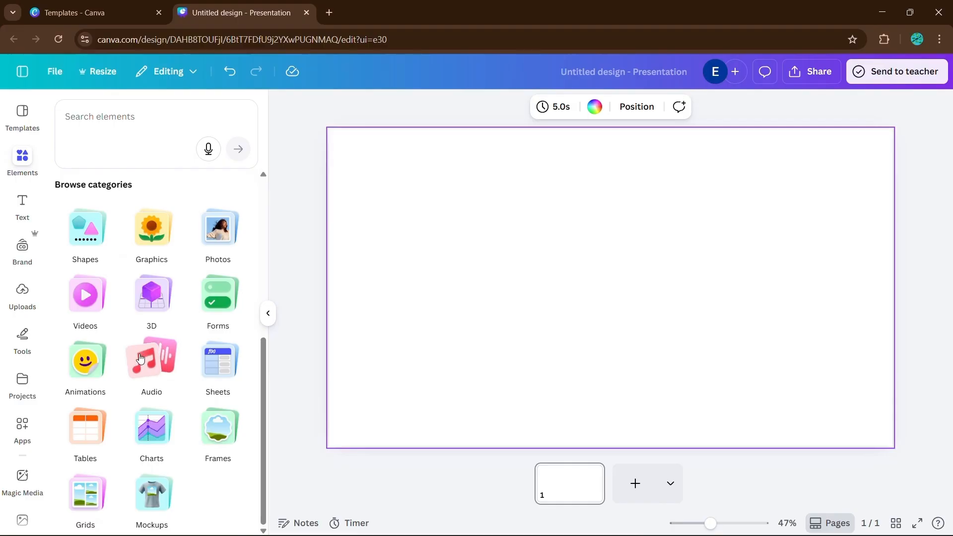
click(86, 440)
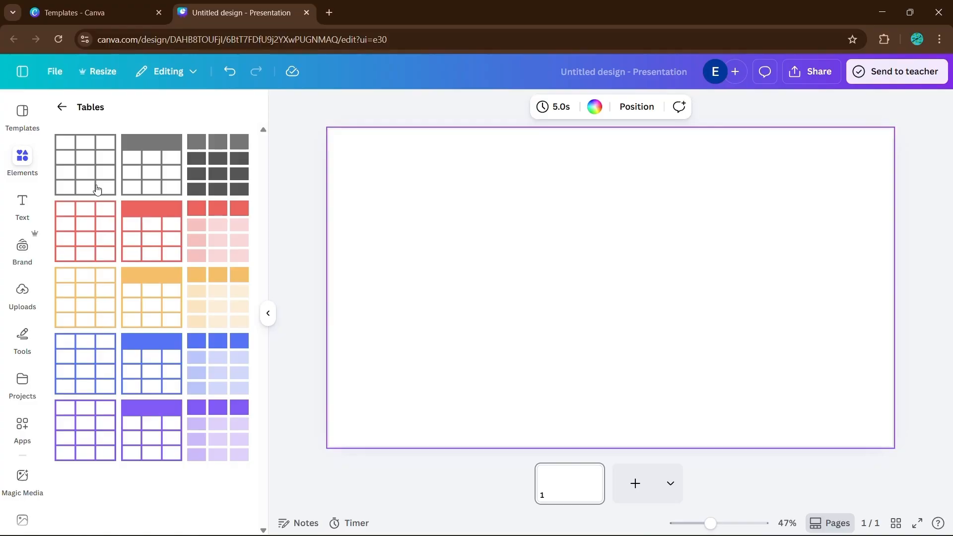
click(89, 172)
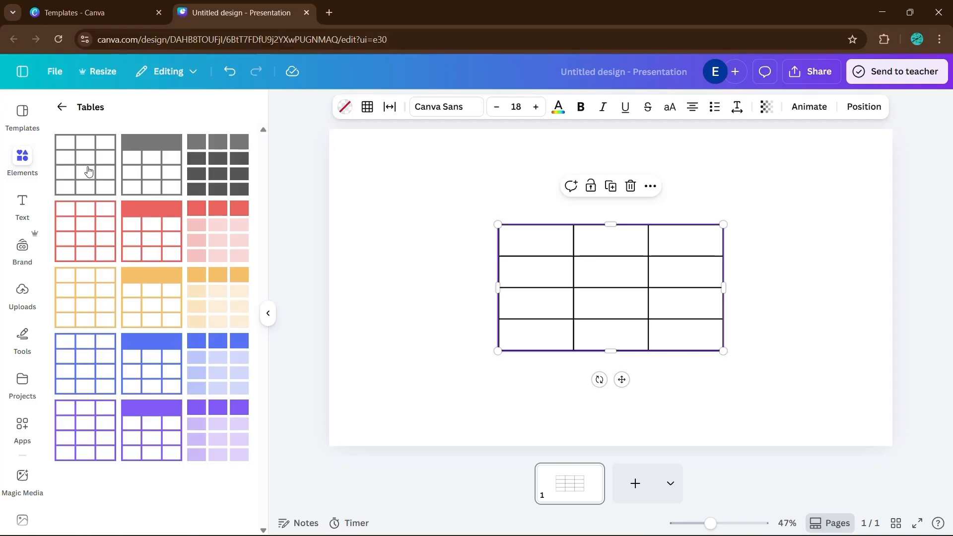
click(268, 313)
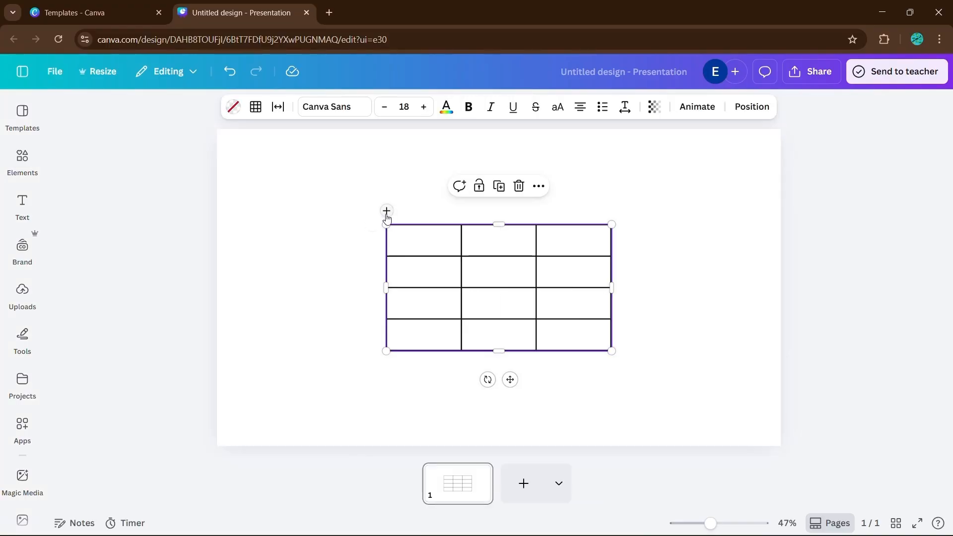
Add three columns and one row to the table.
click(386, 212)
click(387, 211)
click(387, 211)
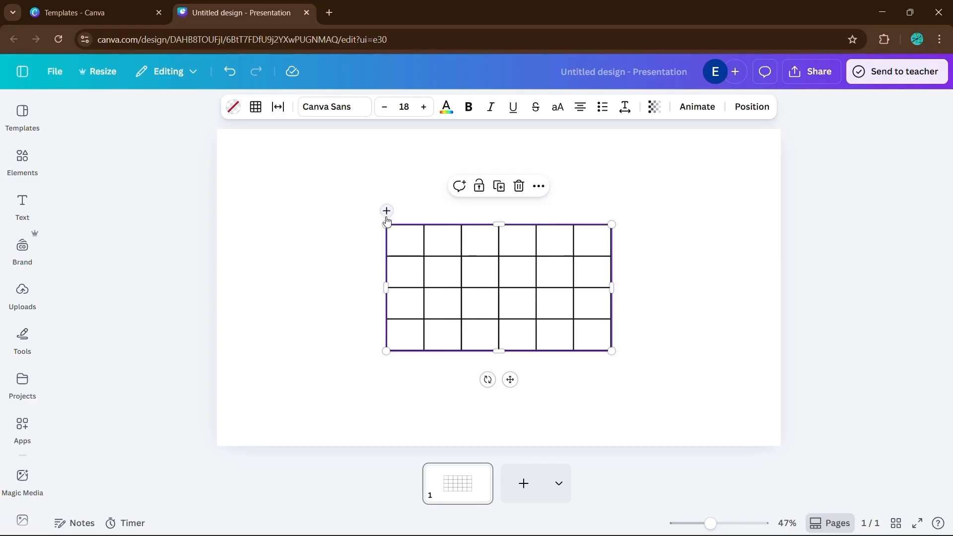
click(371, 227)
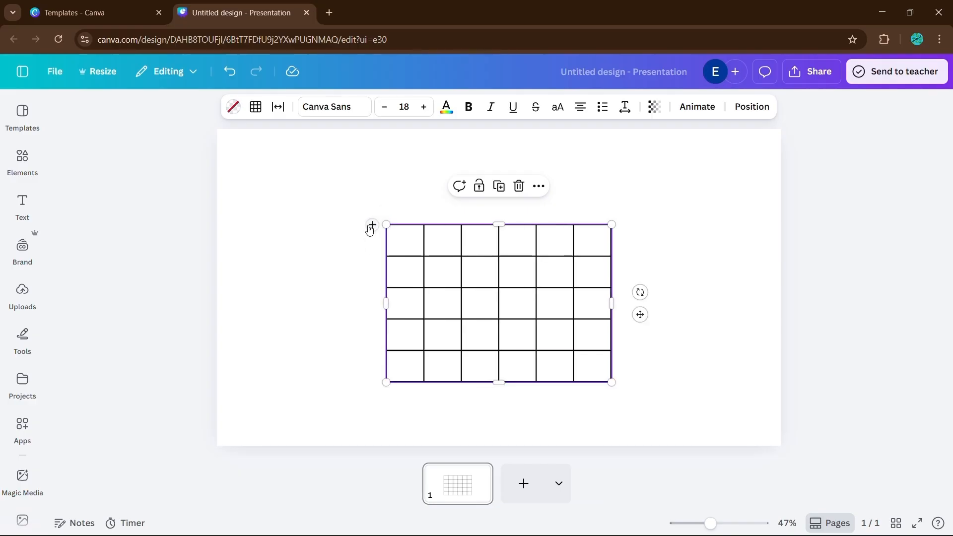
click(371, 227)
click(371, 226)
mouse_move(612, 399)
mouse_down()
mouse_move(658, 438)
mouse_move(608, 382)
mouse_up()
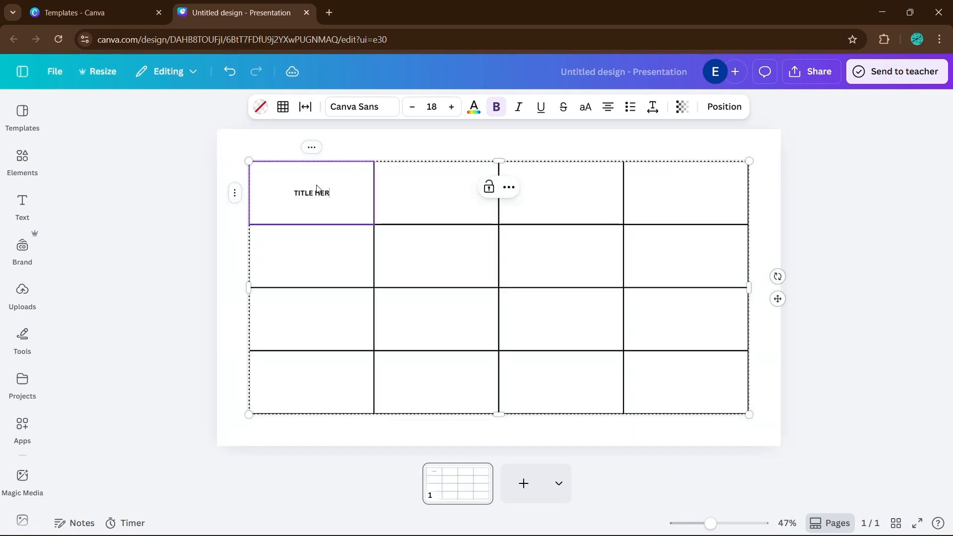
Fill the table's header row with TITLE HERE followed by three CATEGORY cells.
text(E)
key(Tab)
key(Tab)
text(CATEGORY)
key(Tab)
text(CATEGORY)
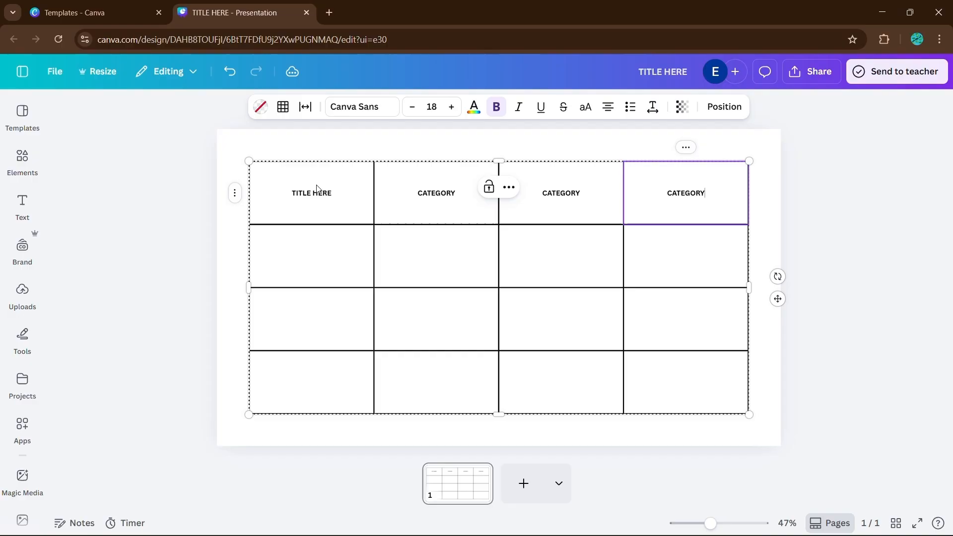
click(861, 267)
click(686, 268)
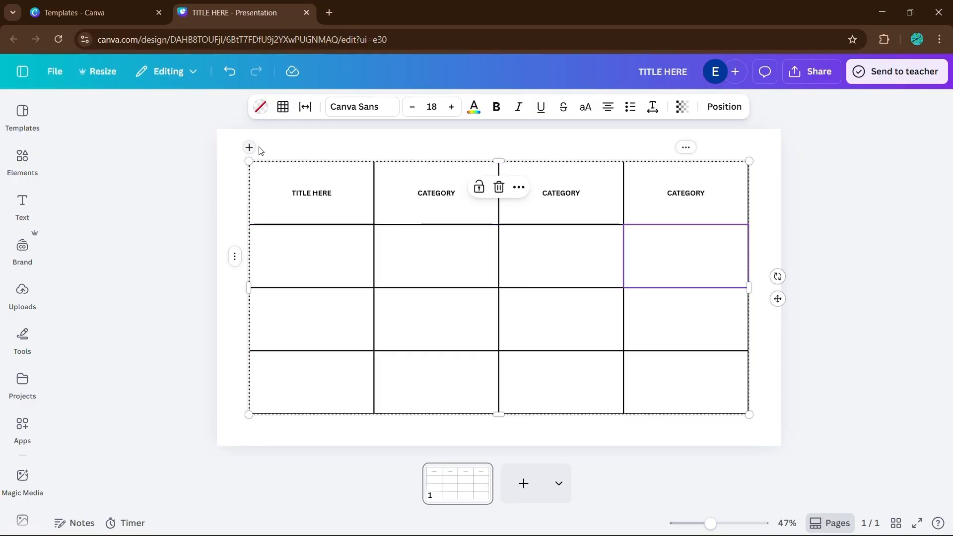
Set the whole table's borders to weight 2 and a pink colour.
drag(260, 150, 768, 454)
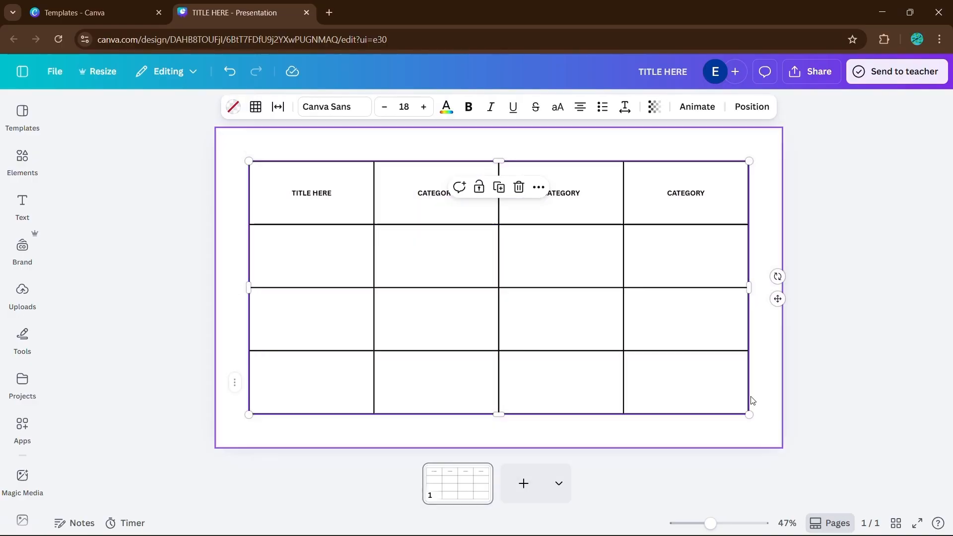
click(254, 106)
click(295, 166)
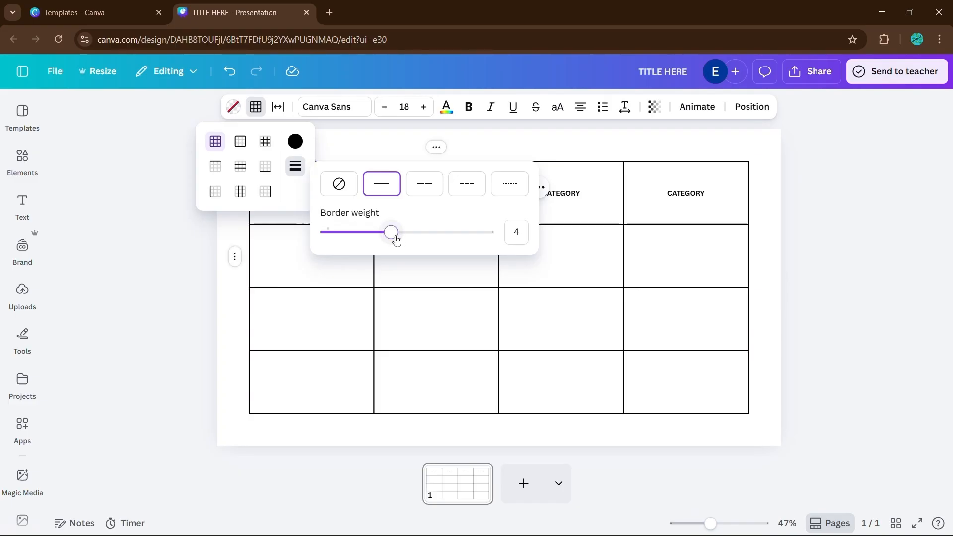
drag(396, 241, 357, 243)
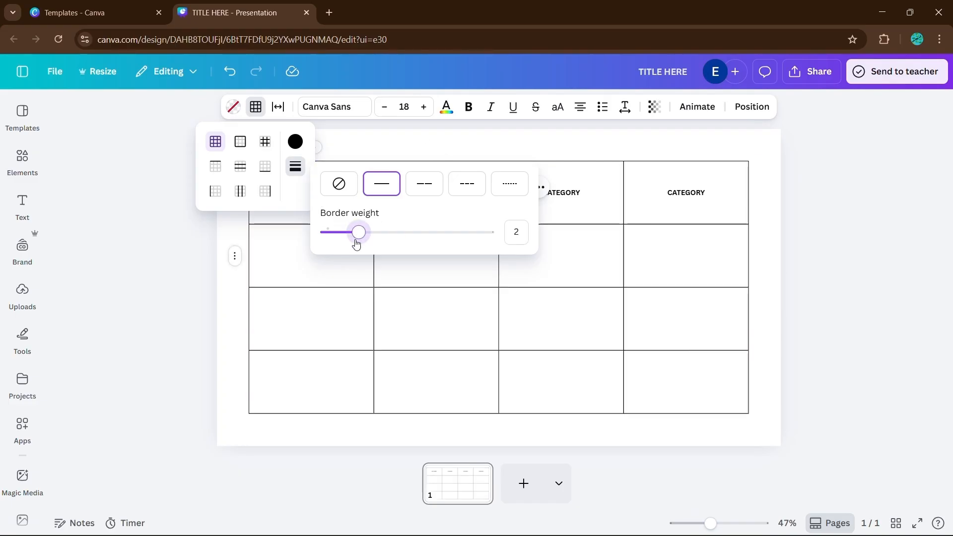
click(295, 142)
click(374, 294)
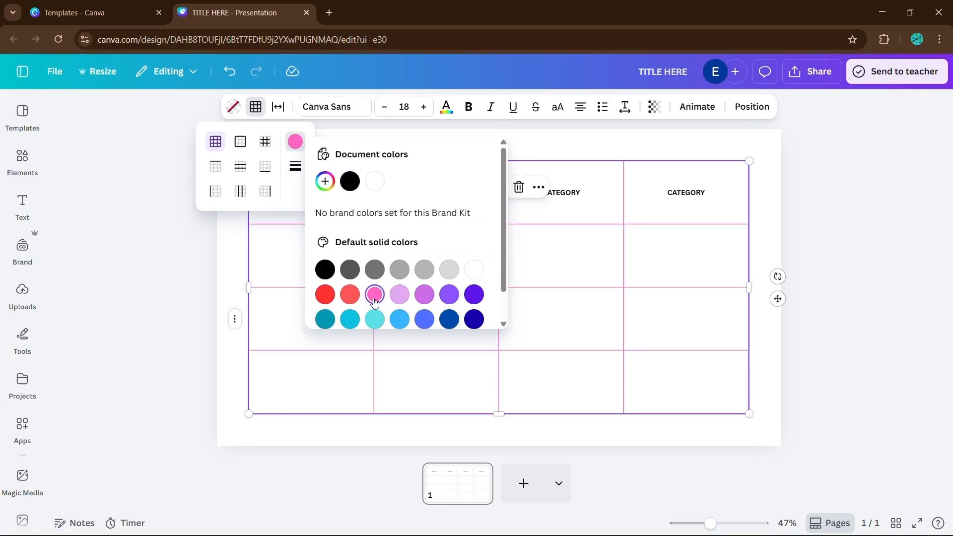
click(815, 270)
click(728, 293)
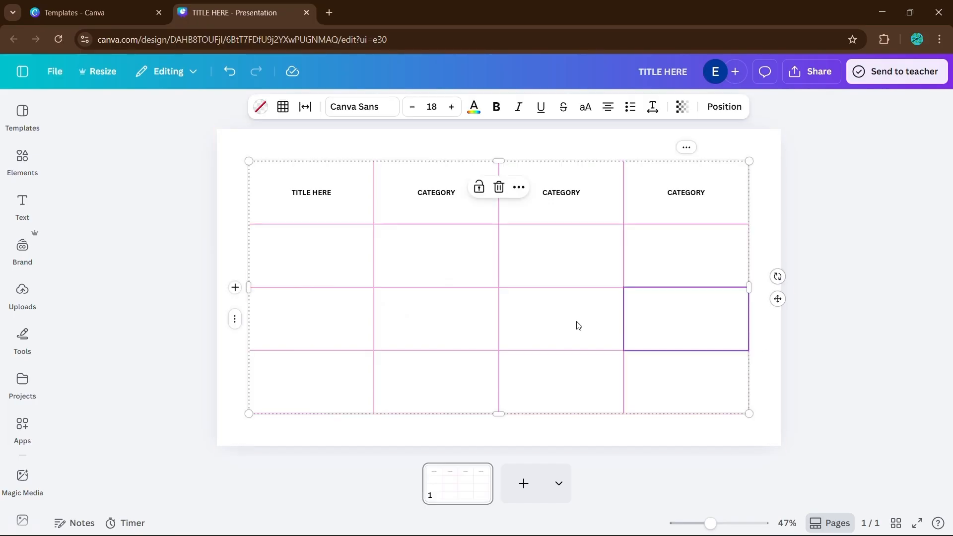
Colour the text of all four header cells in the table pink.
click(319, 198)
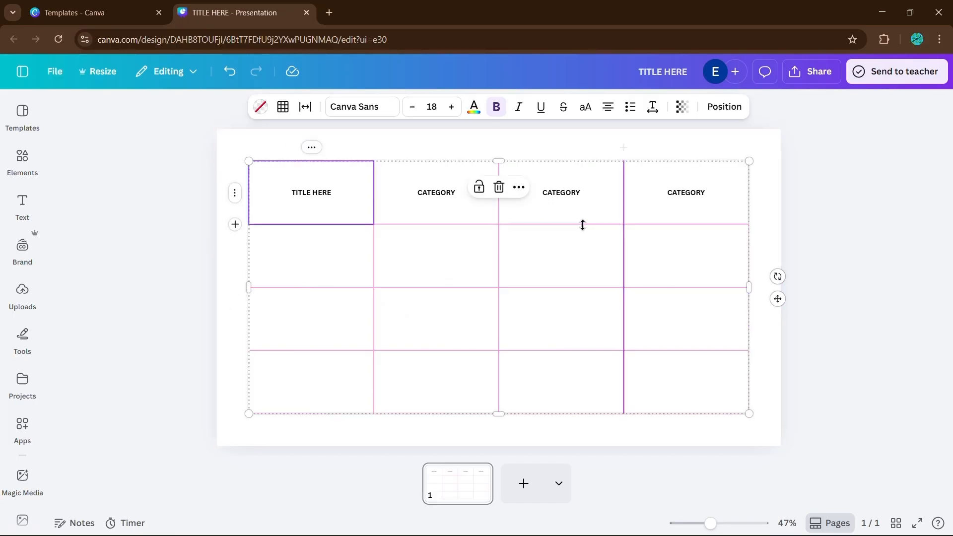
shift+click(460, 206)
shift+click(559, 208)
shift+click(680, 198)
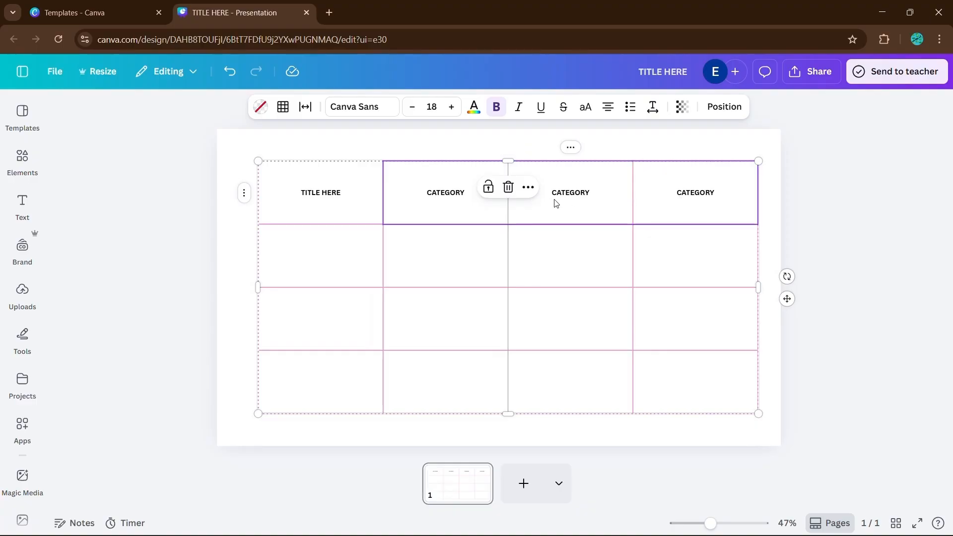
shift+click(305, 208)
click(474, 107)
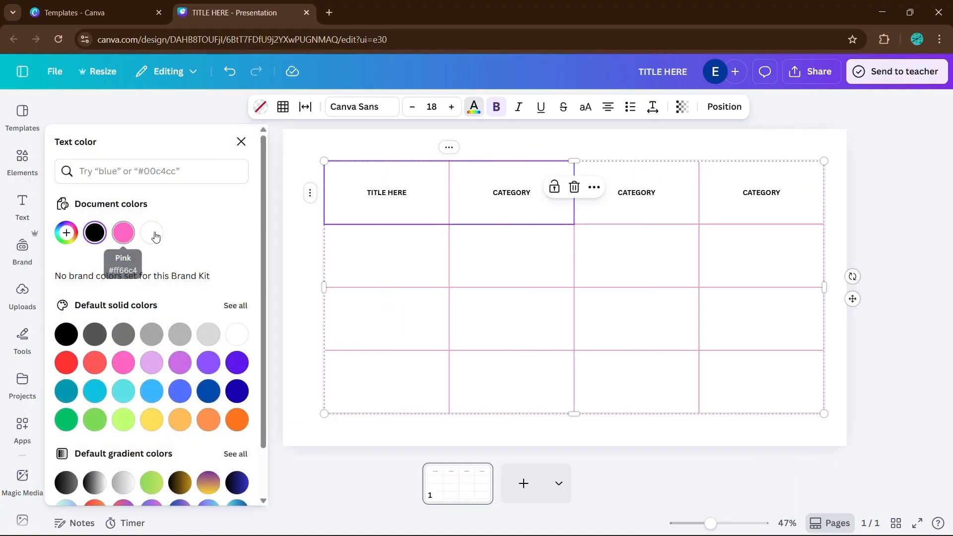
click(118, 235)
shift+click(687, 208)
shift+click(768, 208)
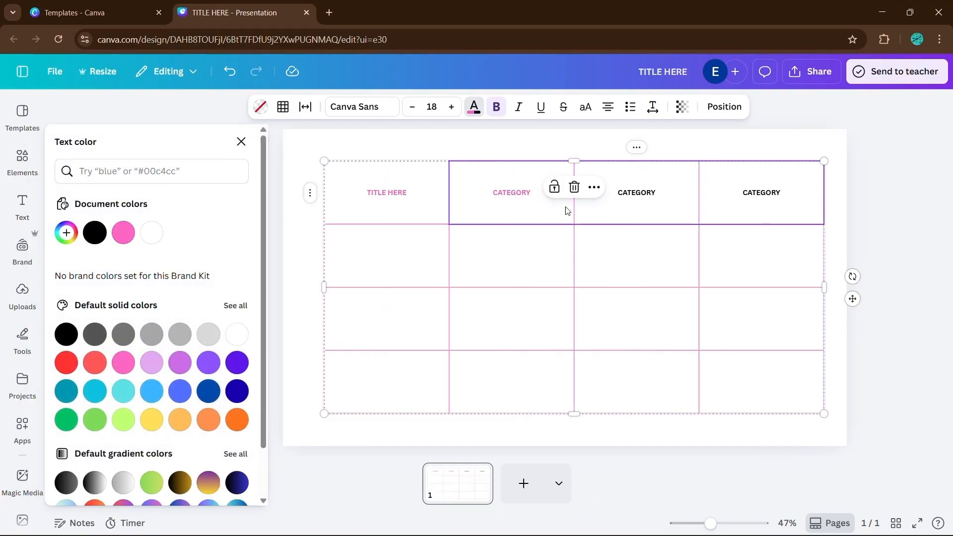
click(123, 233)
click(887, 206)
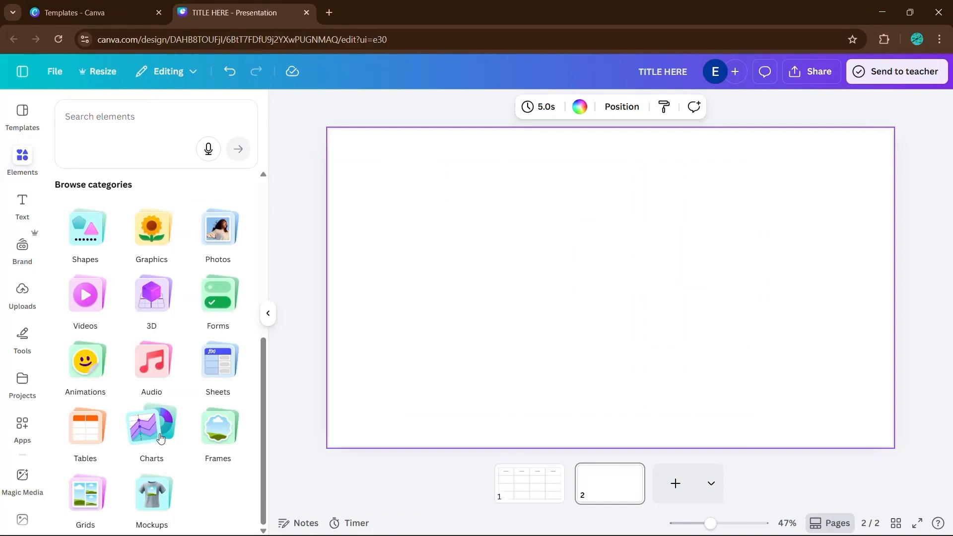
Insert a single-colour bar chart onto the second slide.
click(156, 430)
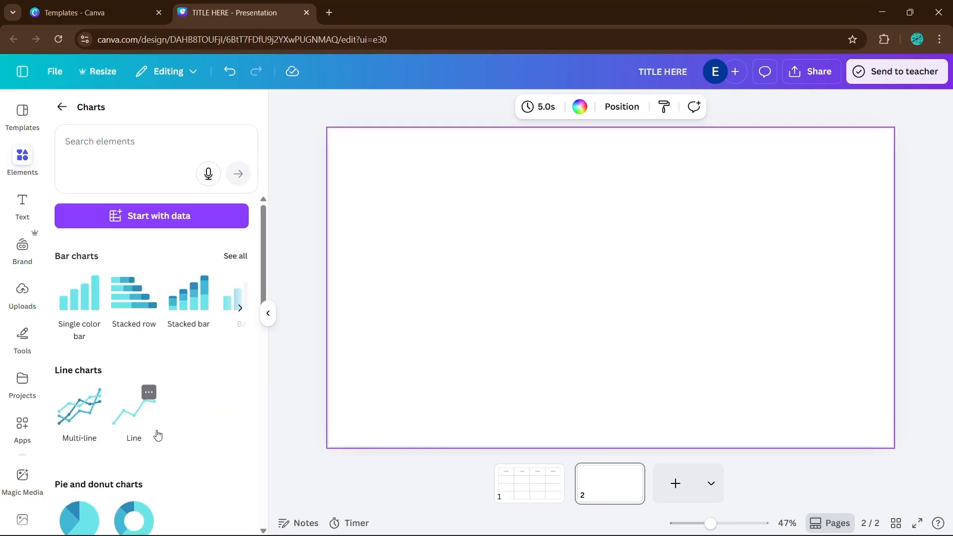
scroll(107, 323, down, 8)
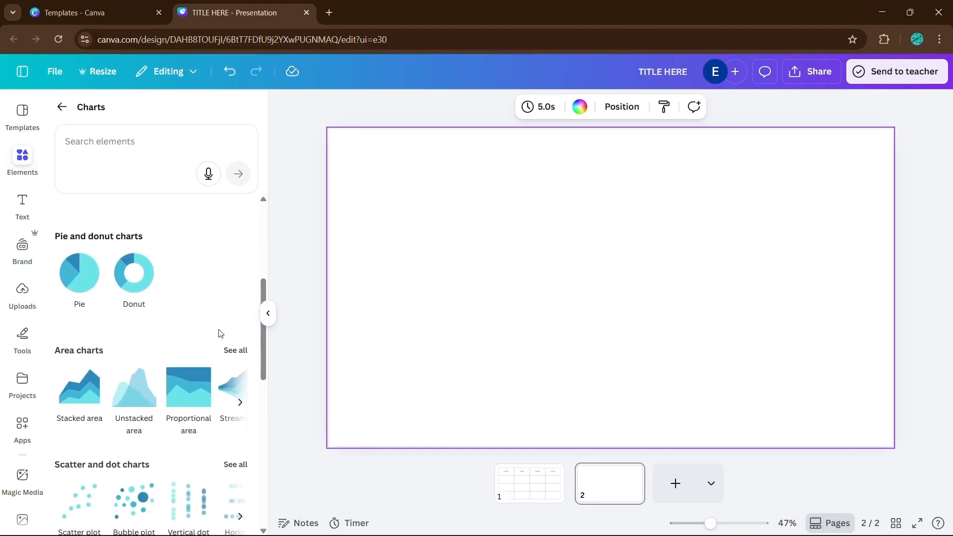
scroll(155, 354, up, 4)
scroll(155, 354, up, 4)
click(77, 306)
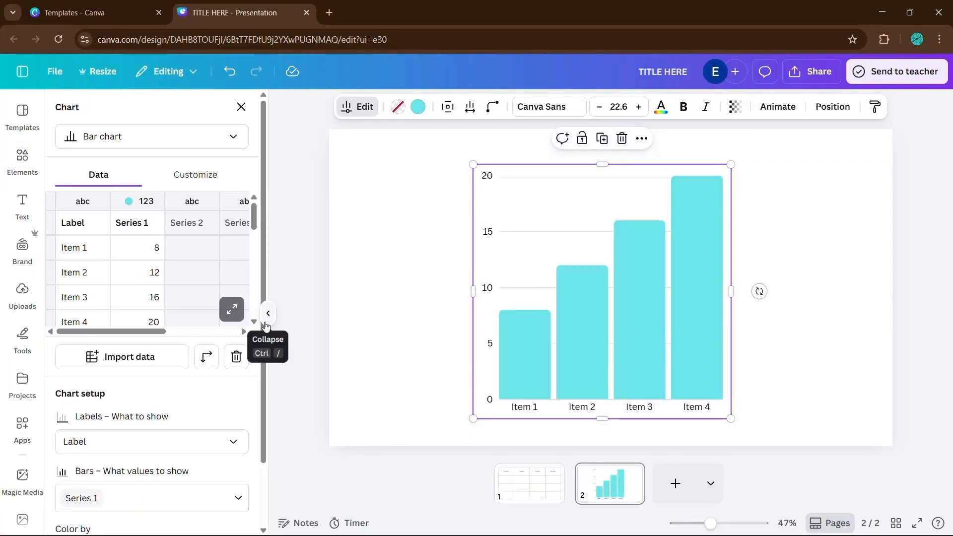
click(266, 323)
double_click(446, 213)
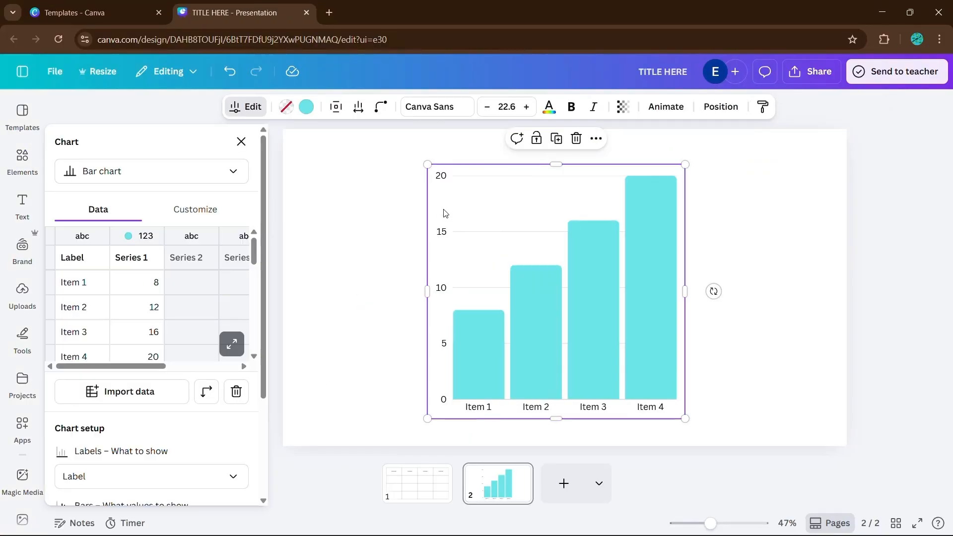
Set the chart's Series 1 values to 4, 17, 8 and 9 for the four items.
click(137, 291)
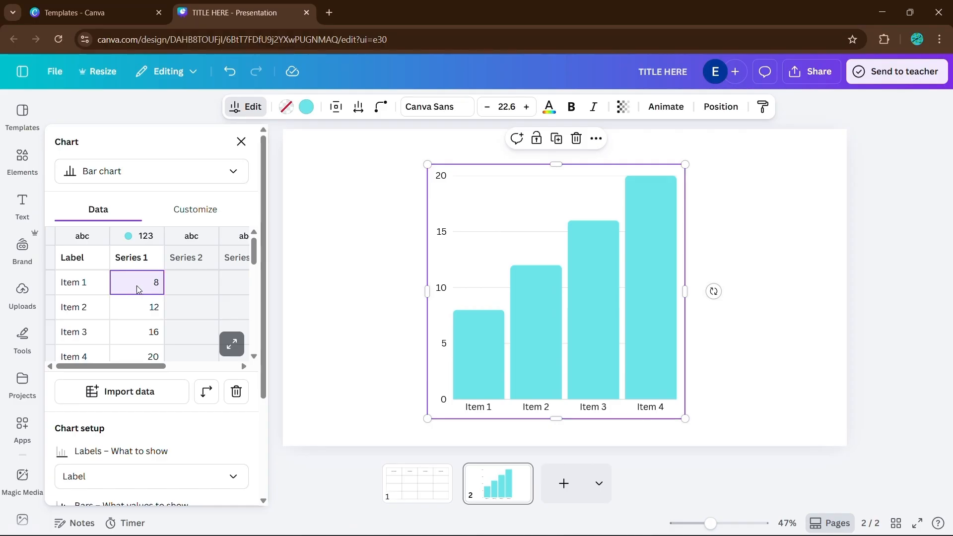
click(142, 316)
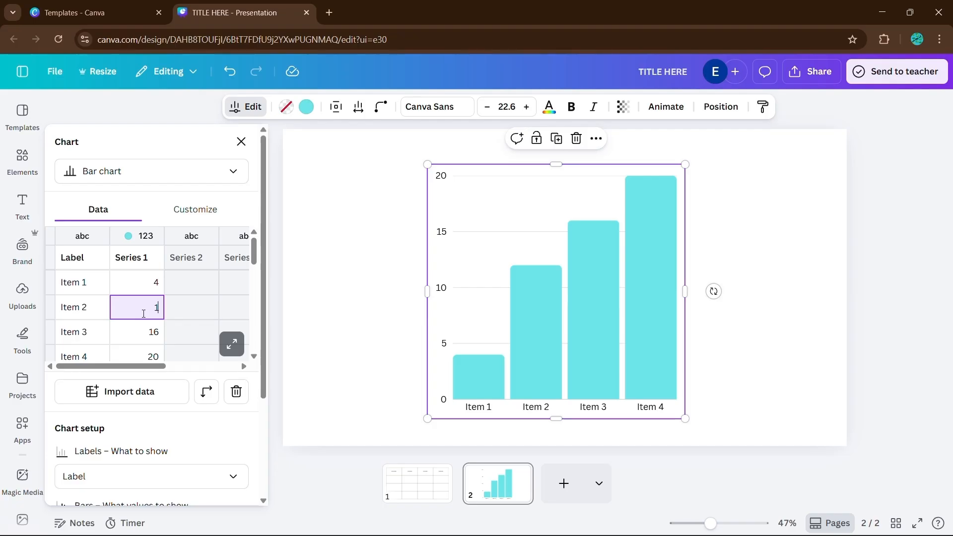
key(Return)
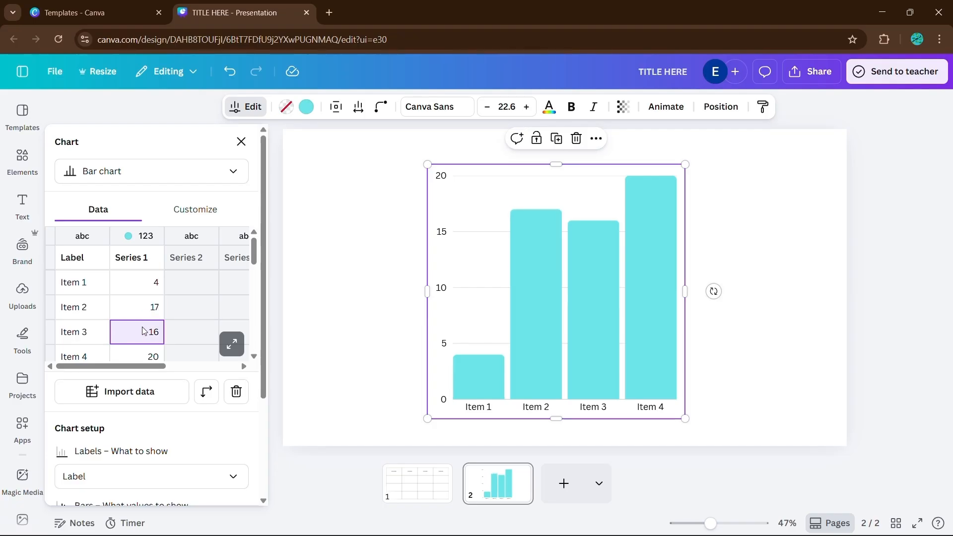
text(8)
key(Return)
text(9)
key(Return)
Change the chart's bar colour to blue.
click(306, 107)
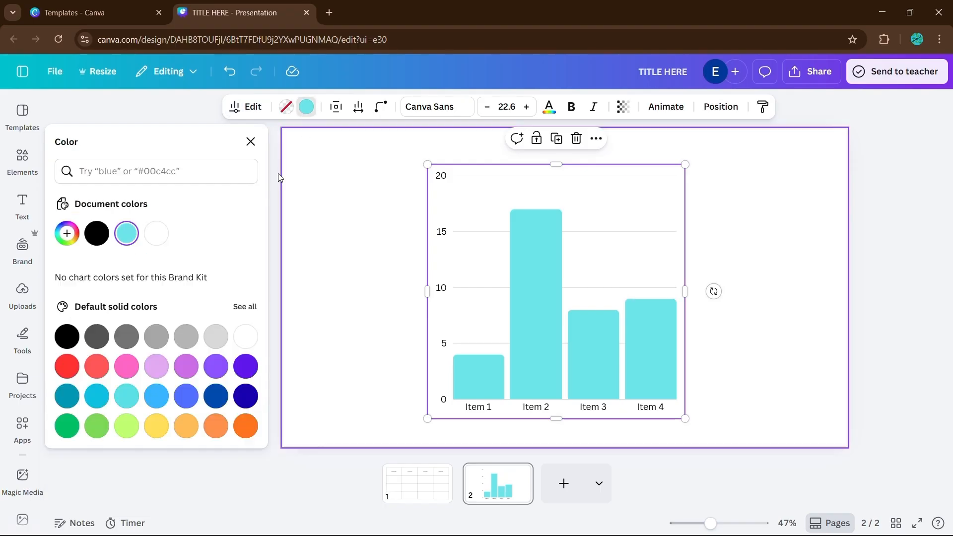
click(216, 366)
click(216, 396)
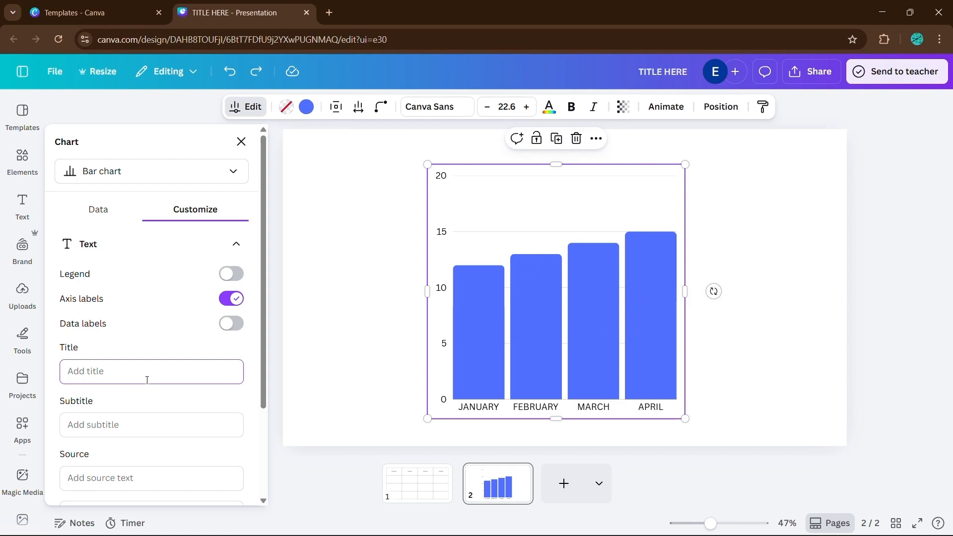
Give the chart the title Sale Projections.
text(Sale Projec)
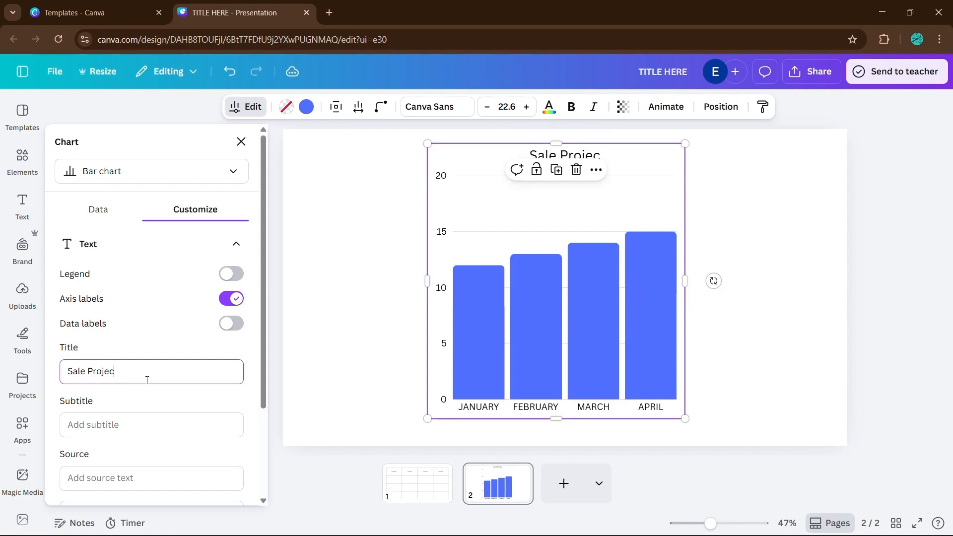
text(tions)
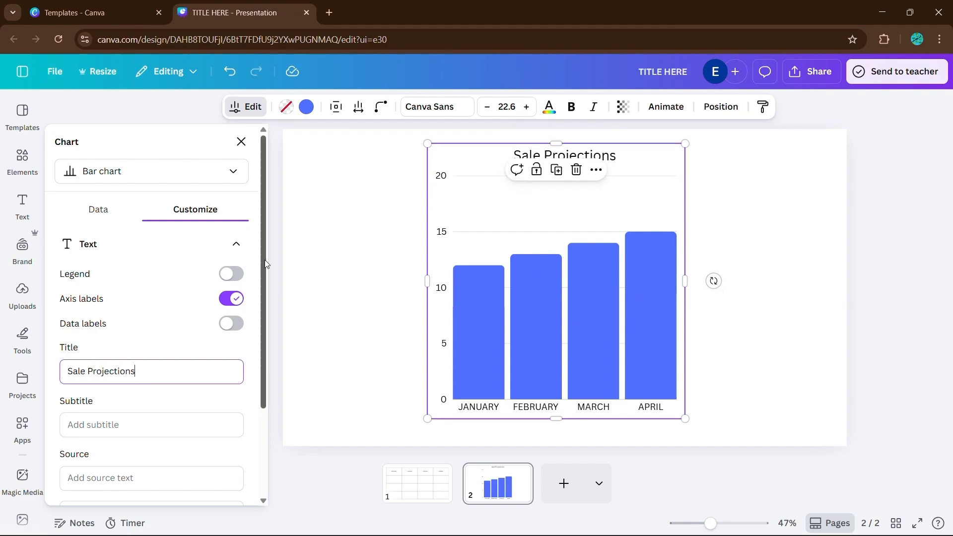
click(283, 255)
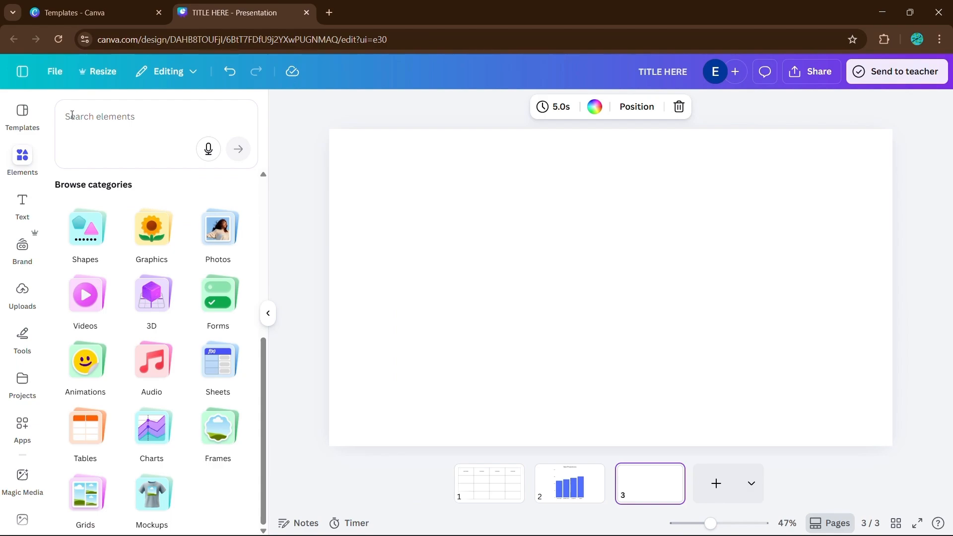
Insert the dark green Contact Form element from the Forms business category onto the third slide.
click(229, 300)
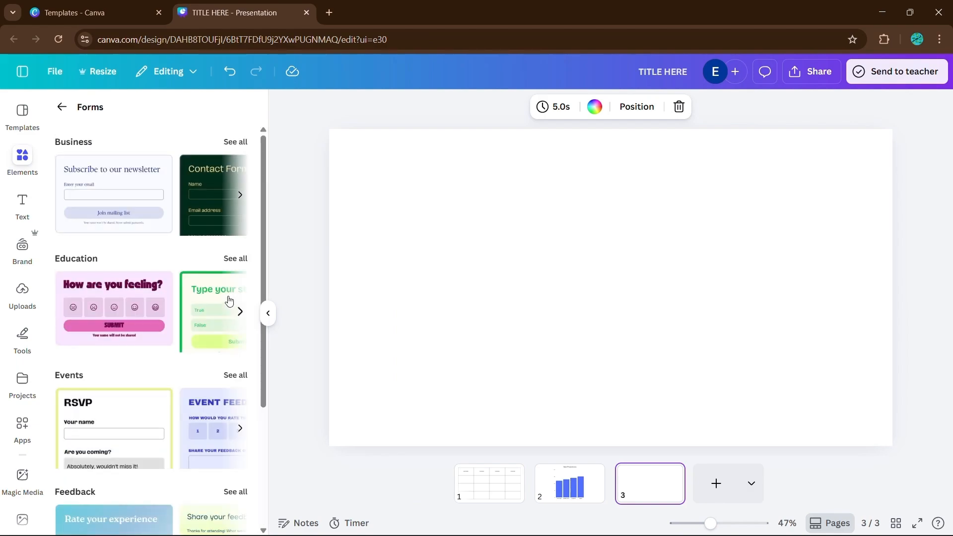
scroll(149, 370, down, 4)
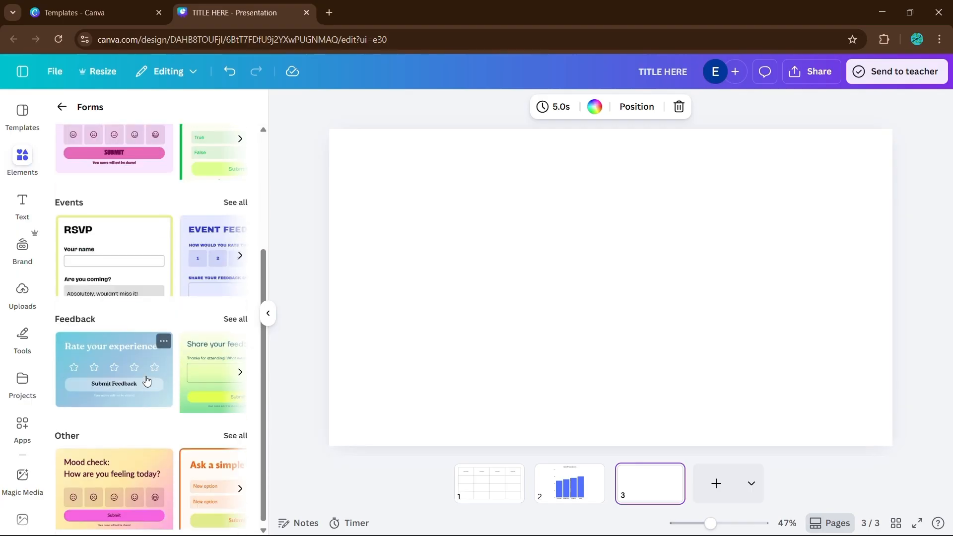
scroll(147, 379, up, 4)
click(235, 198)
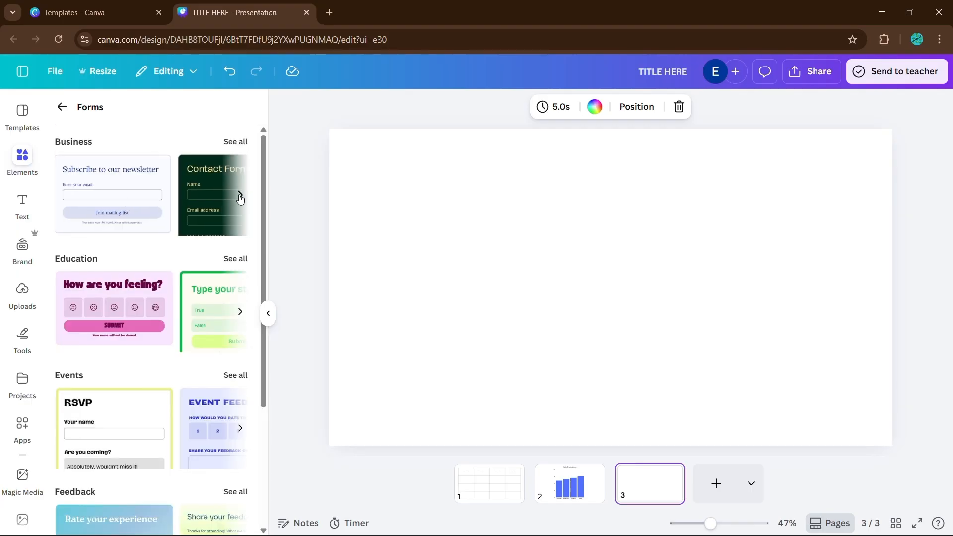
click(98, 196)
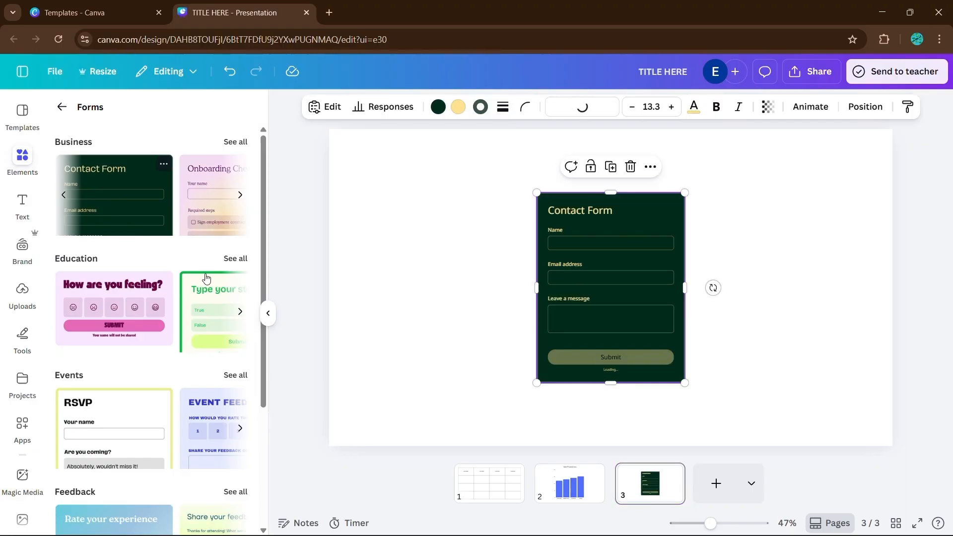
click(268, 313)
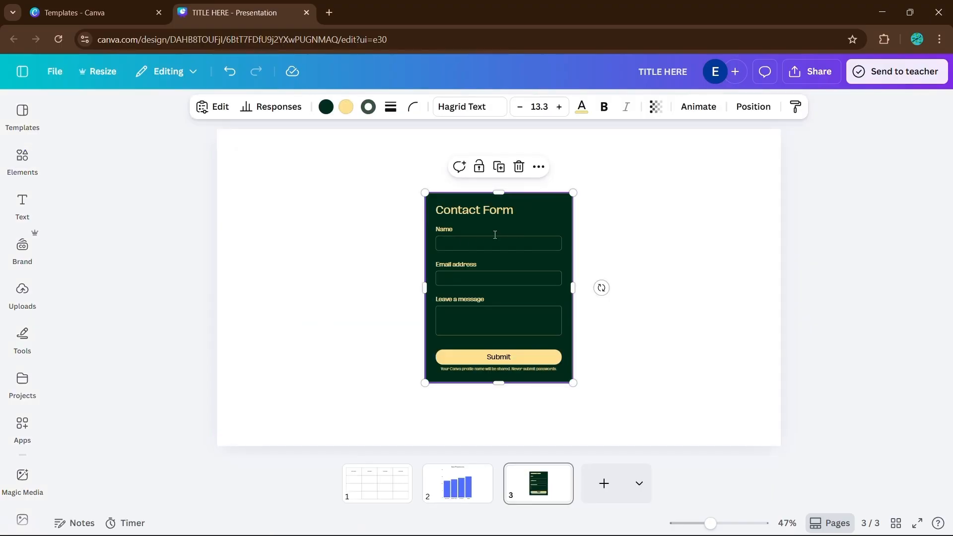
Move the contact form to the slide's upper-left and enlarge it to fill most of the slide's height.
drag(539, 218, 362, 183)
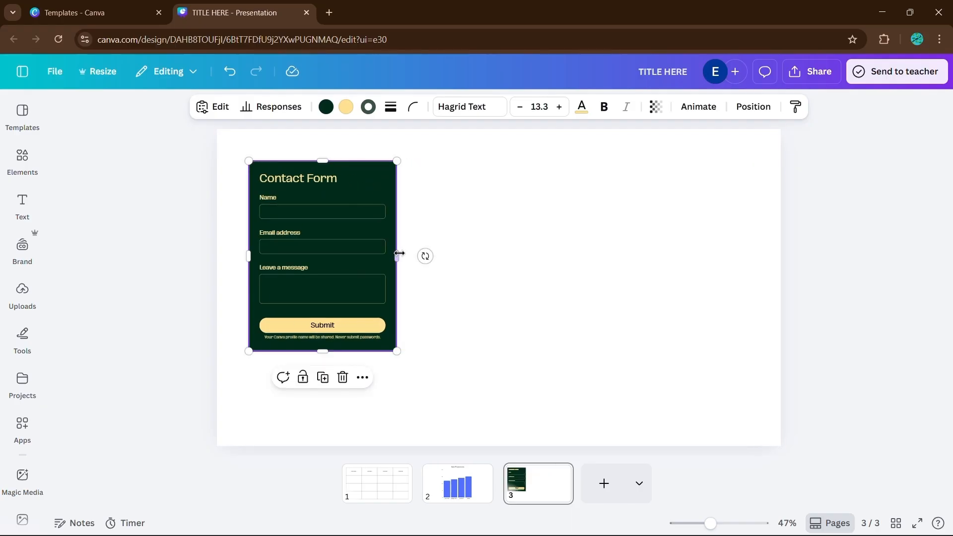
drag(425, 257, 389, 252)
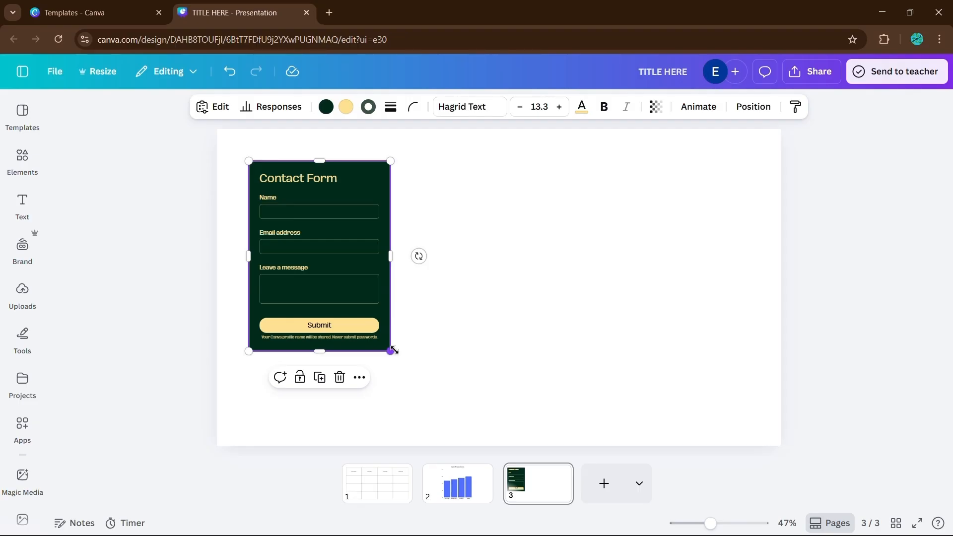
drag(392, 351, 467, 407)
drag(355, 424, 368, 373)
drag(445, 283, 596, 281)
click(656, 224)
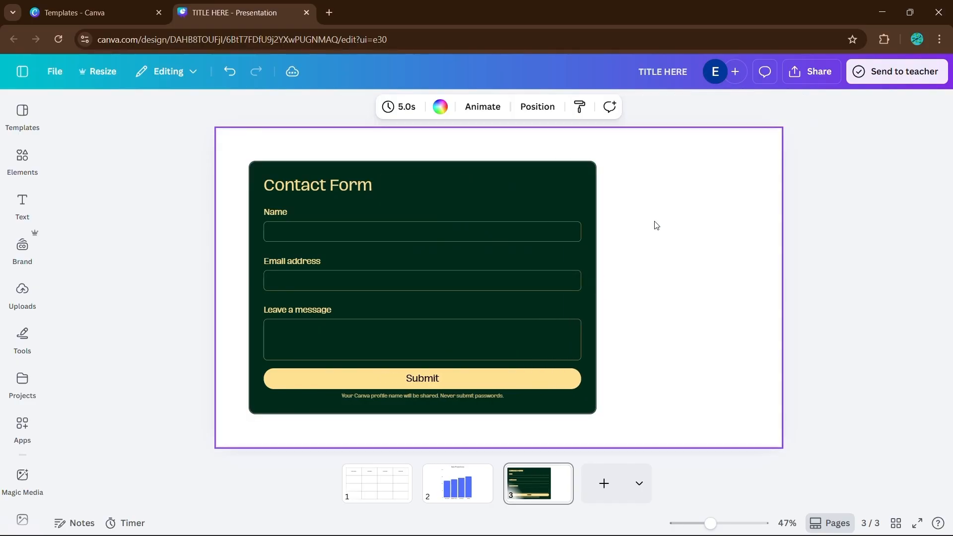
Shift the contact form right so it sits centred on the slide.
click(541, 199)
drag(541, 199, 609, 200)
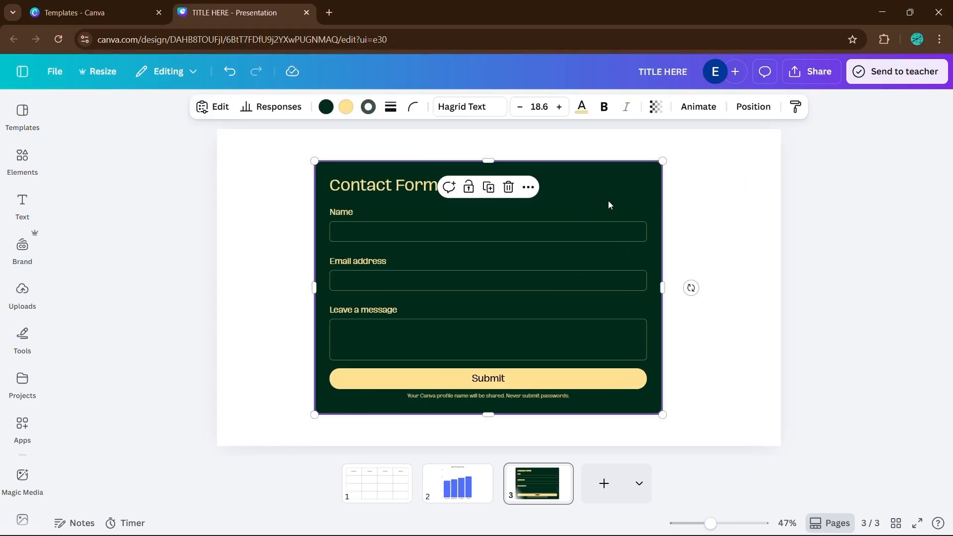
click(728, 249)
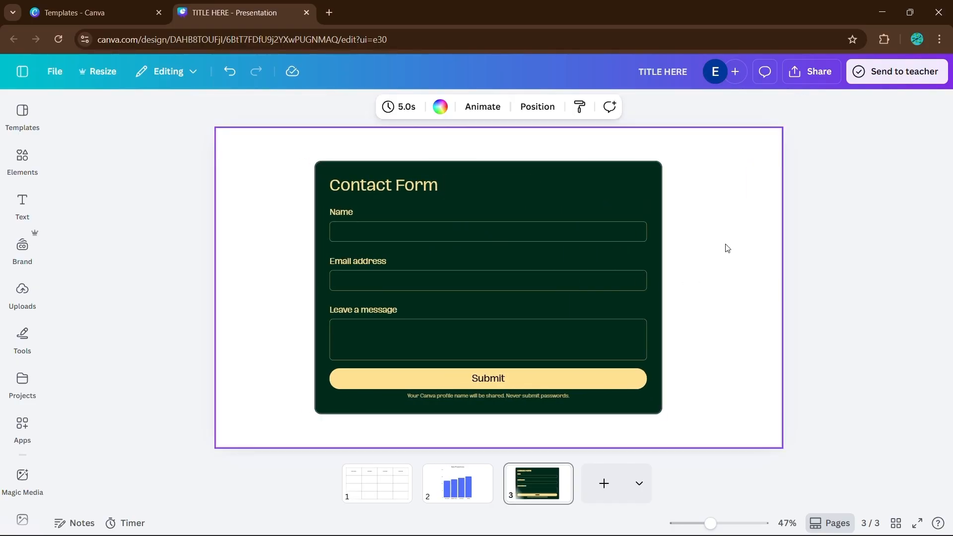
Set the third slide's background to the form's dark green document colour.
click(441, 107)
click(152, 205)
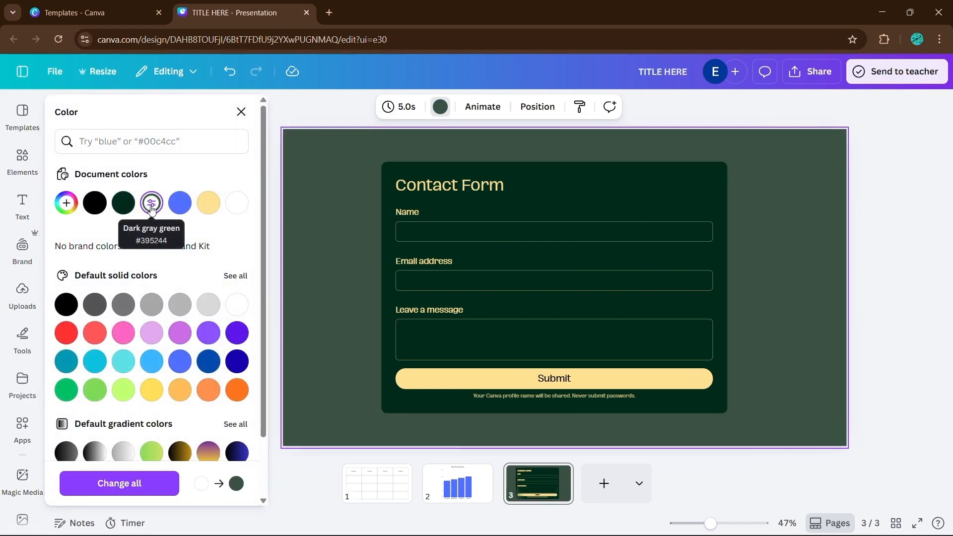
click(123, 204)
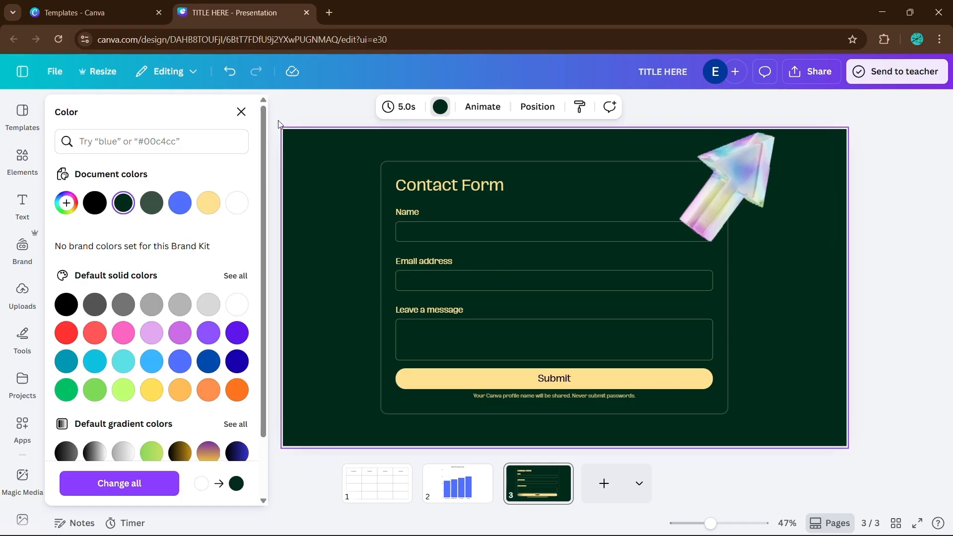
click(241, 112)
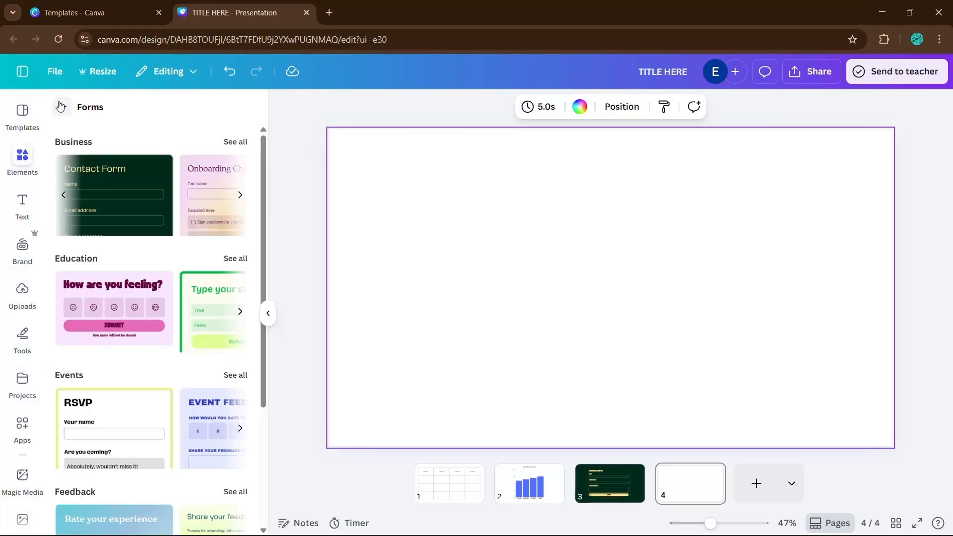
Insert a blank sheet onto a new fourth slide.
click(62, 108)
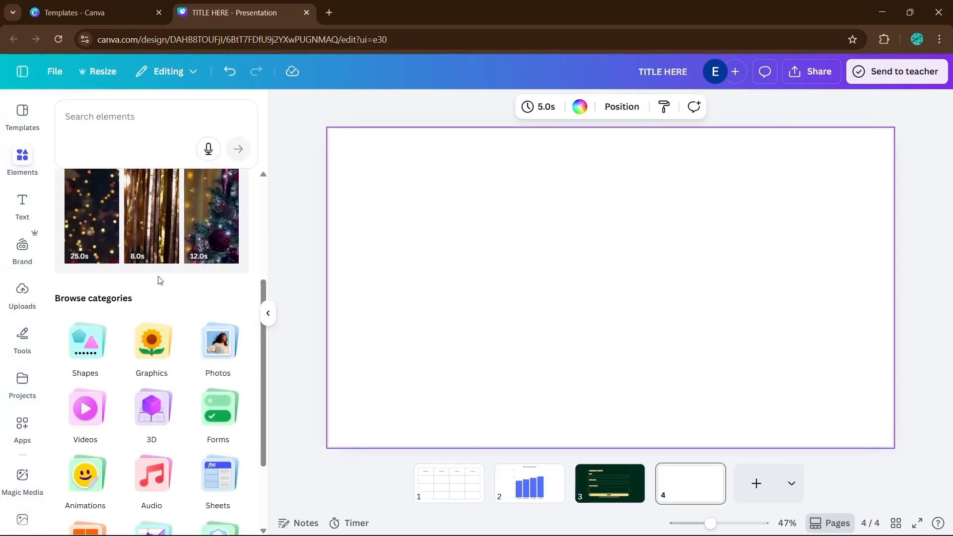
scroll(160, 281, down, 3)
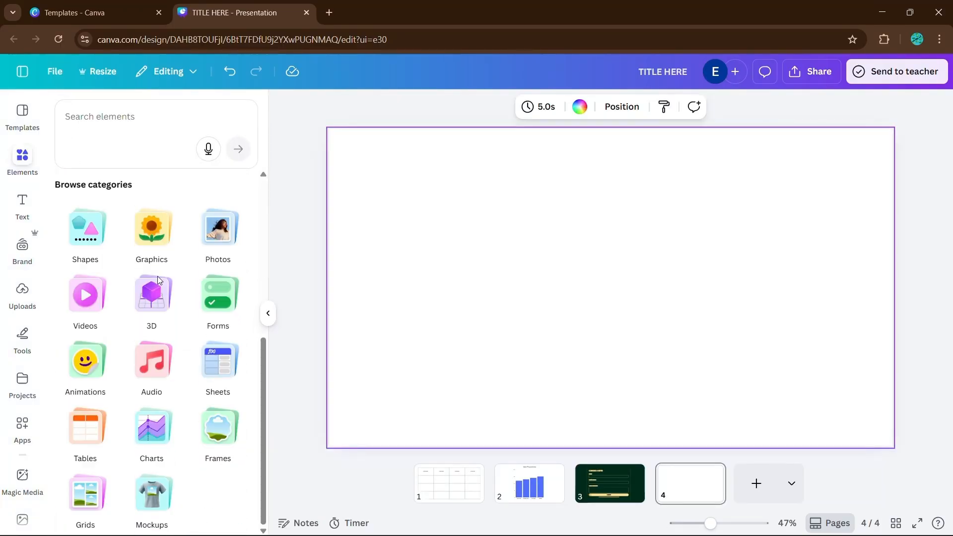
click(229, 363)
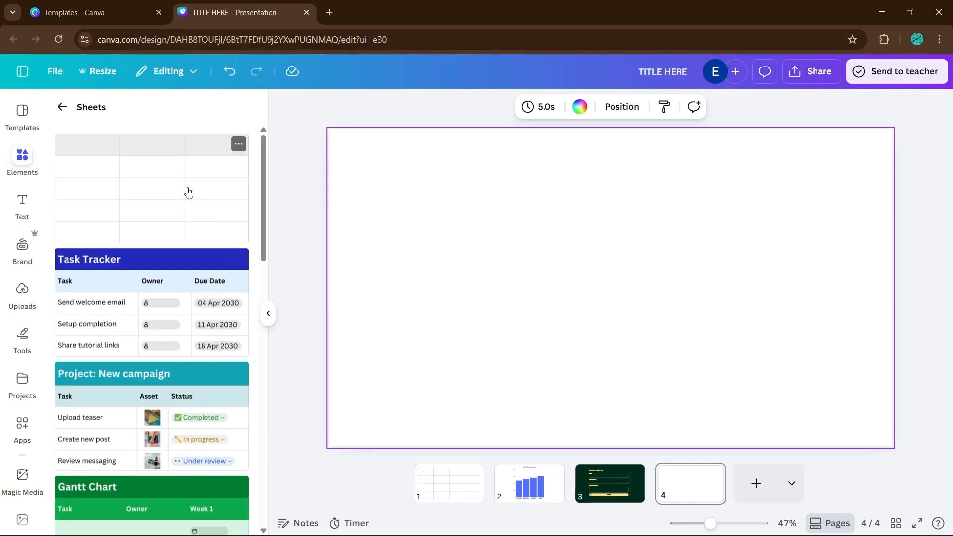
click(189, 193)
Fill the sheet's first row with TITLE, CATEGORY and CATEGORY.
click(297, 191)
text(TITLE)
click(365, 190)
text(CATEGO)
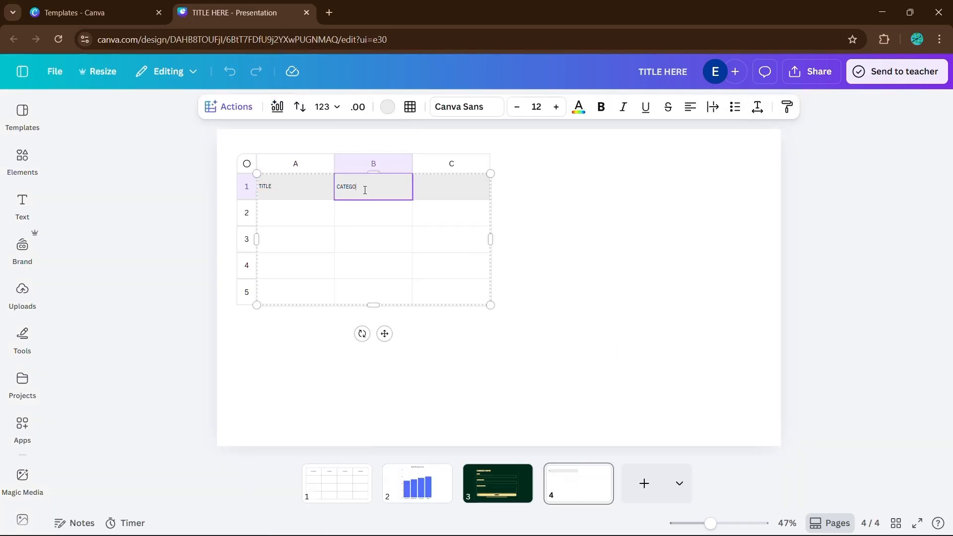
text(RY)
key(Tab)
text(CATEGORY)
Enter JANUARY, FEBRUARY, MARCH and APRIL down the first column and rename its header MONTH.
click(305, 219)
text(JANUARY)
key(Return)
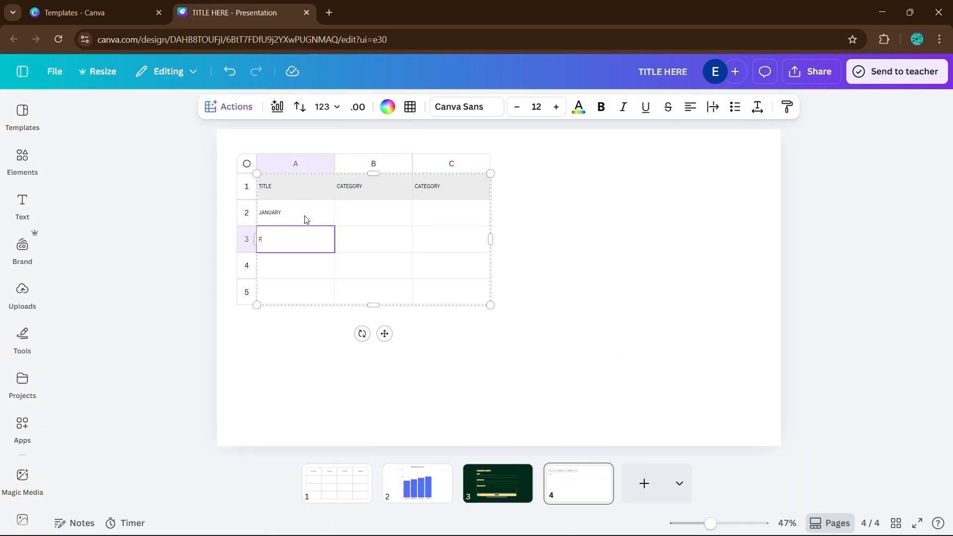
text(FEBRUARY)
key(Return)
text(MARCH)
key(Return)
text(APRIL)
click(305, 198)
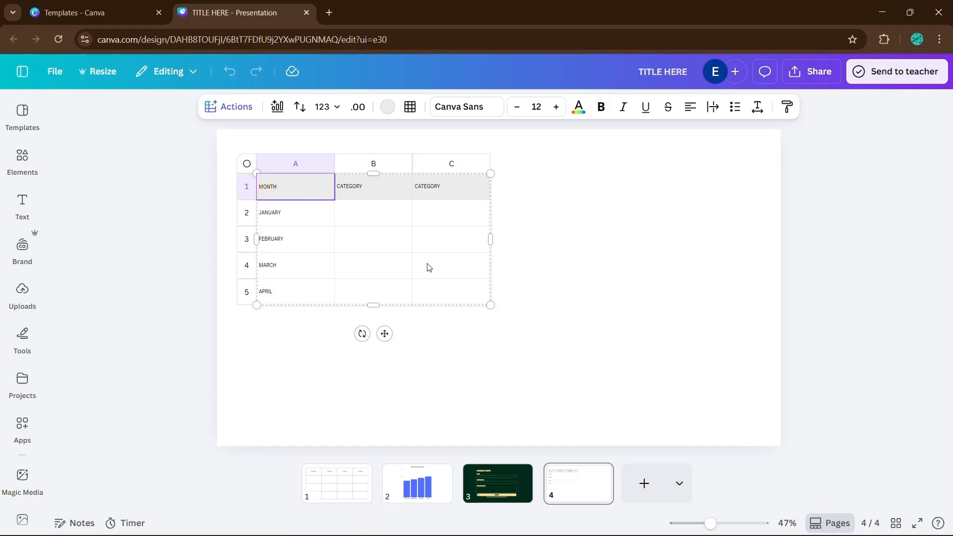
Enlarge the sheet's text to 25 and fill the header row with the document's yellow.
key(Escape)
click(556, 107)
click(388, 107)
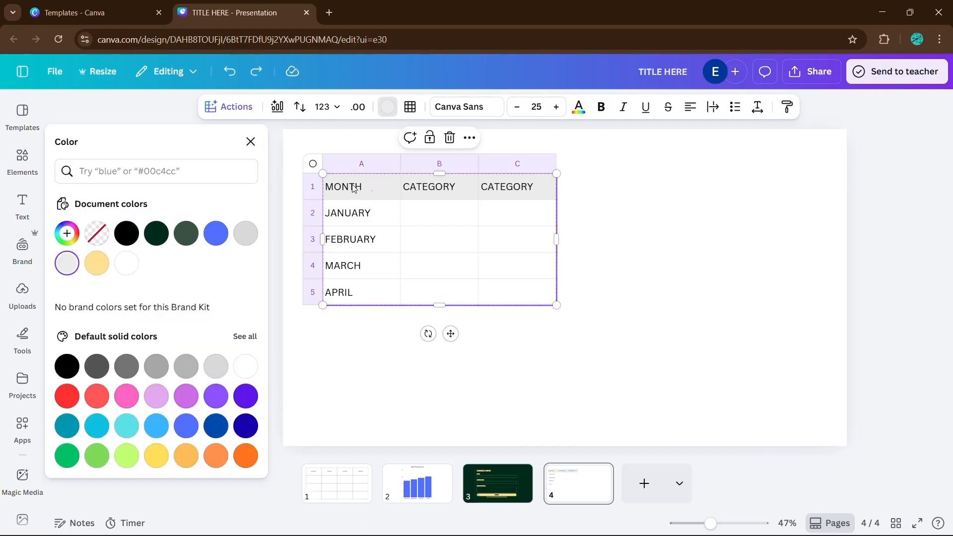
click(97, 263)
Centre-align the text in all the sheet's cells.
drag(355, 189, 517, 292)
click(691, 107)
click(617, 239)
click(366, 219)
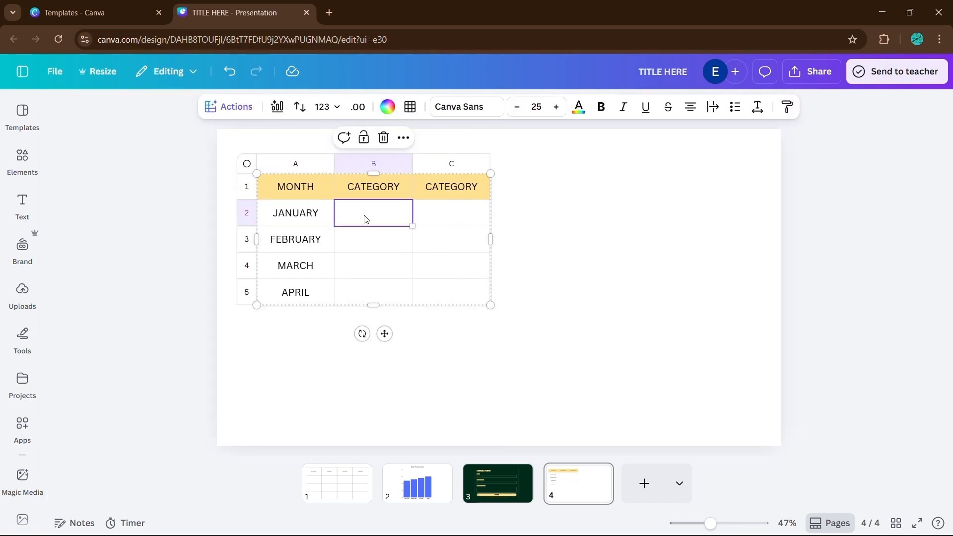
Rename the second header SALE and enter 1000, 2000, 4000 and 7000 beneath it.
double_click(373, 186)
text(SALE)
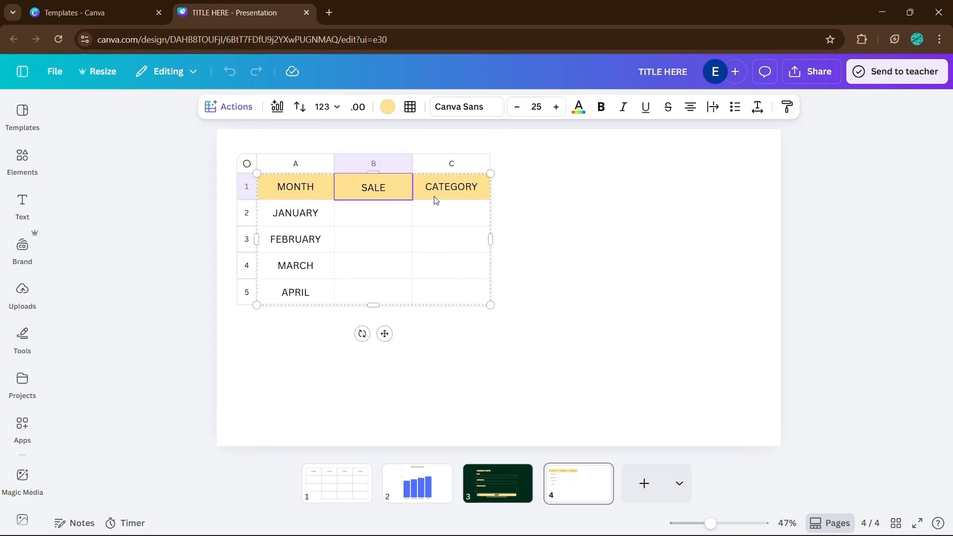
click(389, 215)
text(1000)
key(Return)
text(2000)
key(Return)
text(4000)
key(Return)
text(7000)
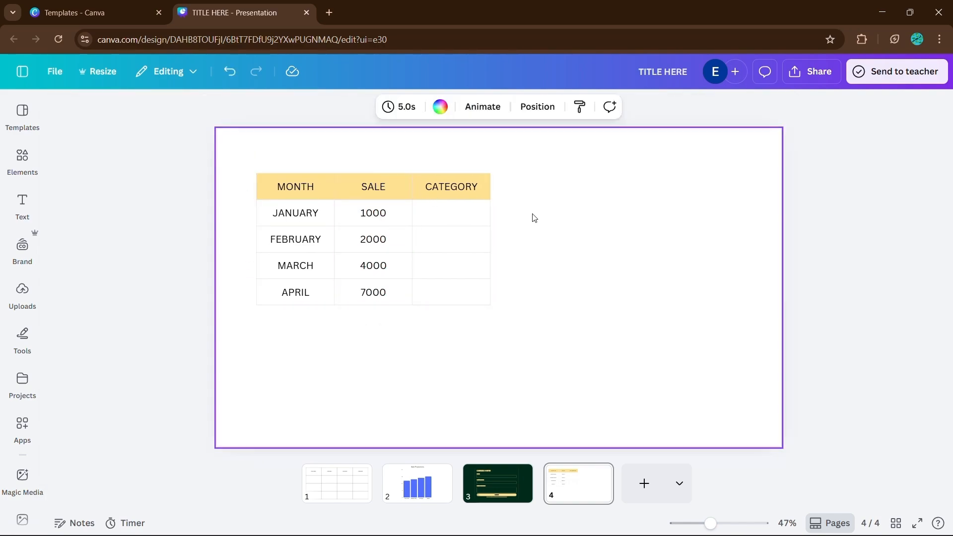
Generate a bar chart from the sheet with Magic Charts and place it to the right of the table.
click(437, 245)
click(279, 110)
click(171, 187)
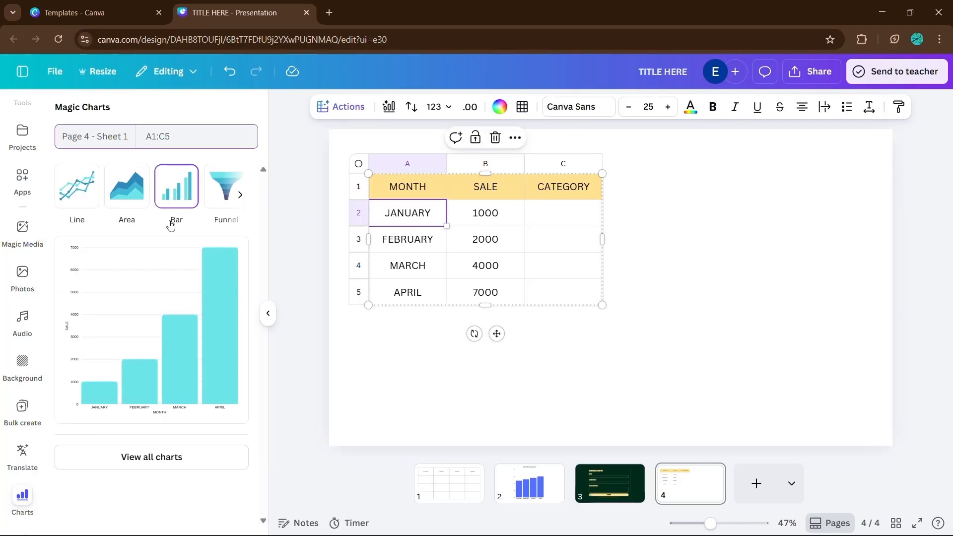
click(154, 298)
drag(715, 298, 700, 237)
Colour the chart's bars with the document's yellow.
click(775, 227)
click(641, 249)
click(307, 107)
click(67, 263)
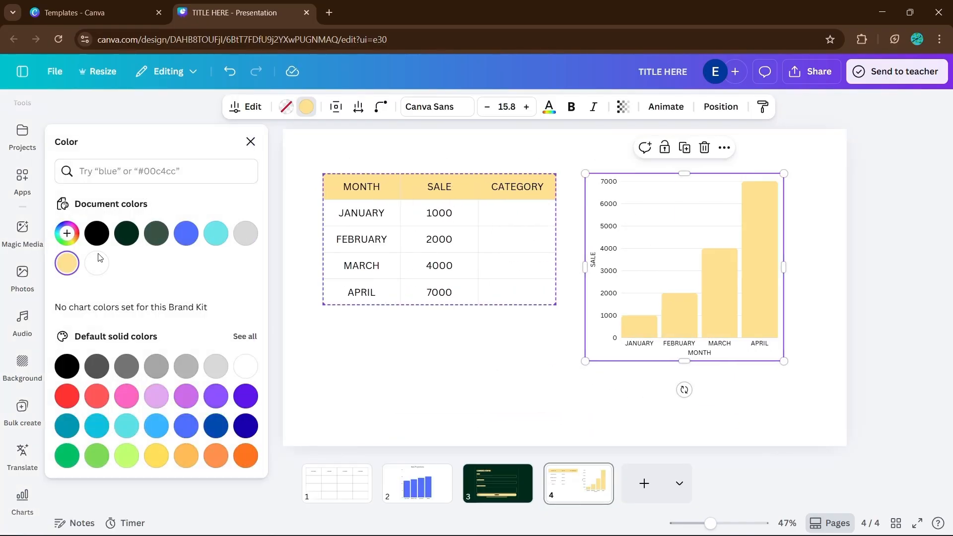
Select the table and chart together and move them lower on the slide.
click(290, 365)
drag(239, 154, 745, 388)
drag(582, 255, 582, 285)
click(599, 187)
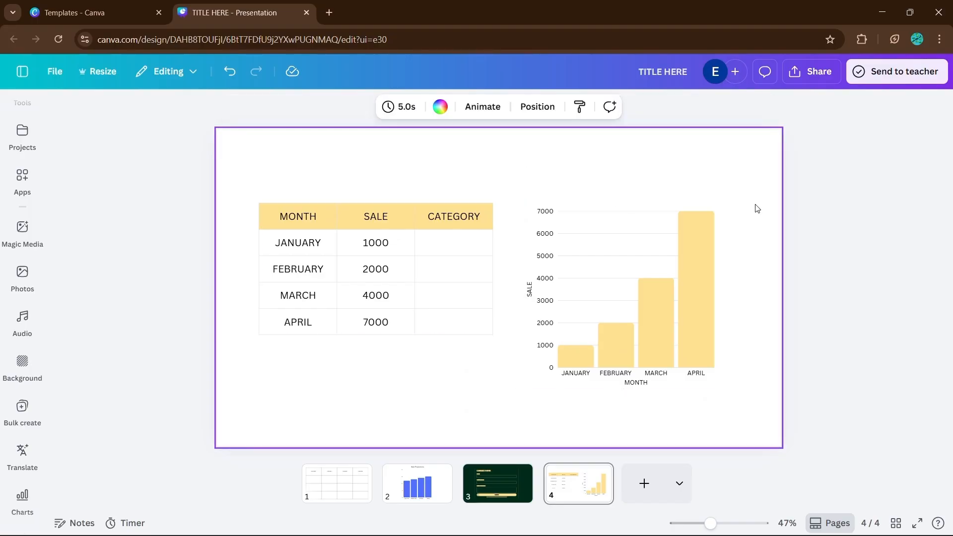
Change January's sale value in the sheet to 500.
double_click(385, 242)
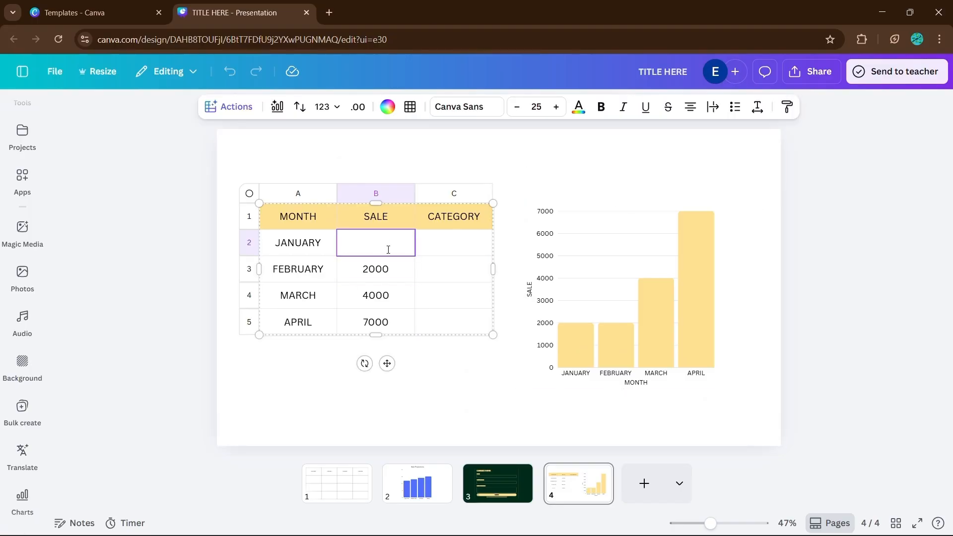
text(500)
click(495, 166)
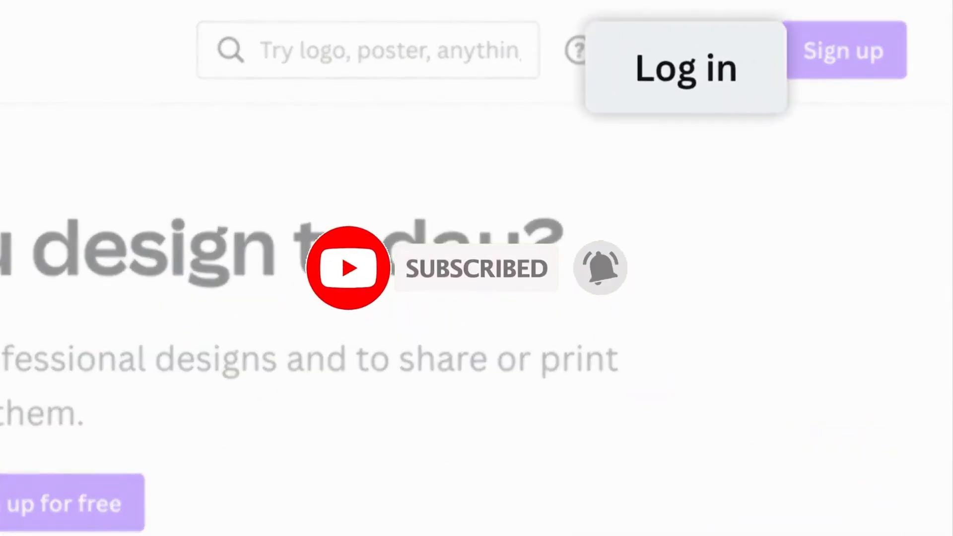
Log in by continuing with email and entering the account e-mail address.
click(696, 53)
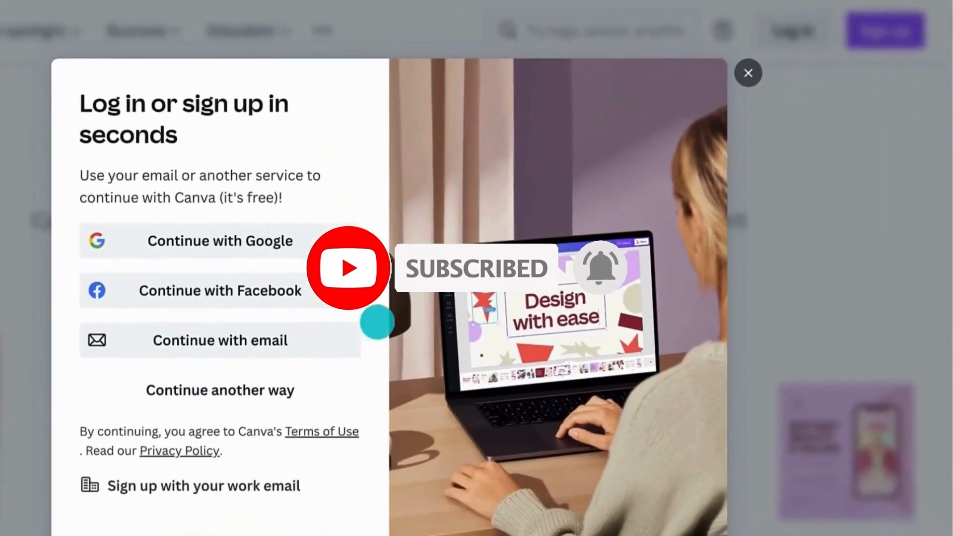
click(351, 336)
click(124, 219)
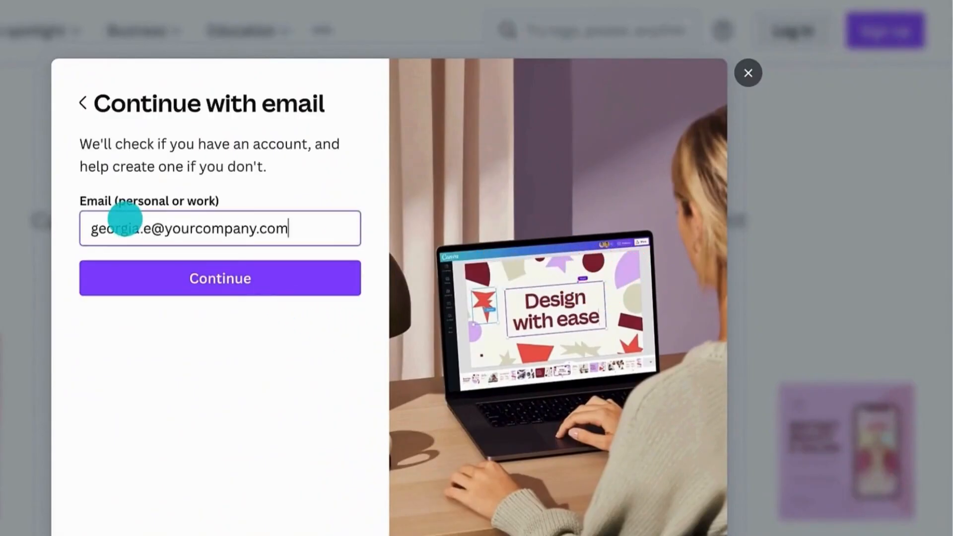
click(136, 266)
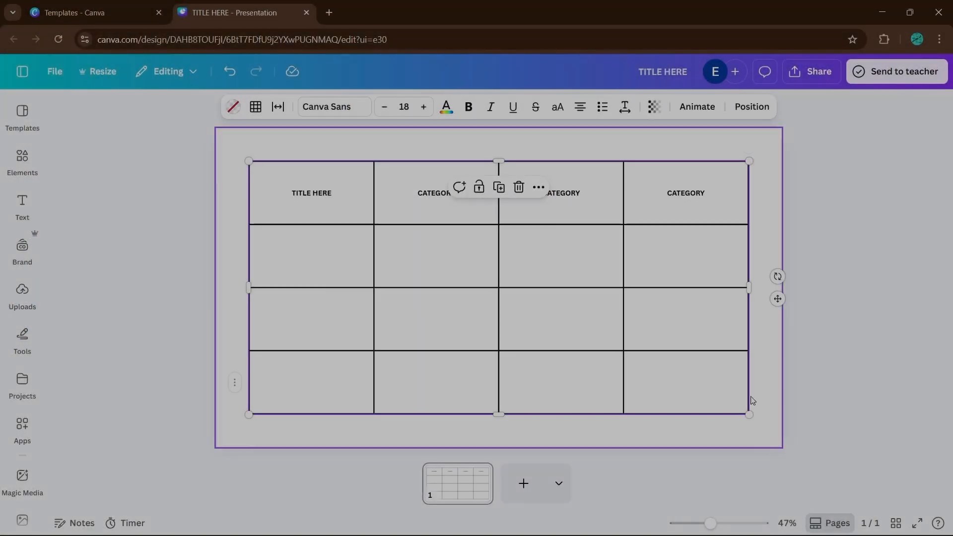
Colour the comparison table's borders pink.
click(255, 107)
click(295, 167)
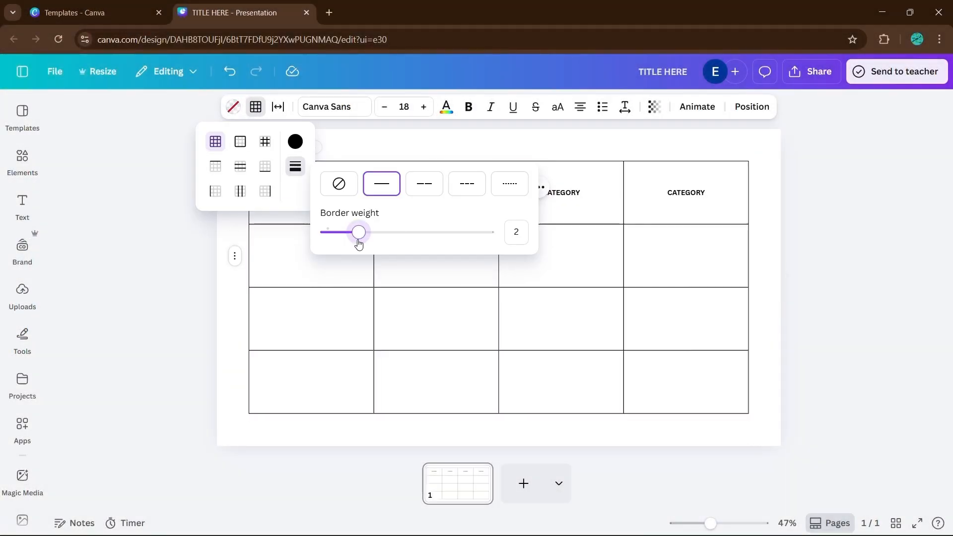
click(295, 141)
click(375, 294)
click(818, 270)
click(690, 313)
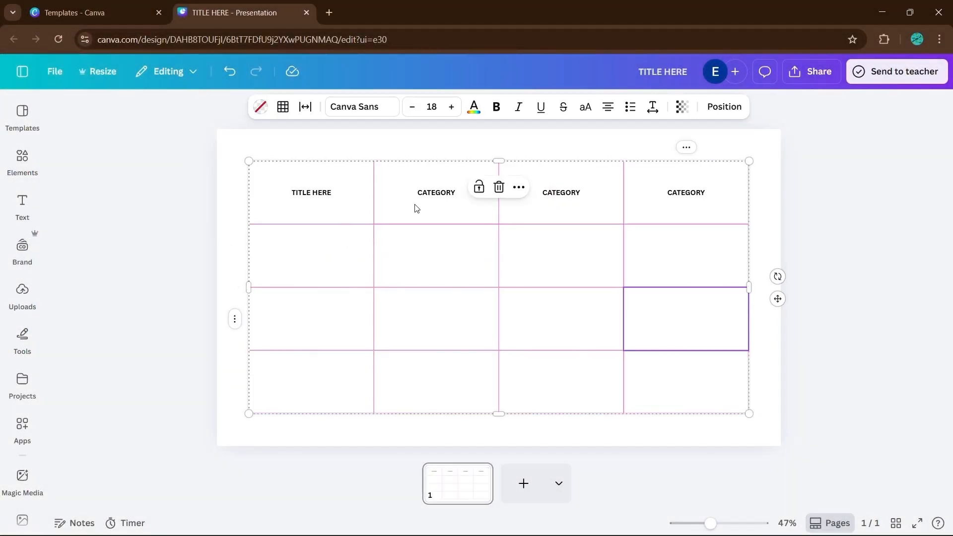
Narrow the table's first column and colour the header text pink.
drag(417, 207, 338, 199)
click(475, 107)
click(124, 230)
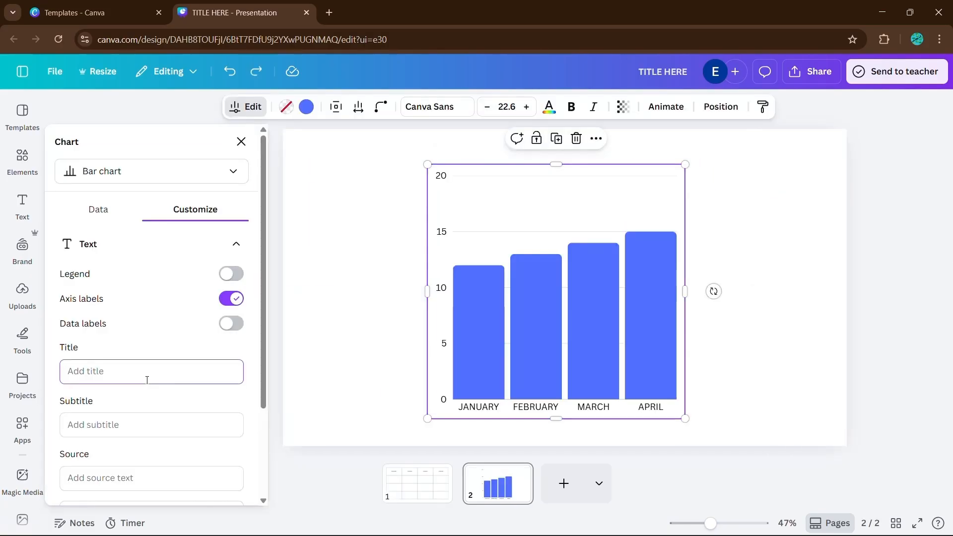
Title the bar chart Sale Projections.
text(Sale Projections)
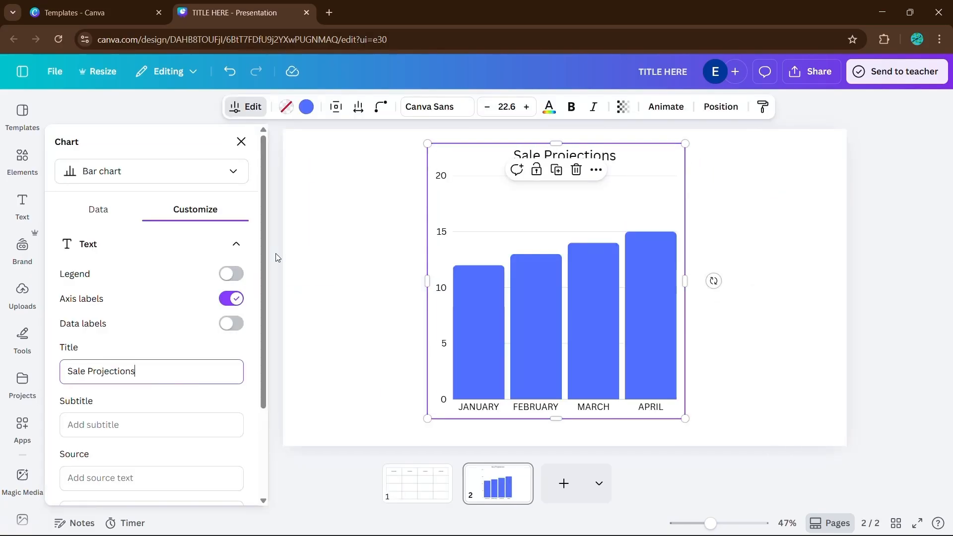
click(276, 257)
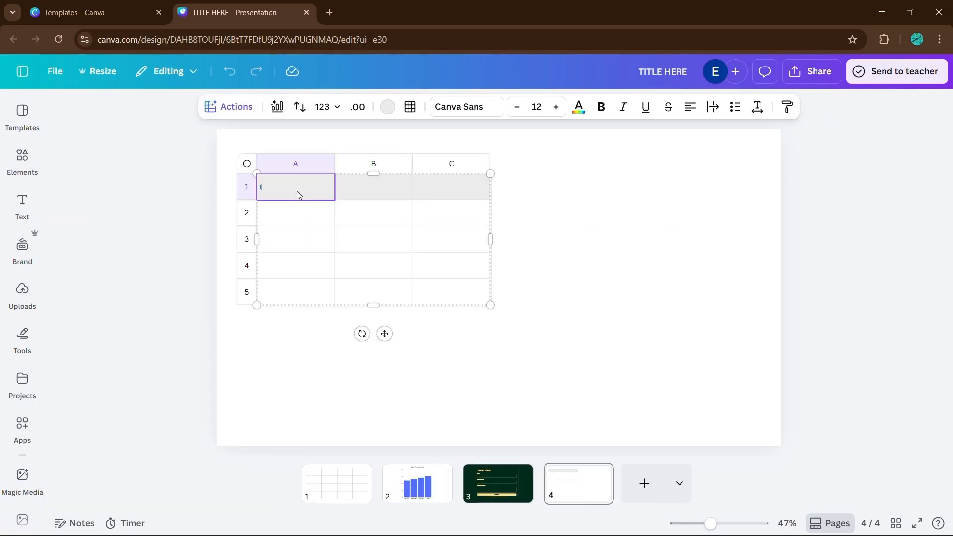
Enter TITLE, CATEGORY and CATEGORY across the sheet's first row.
text(TITLE)
click(364, 194)
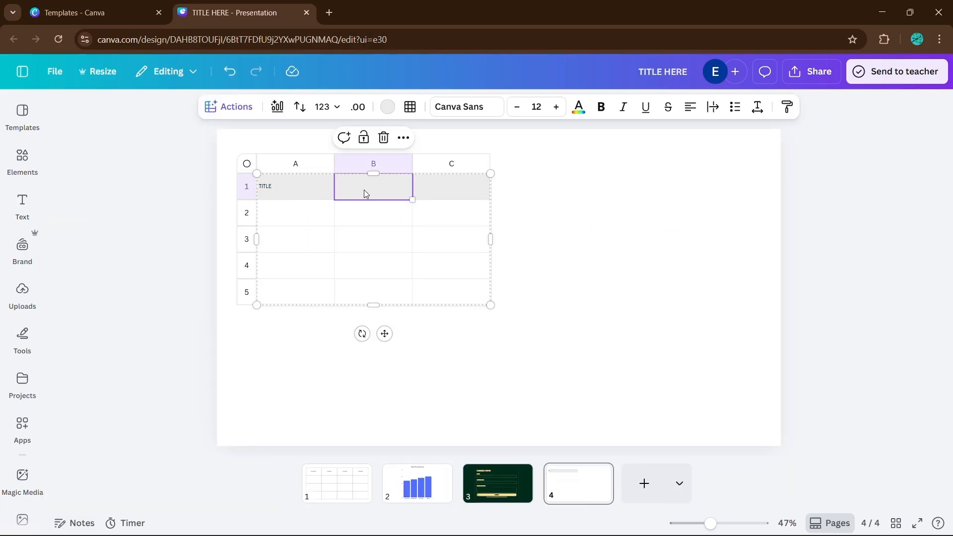
text(CATEGORY)
key(Tab)
text(CATEGORY)
click(306, 220)
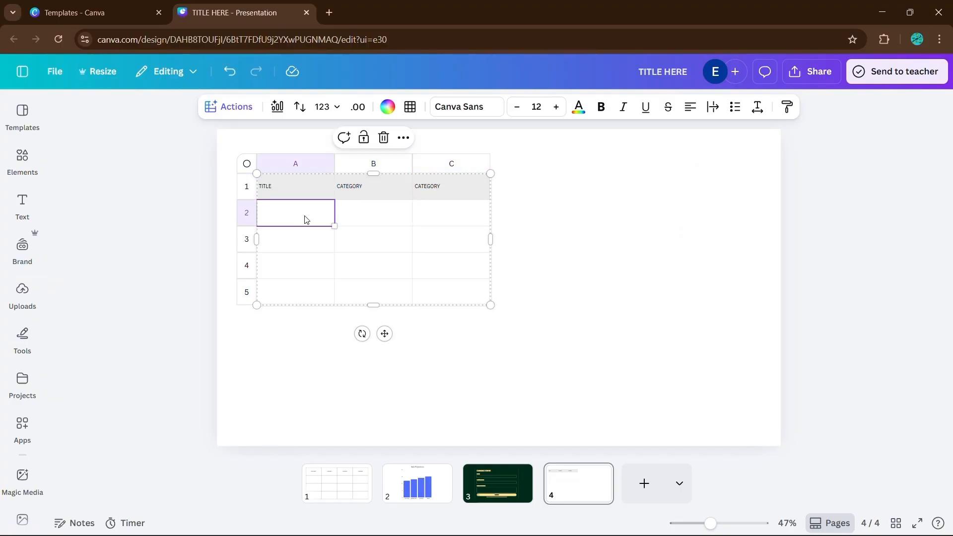
Enter JANUARY, FEBRUARY, MARCH and APRIL down the first column and rename its header MONTH.
text(JANUARY)
key(Return)
text(FEBRUARY)
key(Return)
text(MARCH)
key(Return)
text(APR)
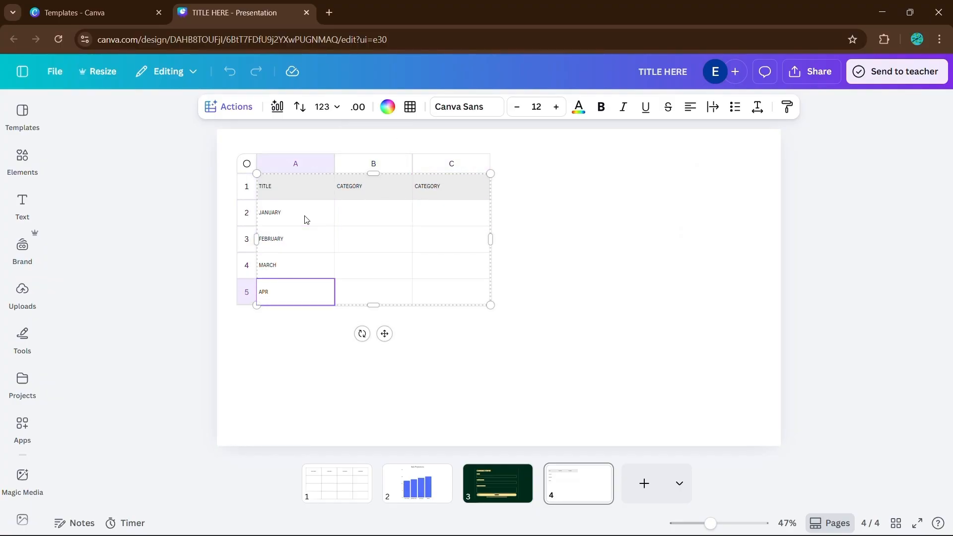
text(IL)
click(305, 196)
Increase the sheet's font size to 25.
drag(428, 295, 435, 297)
click(556, 107)
click(556, 107)
click(556, 107)
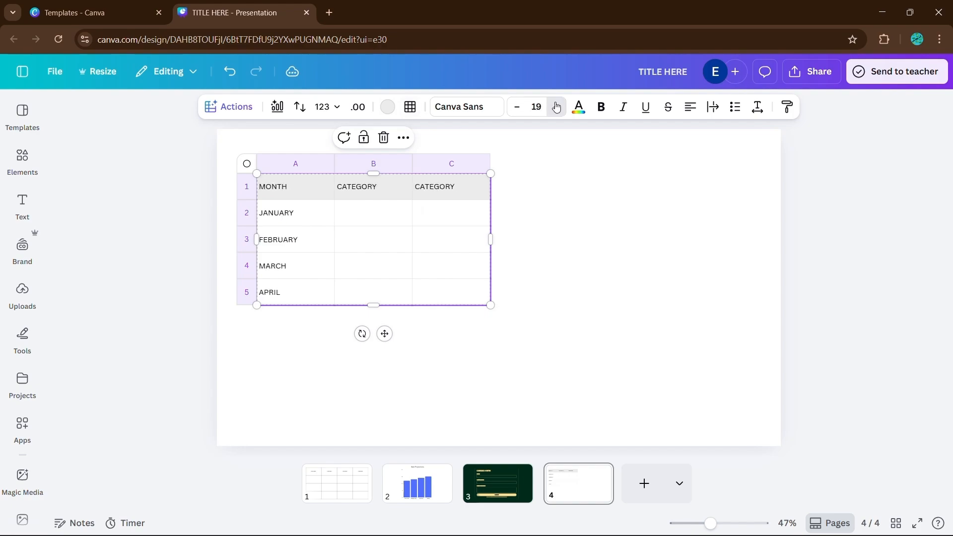
click(557, 107)
click(556, 107)
click(578, 106)
click(388, 107)
click(189, 239)
key(ctrl+z)
Fill the header row with the document's yellow and centre-align all the sheet's text.
drag(346, 190, 528, 186)
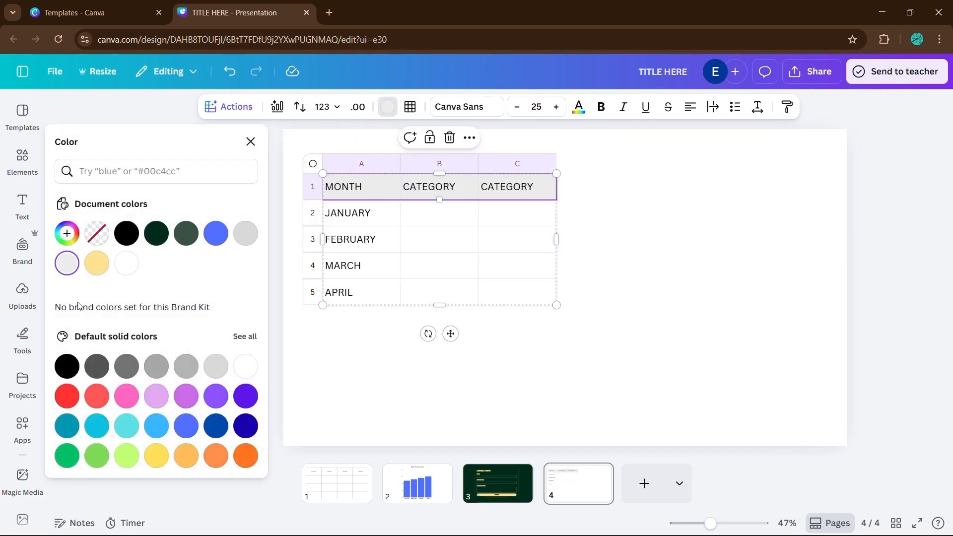
click(97, 263)
drag(384, 189, 522, 292)
click(690, 112)
Rename the second header SALE and enter 1000, 2000, 4000 and 7000 beneath it.
click(366, 219)
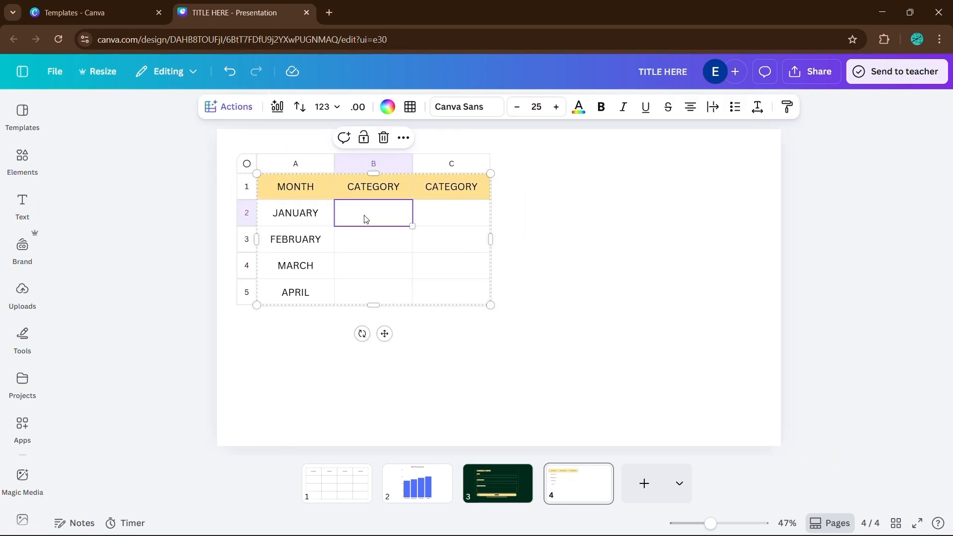
click(374, 187)
text(SALE)
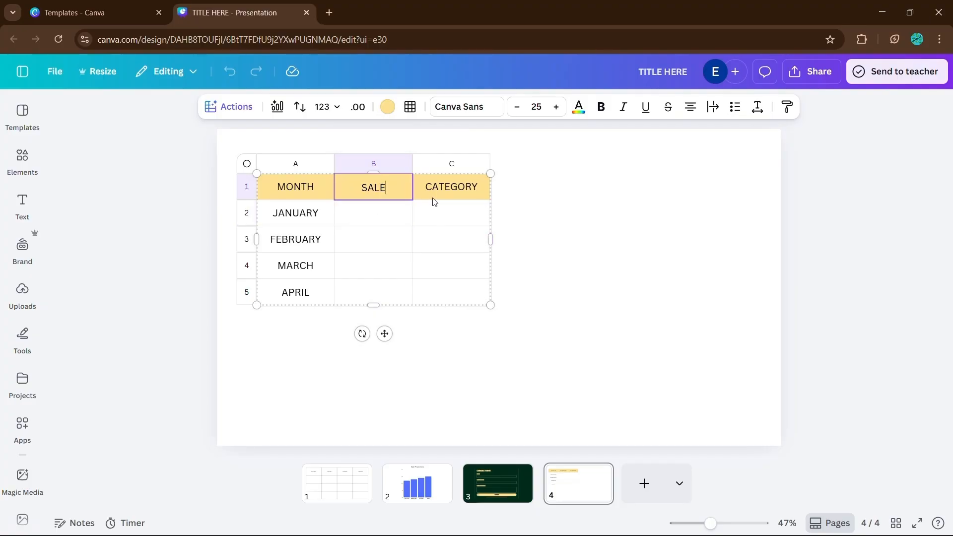
click(391, 215)
text(1000)
key(Down)
text(2000)
key(Down)
text(4000)
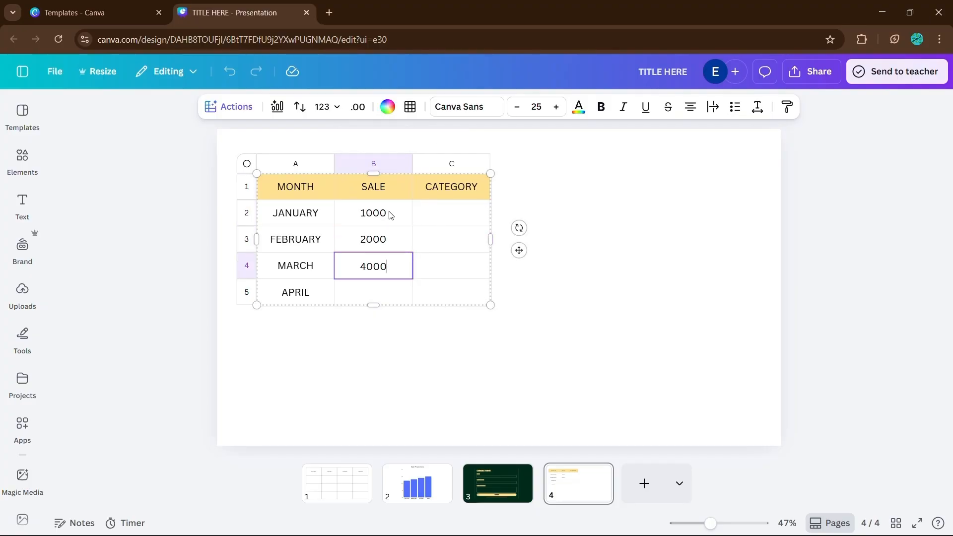
key(Down)
text(7000)
Insert a Magic Charts bar chart of the sheet data and position it to the right of the table.
click(506, 275)
click(362, 262)
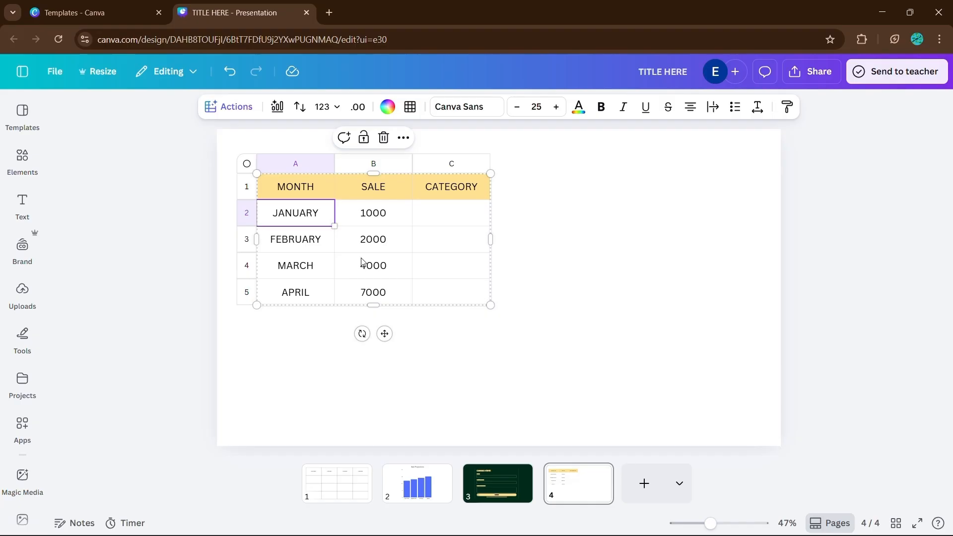
click(277, 107)
drag(134, 257, 802, 258)
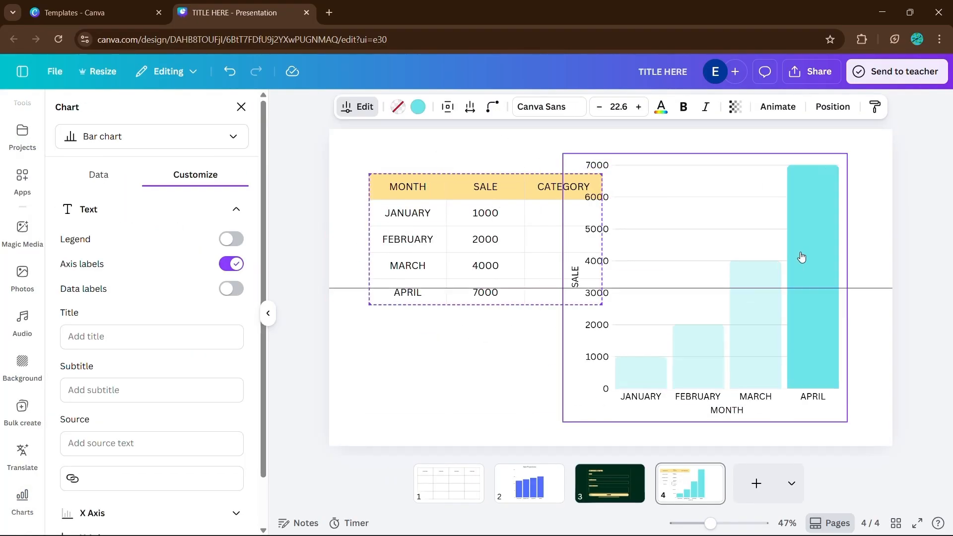
click(640, 219)
drag(563, 154, 675, 175)
Colour the chart's bars with the document's yellow.
click(775, 226)
click(695, 249)
click(306, 107)
click(66, 264)
click(251, 341)
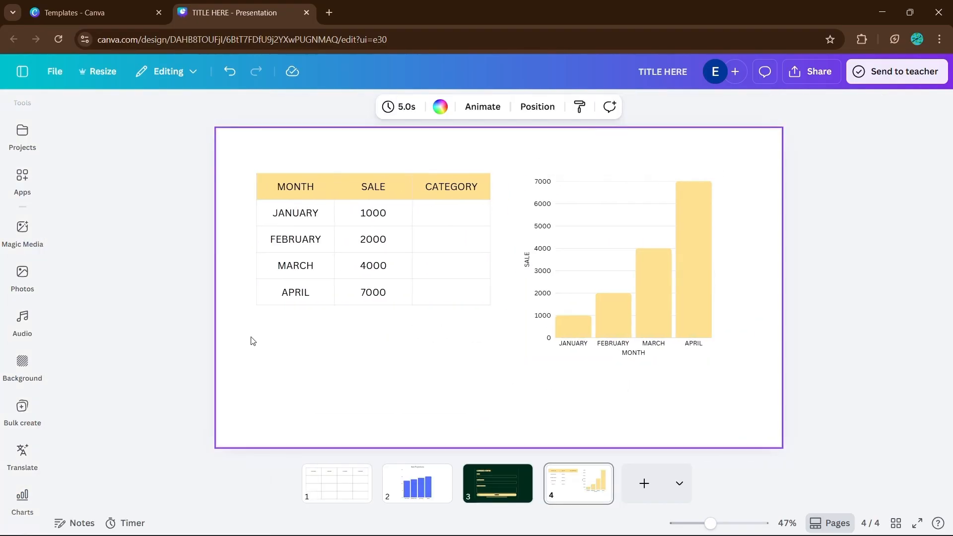
Select the table and chart together and move them lower on the slide.
drag(360, 149, 591, 265)
drag(591, 266, 593, 295)
click(804, 228)
click(750, 224)
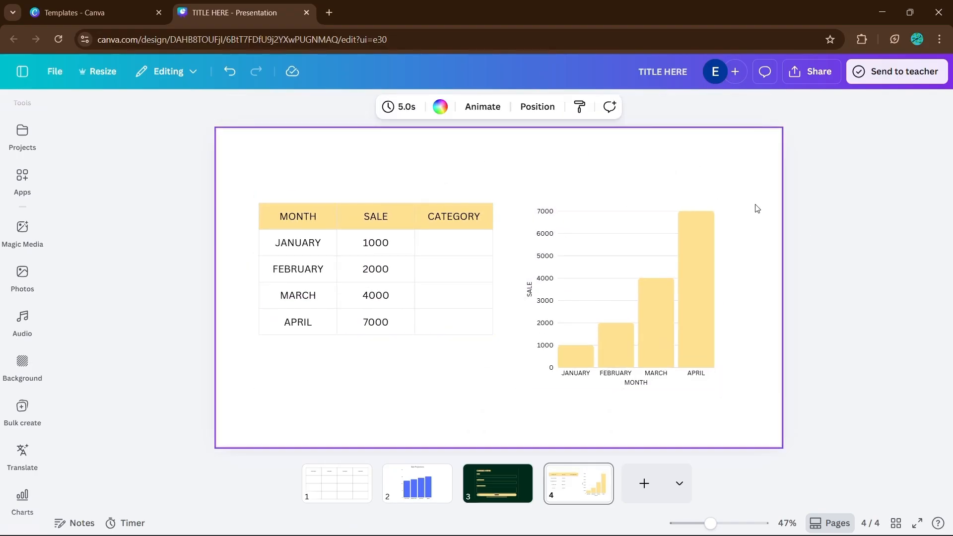
Edit January's sale value in the sheet.
click(385, 243)
text(2000)
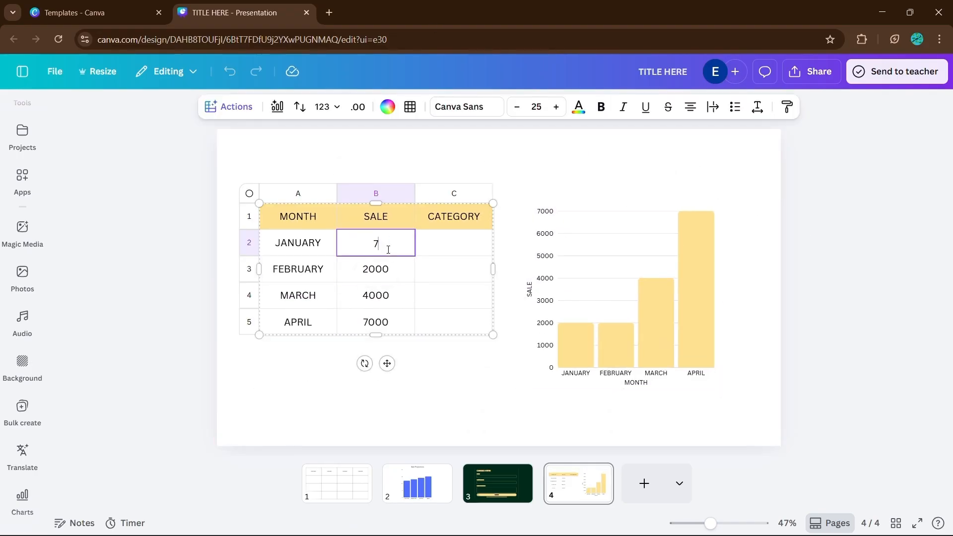
text(75)
key(Return)
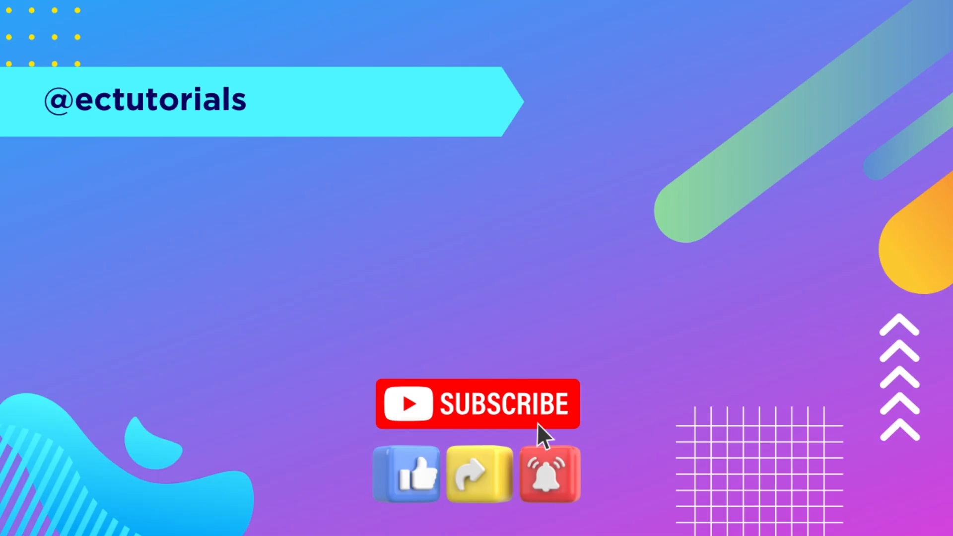